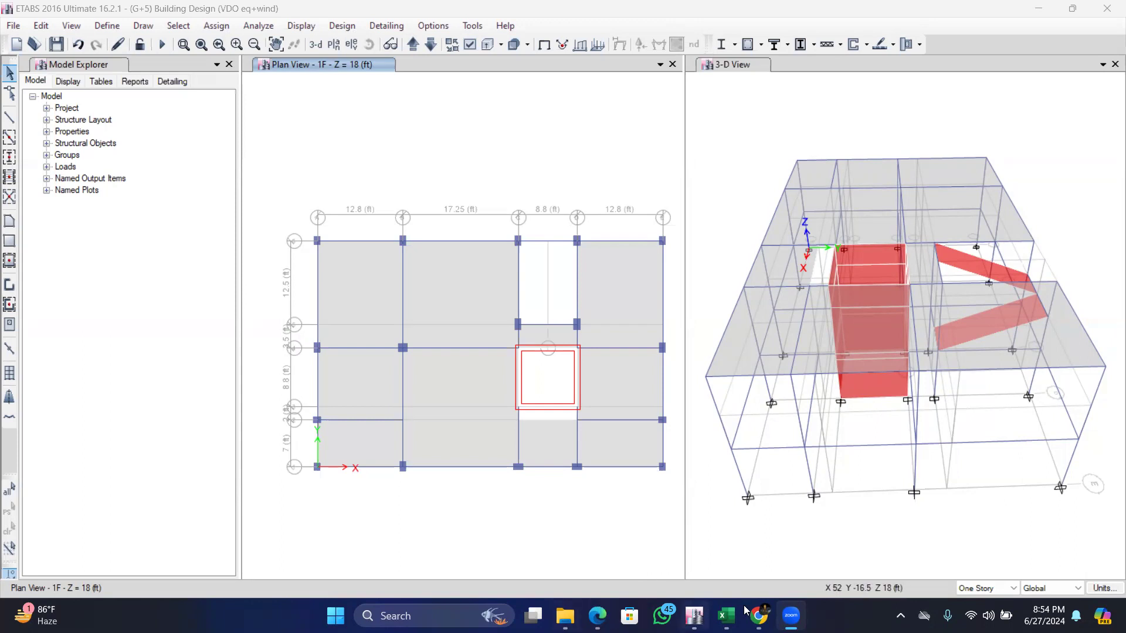
Check the required loads in Plan.pdf in Edge, then return to the ETABS model and open its load pattern definitions.
click(595, 542)
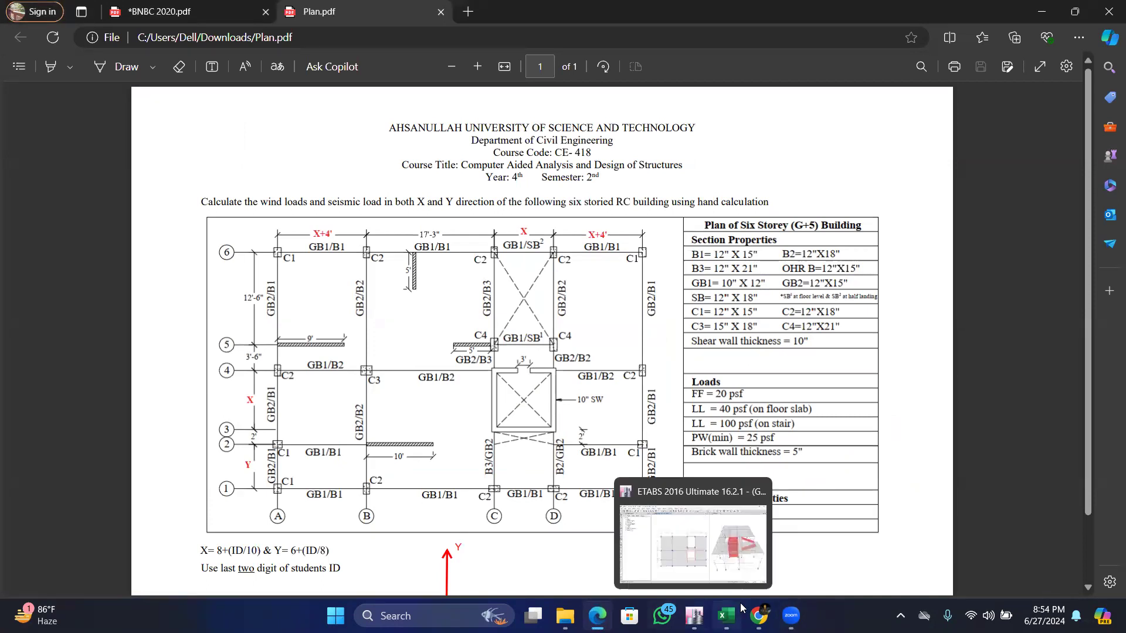
mouse_move(756, 614)
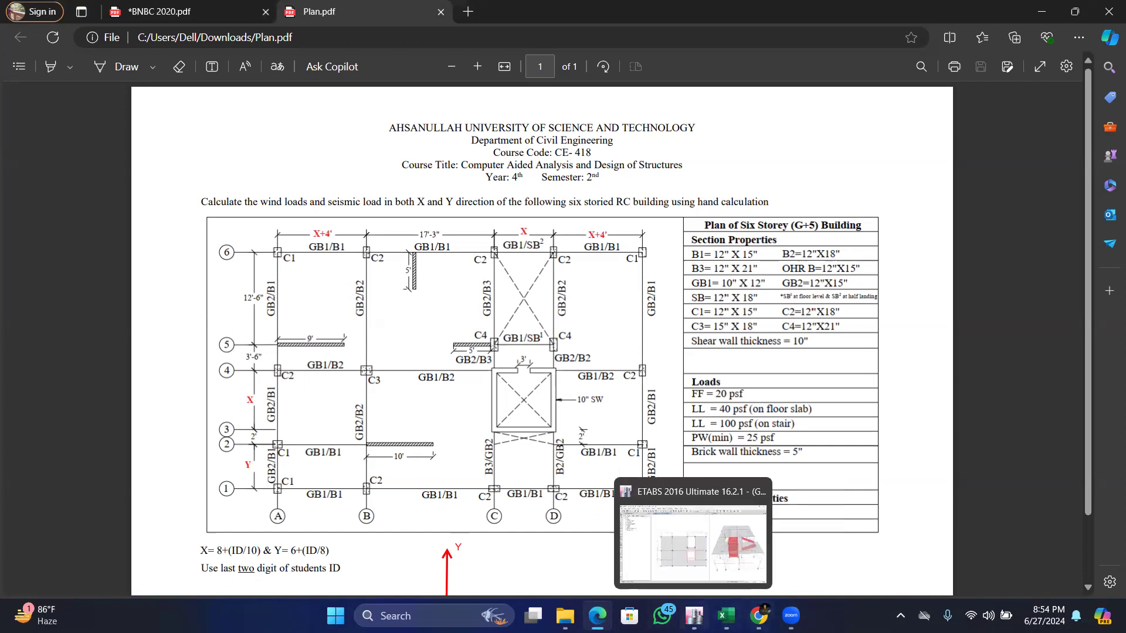
click(694, 615)
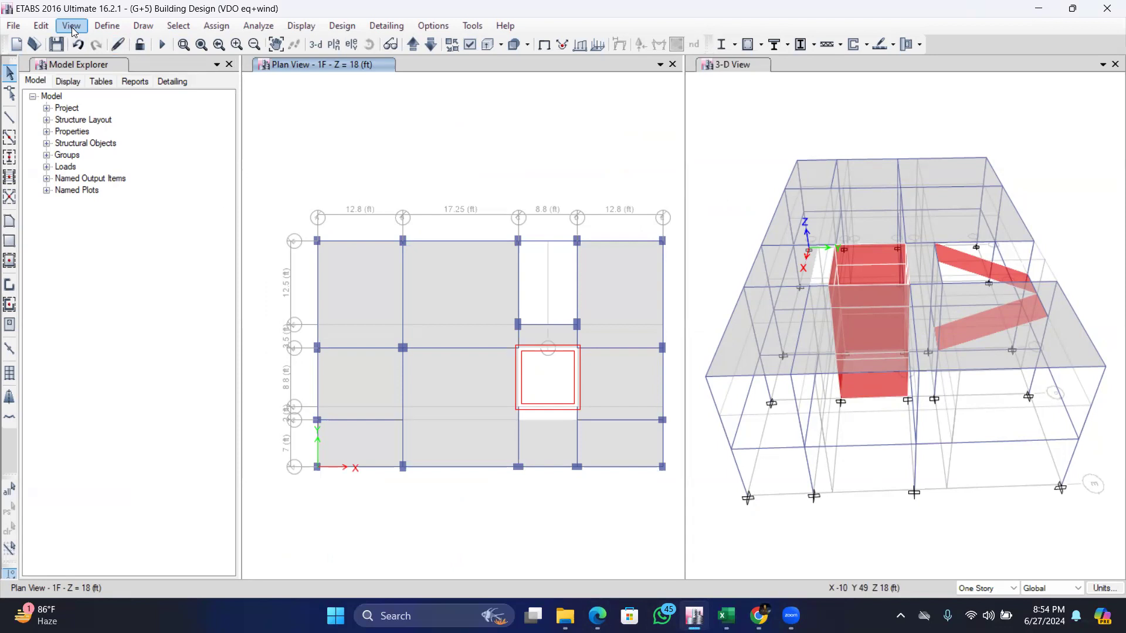
click(107, 25)
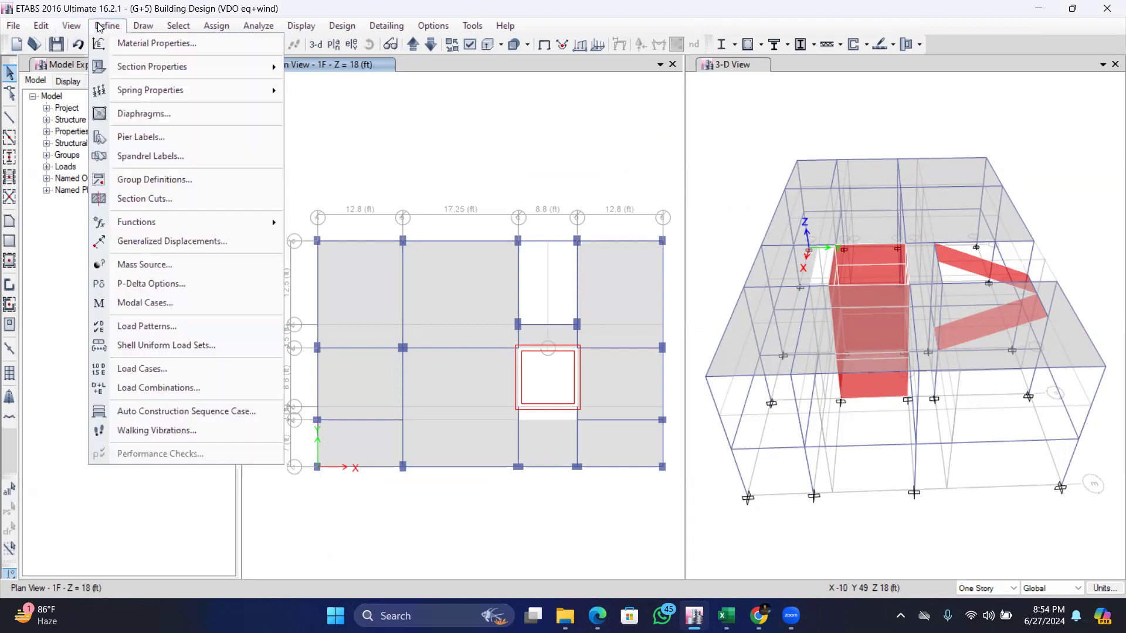
click(140, 327)
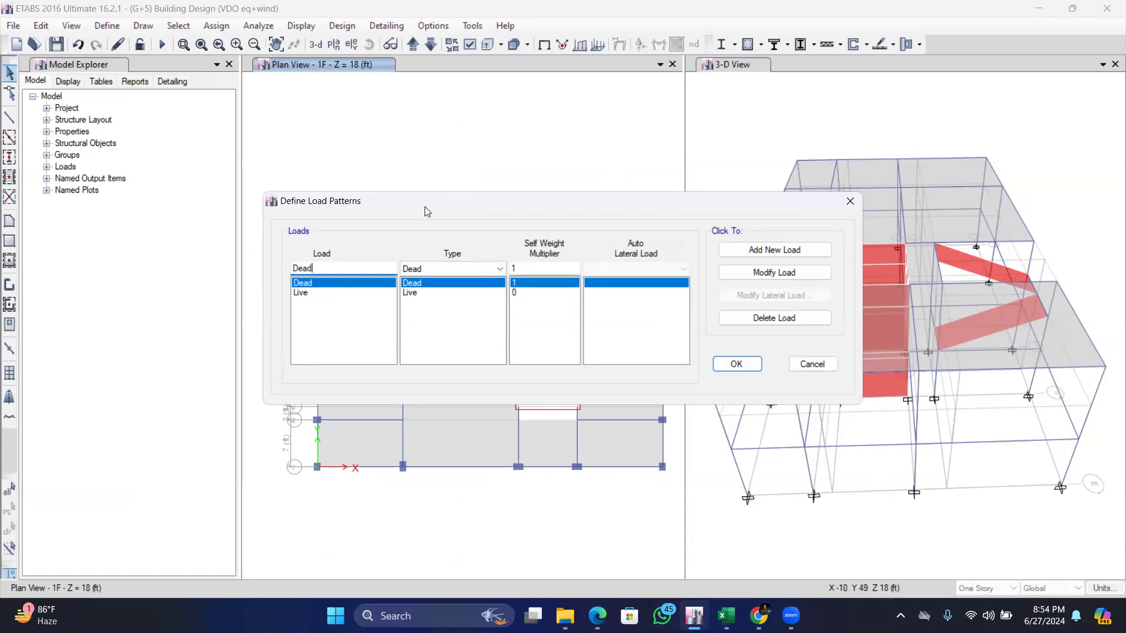
drag(425, 207, 416, 74)
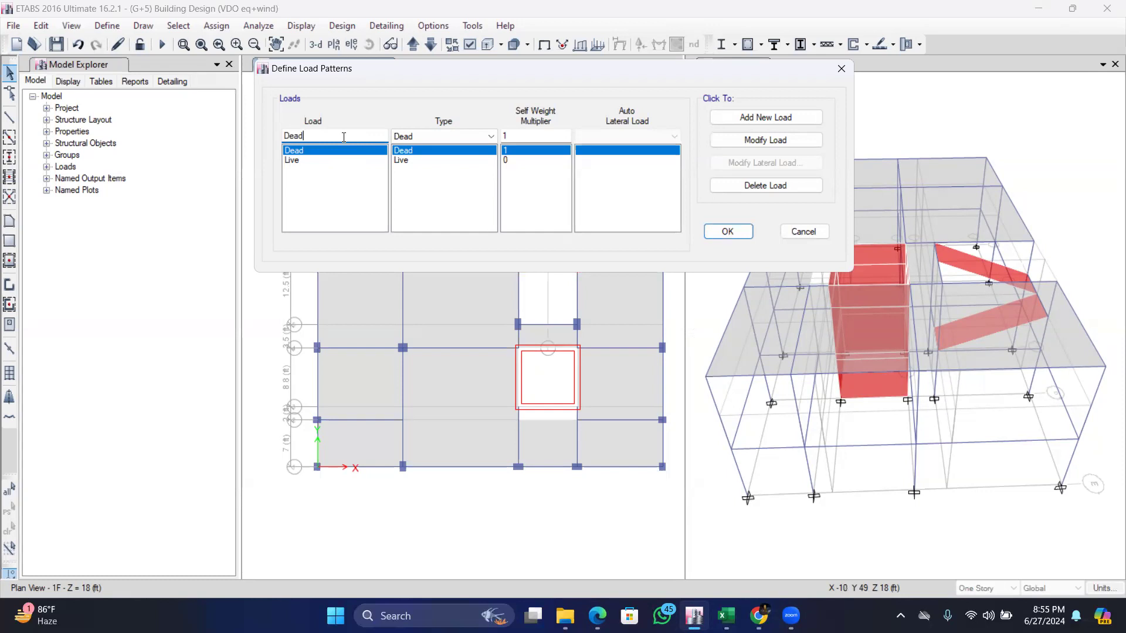
Add a load pattern named PW of type Super Dead with a self-weight multiplier of 0.
key(BackSpace)
key(BackSpace)
key(BackSpace)
key(BackSpace)
text(PW)
click(490, 137)
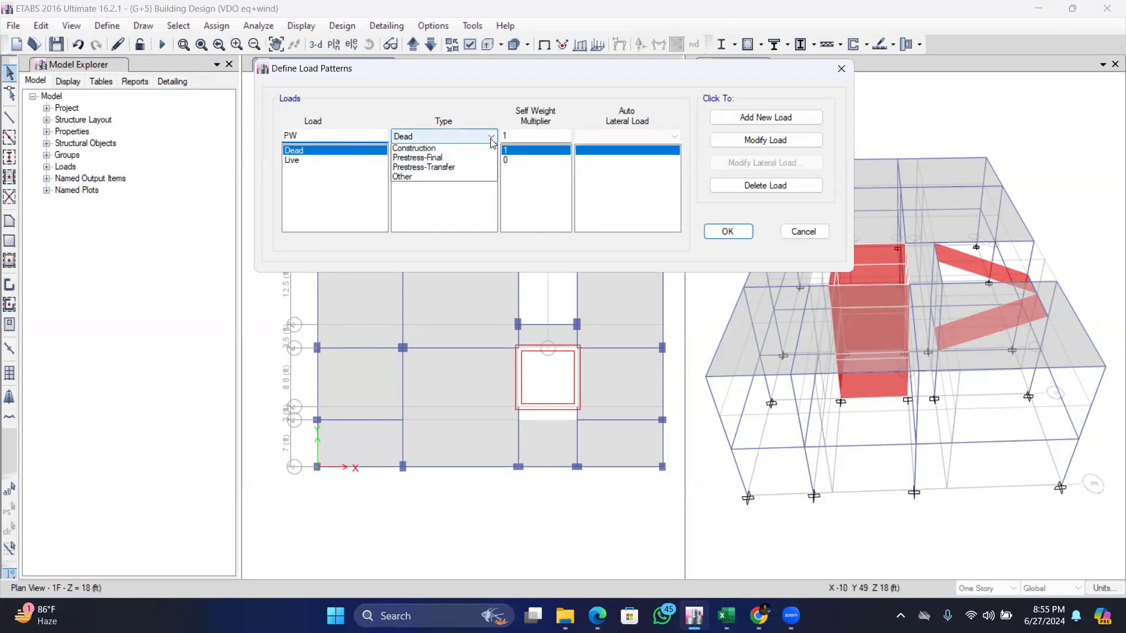
click(439, 159)
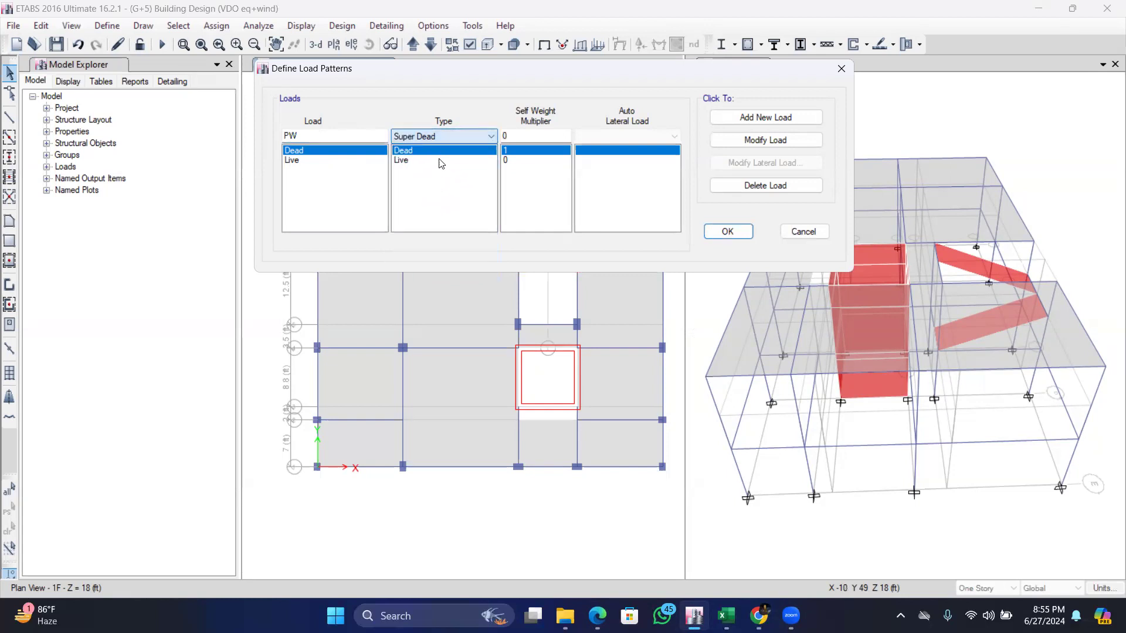
click(453, 136)
click(426, 162)
click(520, 135)
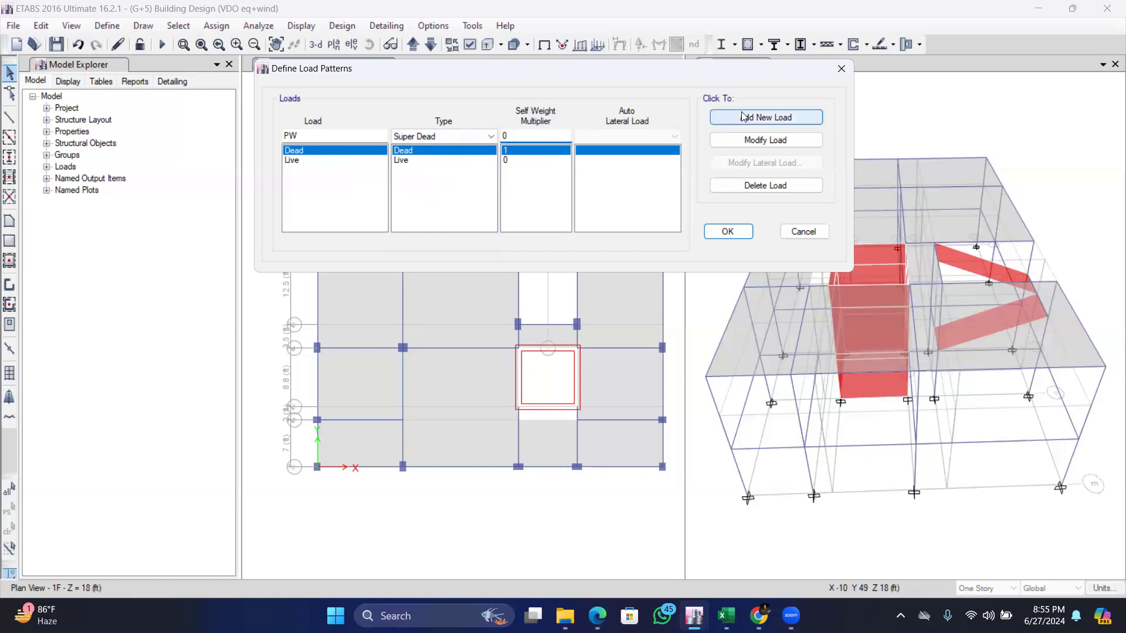
click(783, 116)
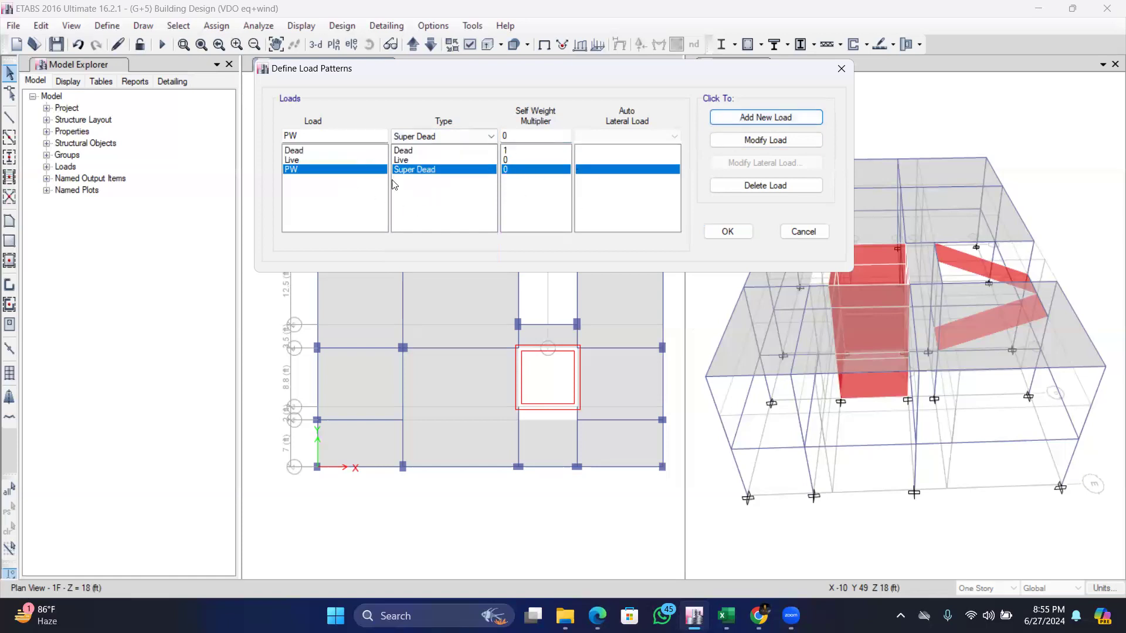
Add a Super Dead load pattern named FF with self-weight multiplier 0 and accept the load pattern definitions.
click(330, 133)
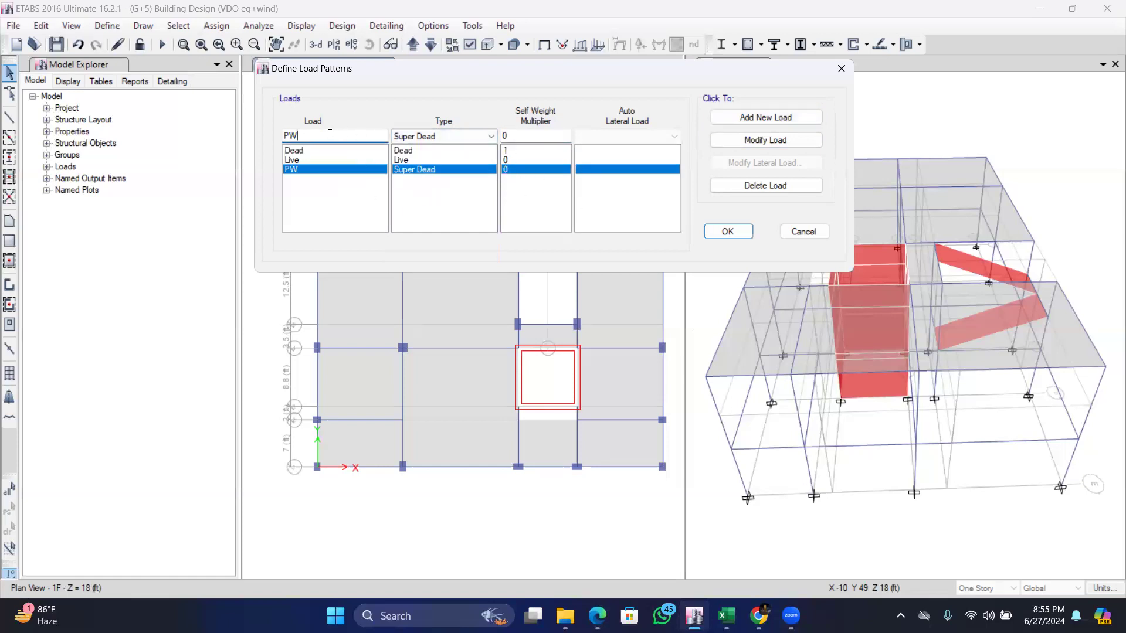
key(BackSpace)
key(BackSpace)
text(FF)
key(Tab)
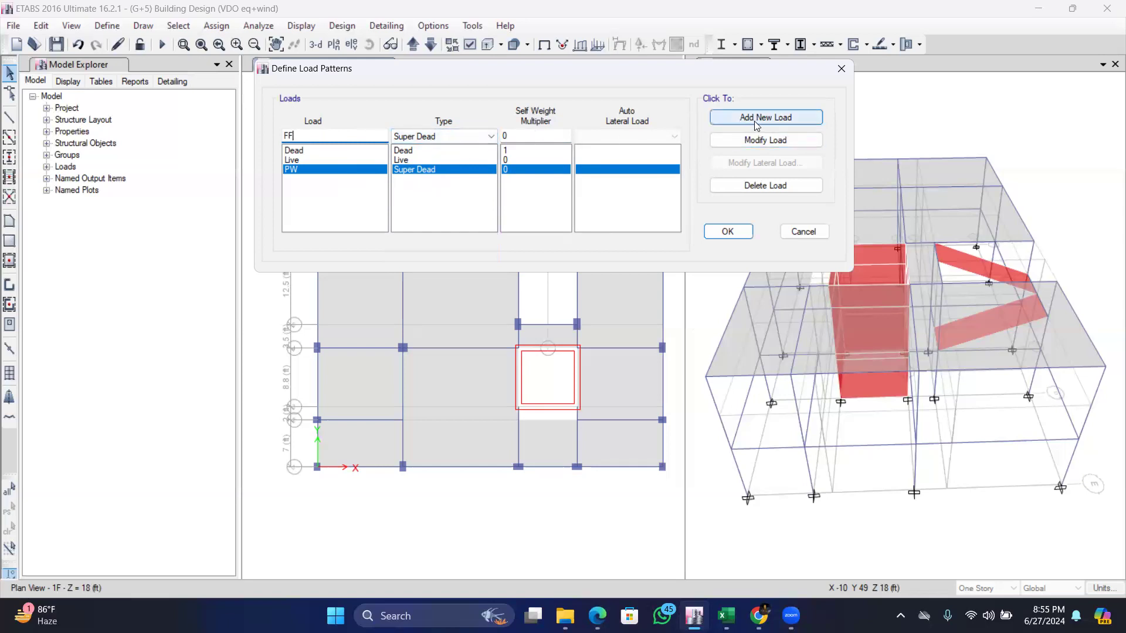
click(775, 118)
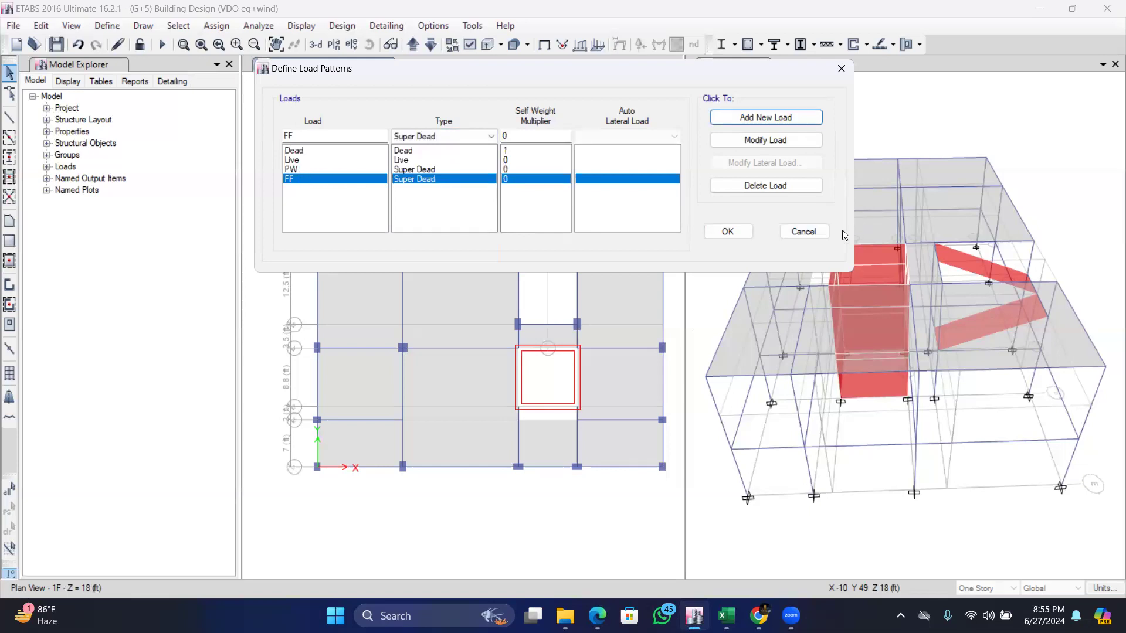
click(727, 231)
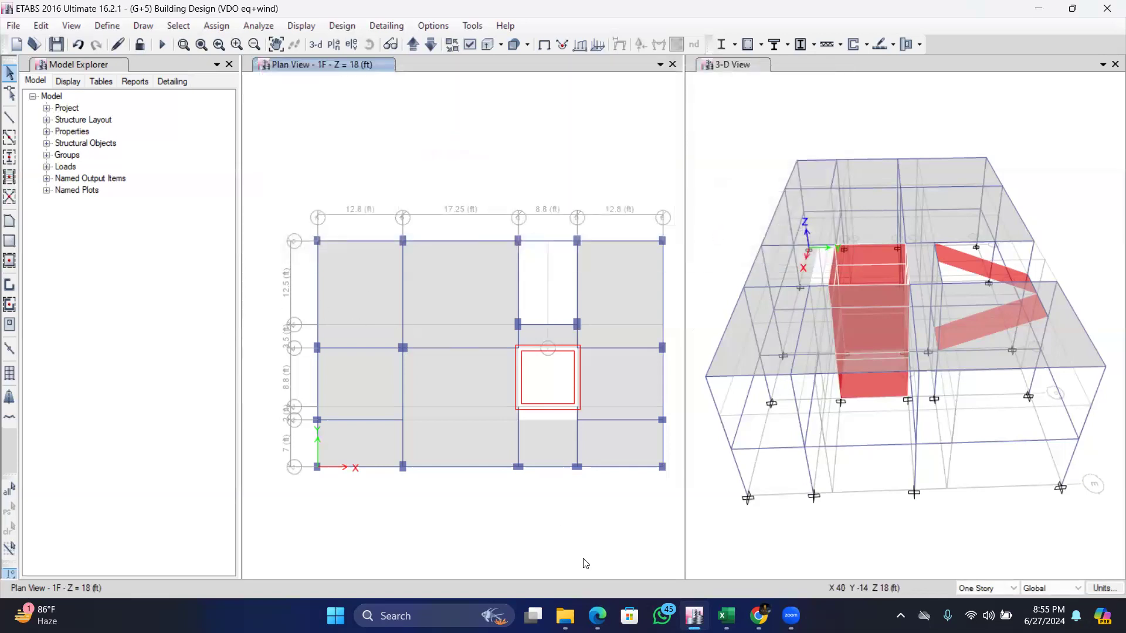
Consult Plan.pdf for partition walls, then assign a 25 lb/ft² uniform gravity PW load to the two upper slabs between grids A and C and the lower B–C slab.
mouse_move(694, 616)
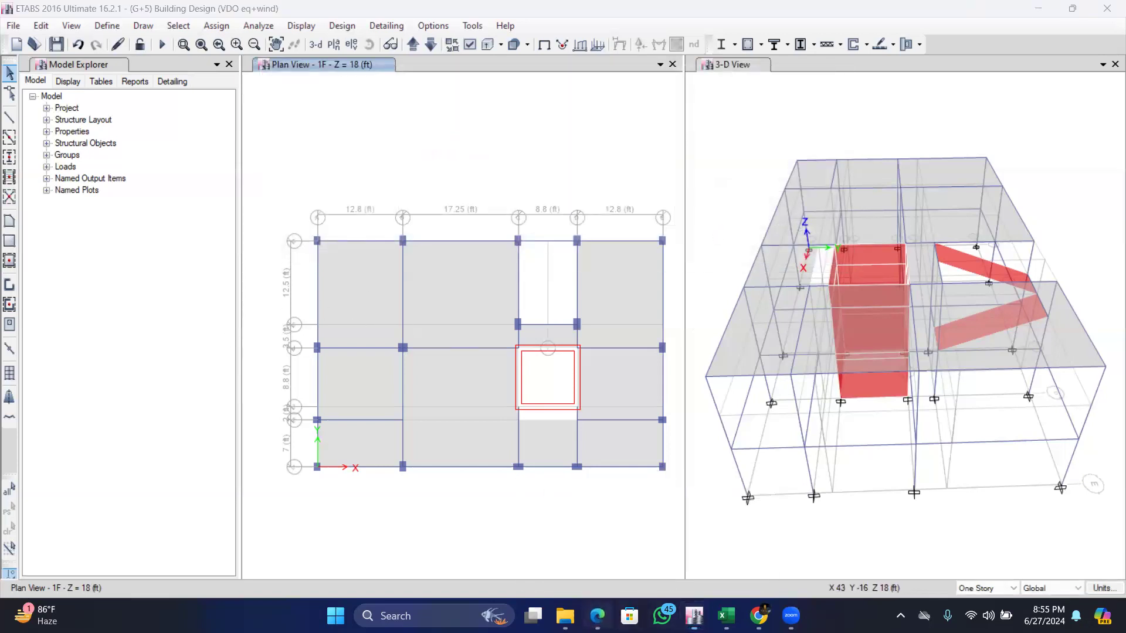
click(597, 616)
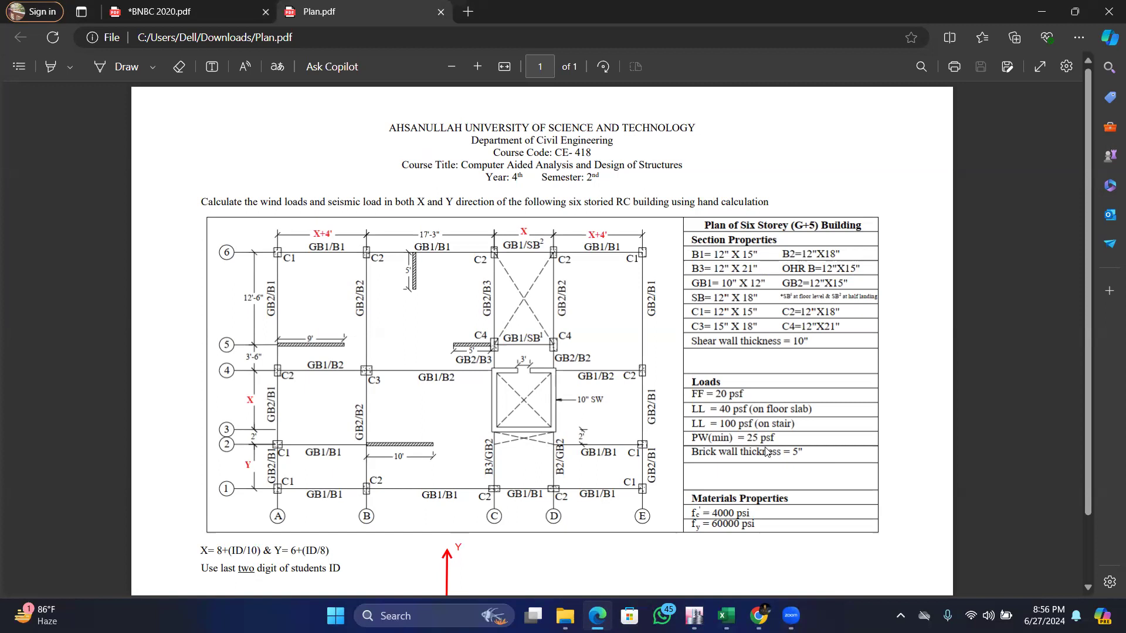
mouse_move(701, 613)
click(695, 614)
click(375, 293)
click(430, 296)
click(433, 375)
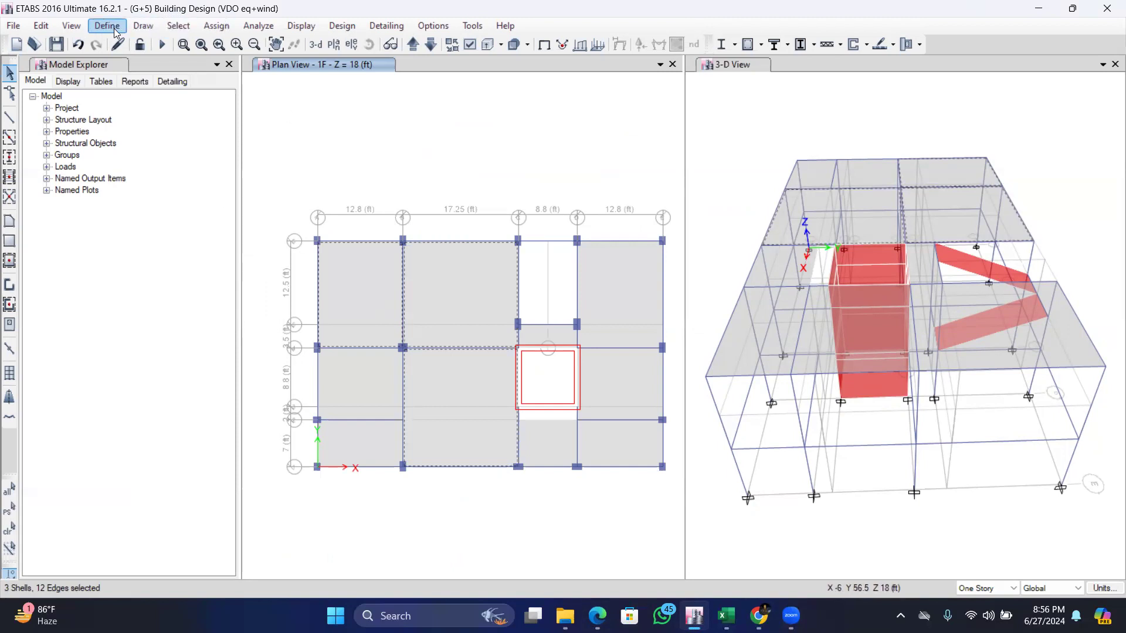
click(224, 27)
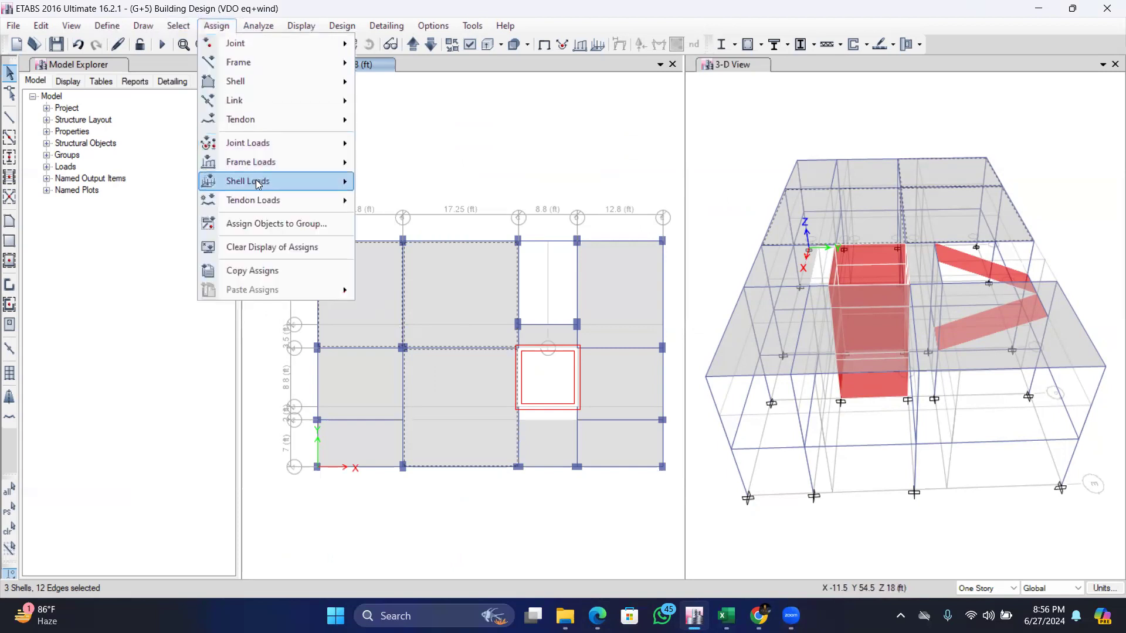
mouse_move(258, 184)
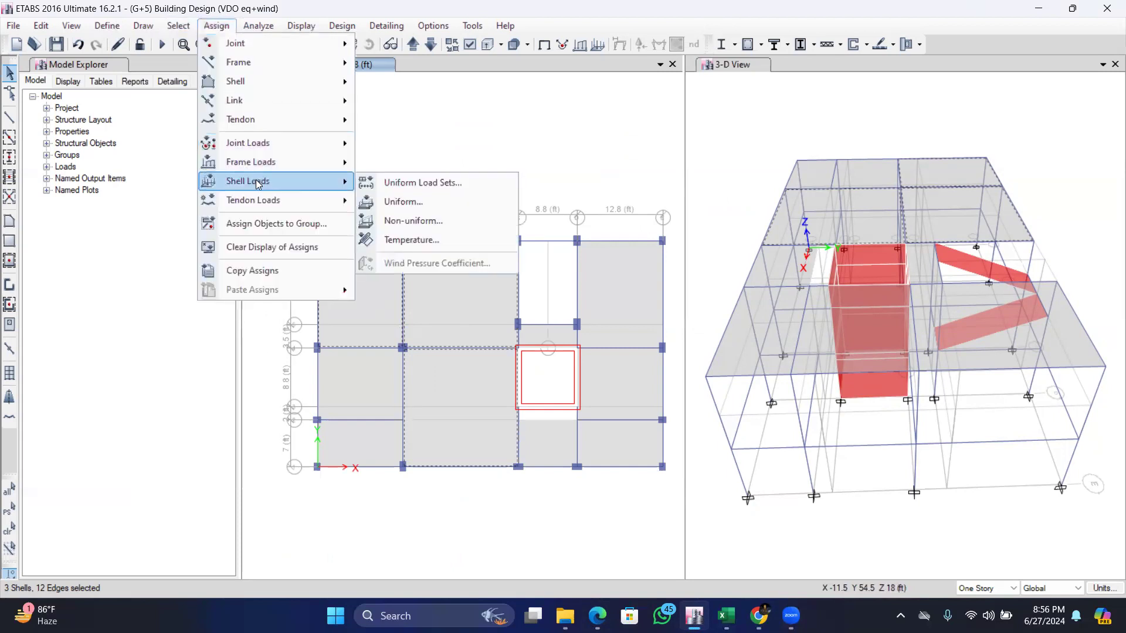
click(422, 204)
click(601, 268)
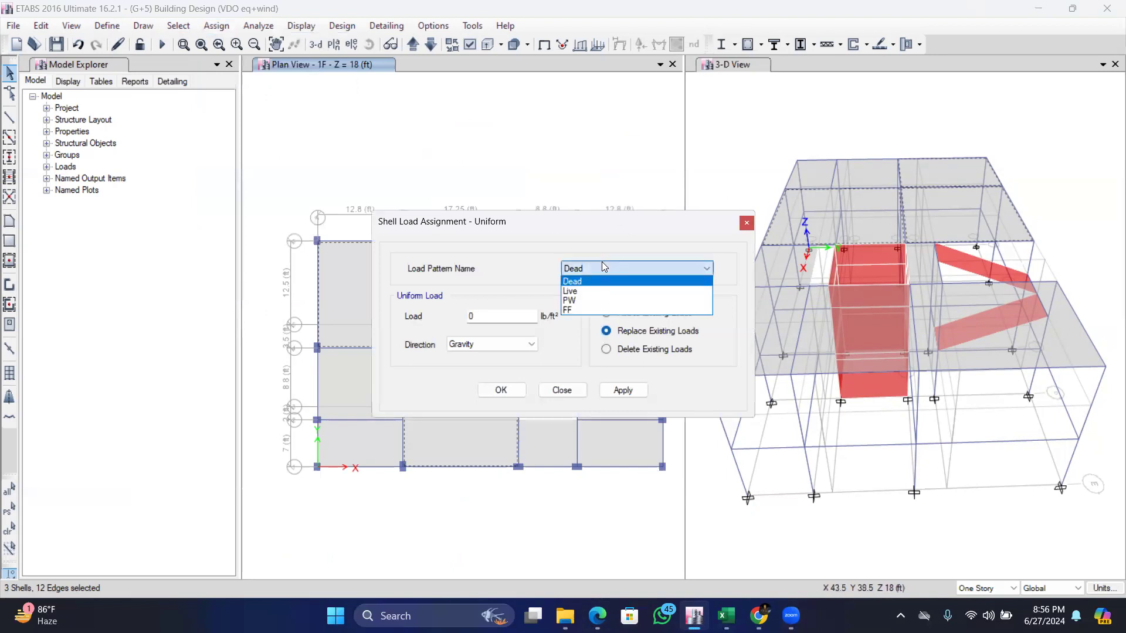
click(585, 300)
click(485, 316)
key(BackSpace)
text(25)
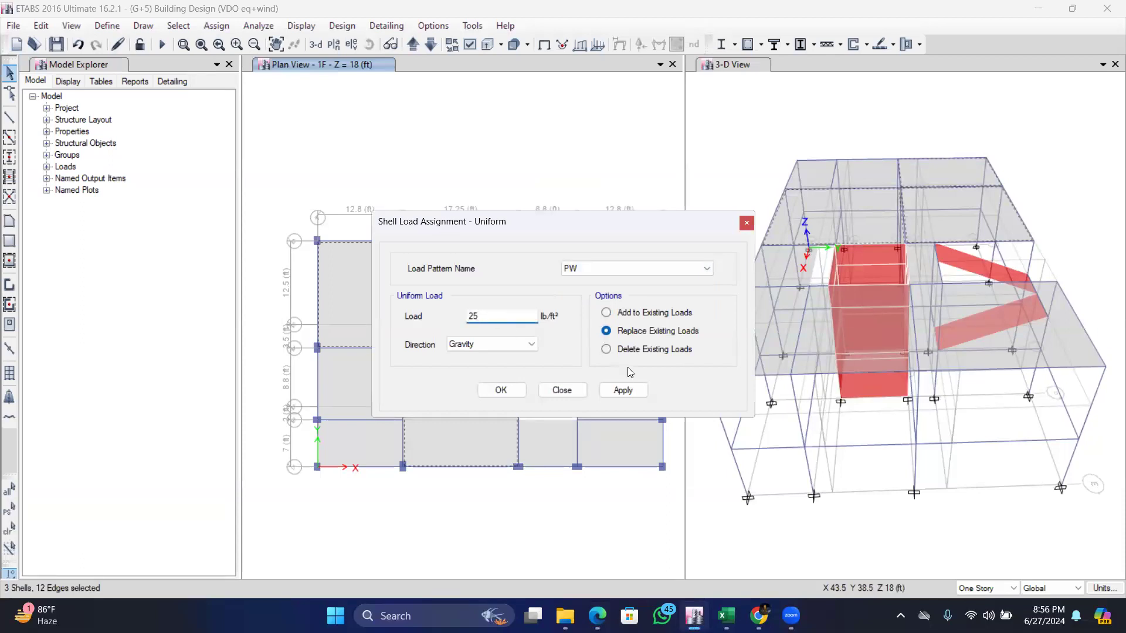
click(620, 391)
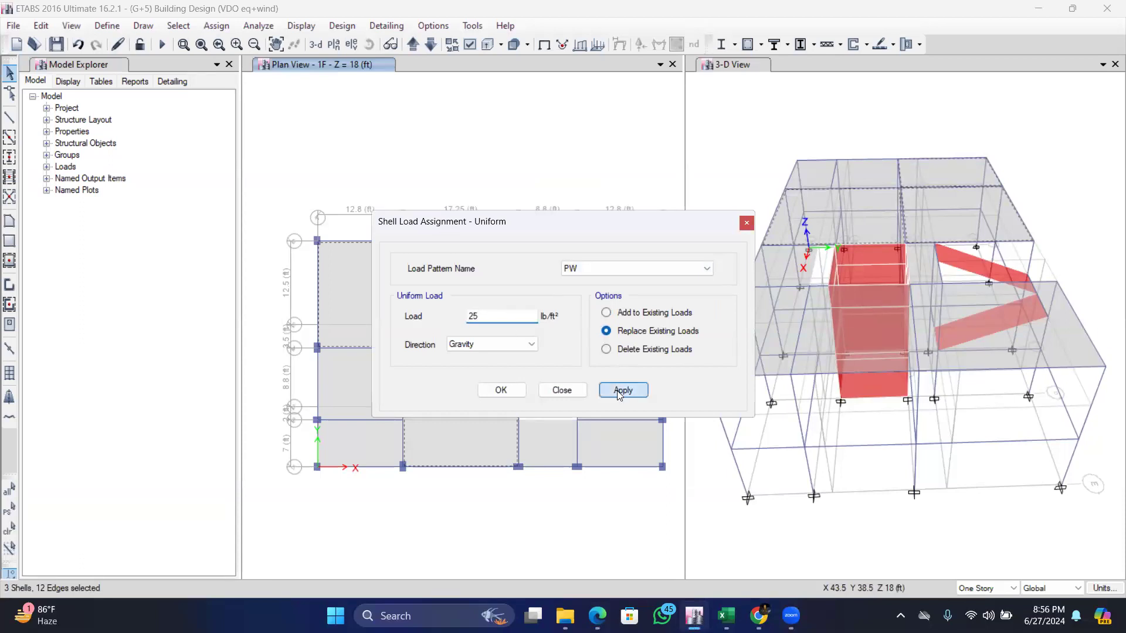
click(562, 390)
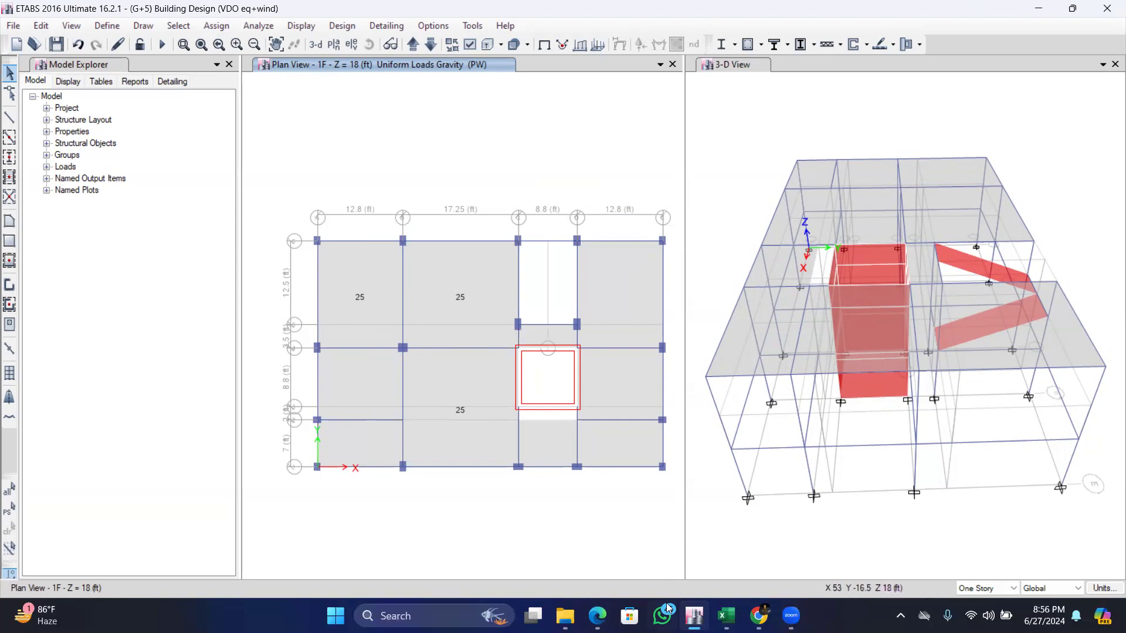
Recheck the floor finish load in Plan.pdf and select all slab panels on the 1F plan, including the small one above the lift core.
click(604, 614)
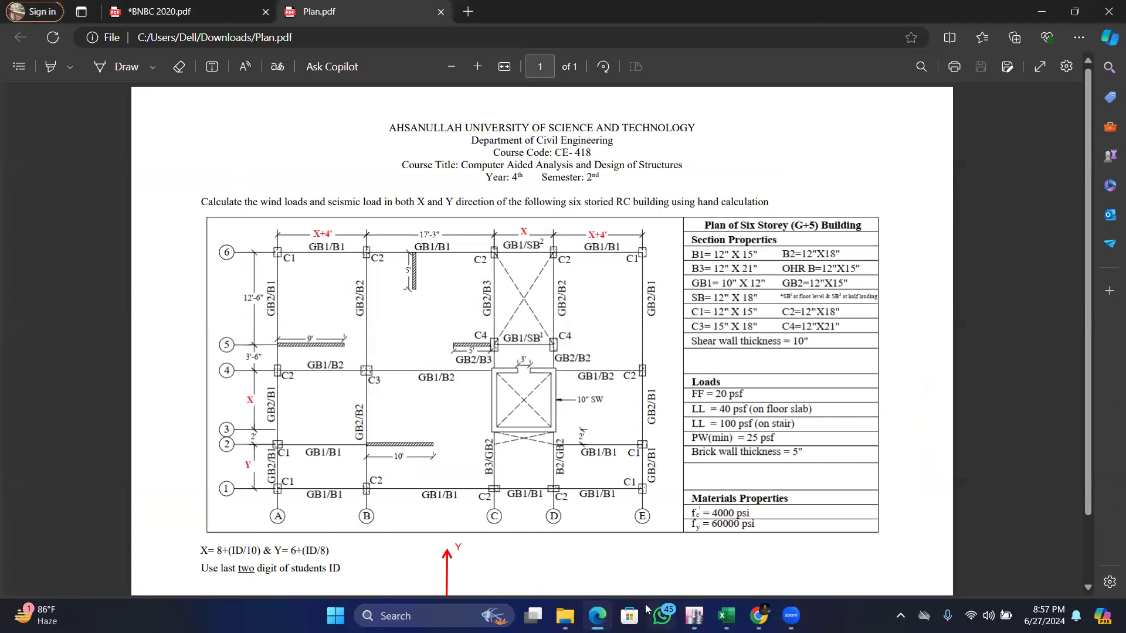
mouse_move(757, 615)
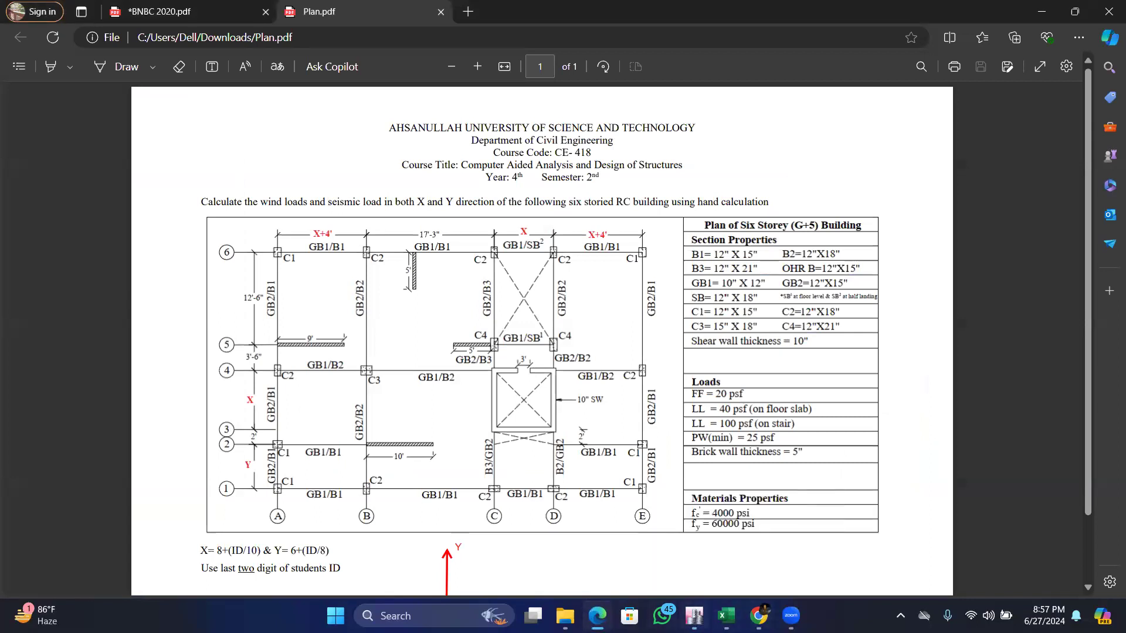
click(693, 615)
click(354, 333)
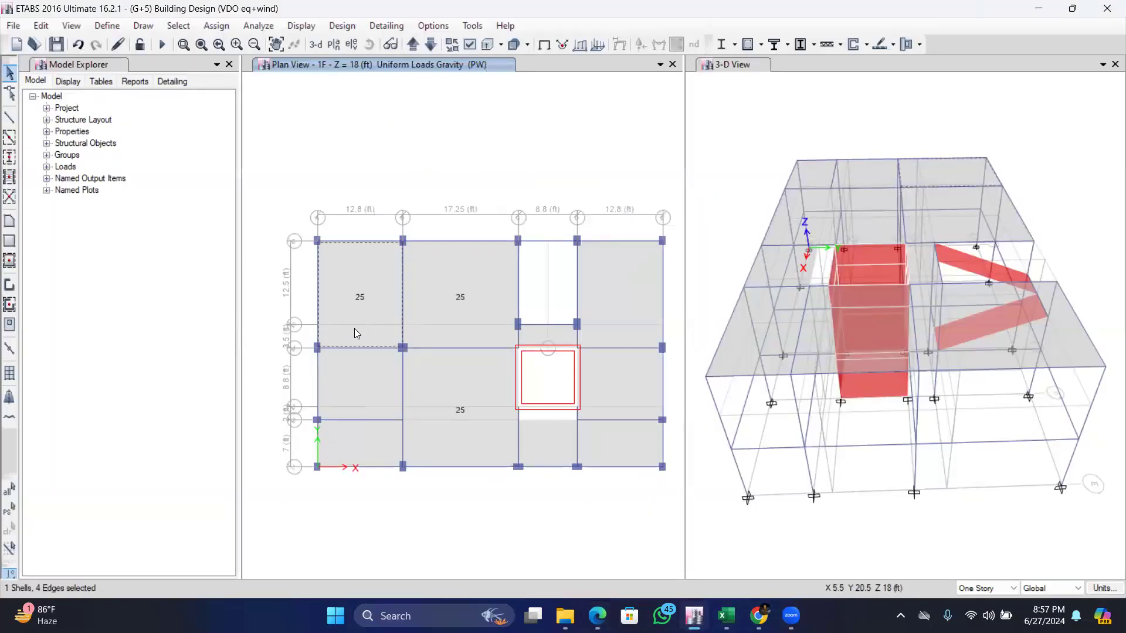
click(420, 318)
click(361, 384)
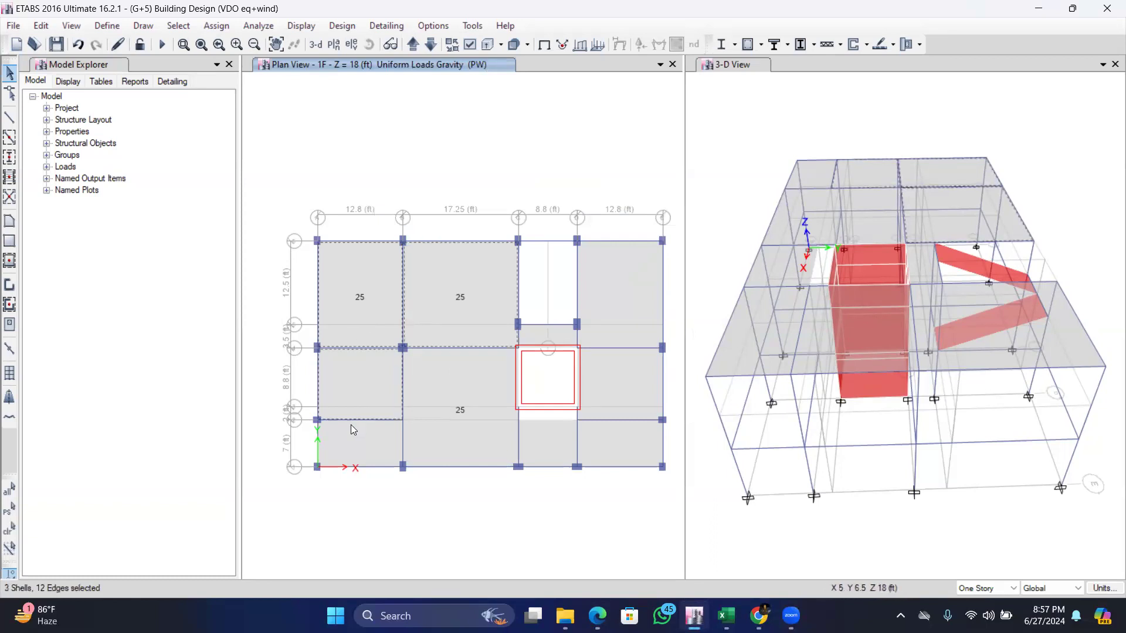
click(350, 430)
click(444, 413)
click(532, 430)
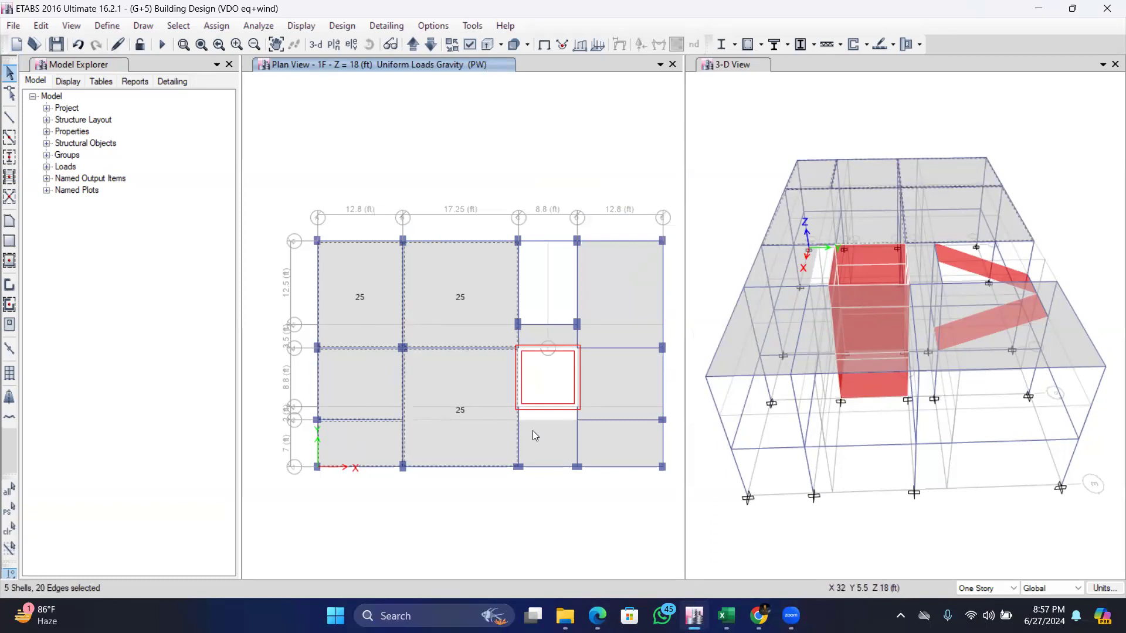
click(628, 374)
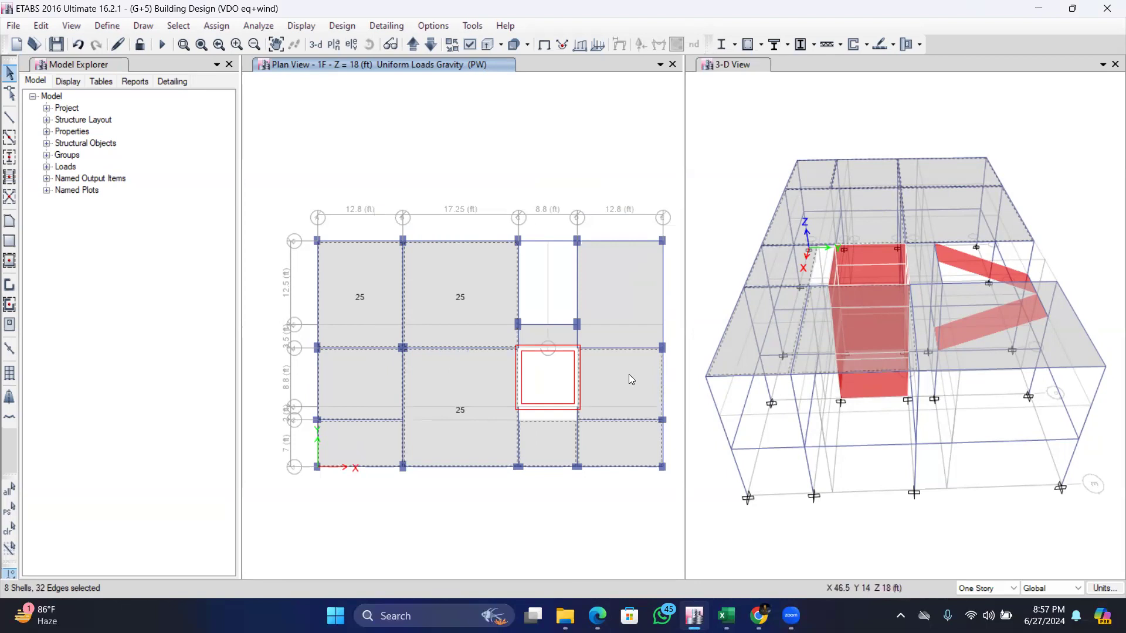
click(608, 294)
click(540, 334)
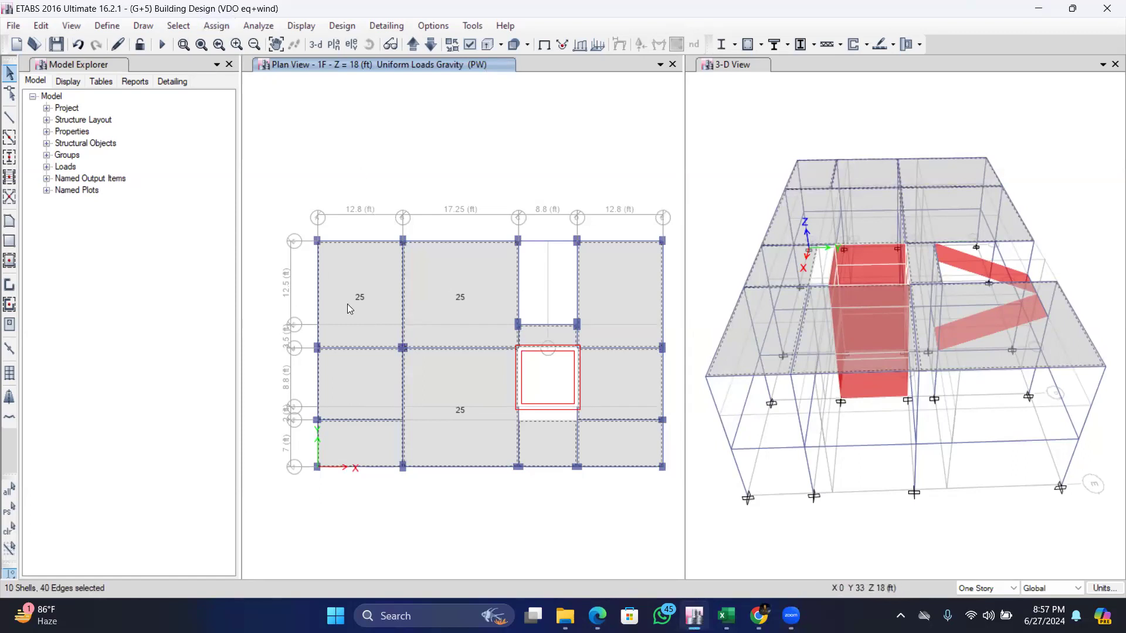
Assign a uniform gravity FF load of 20 lb/ft² to the selected 1F slabs, replacing existing loads.
click(216, 26)
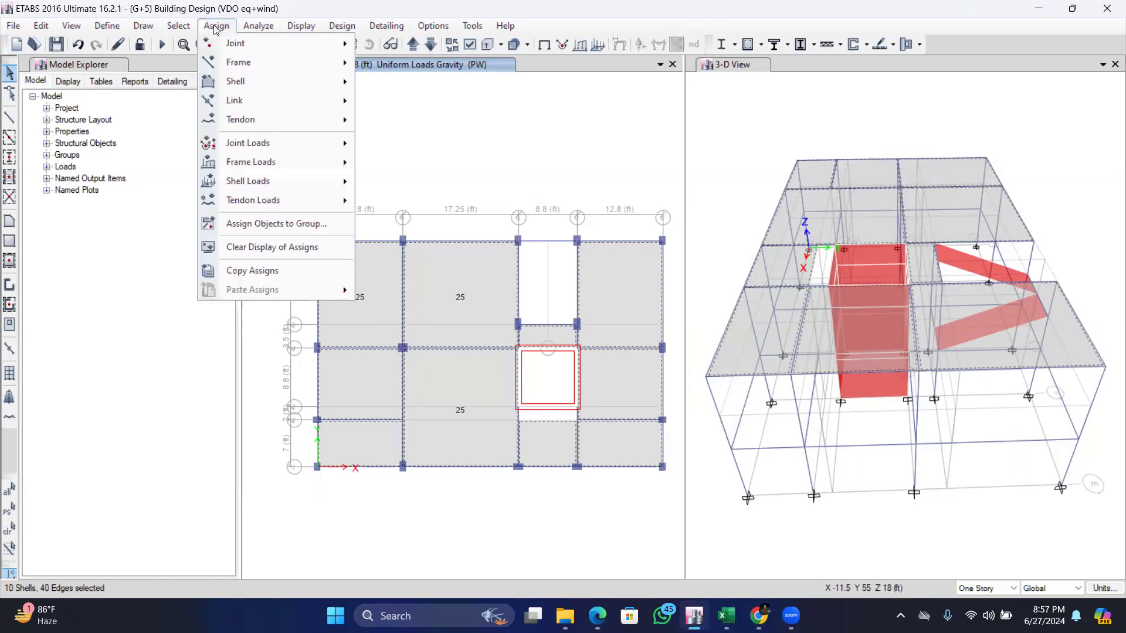
mouse_move(268, 182)
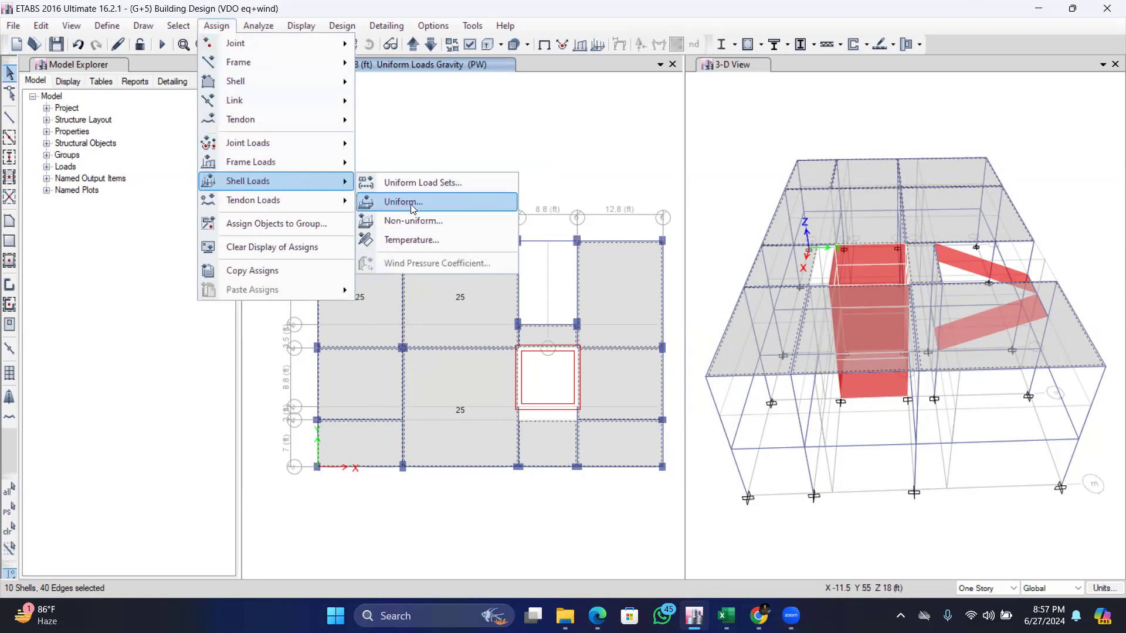
click(418, 202)
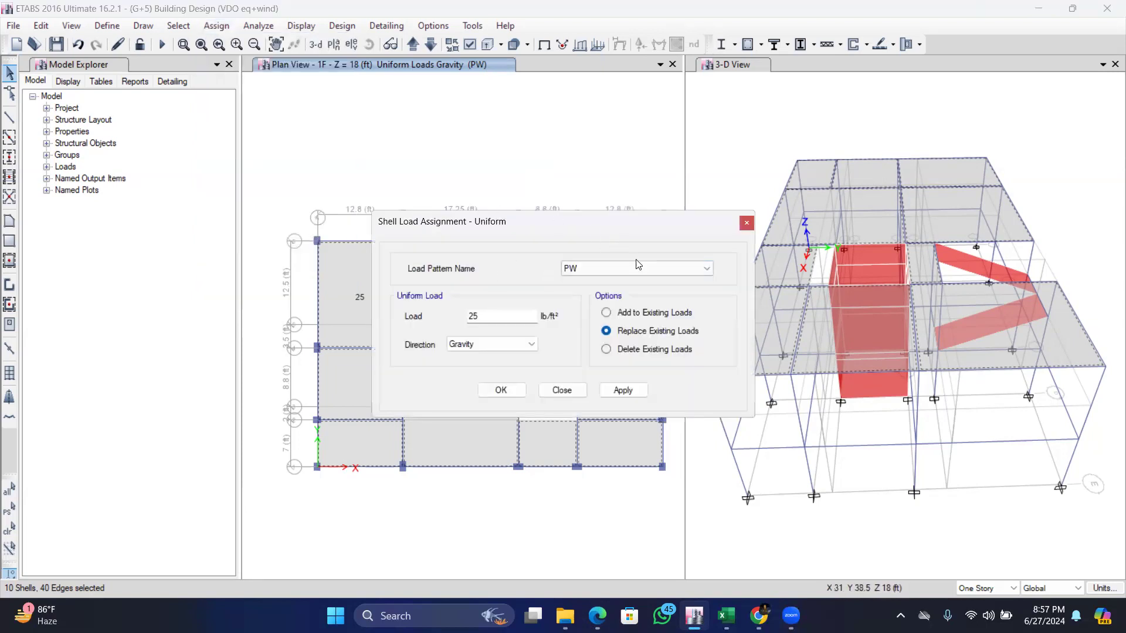
click(643, 263)
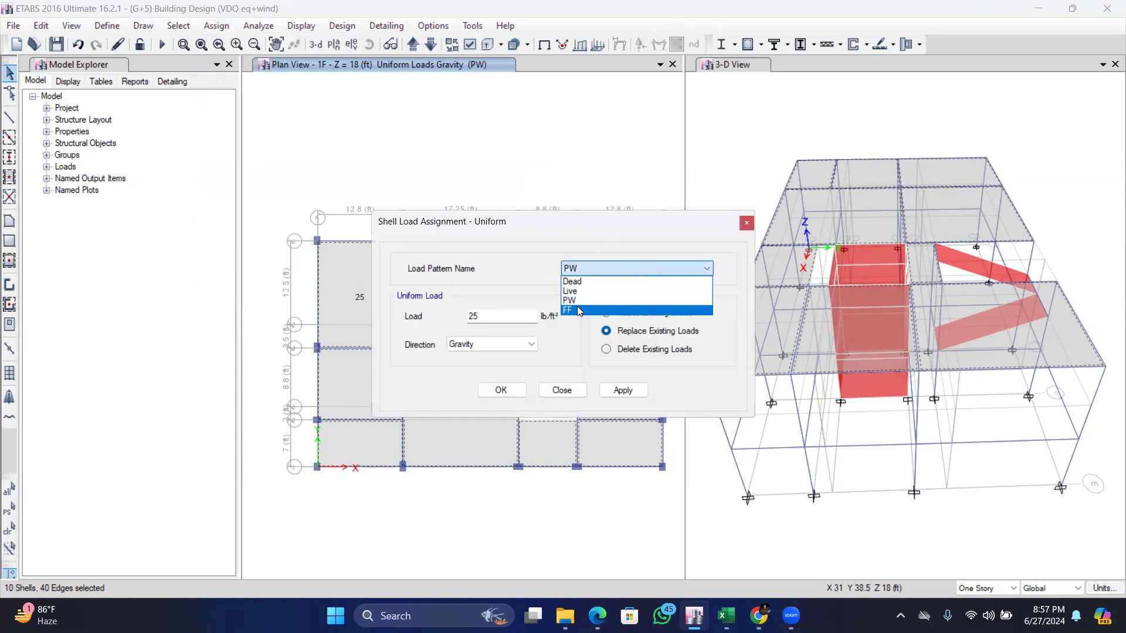
click(577, 306)
click(491, 318)
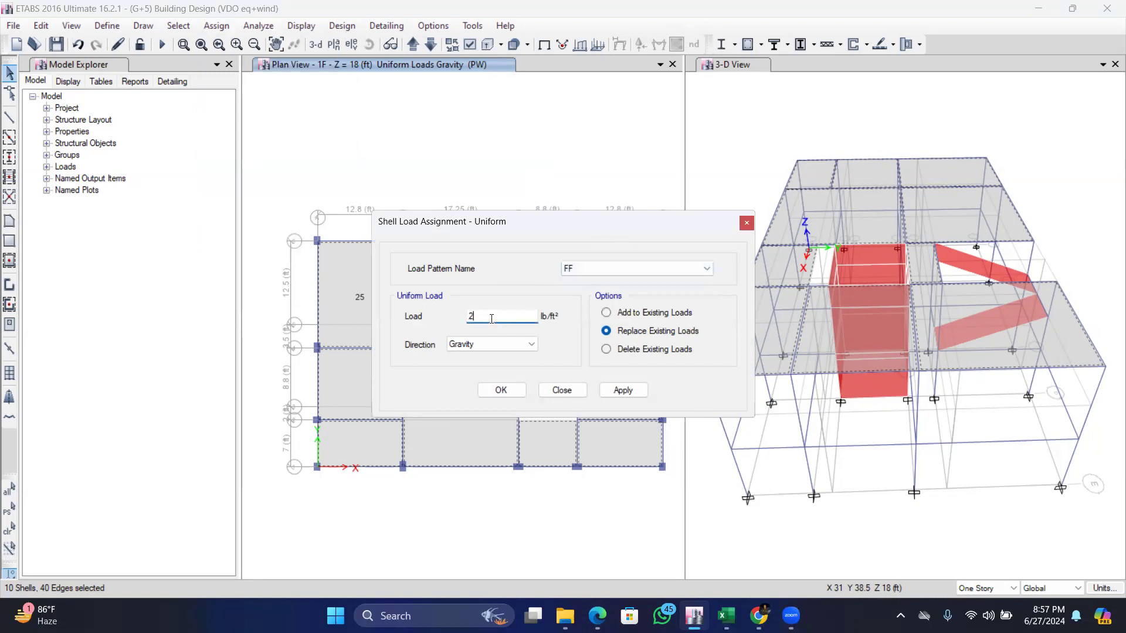
click(621, 391)
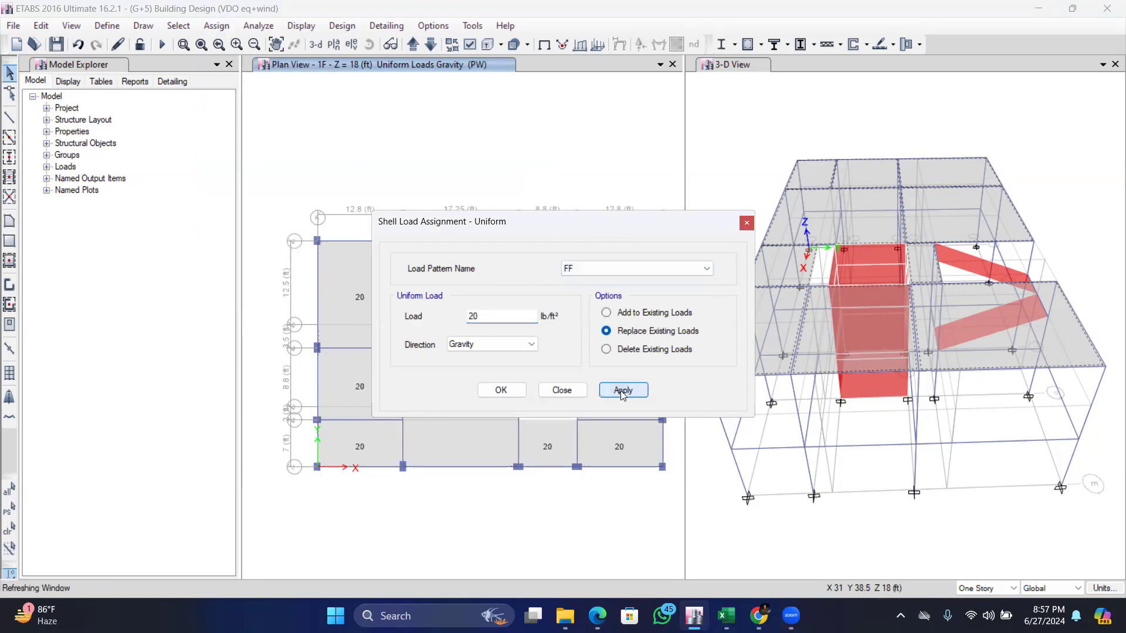
click(562, 391)
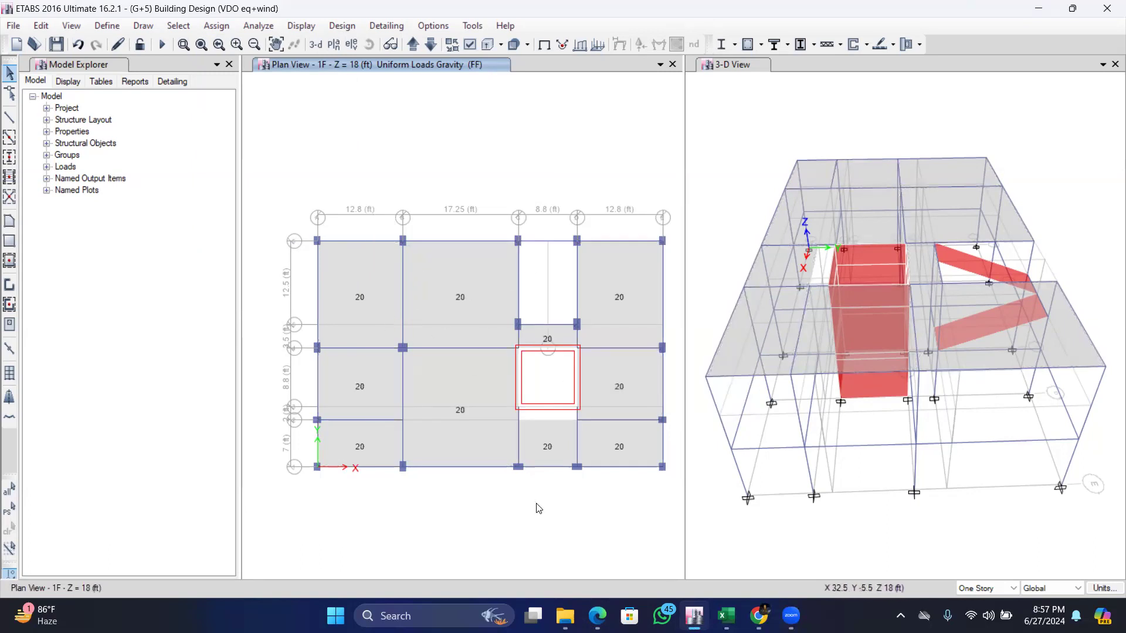
Check the floor live load in Plan.pdf, then reselect the same slabs and assign a 40 lb/ft² uniform gravity Live load.
click(602, 615)
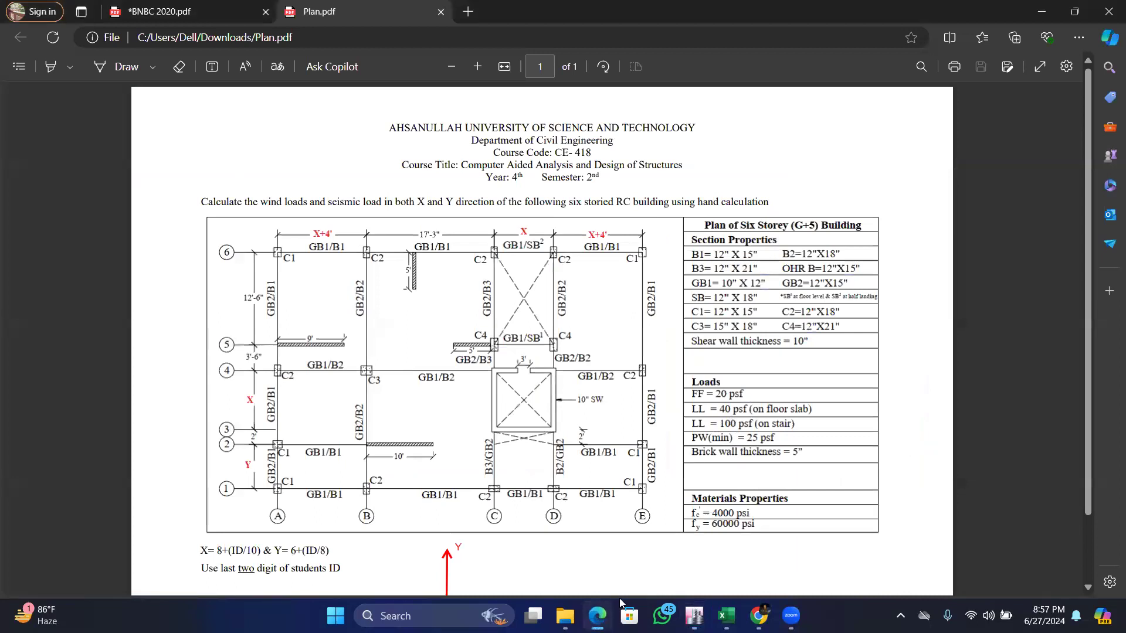
click(694, 616)
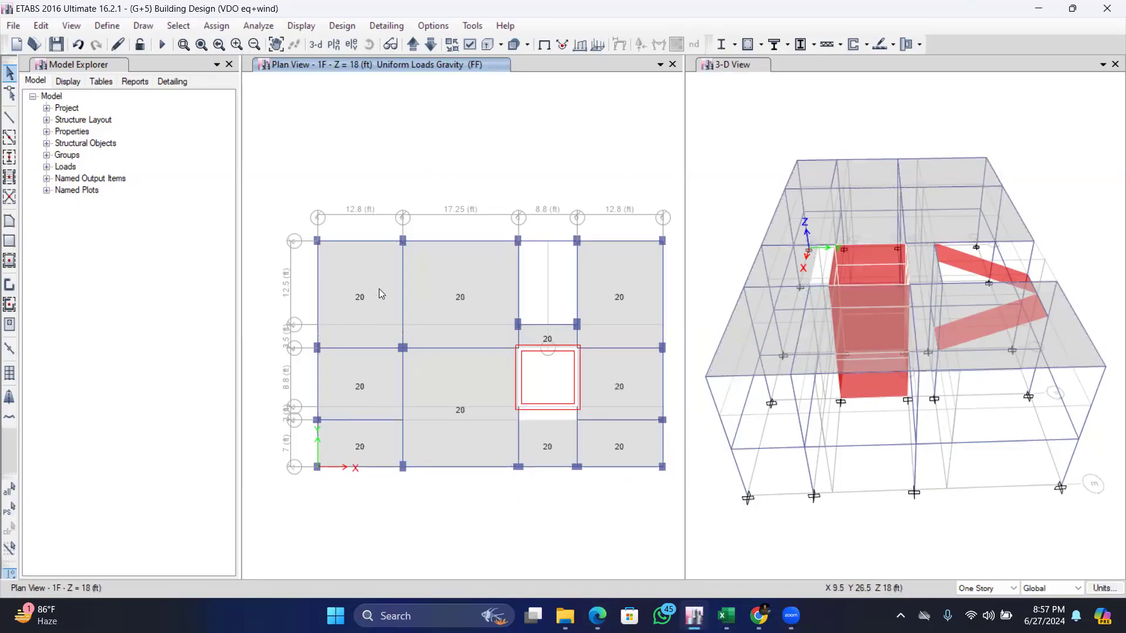
click(13, 509)
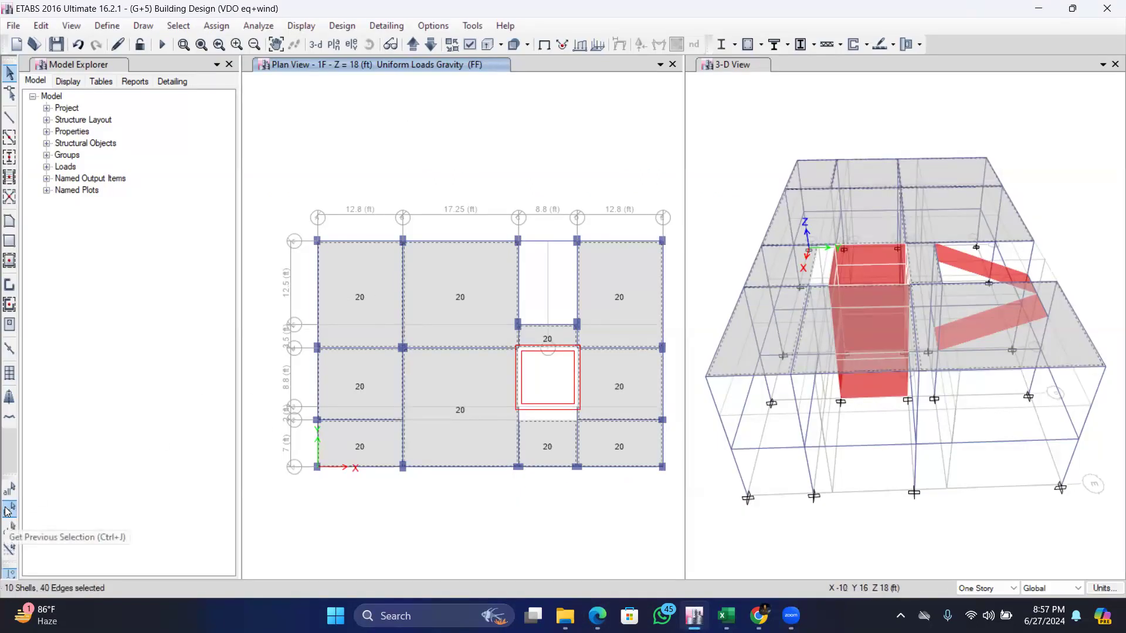
click(217, 26)
mouse_move(287, 185)
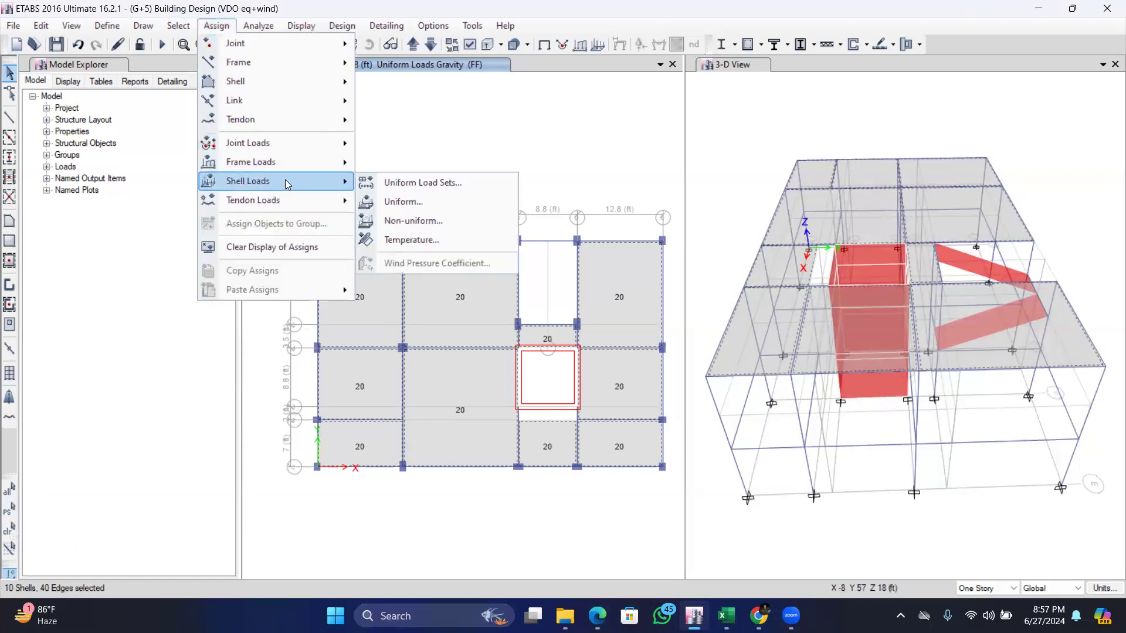
click(428, 200)
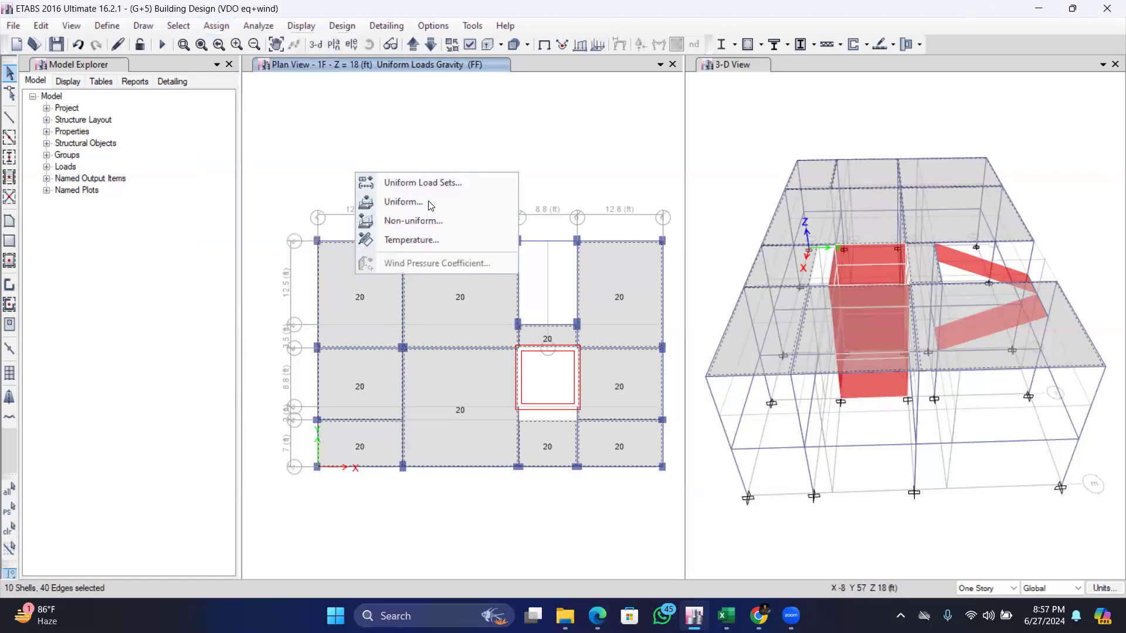
click(618, 265)
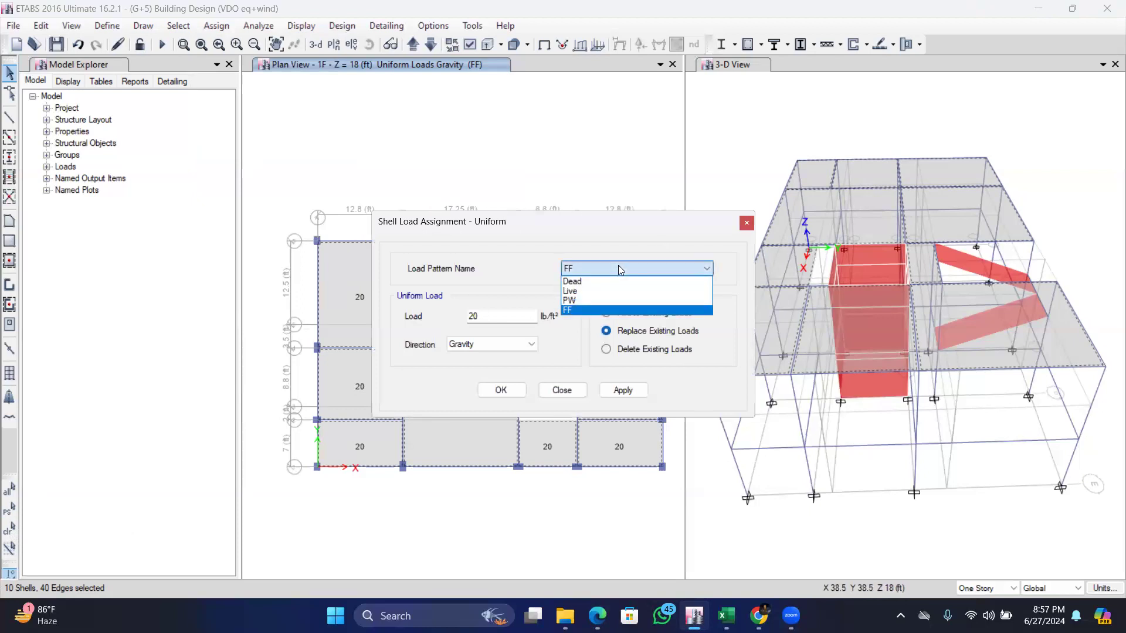
click(580, 291)
click(483, 316)
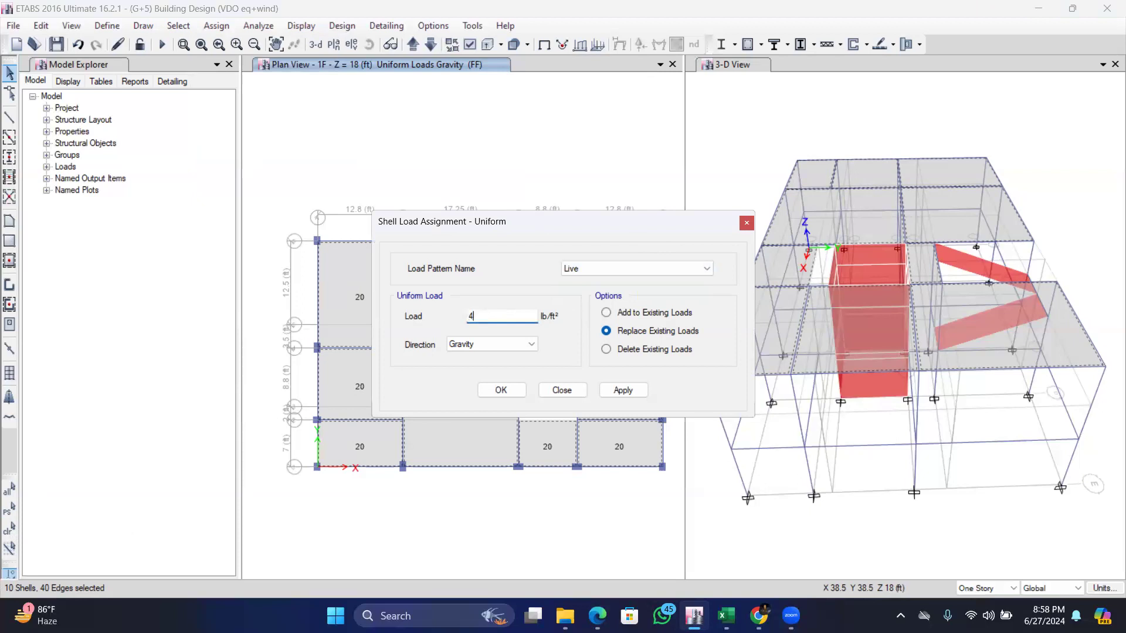
text(40)
click(624, 388)
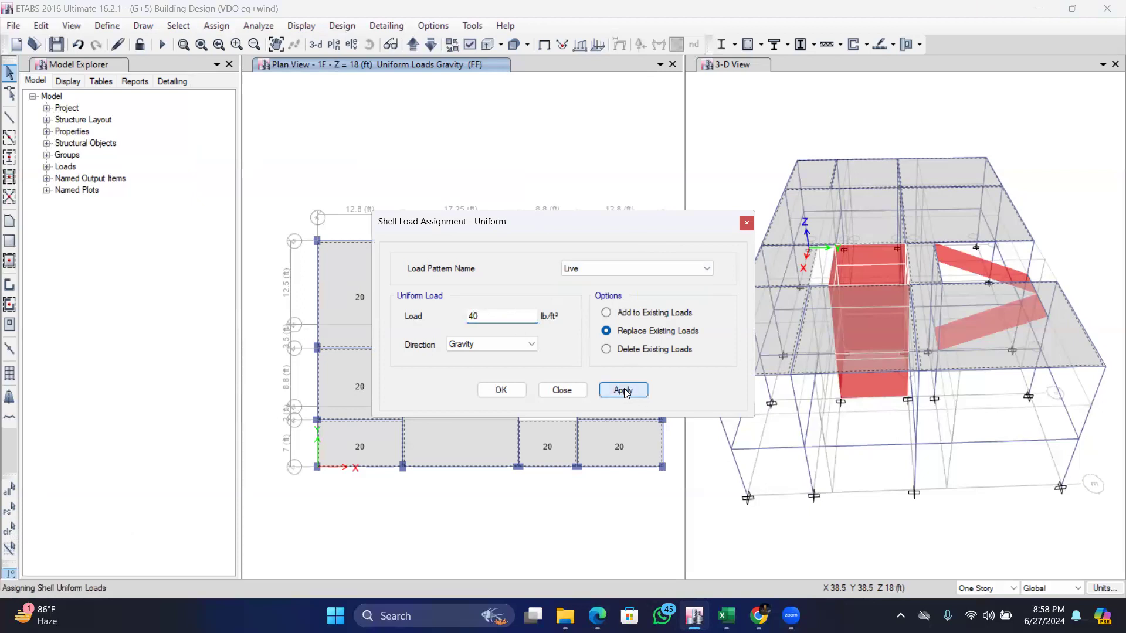
click(571, 389)
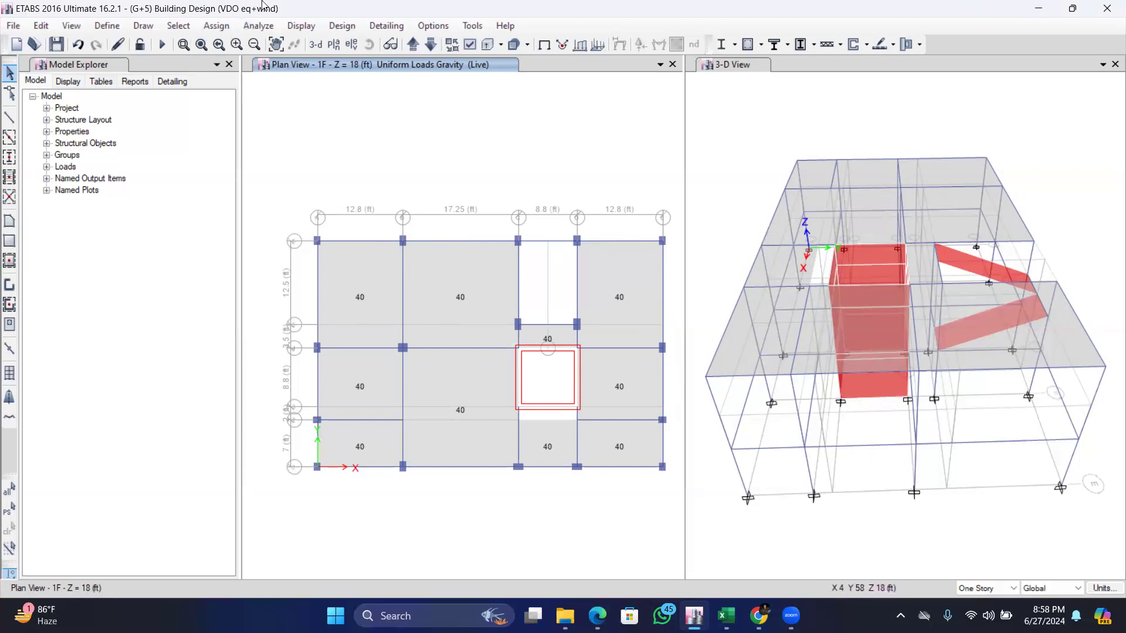
Select all frames with beam sections B1, B2, B3, GB1, GB2, OHR B, SB1 and SB2 by frame property.
click(179, 25)
mouse_move(178, 26)
mouse_move(193, 43)
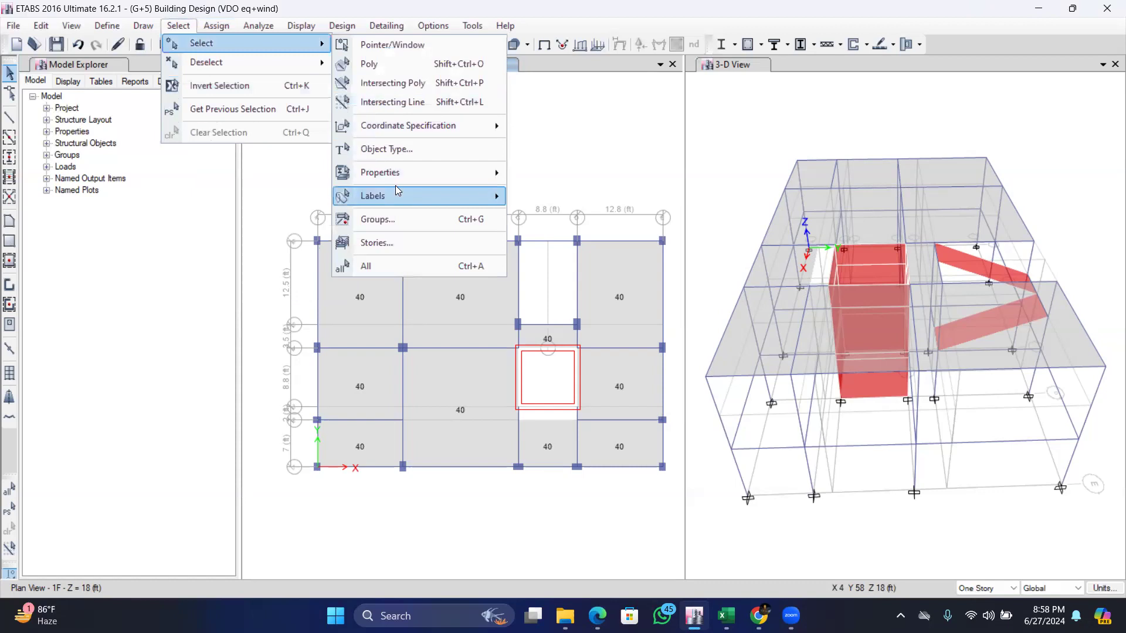
mouse_move(403, 170)
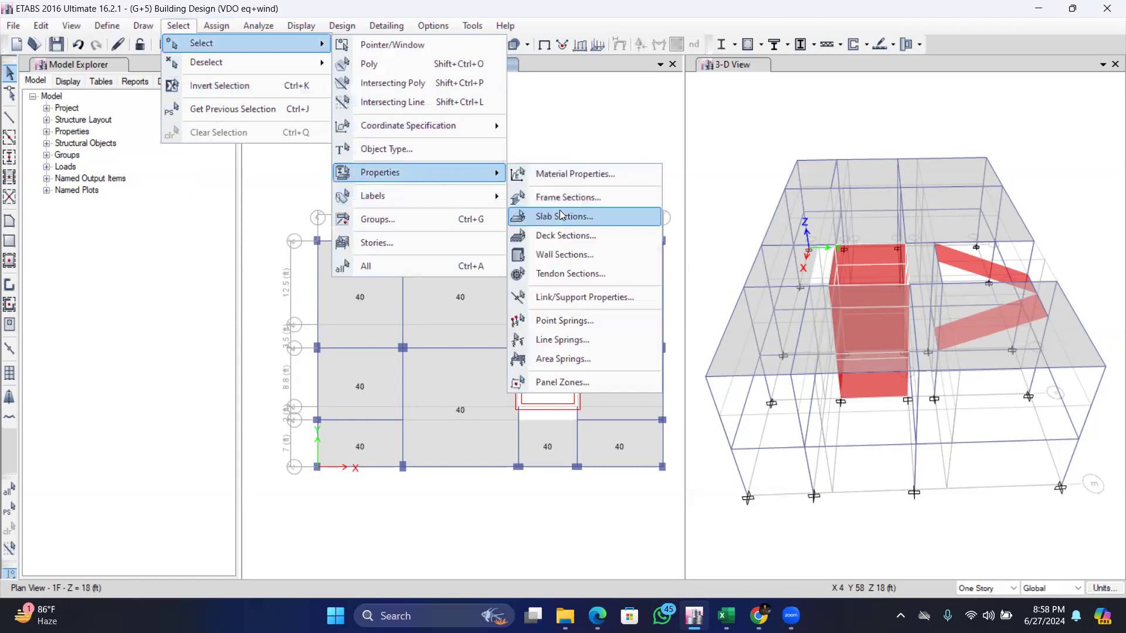
click(578, 198)
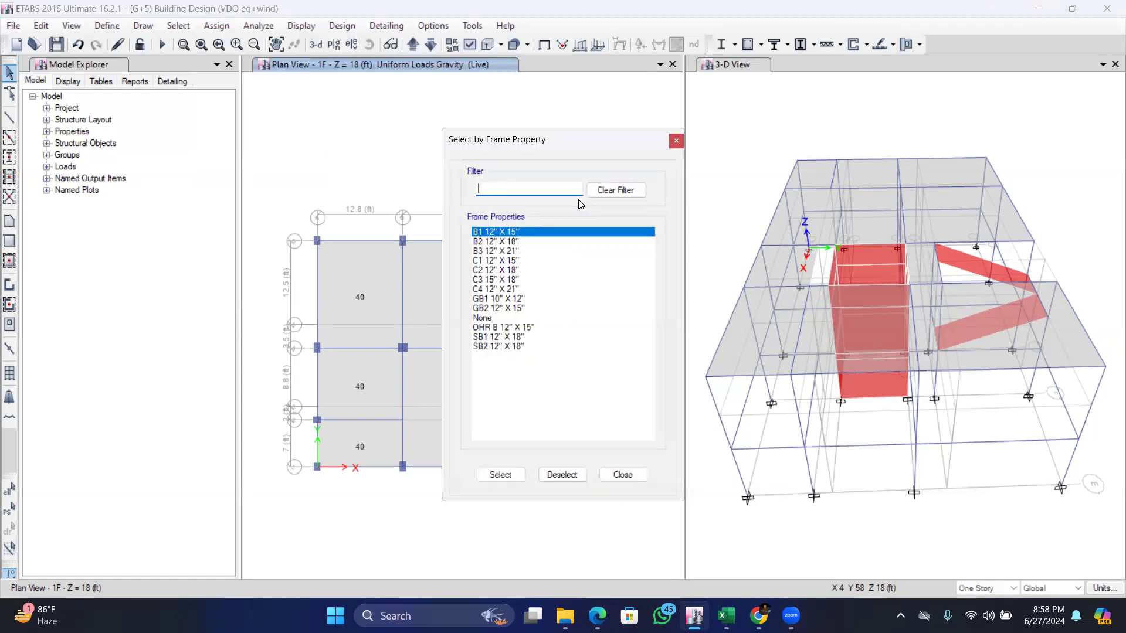
ctrl+click(509, 241)
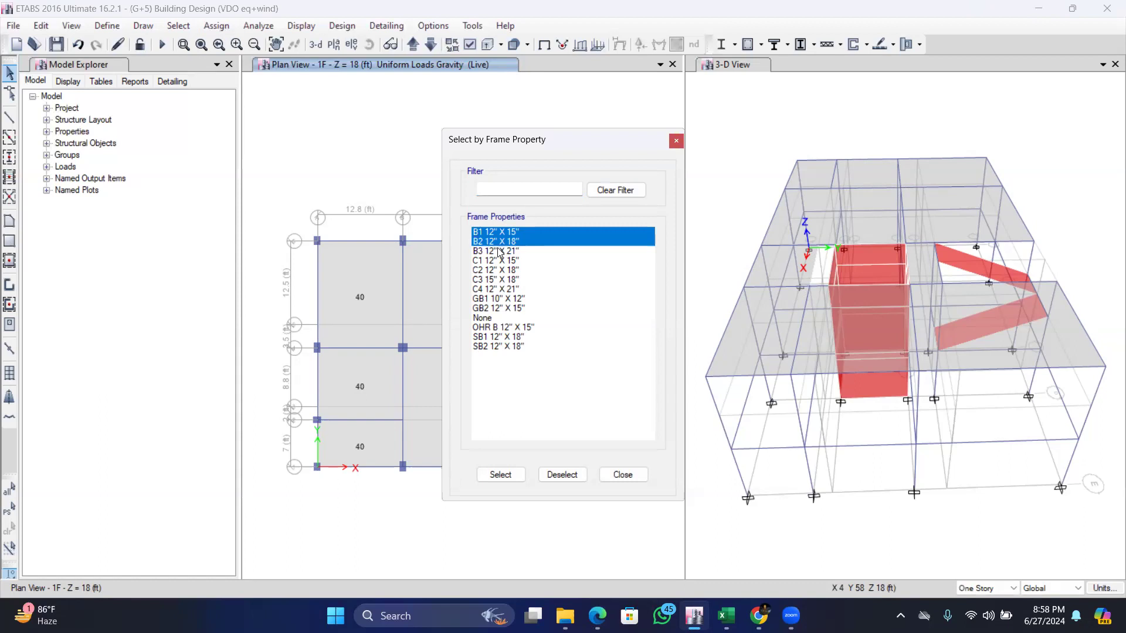
ctrl+click(499, 251)
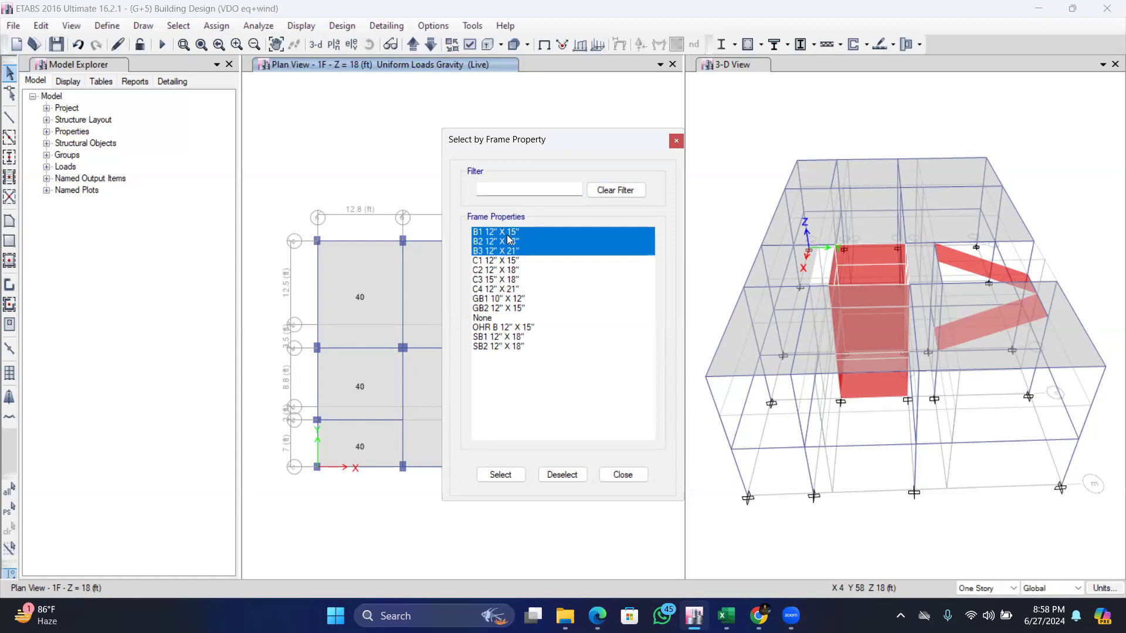
ctrl+click(486, 299)
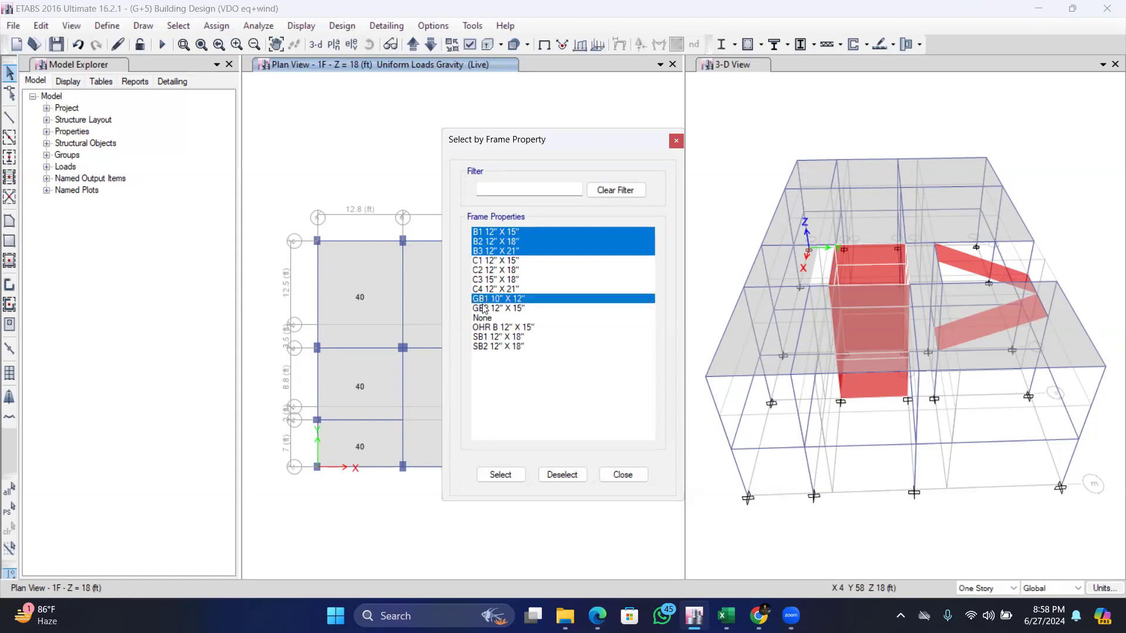
ctrl+click(484, 309)
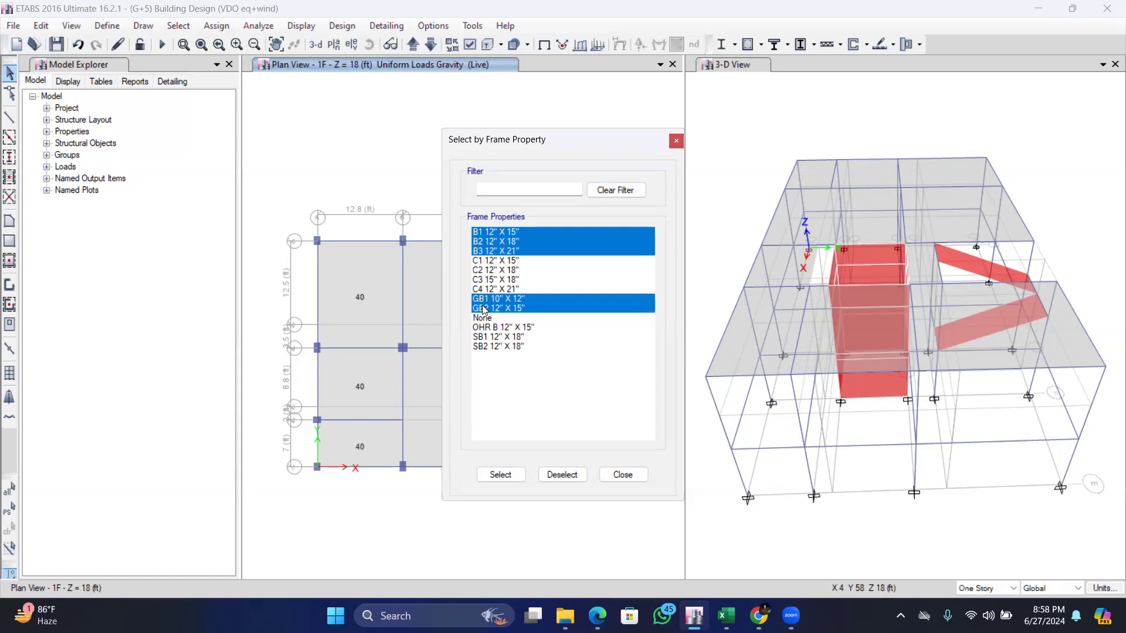
ctrl+click(482, 338)
ctrl+click(480, 347)
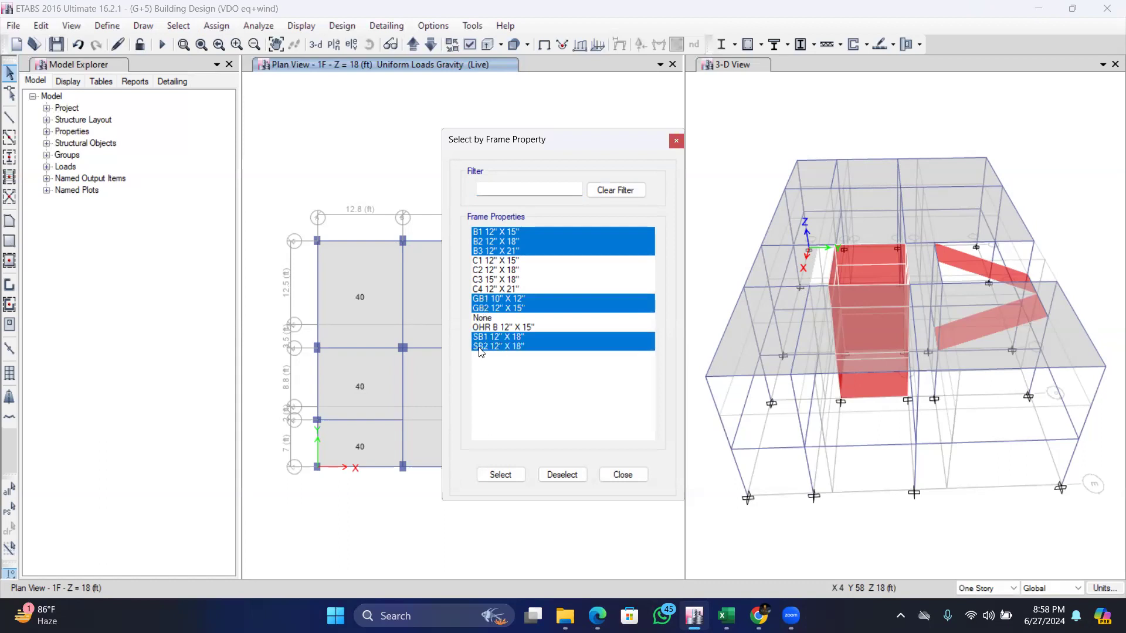
ctrl+click(496, 329)
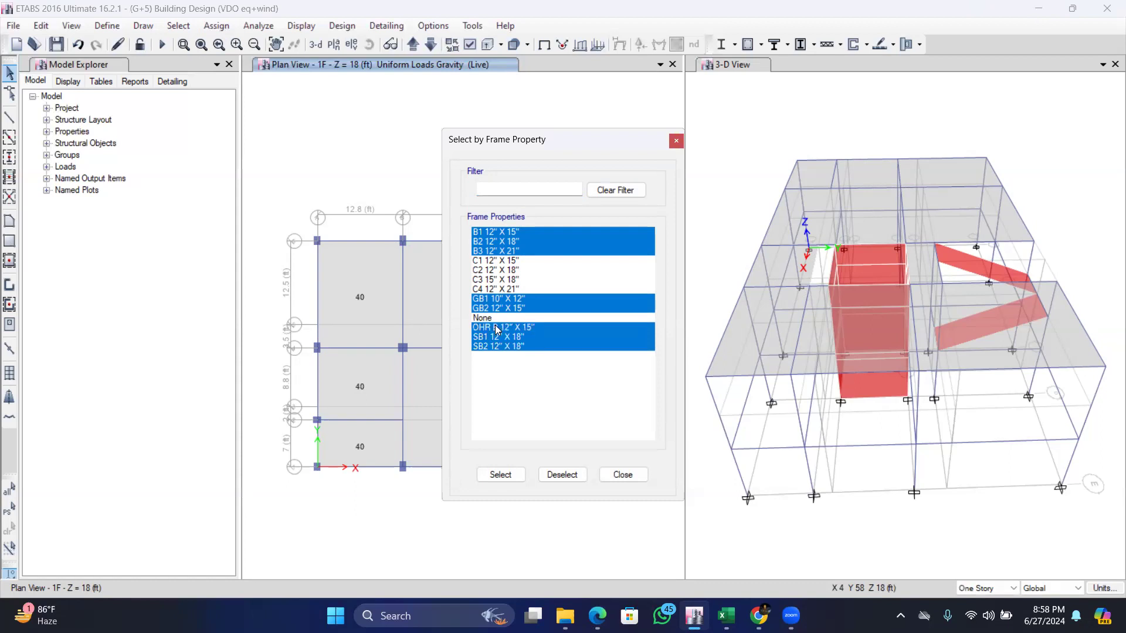
click(497, 476)
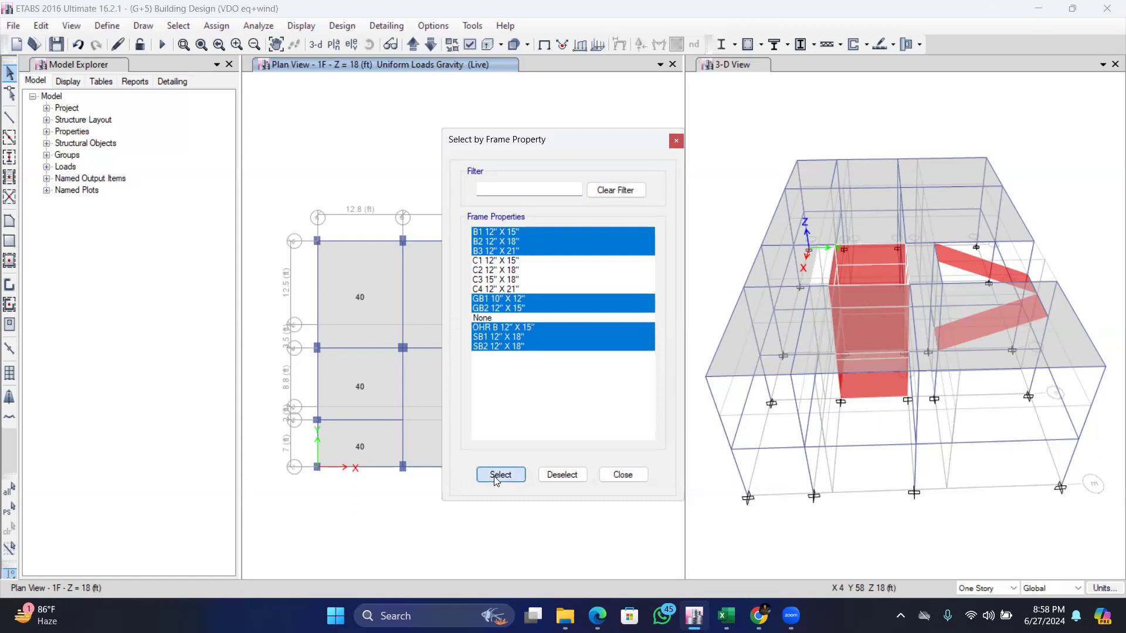
click(212, 30)
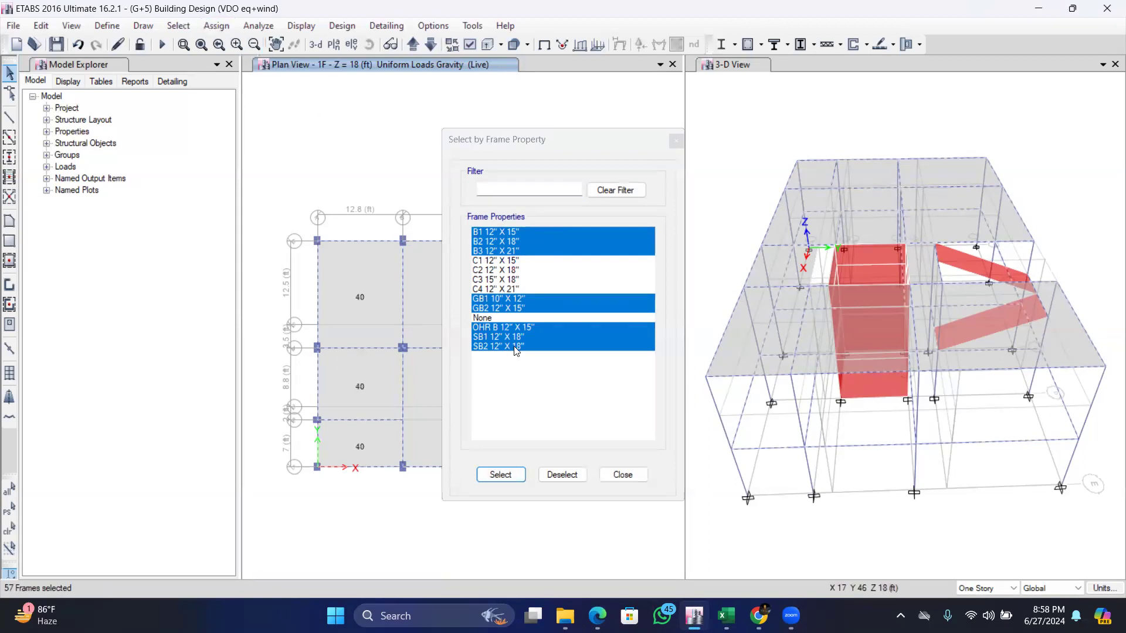
click(622, 474)
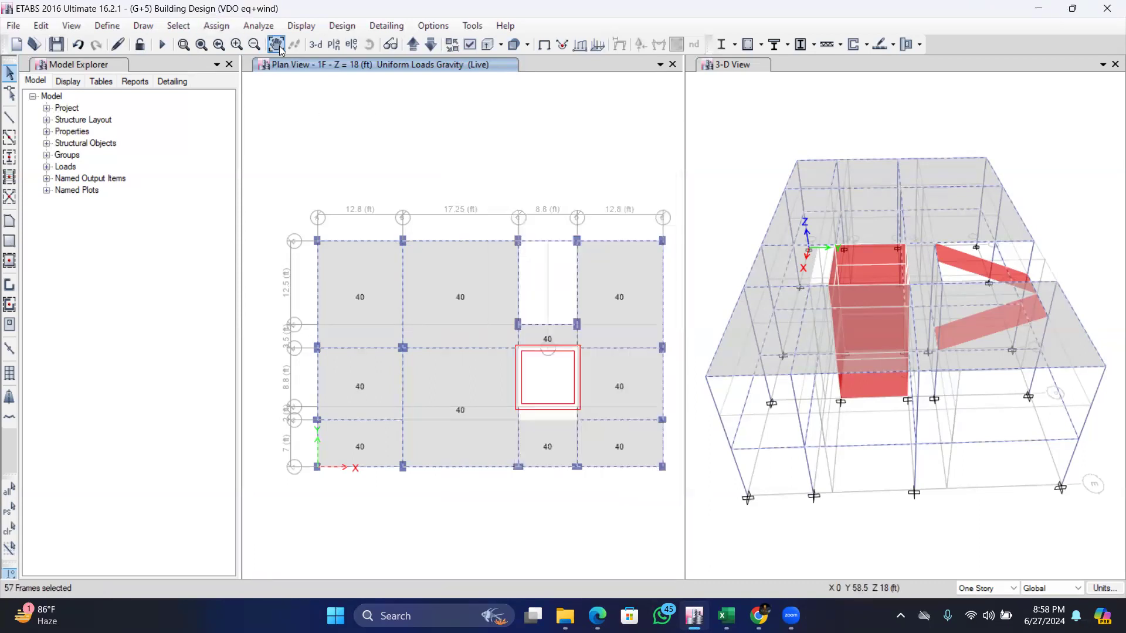
Assign a uniform distributed gravity PW load of 0.5 kip/ft to the selected beams, replacing existing loads.
click(214, 26)
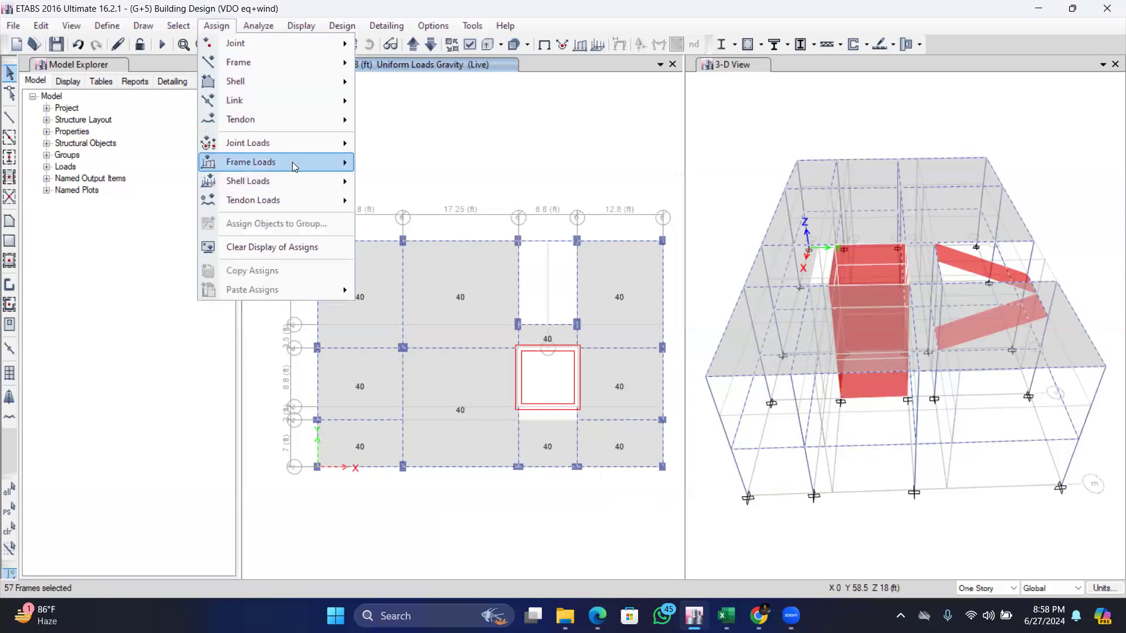
mouse_move(292, 162)
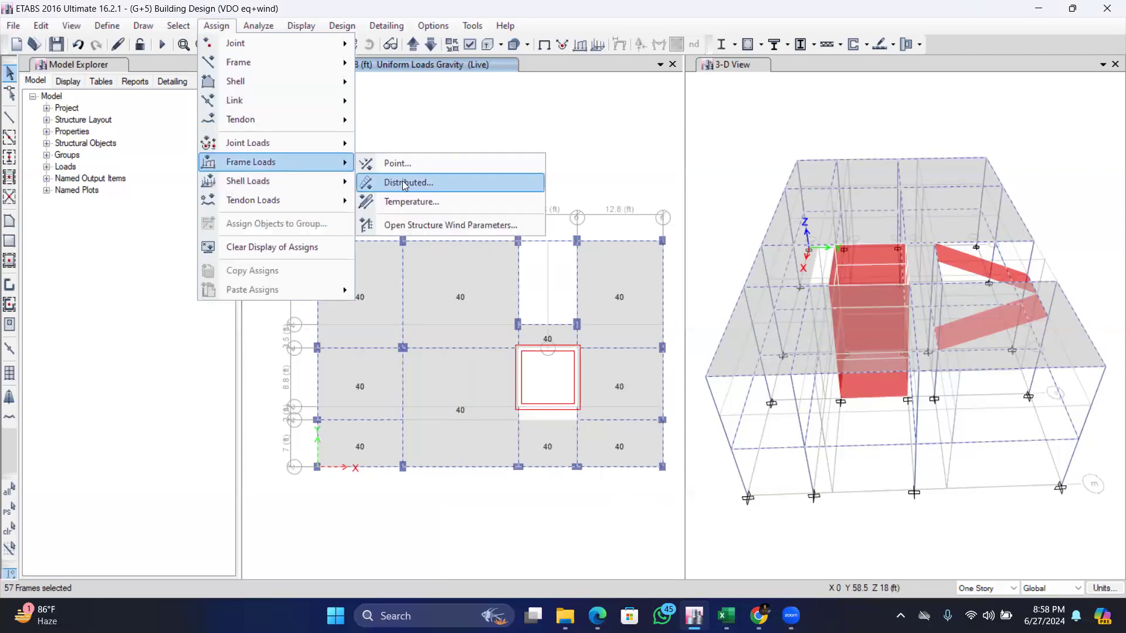
click(402, 181)
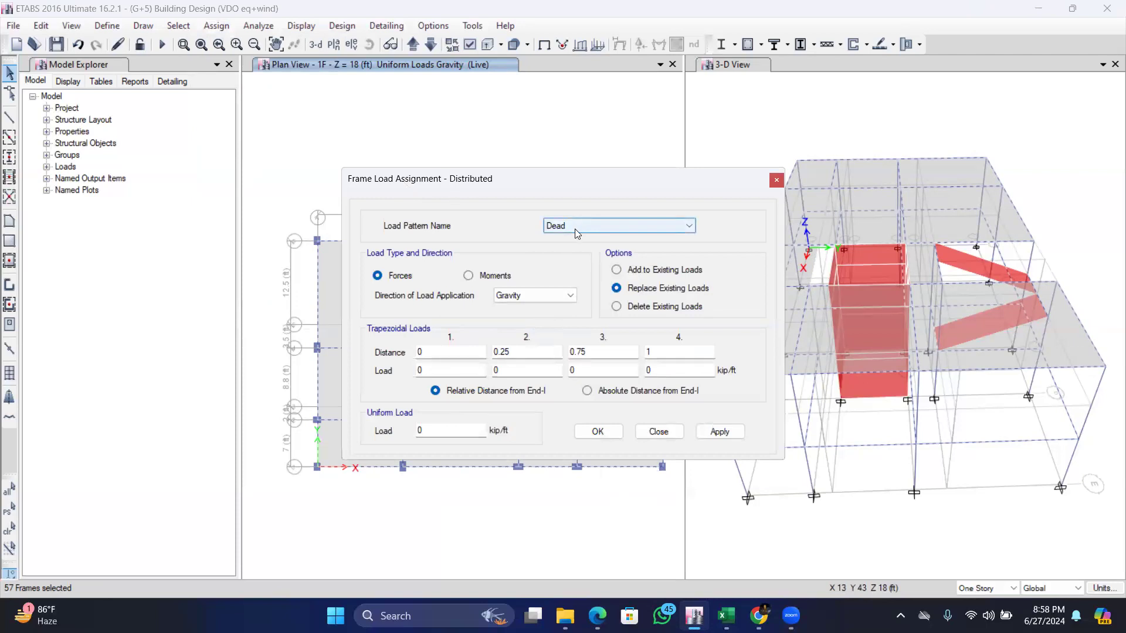
click(574, 227)
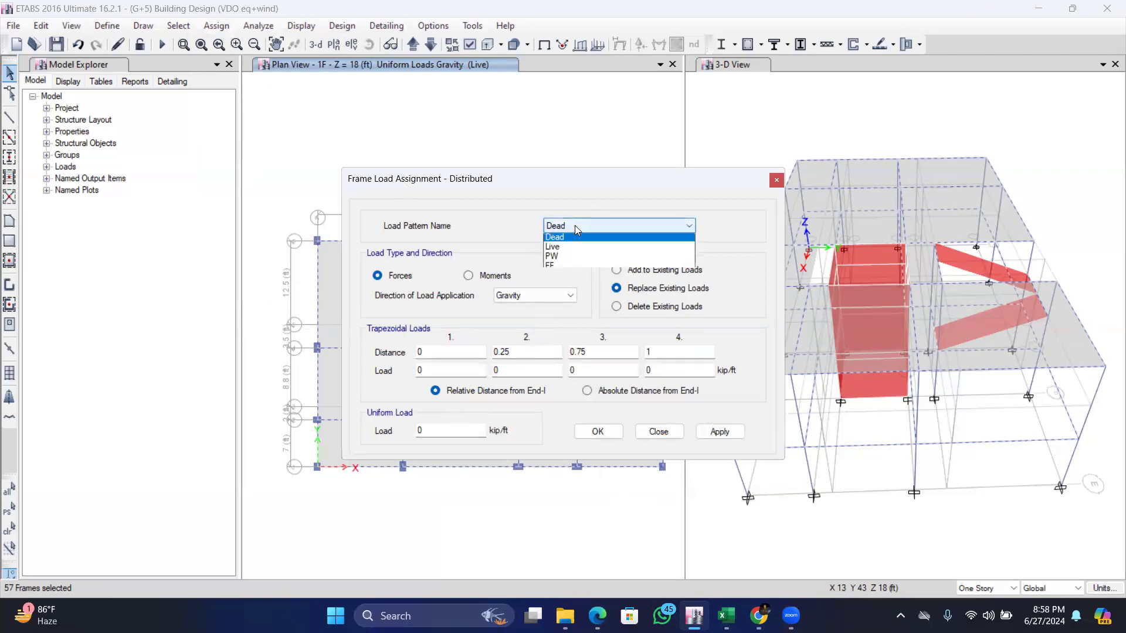
click(562, 256)
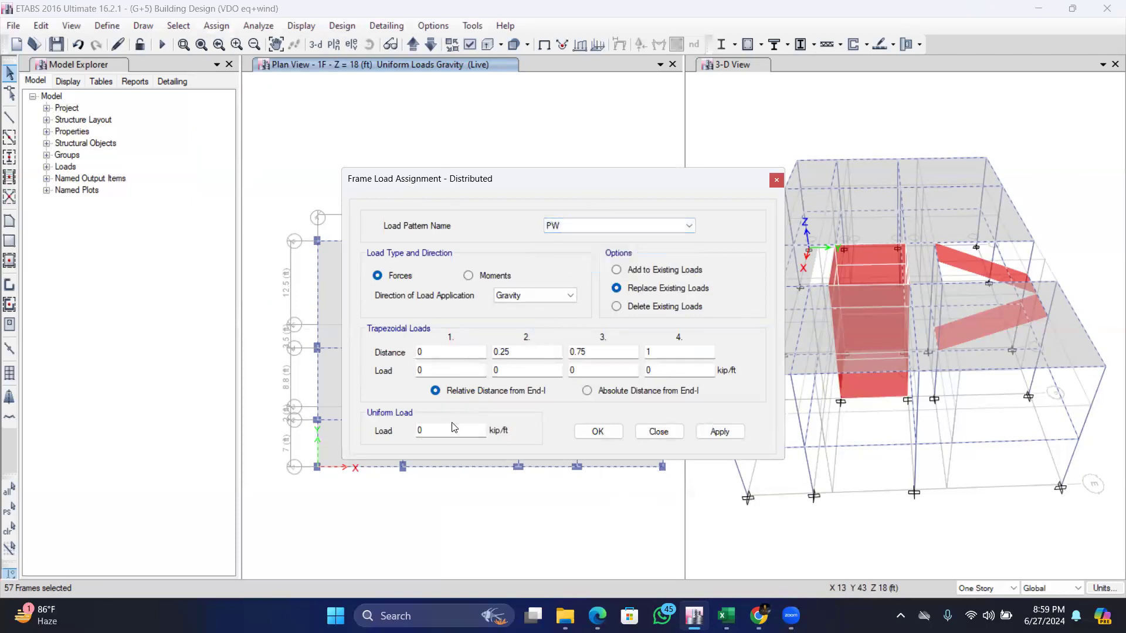
click(435, 435)
click(712, 431)
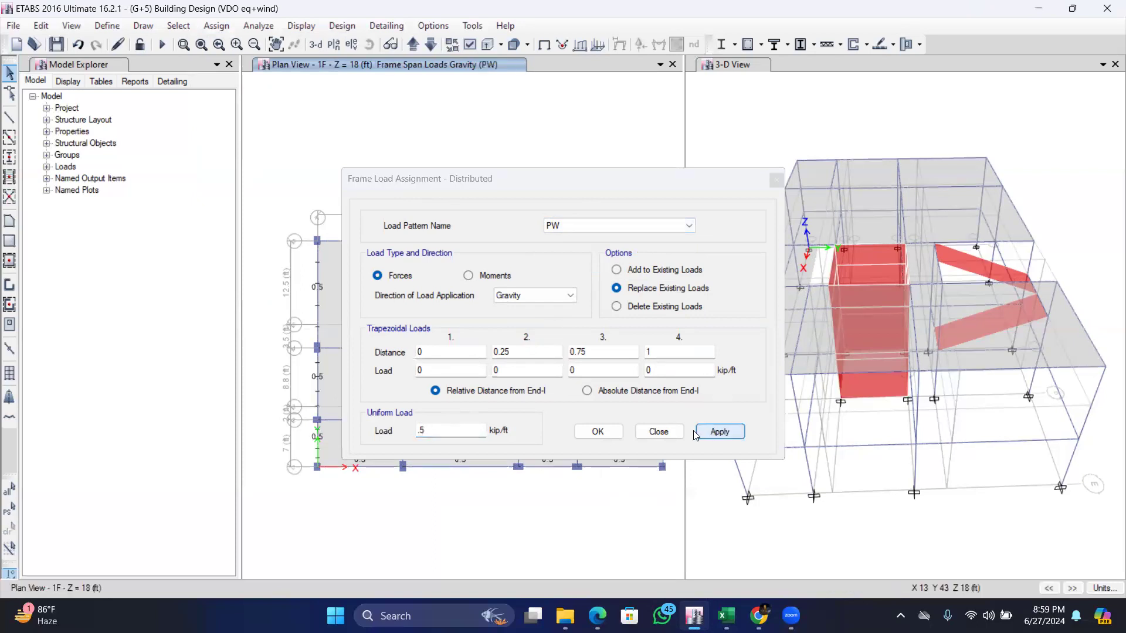
click(659, 431)
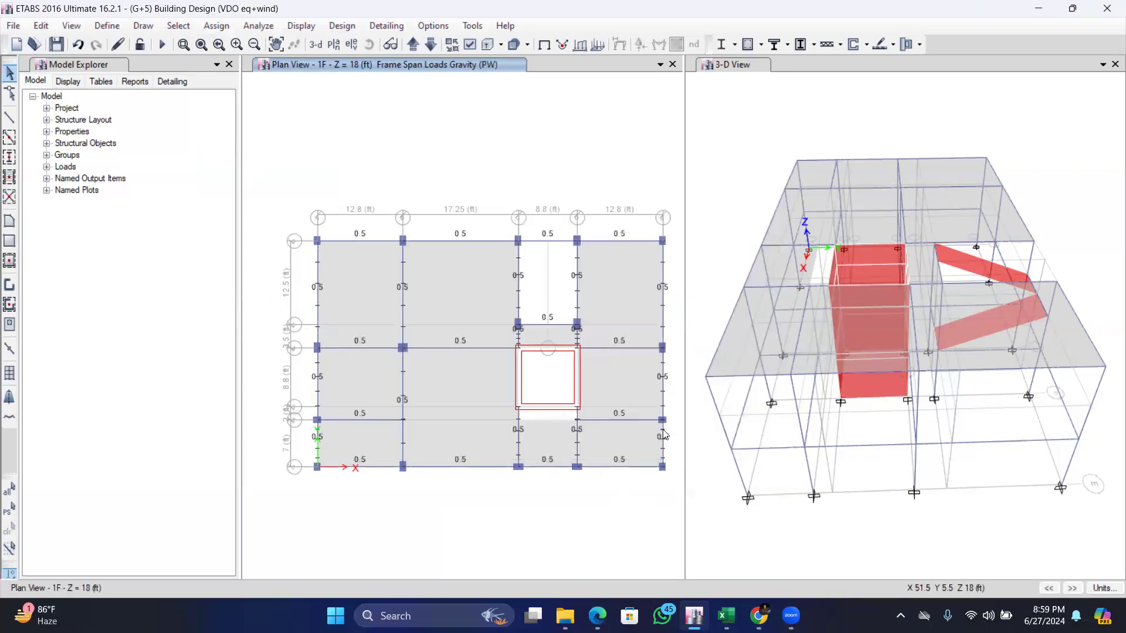
Delete the existing PW distributed load from the 1F beam between the stair opening and the lift core.
click(534, 326)
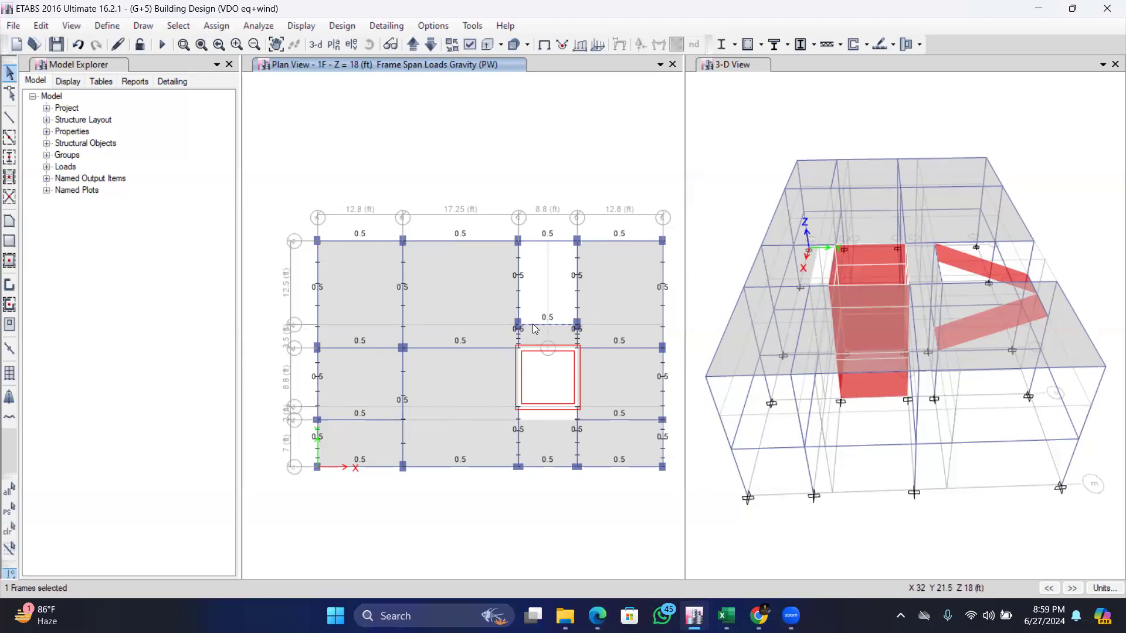
click(220, 27)
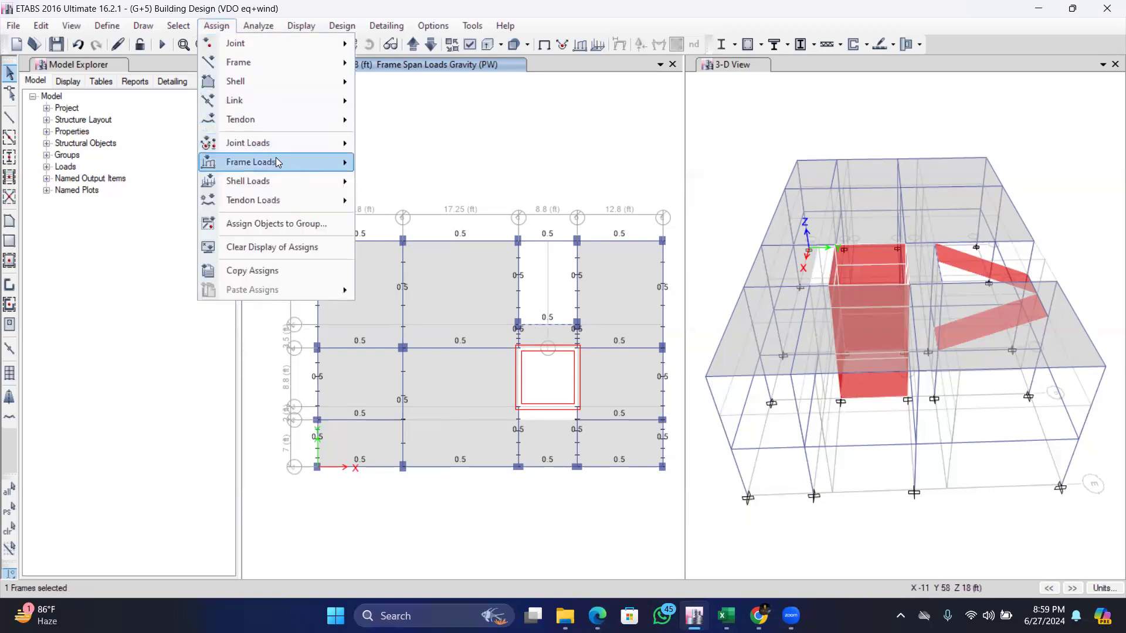
mouse_move(277, 163)
click(404, 182)
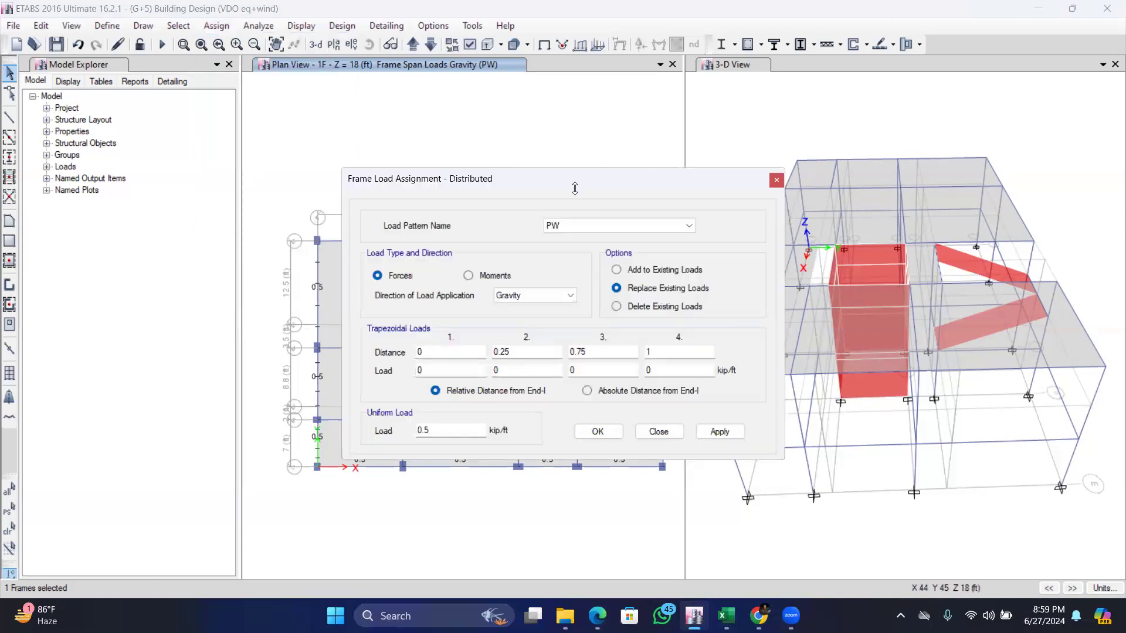
drag(575, 188, 945, 154)
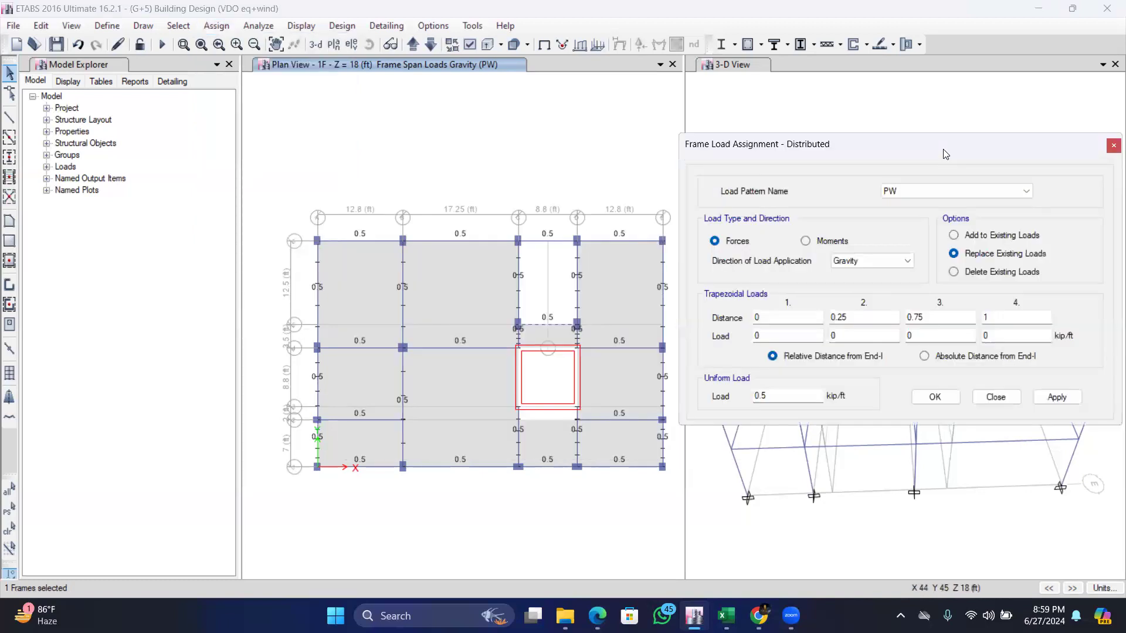
click(953, 272)
click(1057, 397)
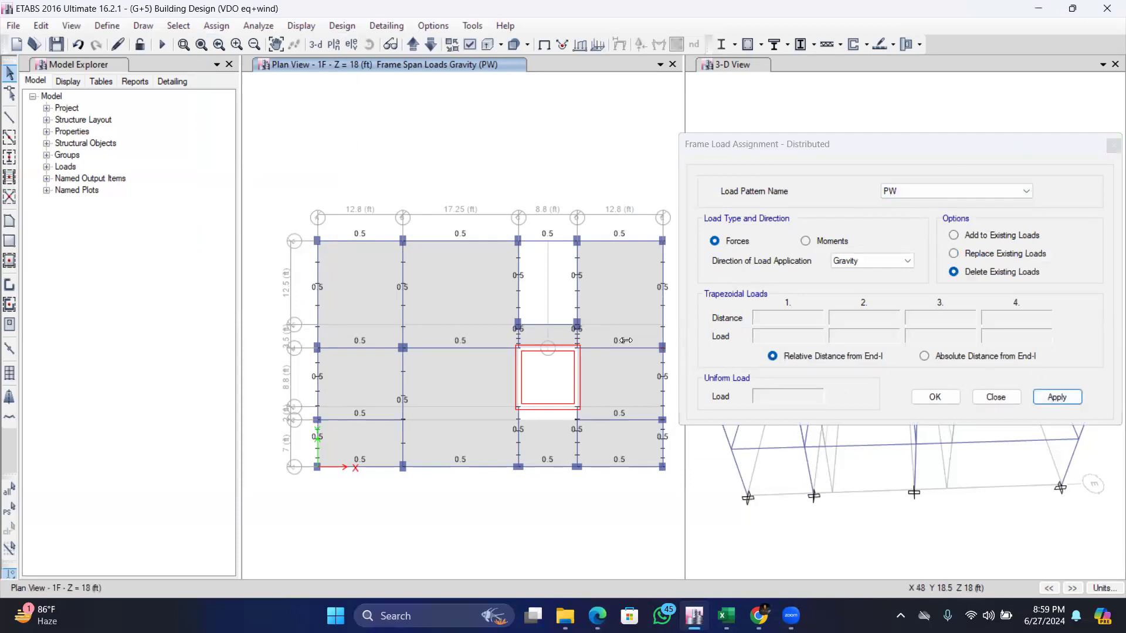
click(847, 149)
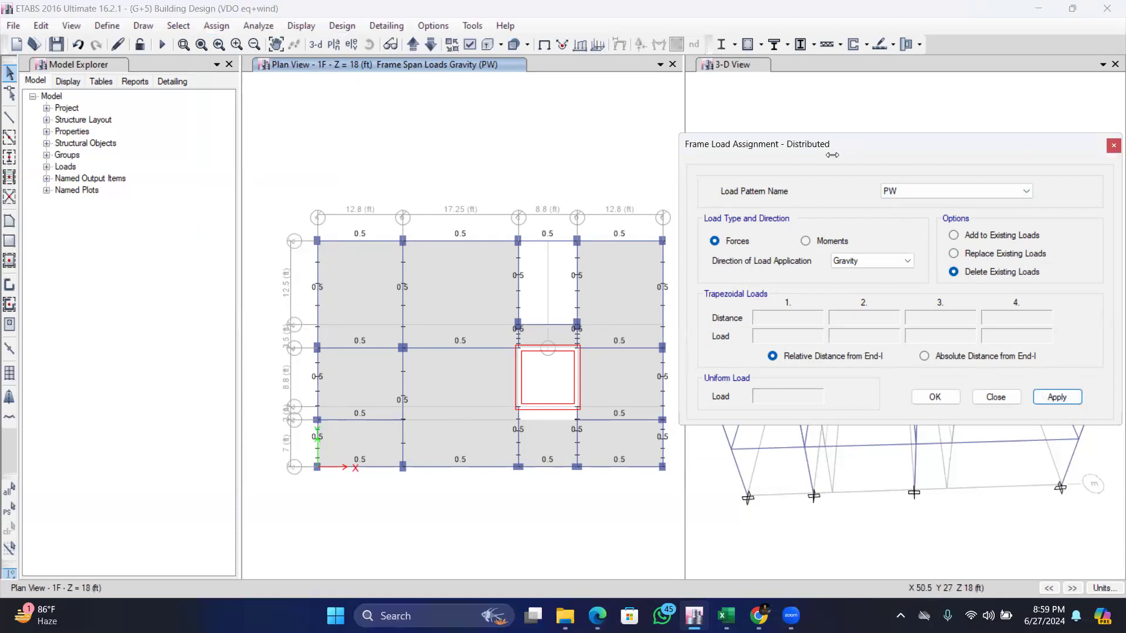
drag(832, 155, 595, 265)
click(873, 247)
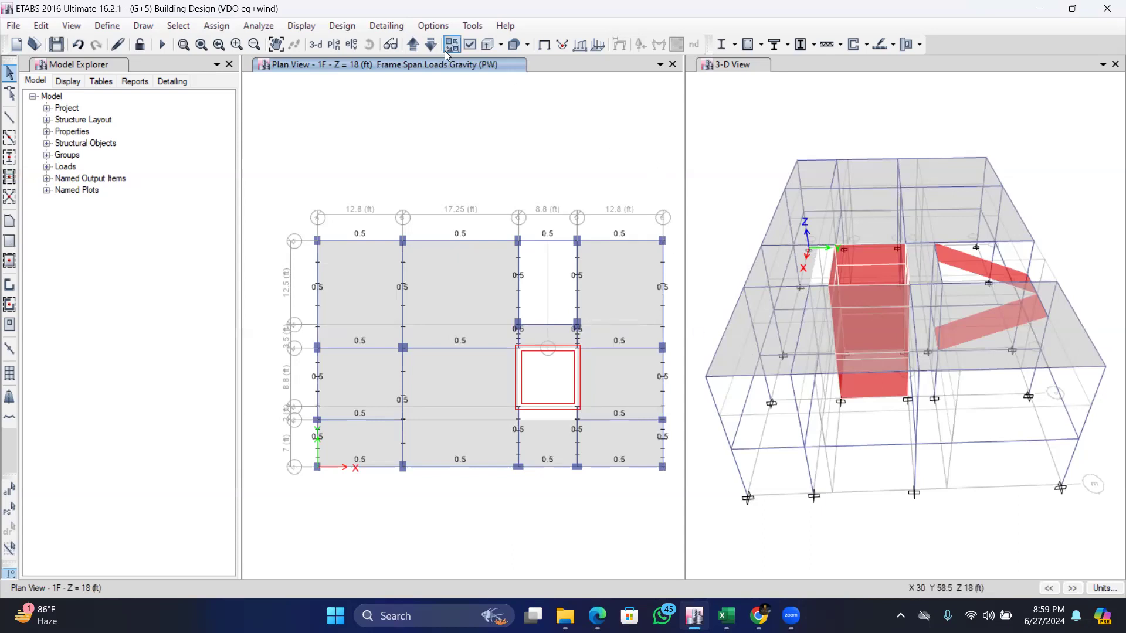
Delete the PW distributed loads from the GF interior beams, except the two long side beams of the stairwell.
click(431, 45)
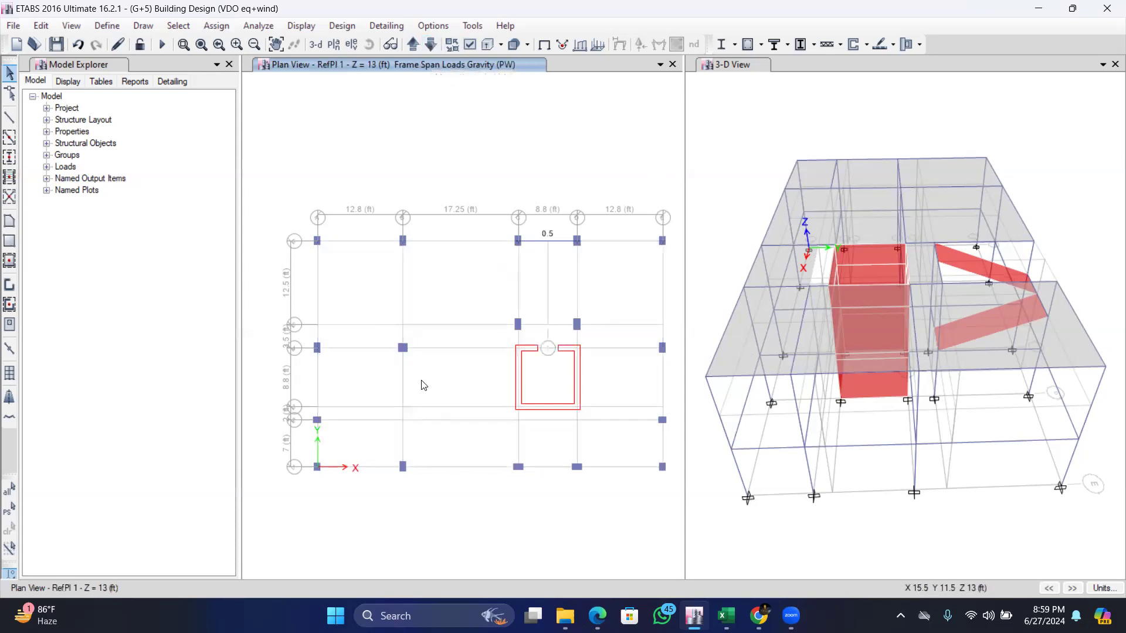
click(430, 45)
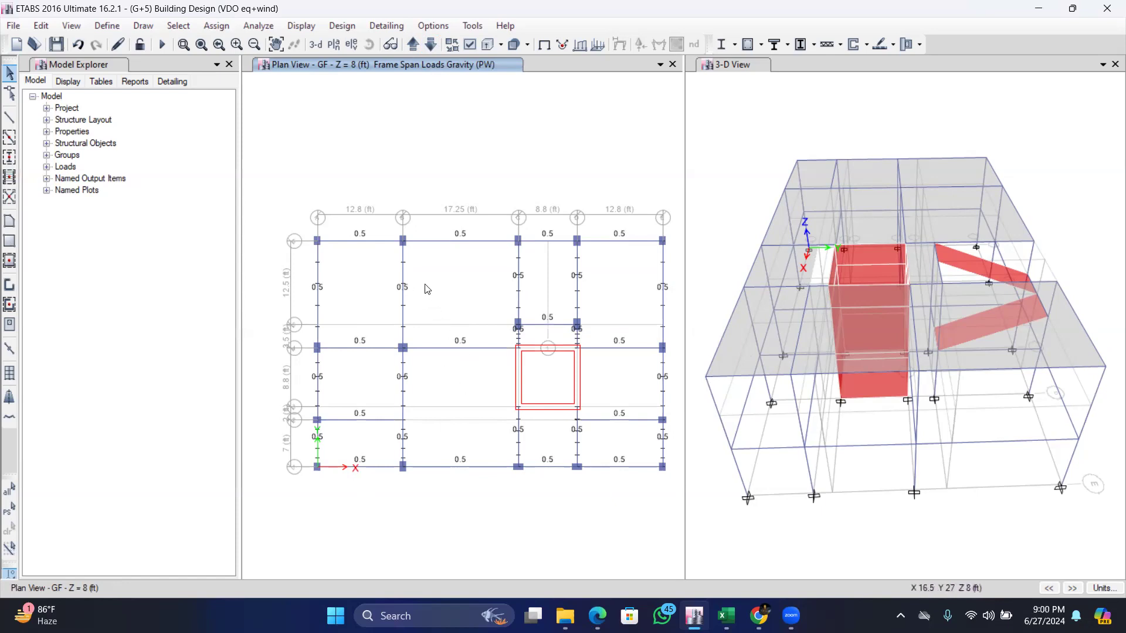
click(402, 296)
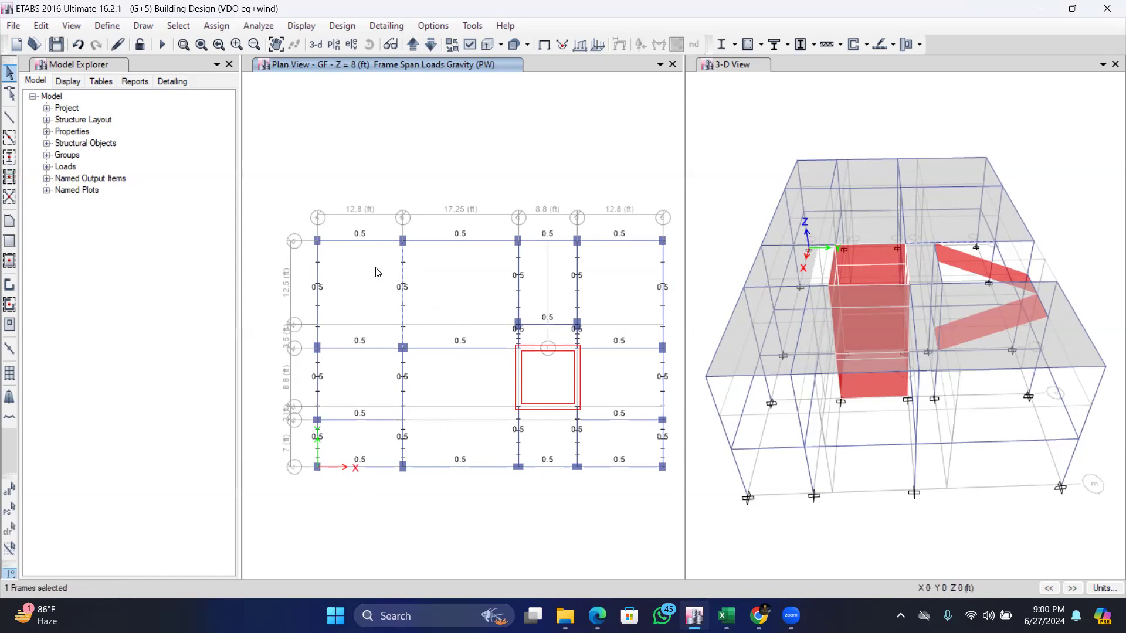
click(404, 396)
click(360, 346)
click(372, 420)
drag(527, 445, 497, 423)
drag(595, 445, 572, 416)
drag(620, 361, 603, 334)
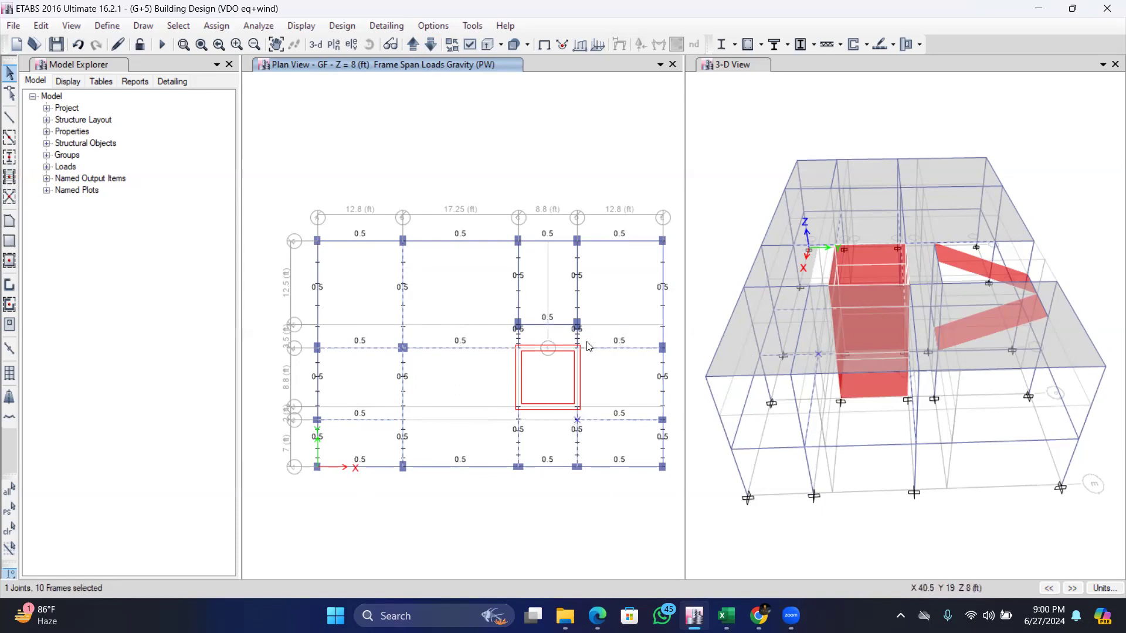
click(544, 339)
drag(524, 336, 502, 336)
click(547, 323)
click(228, 30)
mouse_move(331, 180)
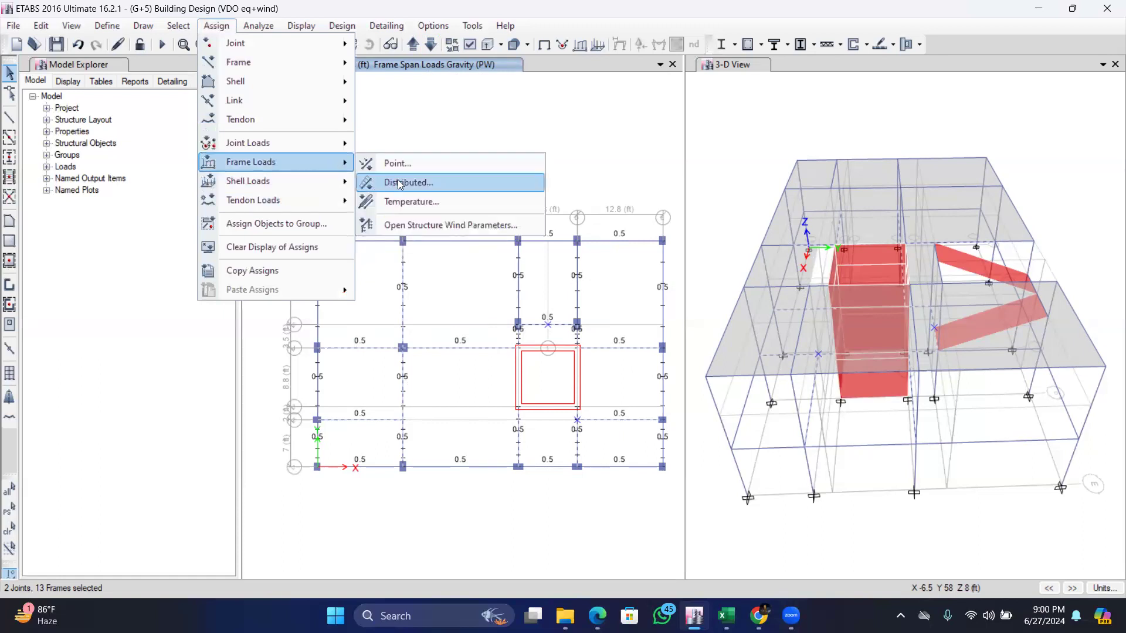
click(399, 184)
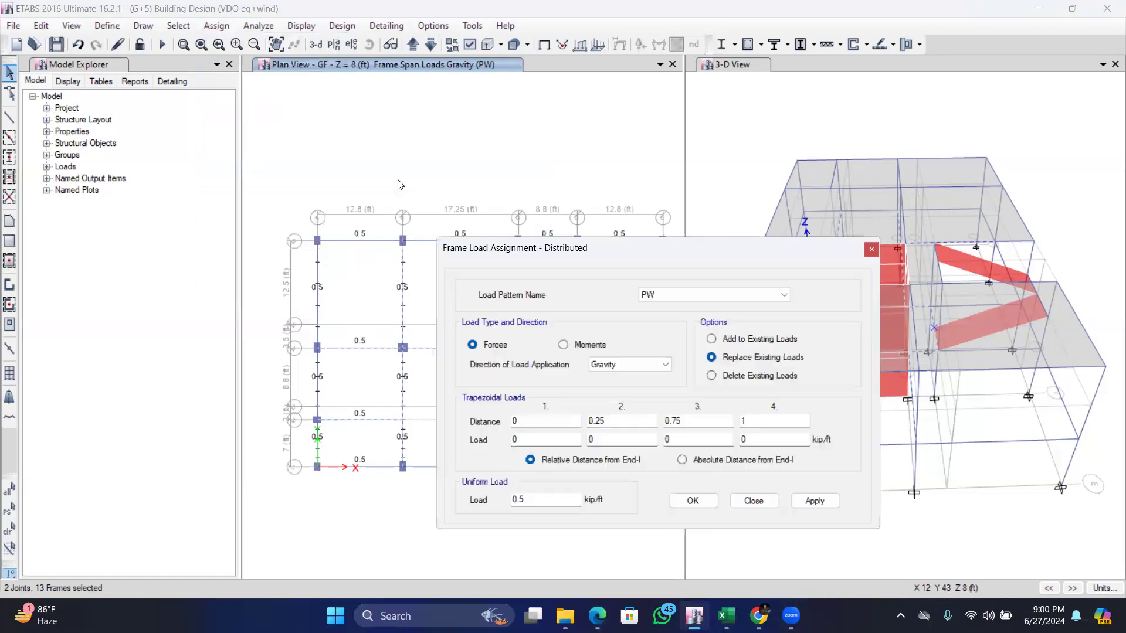
click(712, 376)
click(809, 501)
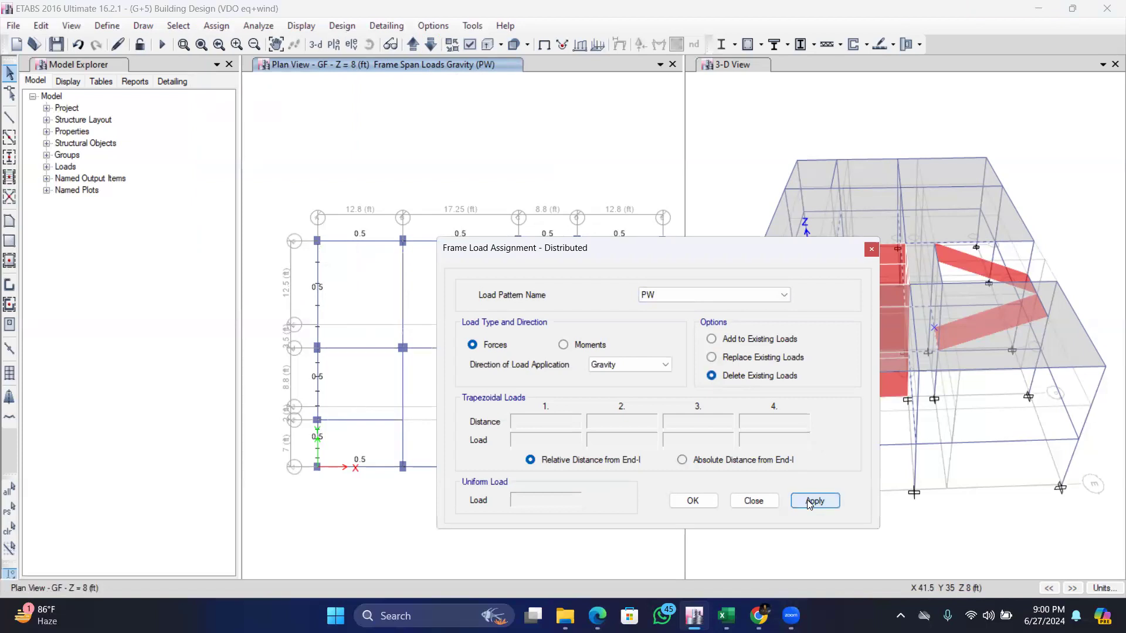
click(754, 501)
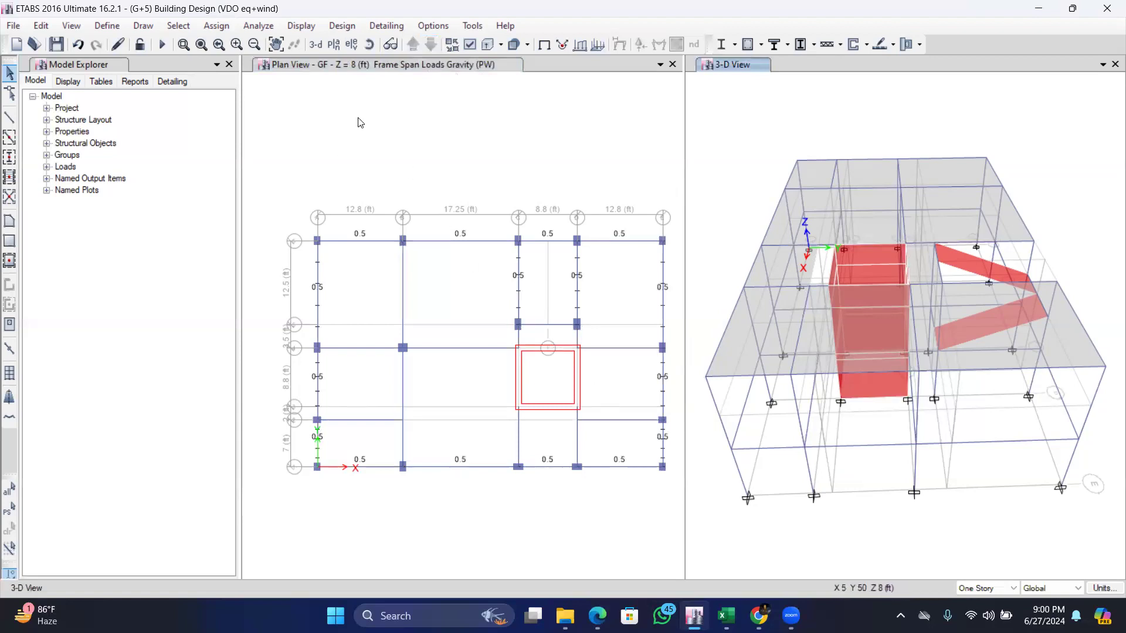
Return the plan view to the 1F level and review its PW beam loads.
click(339, 66)
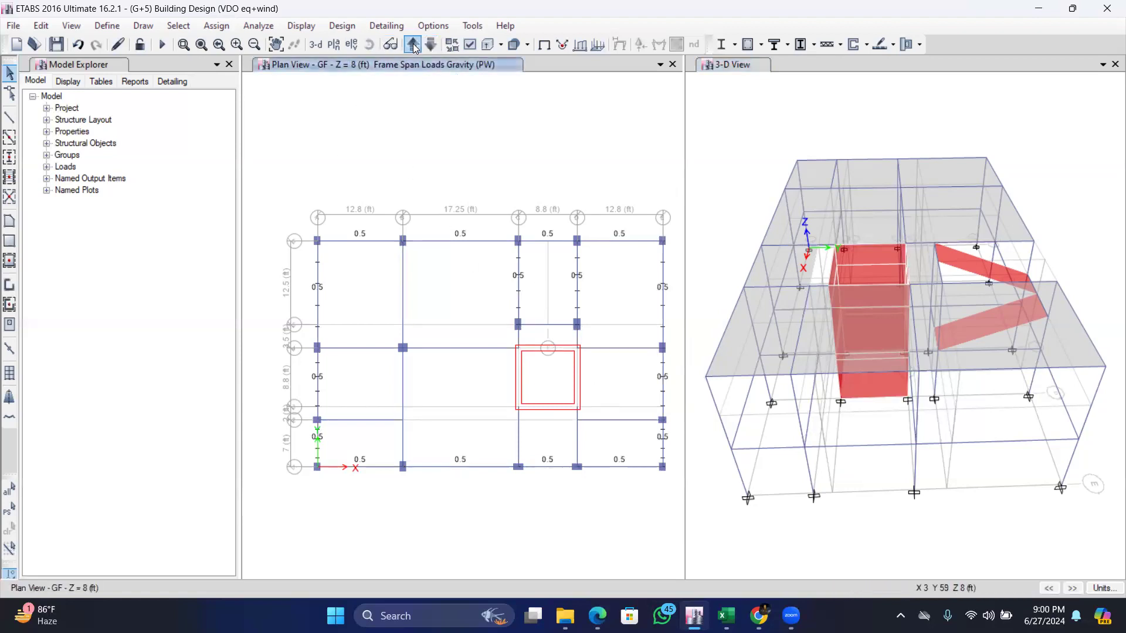
click(414, 45)
click(413, 45)
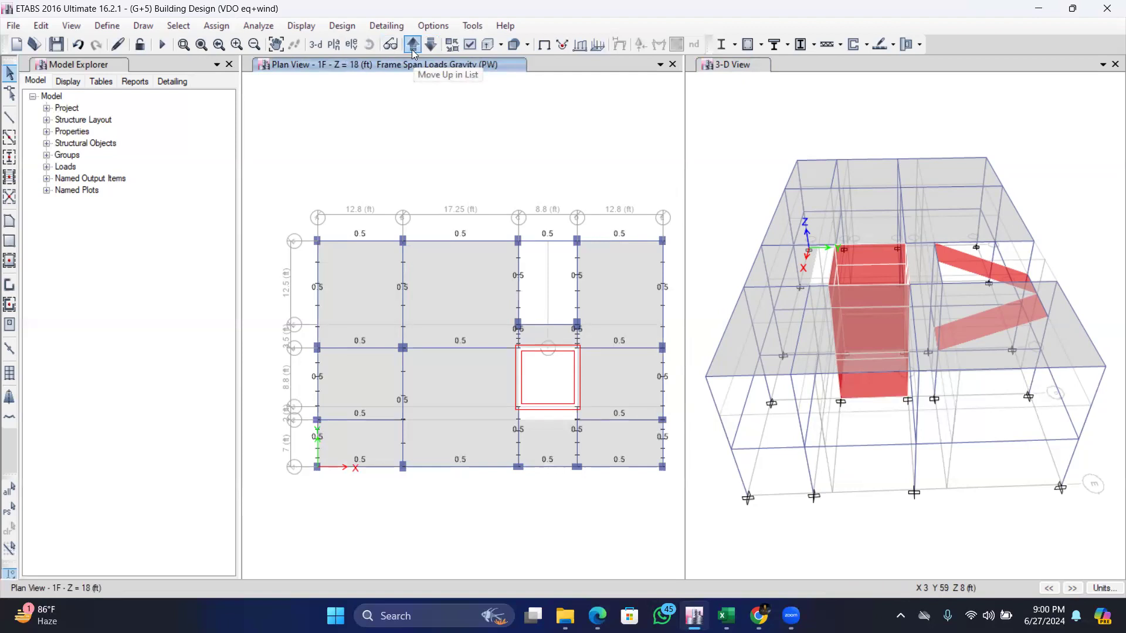
click(414, 45)
click(431, 45)
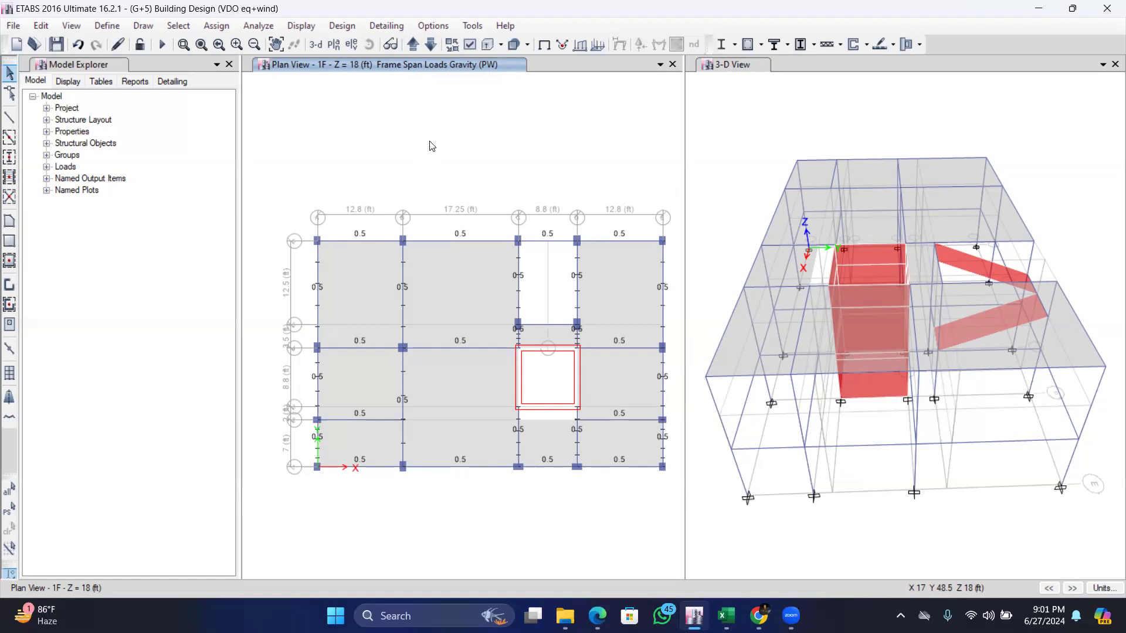
Add five stories of 10 ft above 1F, keeping existing story heights and replicating 1F, and refresh the view.
right_click(431, 145)
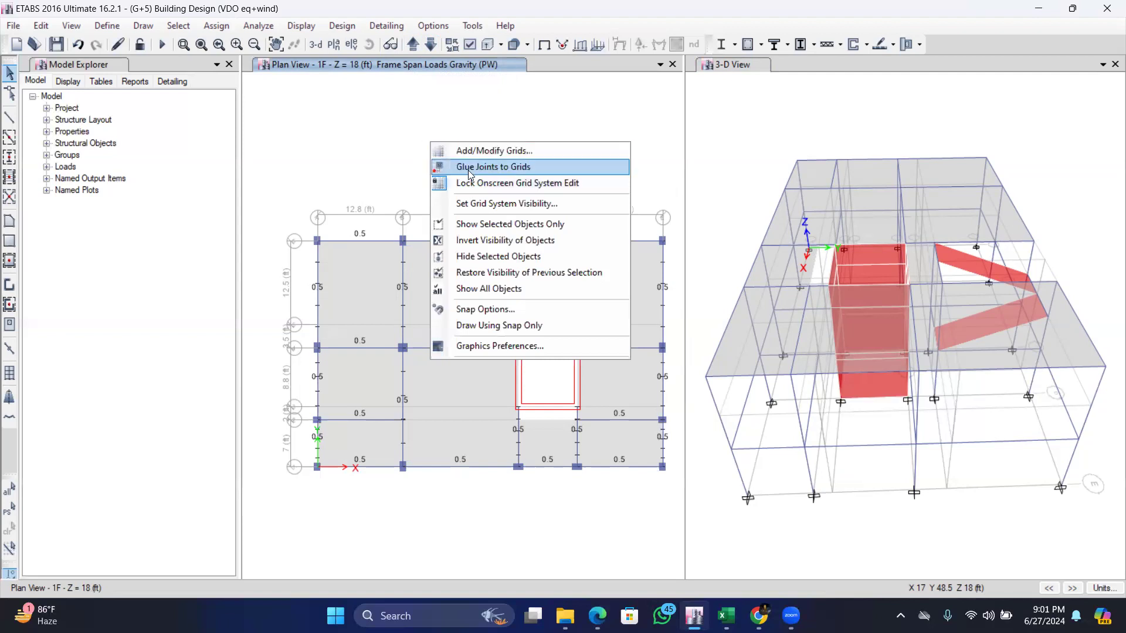
right_click(418, 127)
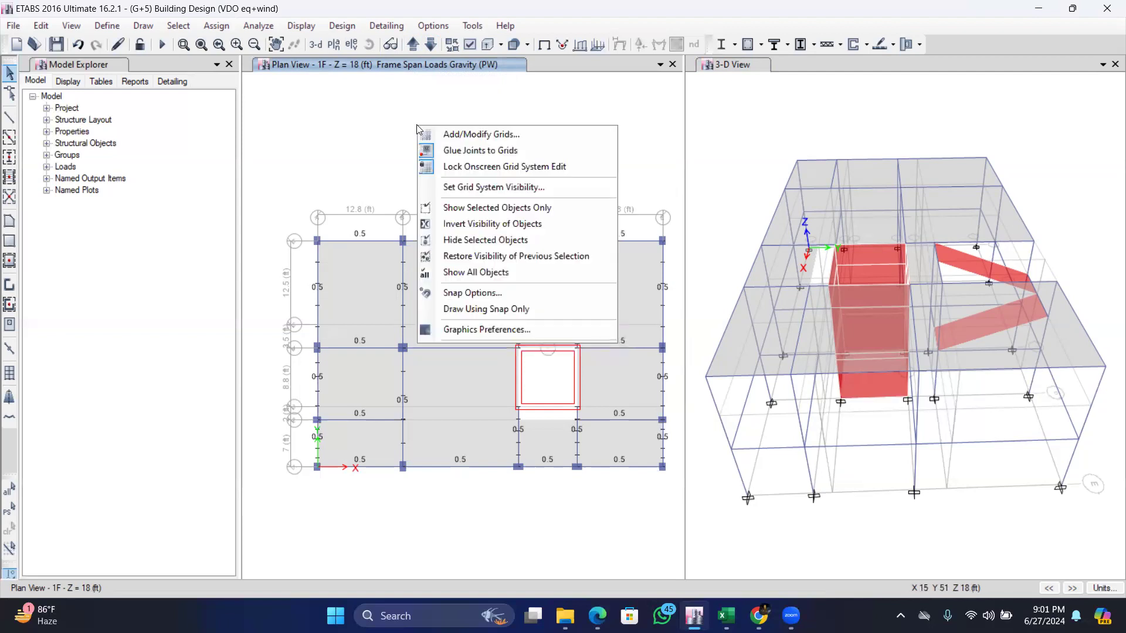
click(446, 135)
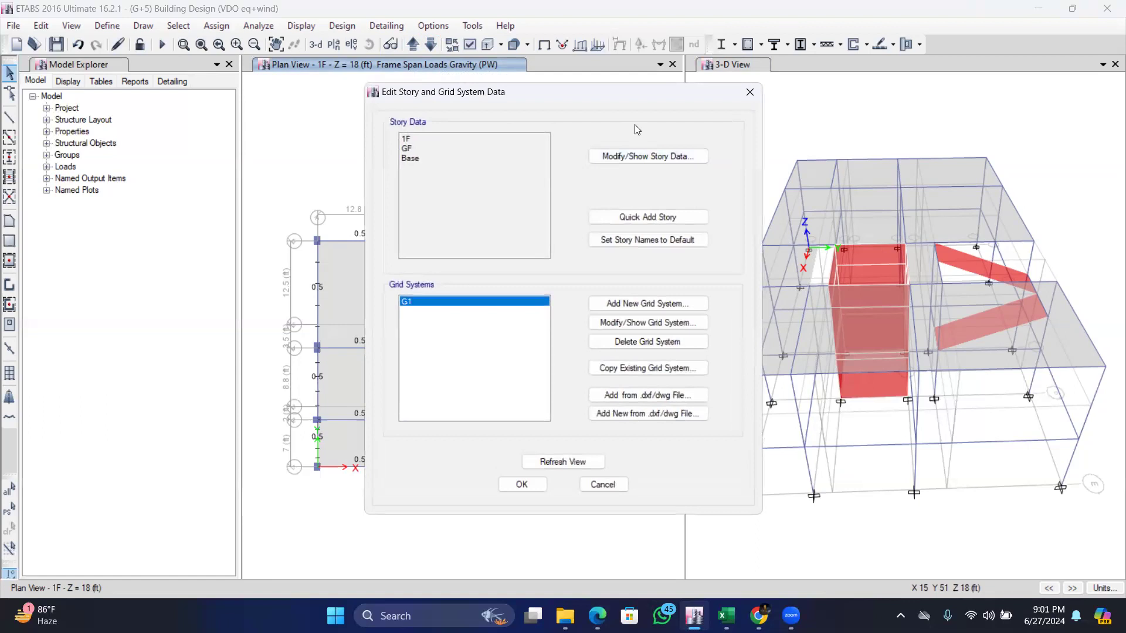
click(643, 157)
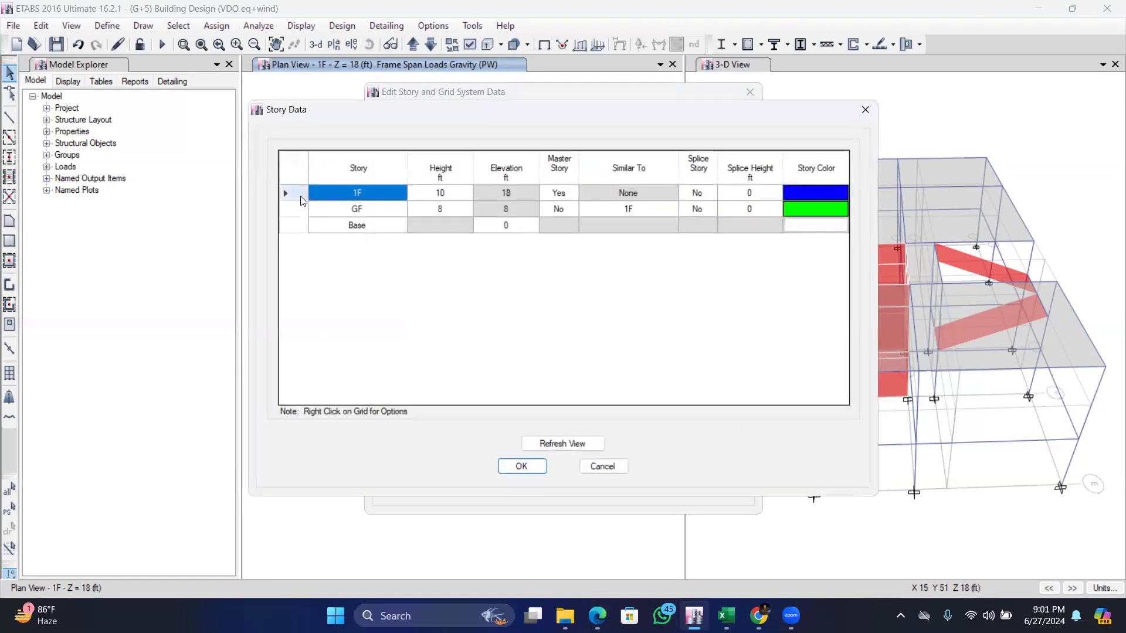
right_click(299, 195)
mouse_move(394, 243)
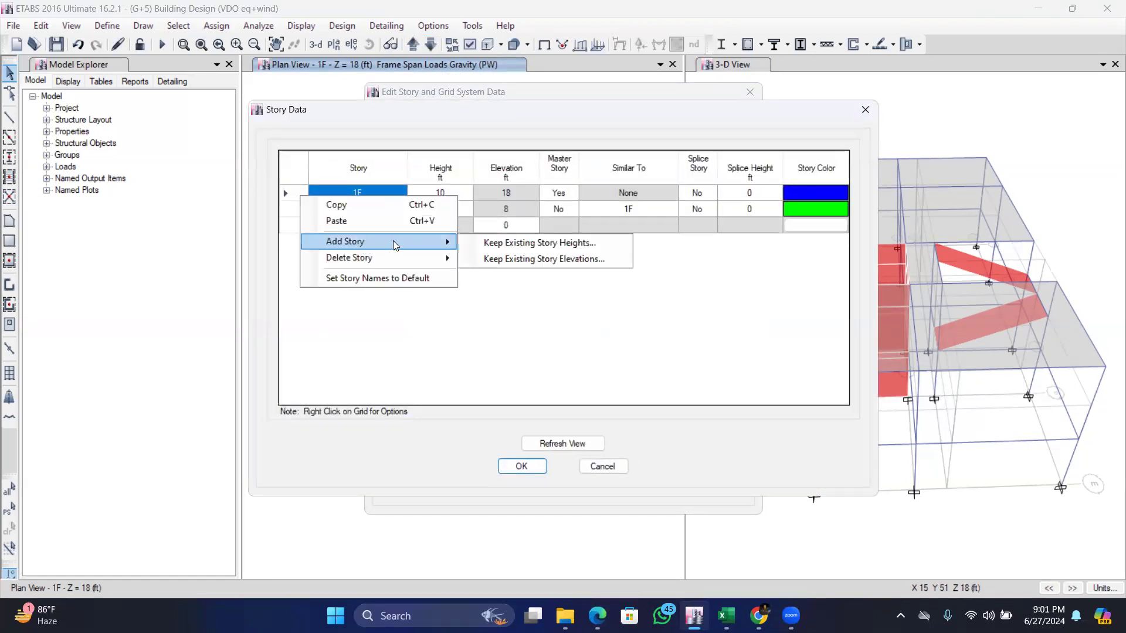
click(506, 243)
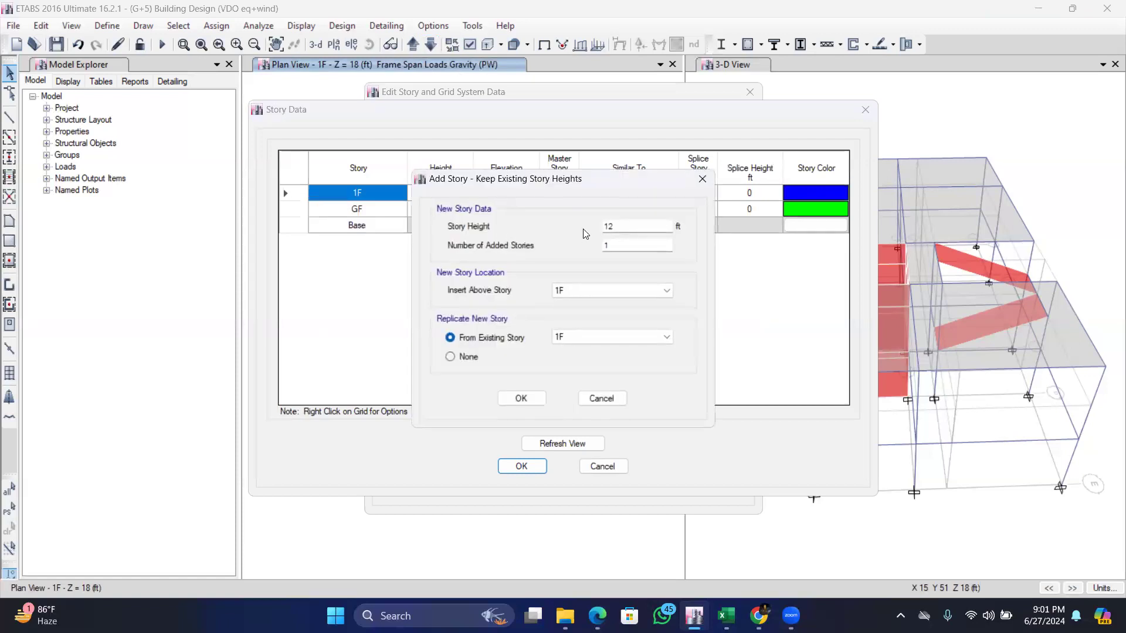
click(641, 227)
click(612, 246)
key(BackSpace)
click(519, 398)
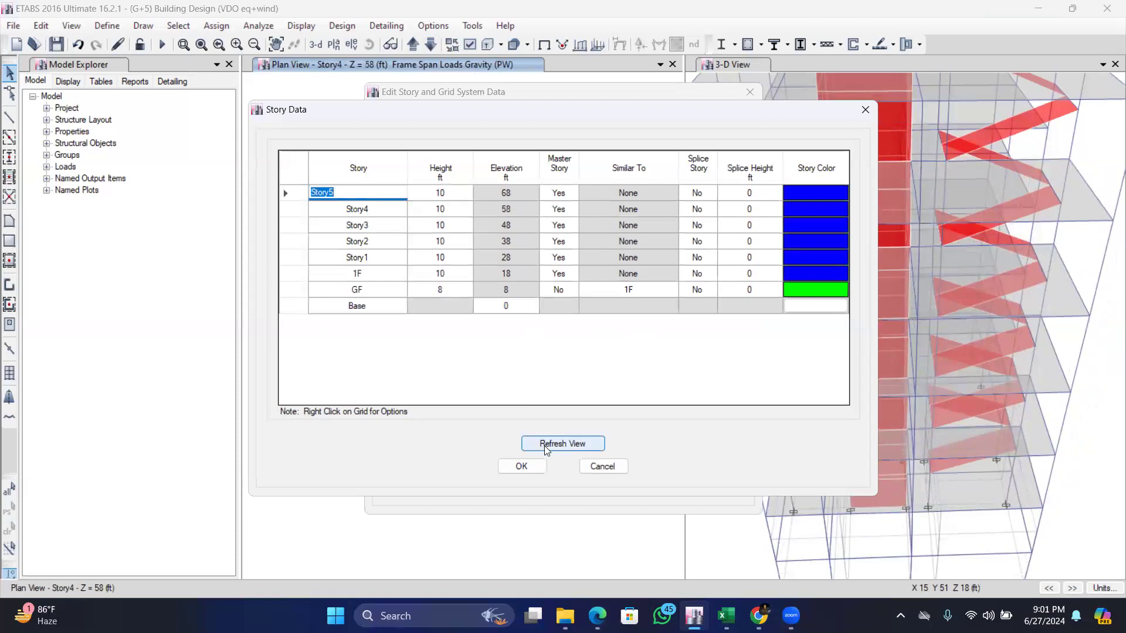
click(544, 446)
Rename the five new stories from lowest to highest as 2F, 3F, 4F, 5F and Roof.
click(358, 259)
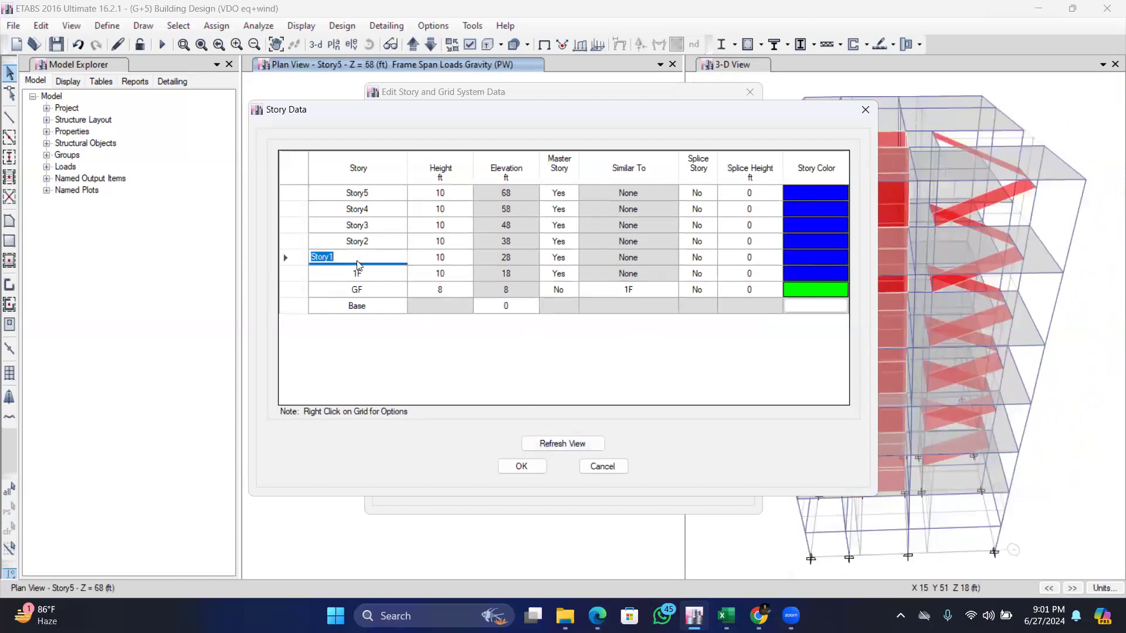
key(BackSpace)
click(371, 244)
text(3F)
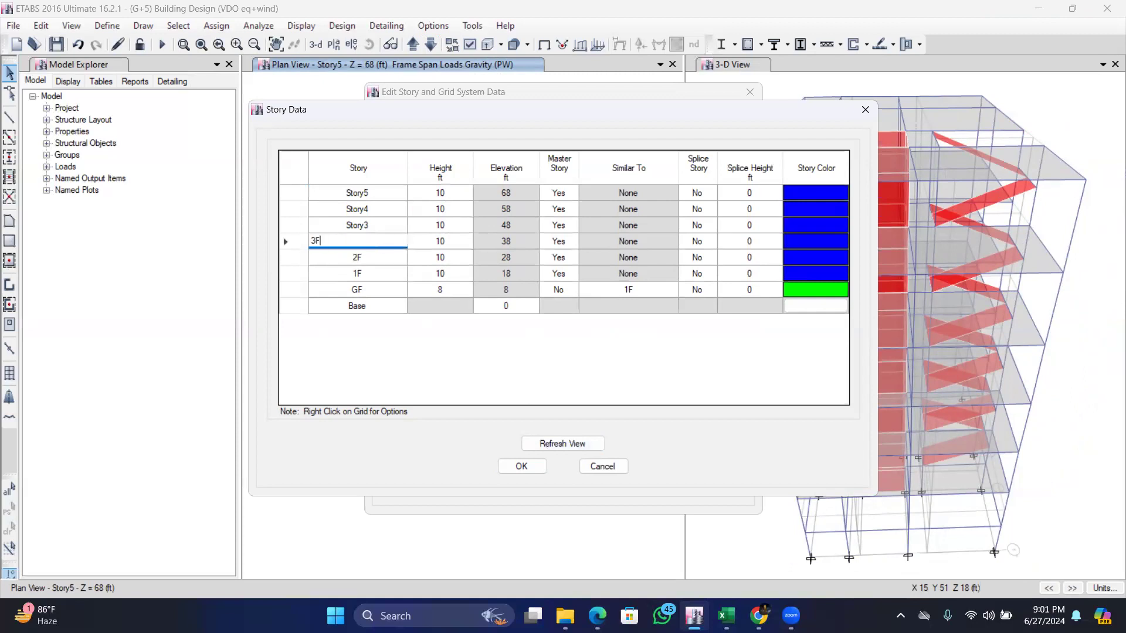
click(371, 229)
text(4F)
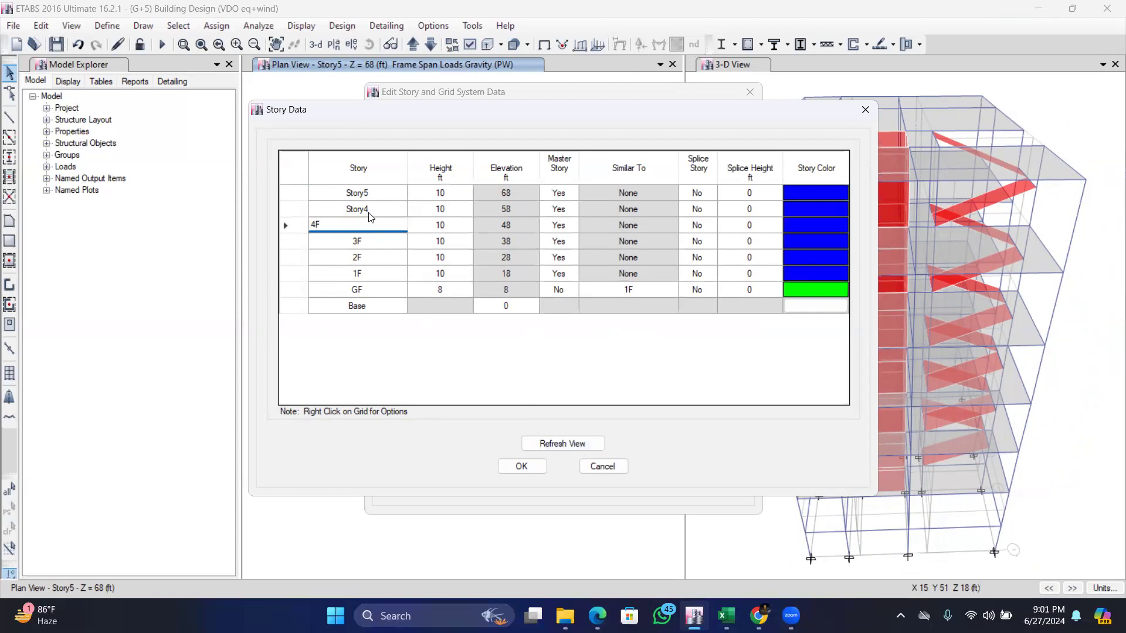
click(368, 211)
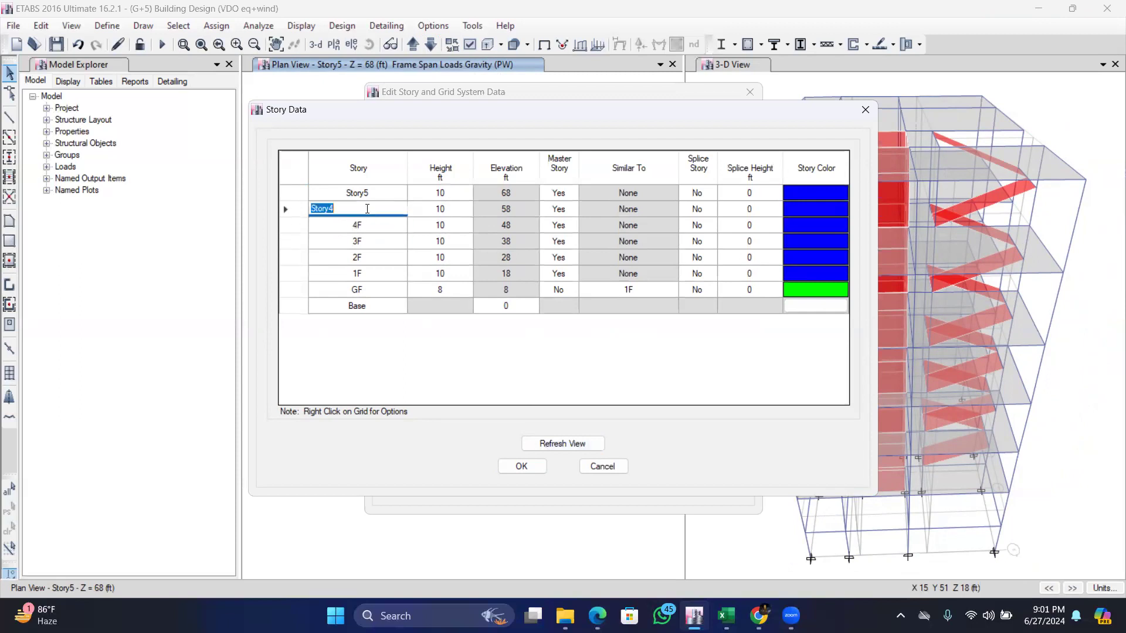
text(%)
click(373, 194)
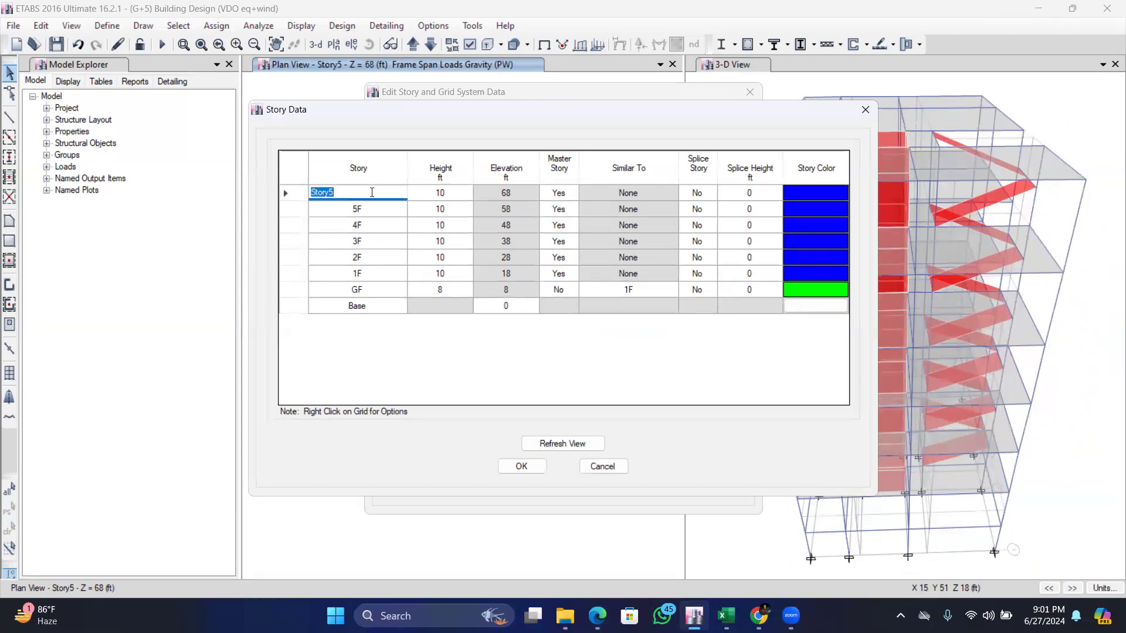
key(BackSpace)
Add one 8 ft story above the top story, keeping existing story heights and replicating Story5.
right_click(292, 192)
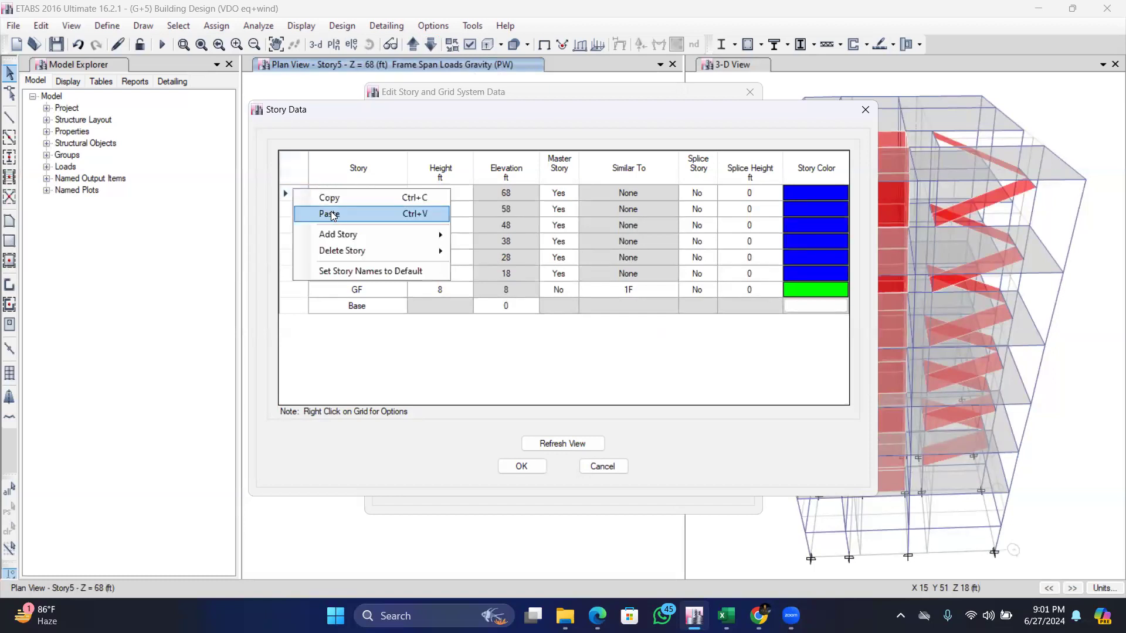
mouse_move(363, 240)
click(532, 235)
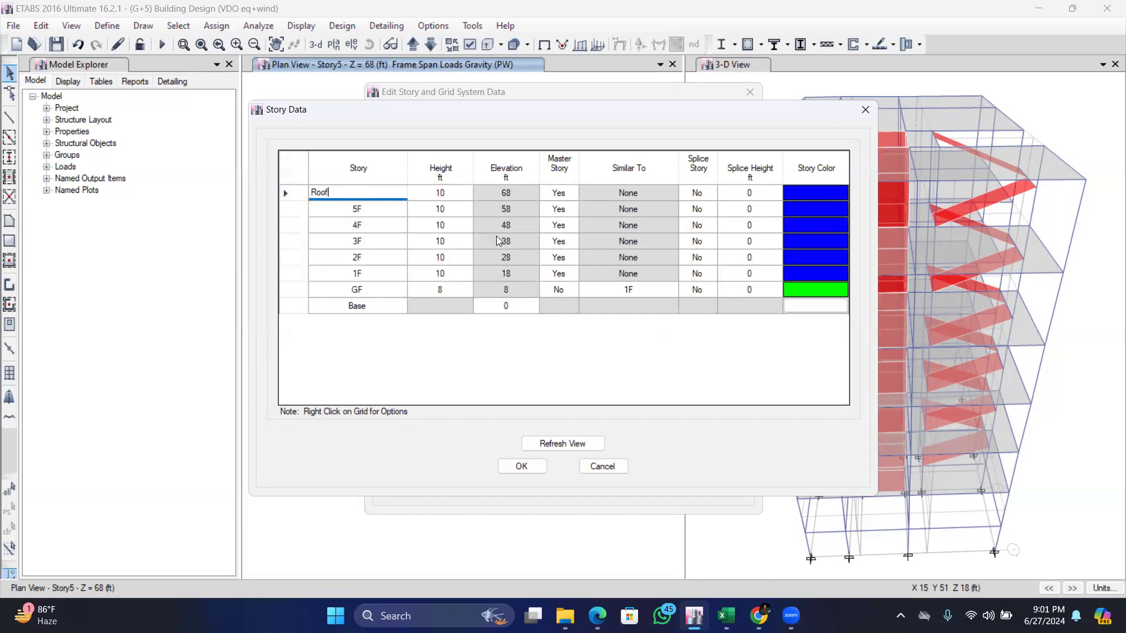
click(622, 223)
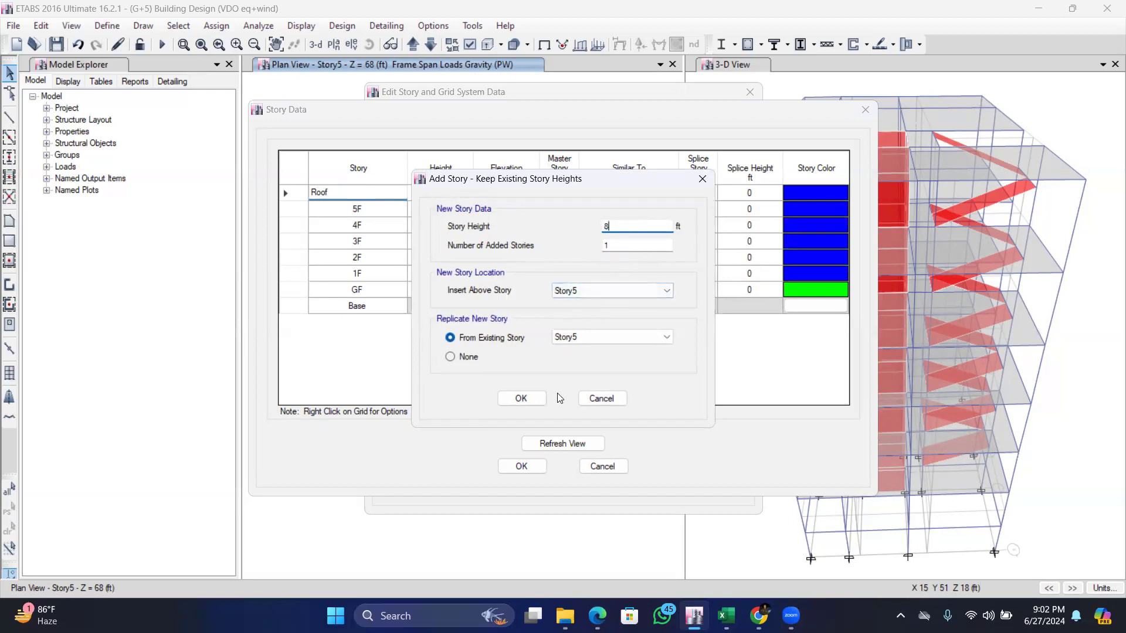
click(522, 398)
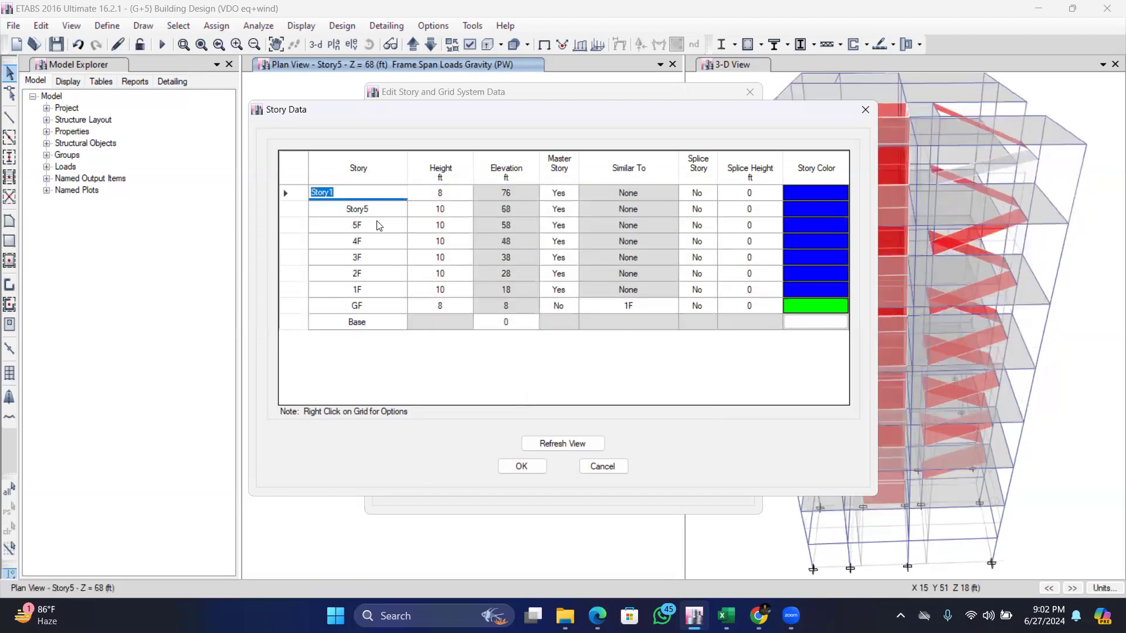
Rename the new topmost story OHWT and the story directly below it Roof.
key(BackSpace)
click(373, 210)
text(Roof)
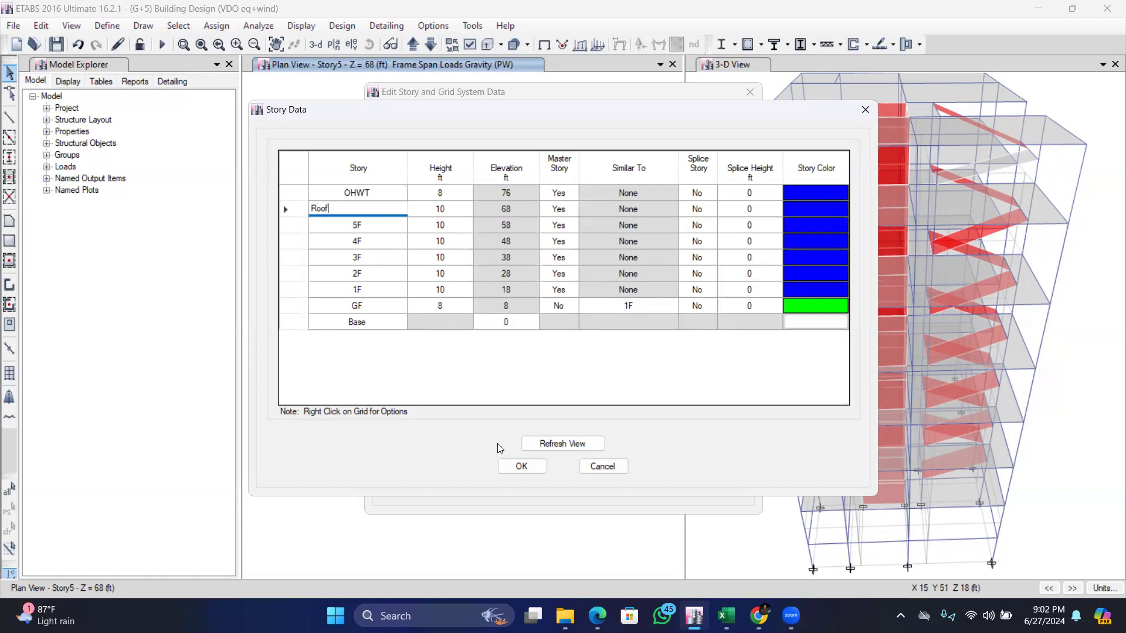
Refresh the view and apply the edited story data to the model.
click(557, 444)
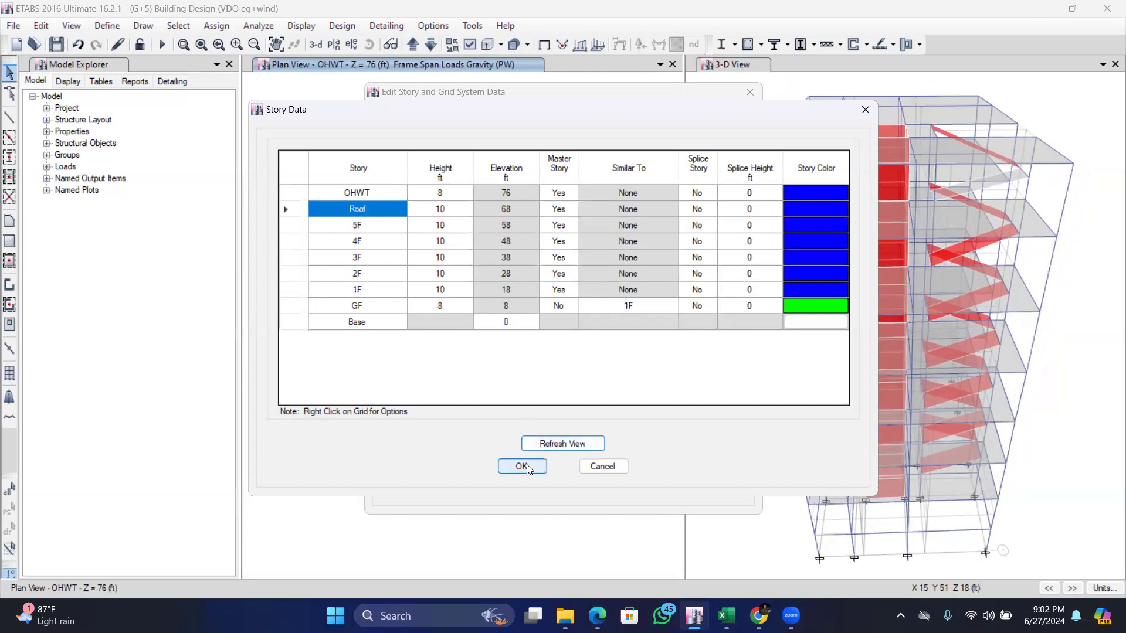
click(529, 466)
click(556, 463)
click(528, 485)
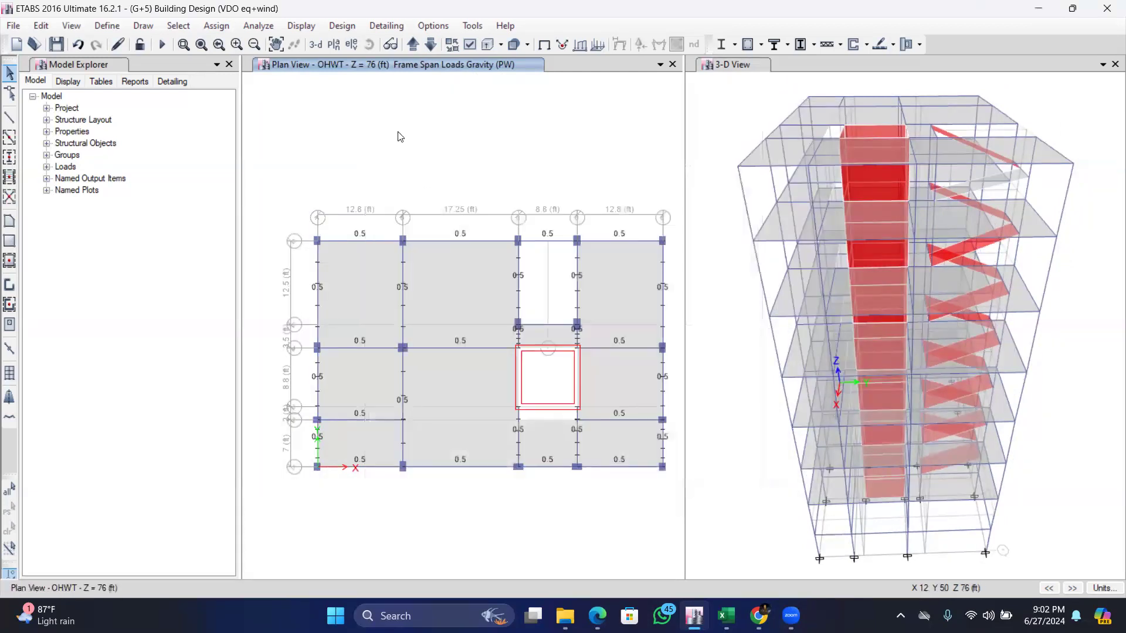
Show elevation 1 to examine the gravity span loads on the beams of every story.
click(350, 45)
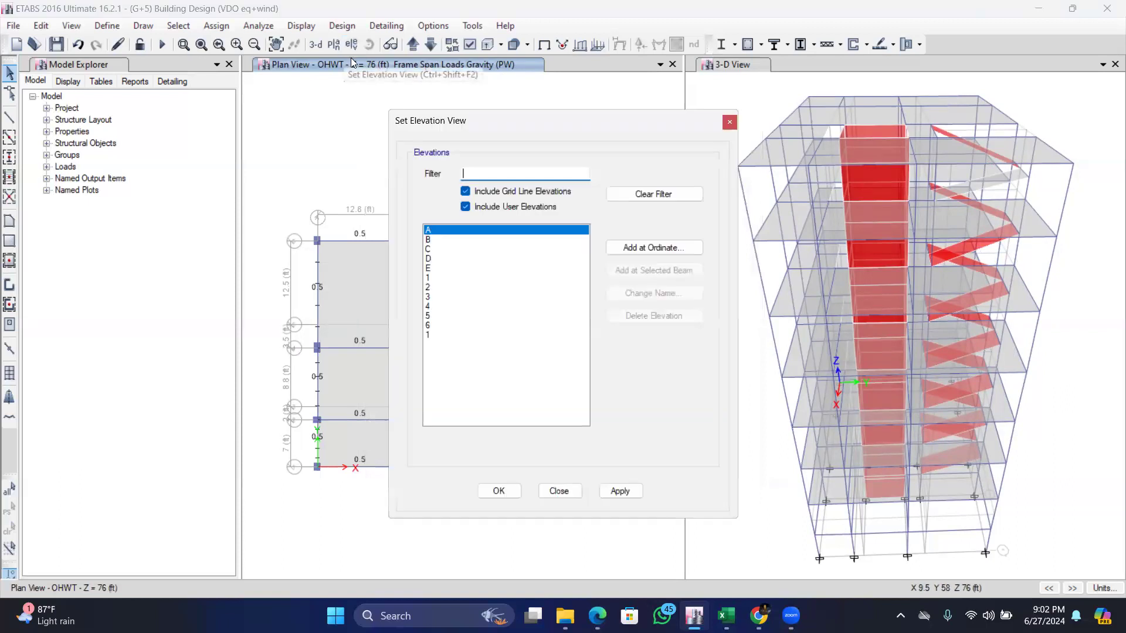
click(439, 278)
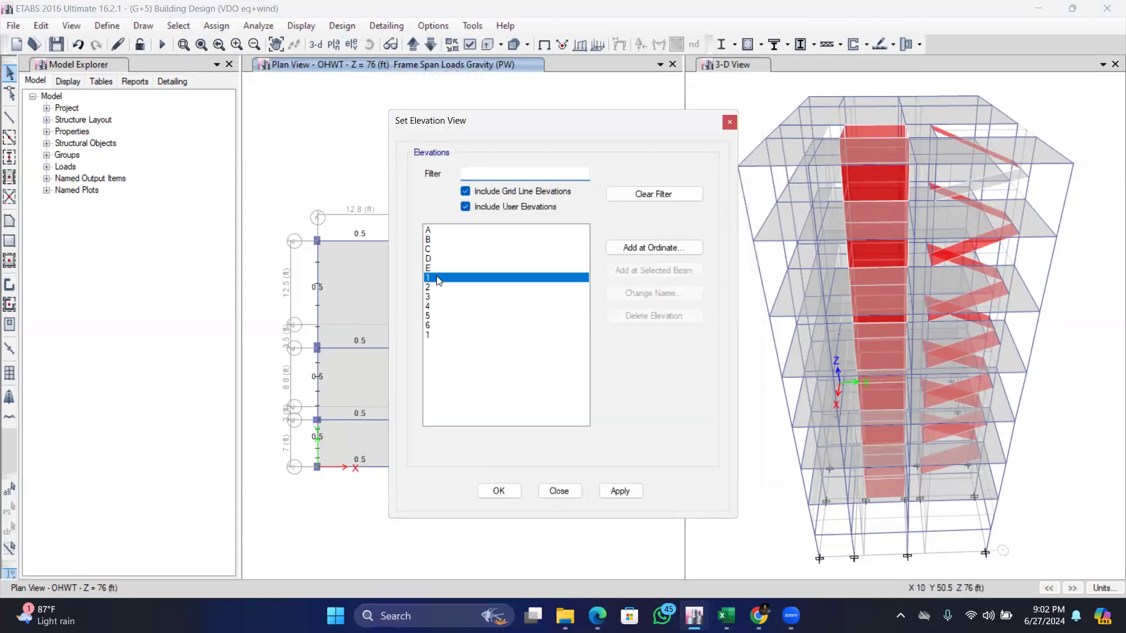
click(610, 489)
click(558, 490)
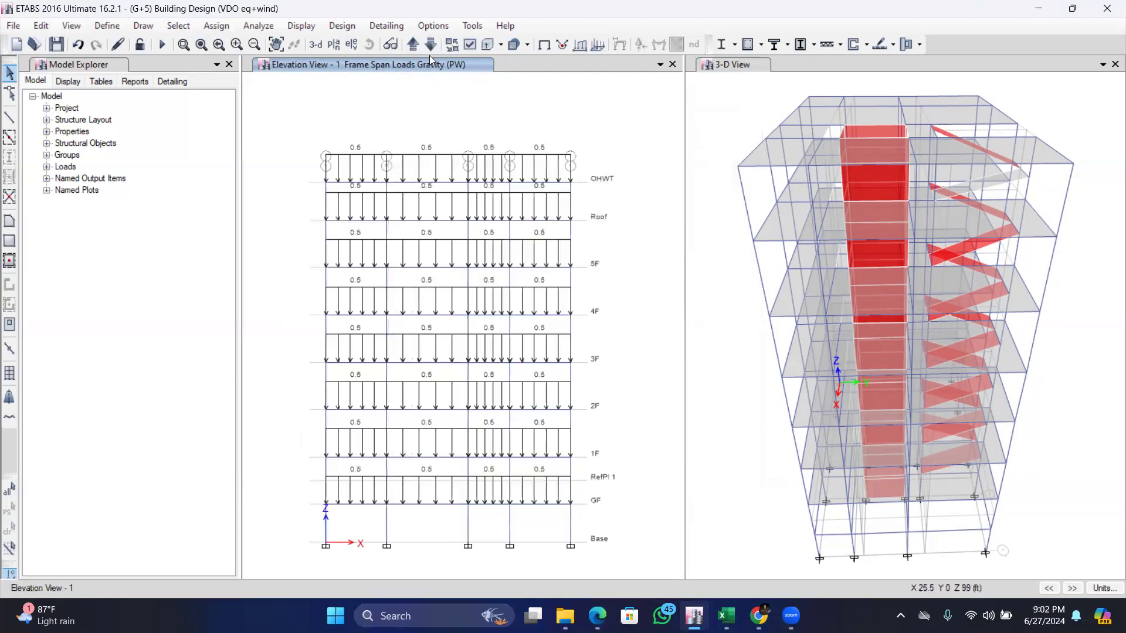
Hide the frame loads and open the plan view of the OHWT story.
click(545, 45)
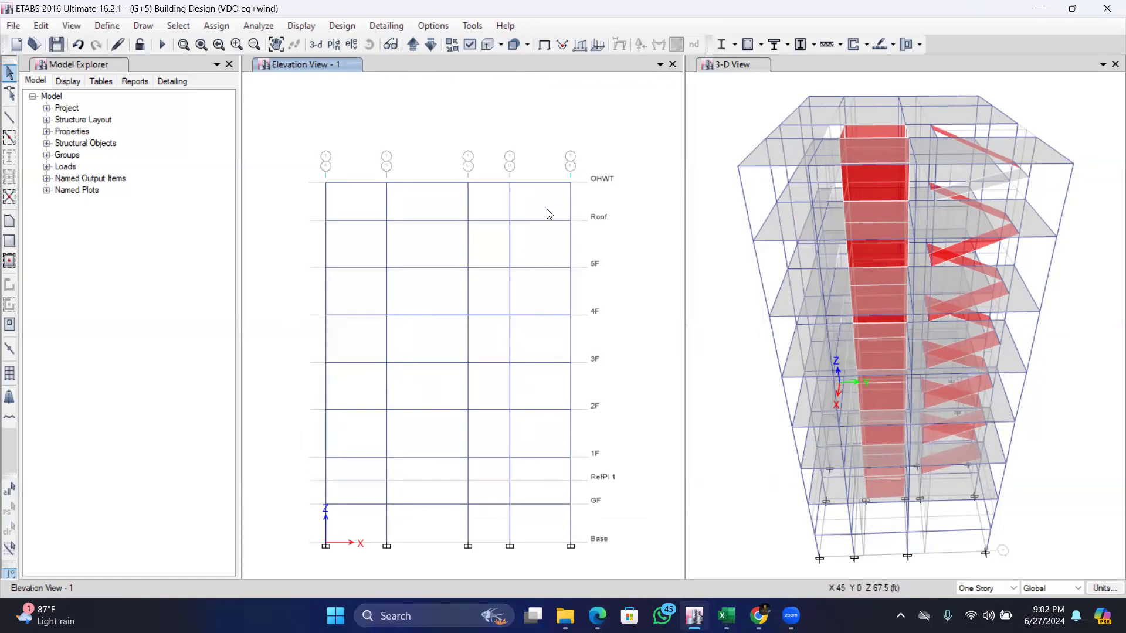
click(334, 44)
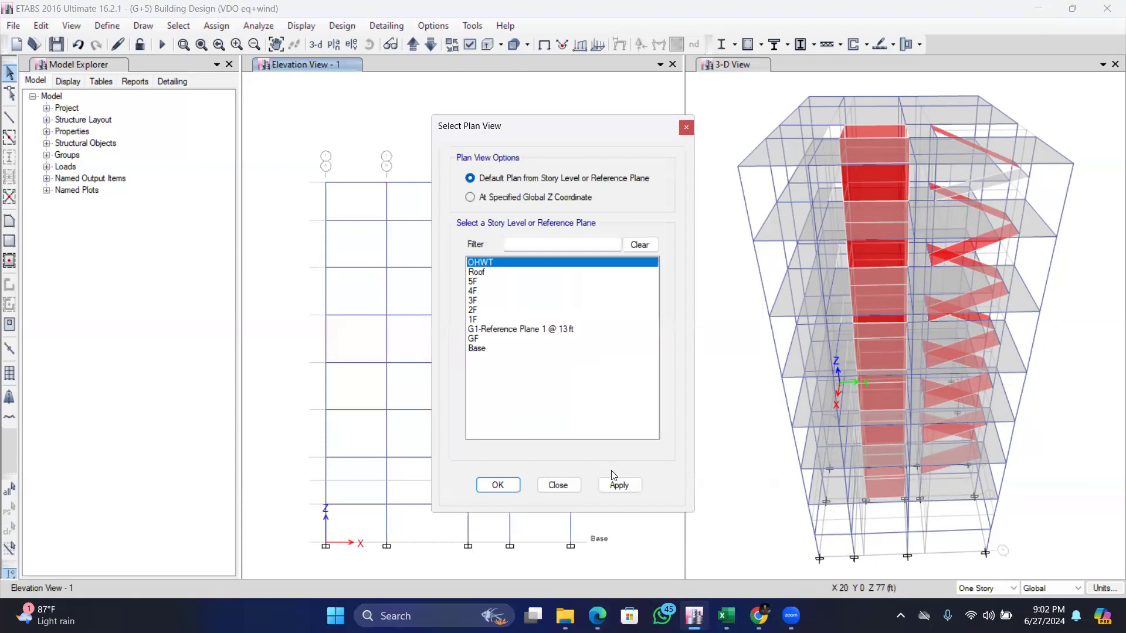
click(617, 489)
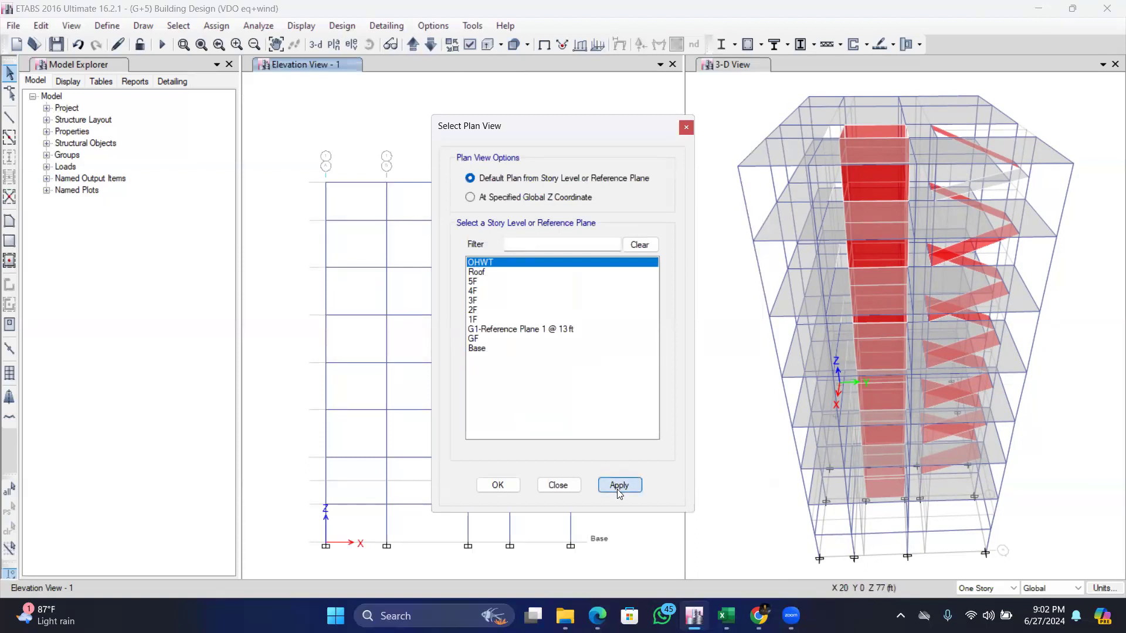
click(557, 488)
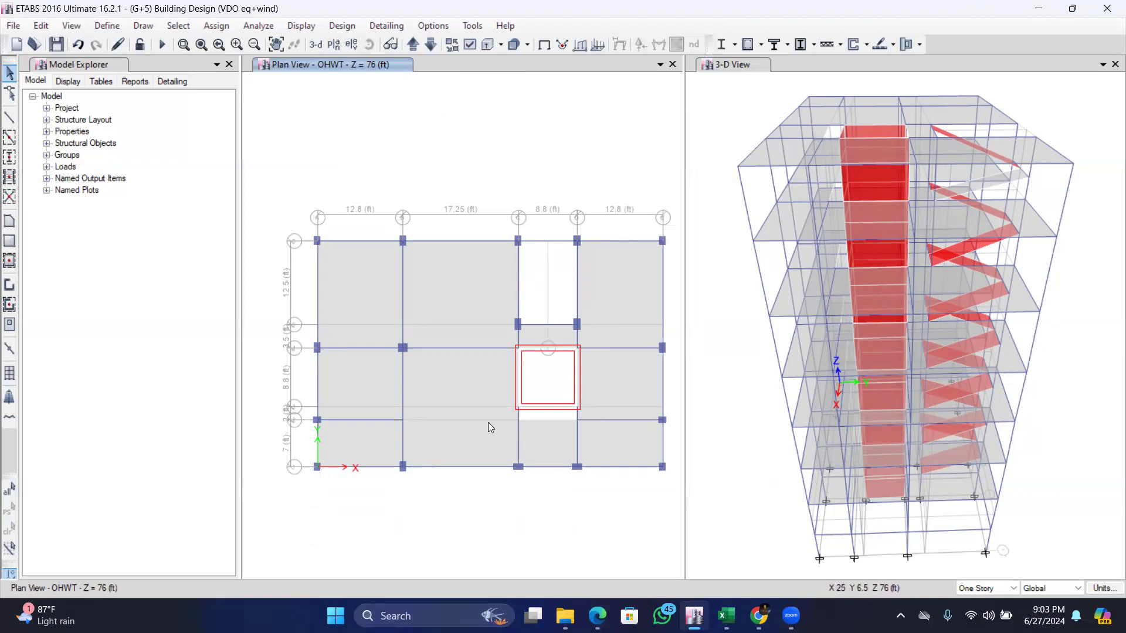
Delete the OHWT beams, columns and slabs outside the staircase bay, keeping the lift core walls.
drag(494, 486, 295, 203)
key(Delete)
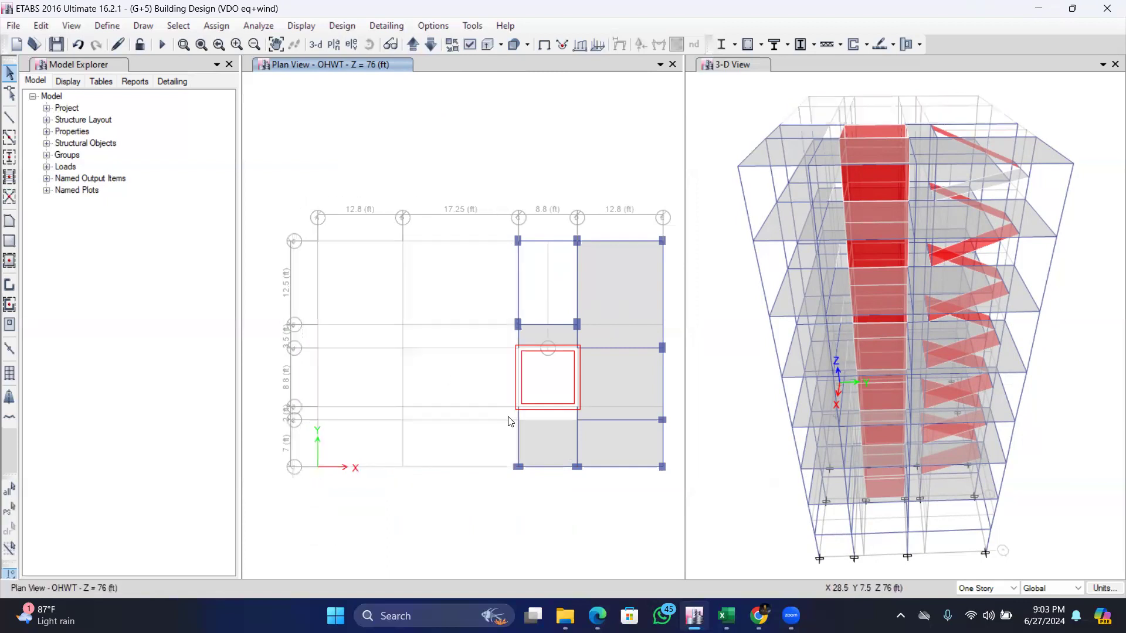
drag(676, 478, 593, 228)
key(Delete)
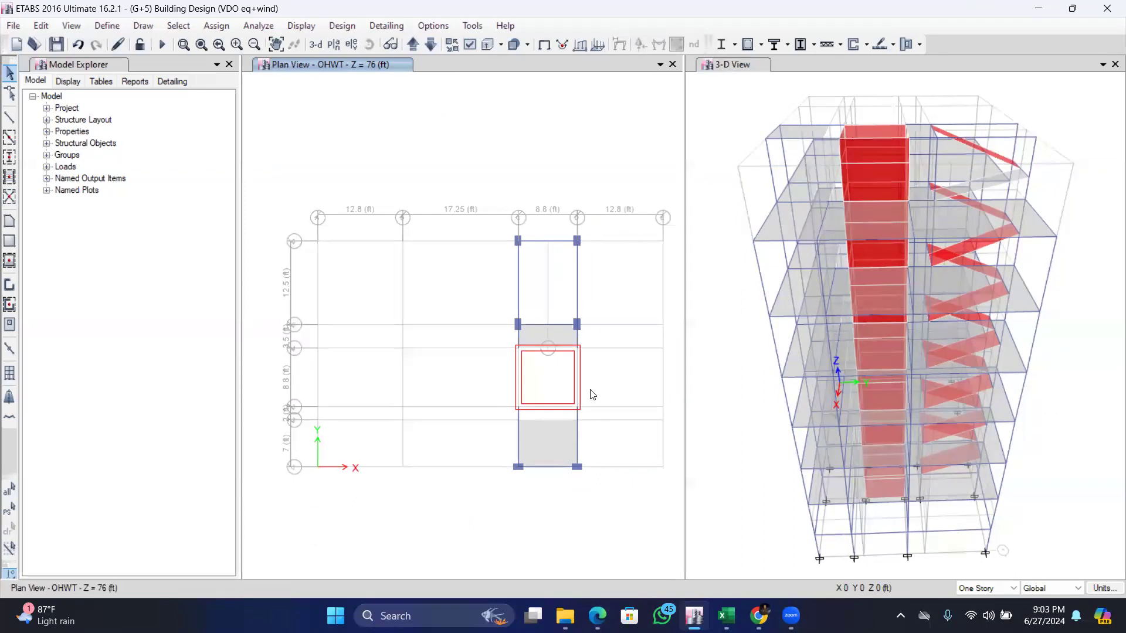
drag(586, 490, 477, 415)
key(Delete)
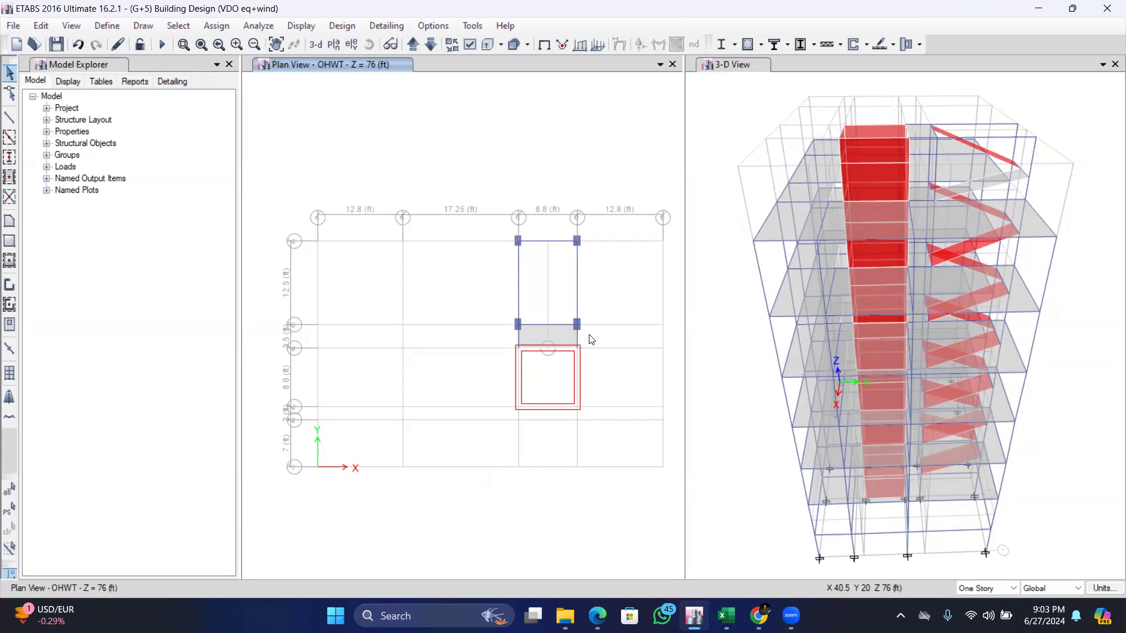
drag(588, 341, 502, 338)
key(Delete)
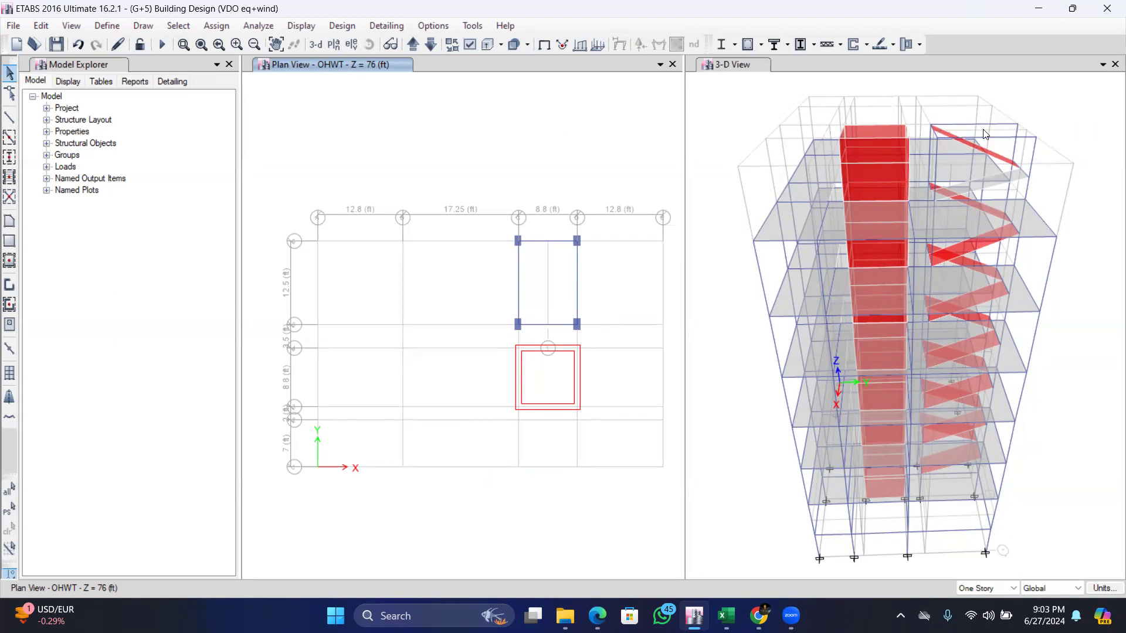
Delete the stair flights between the Roof and OHWT stories in the 3-D view.
click(751, 65)
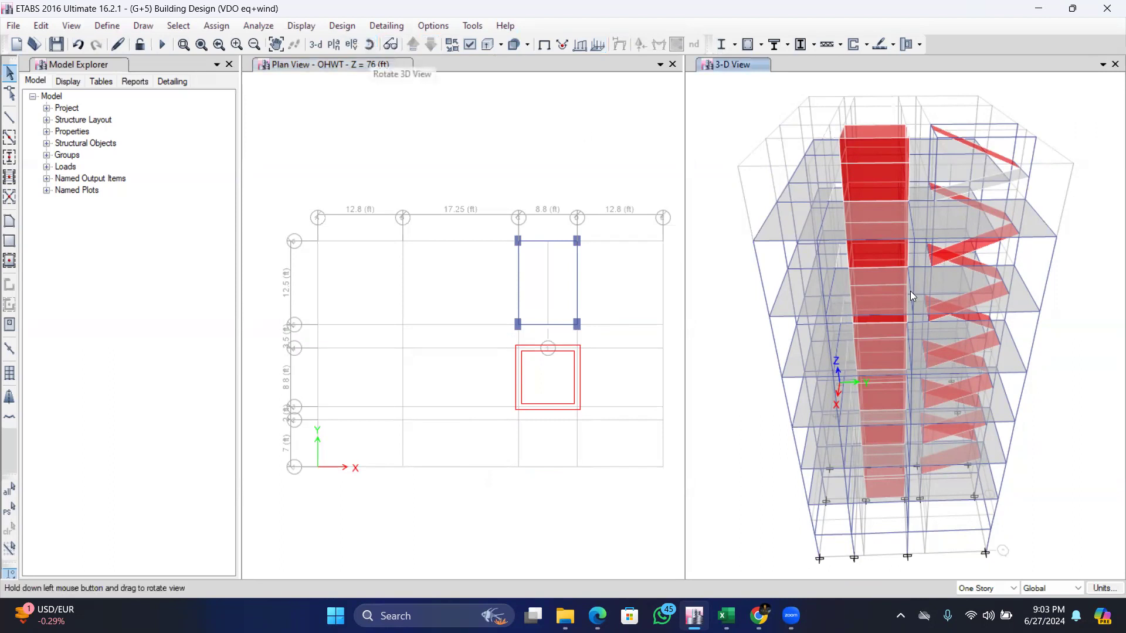
drag(1075, 407, 1044, 314)
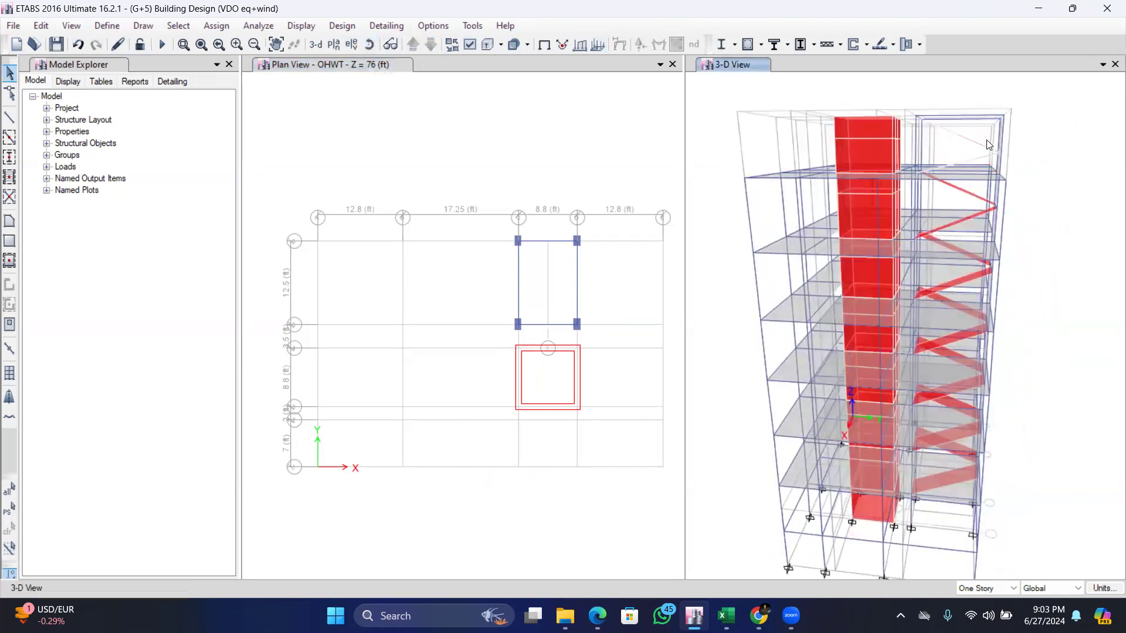
scroll(989, 144, up, 3)
scroll(988, 145, up, 3)
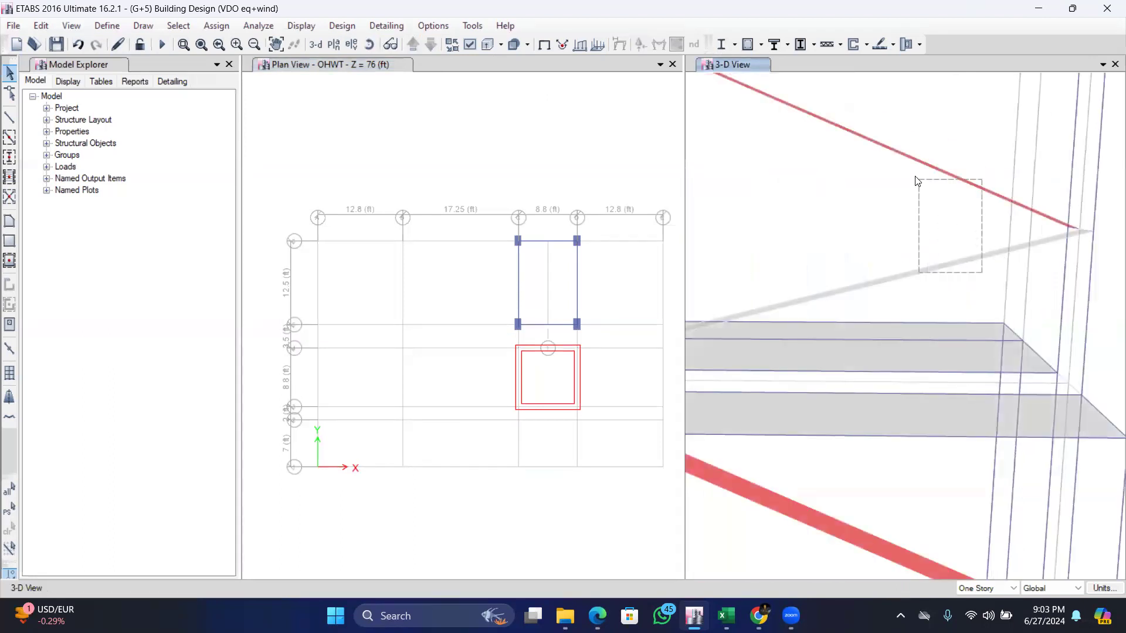
click(902, 156)
key(Delete)
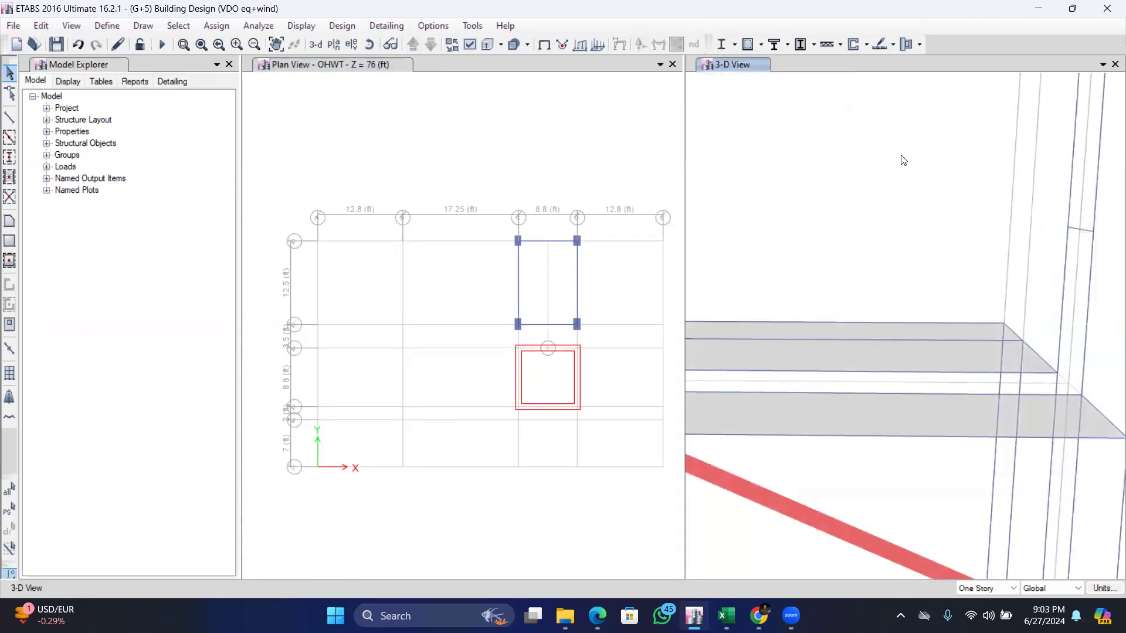
Delete the stair landing beam between the two staircase columns above the Roof story.
scroll(958, 228, down, 3)
scroll(995, 226, up, 3)
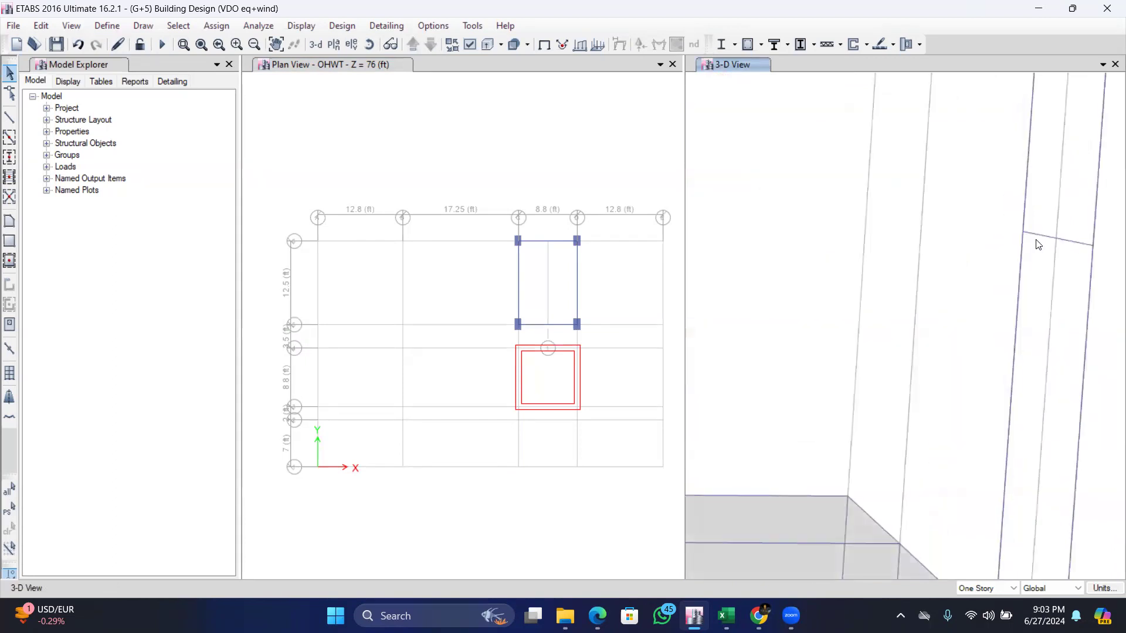
click(1042, 237)
key(XF86Calculator)
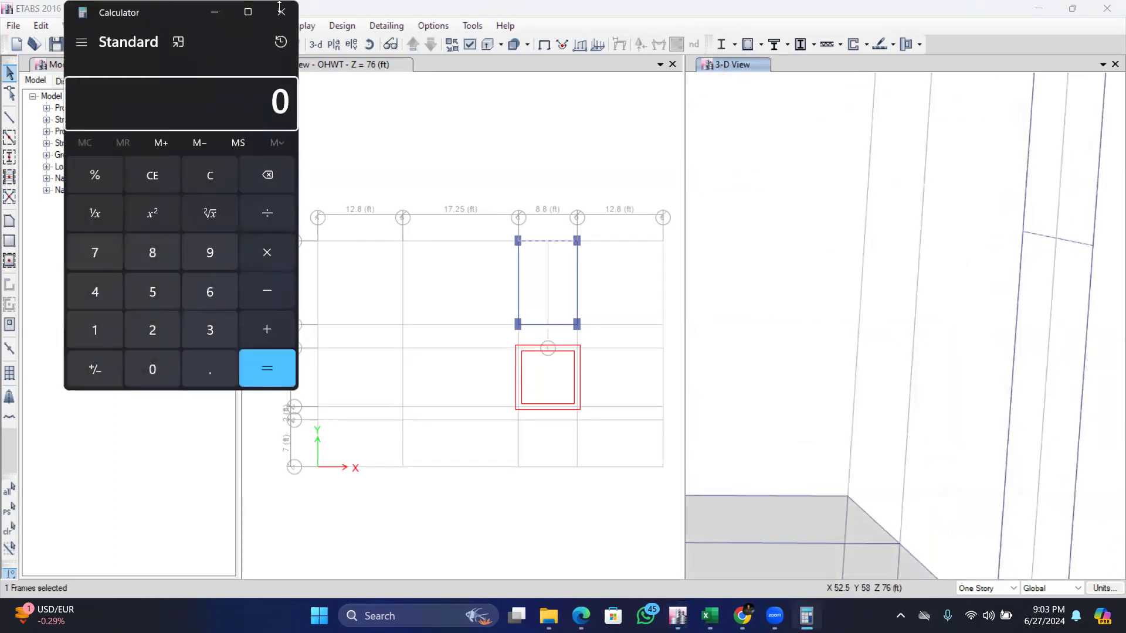
click(281, 11)
key(Delete)
scroll(948, 335, down, 3)
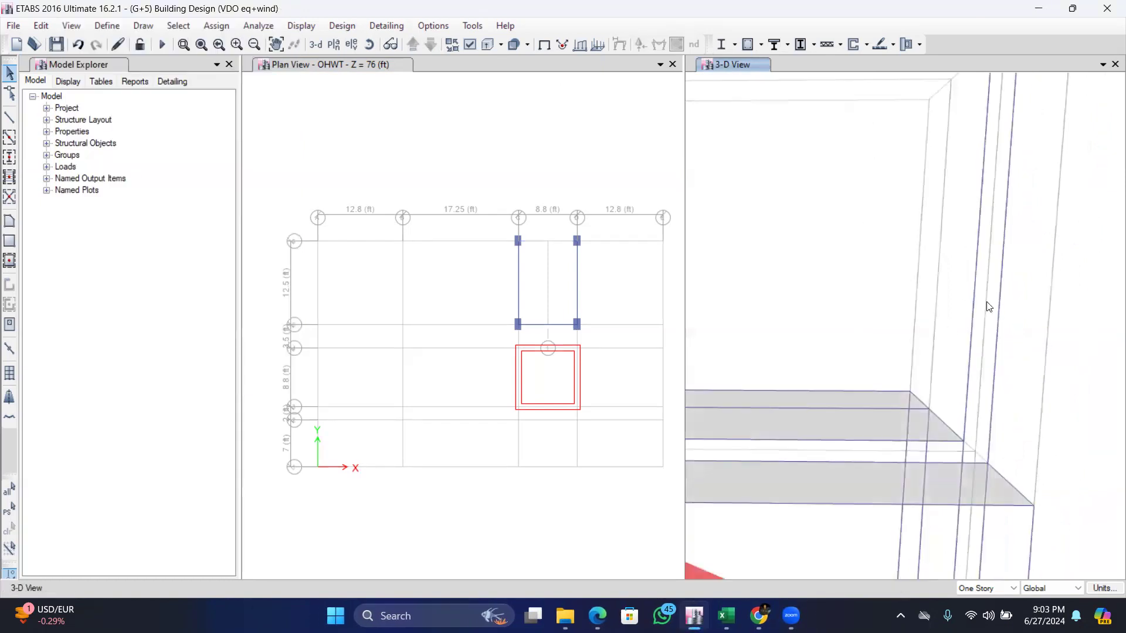
scroll(987, 304, down, 2)
scroll(986, 301, down, 3)
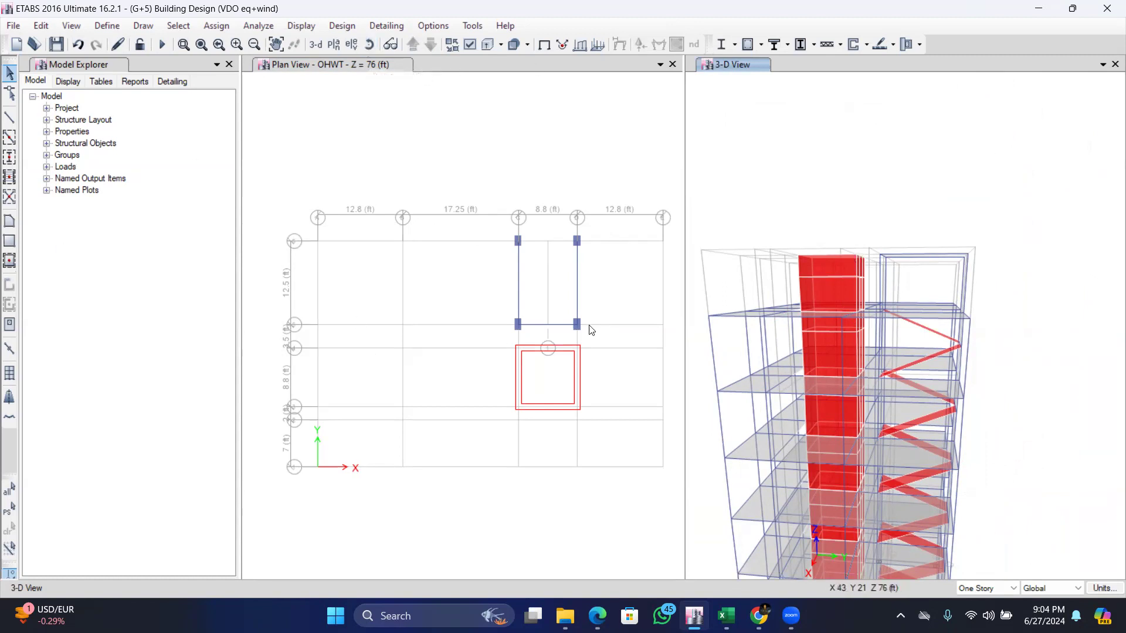
Delete the remaining OHWT beams around the staircase bay, keeping its four corner columns.
click(557, 325)
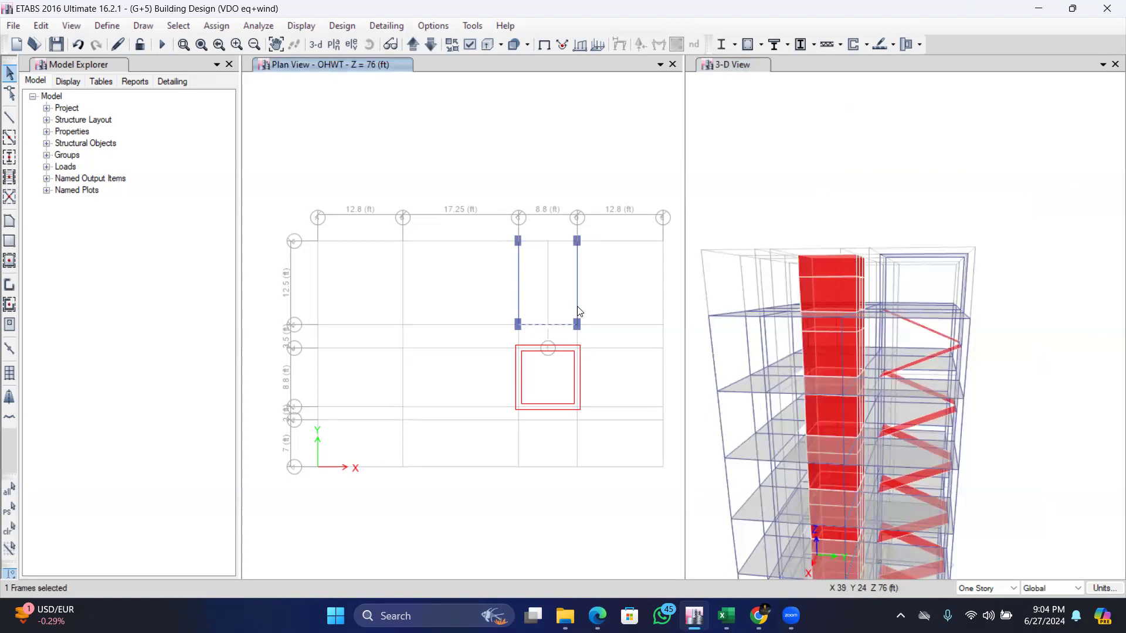
drag(591, 304, 499, 270)
key(Delete)
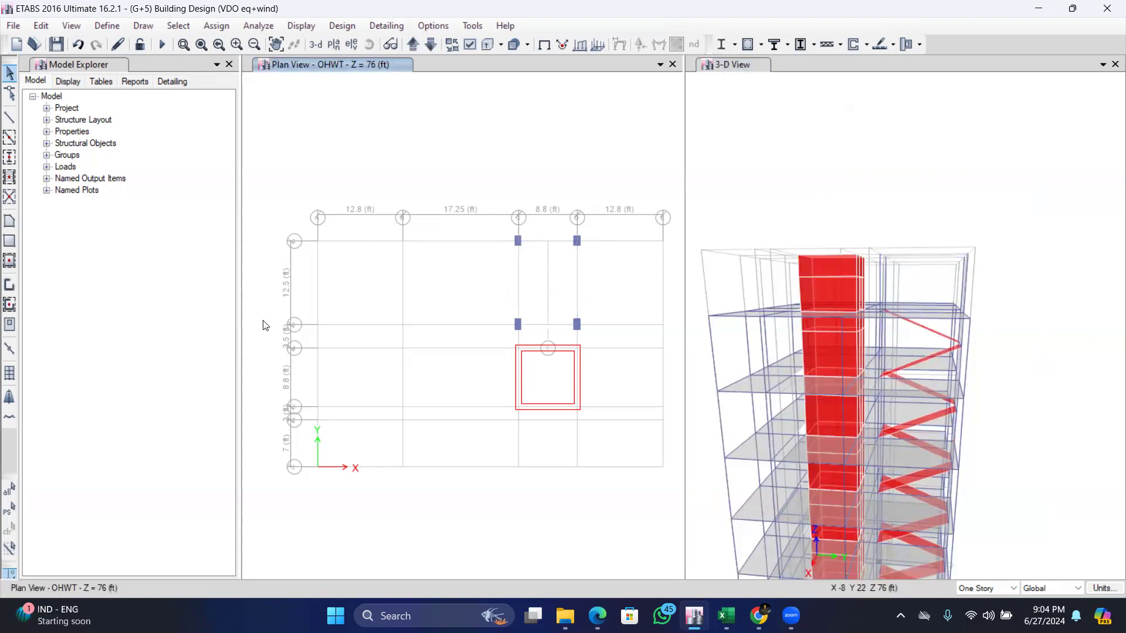
Quick-draw OHR B 12" X 15" beams on the grid lines of the OHWT staircase bay and delete the middle beam.
click(9, 138)
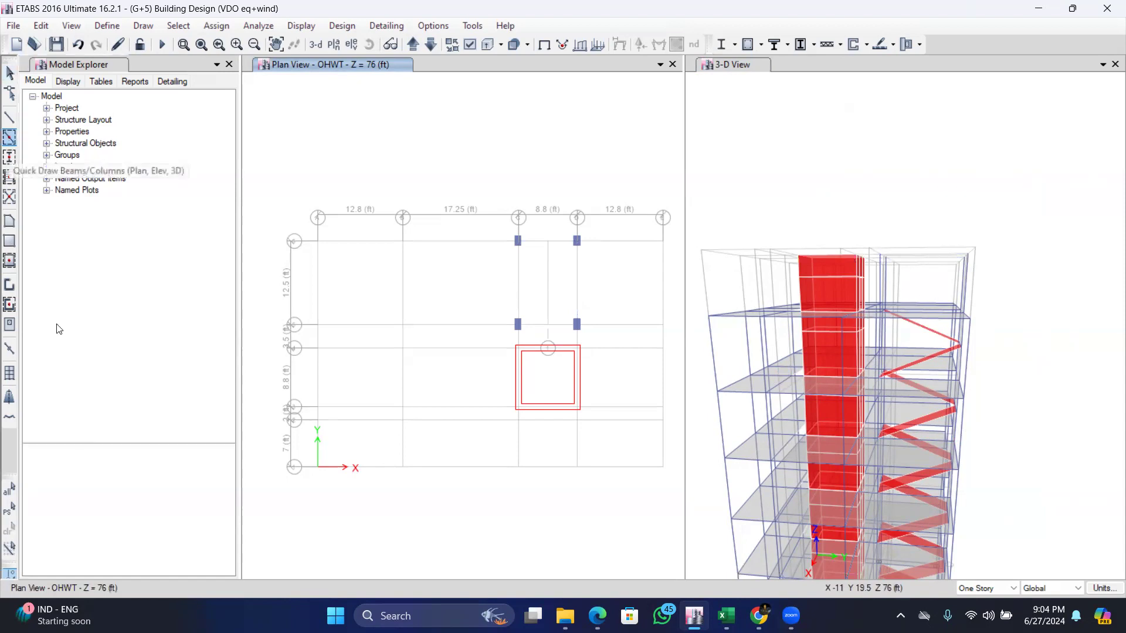
click(227, 488)
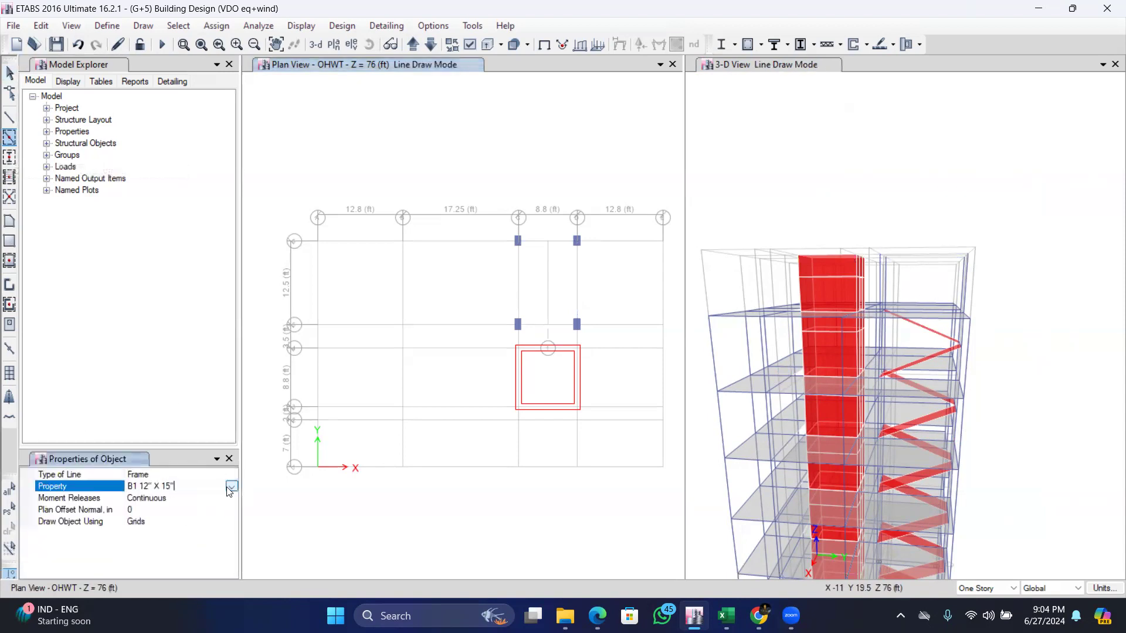
click(231, 487)
drag(229, 512, 230, 543)
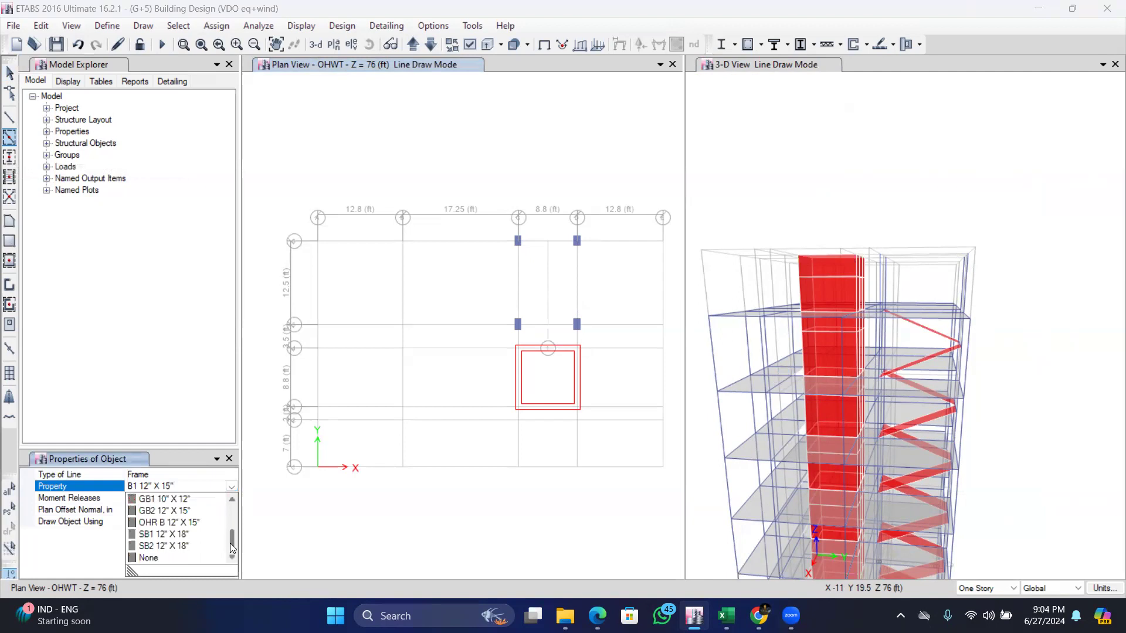
click(158, 523)
mouse_move(500, 222)
mouse_down()
mouse_move(558, 347)
mouse_move(592, 345)
mouse_up()
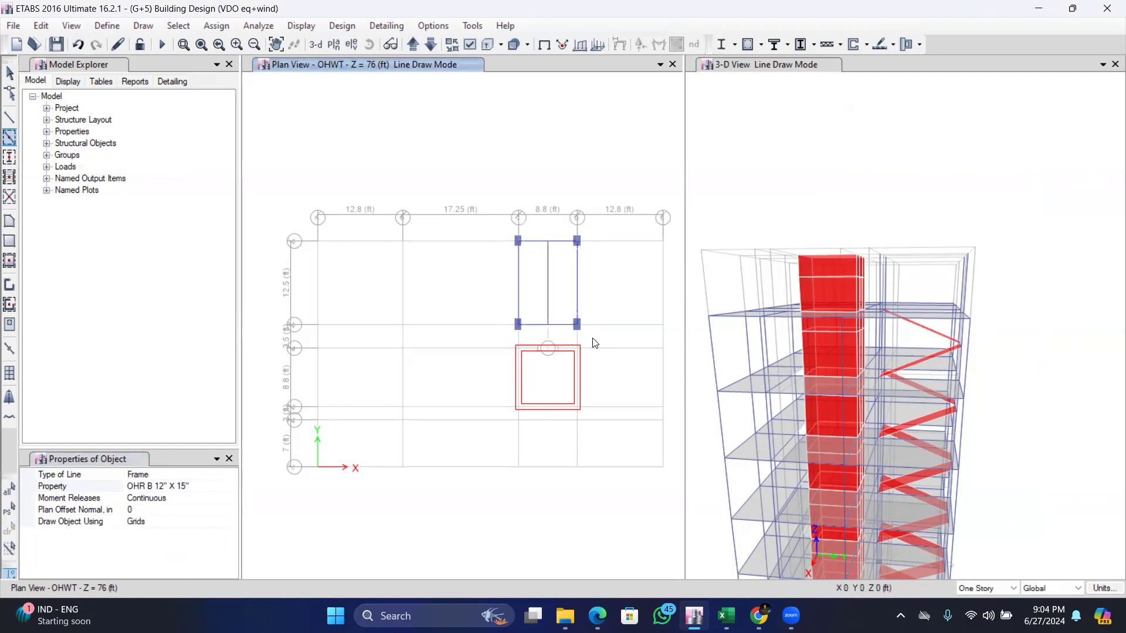
key(Escape)
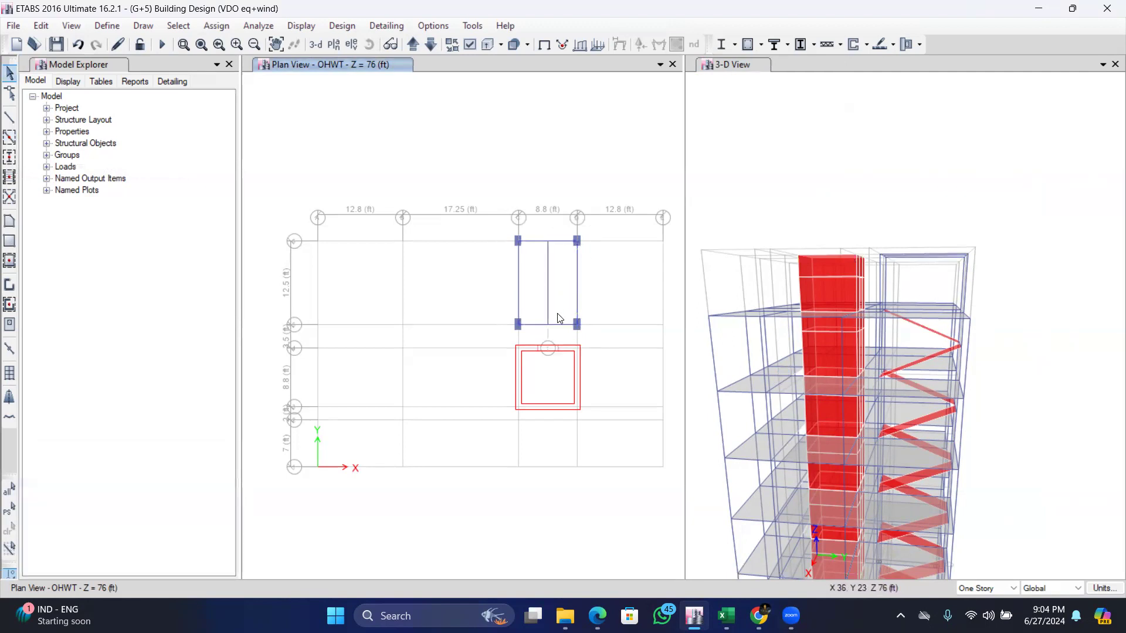
click(548, 297)
key(Delete)
Join the split beam segments along the two short sides of the OHWT staircase bay.
click(535, 243)
click(556, 241)
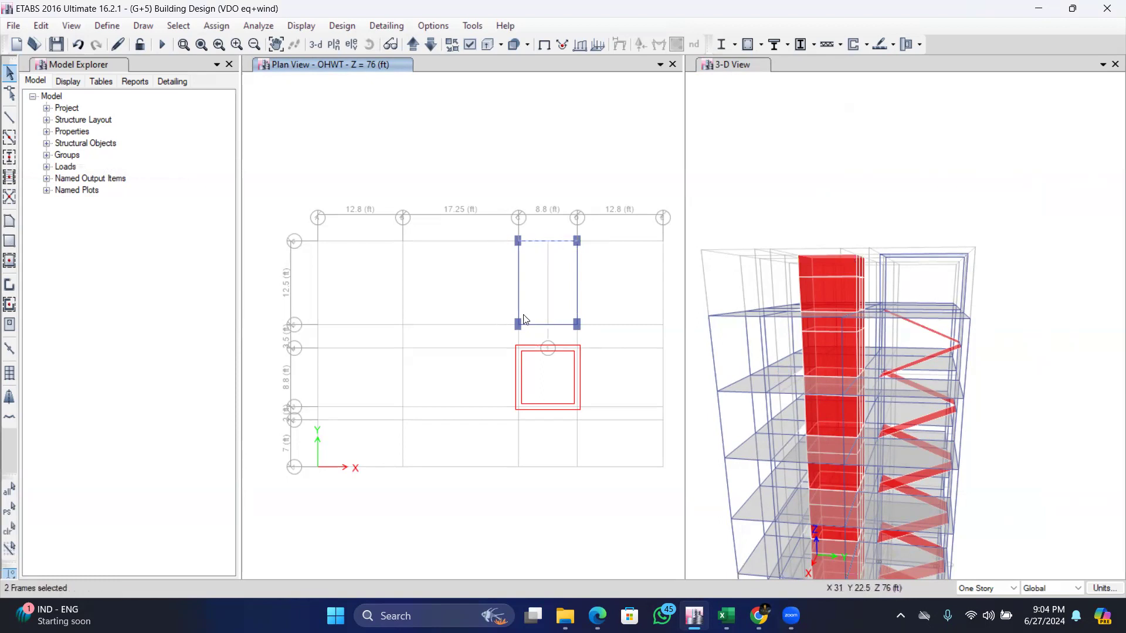
click(534, 325)
click(41, 26)
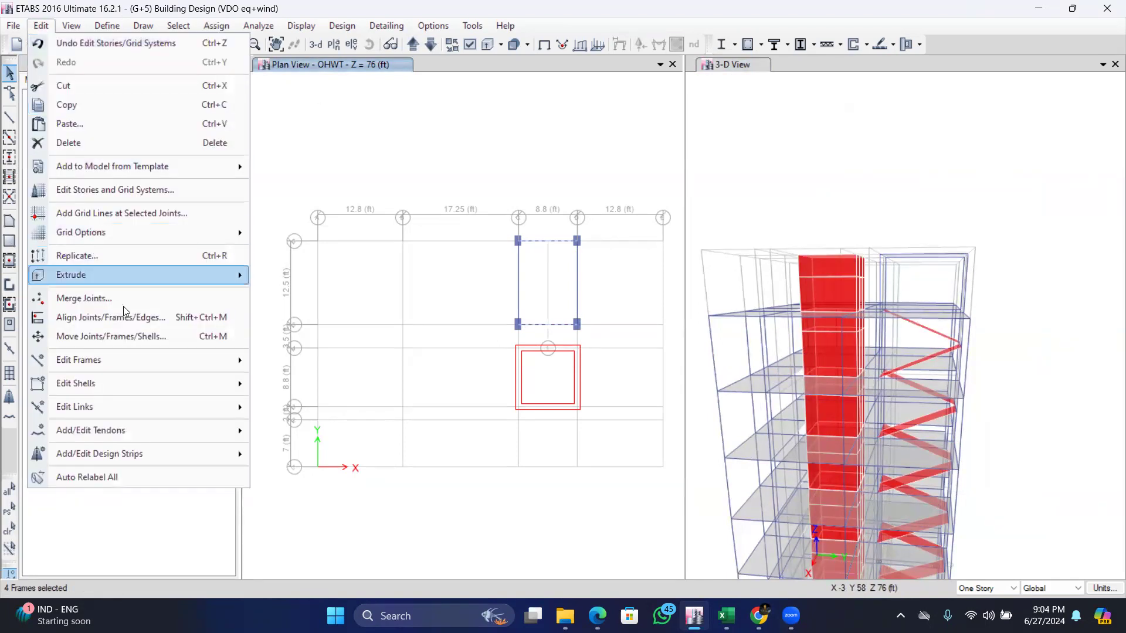
mouse_move(135, 360)
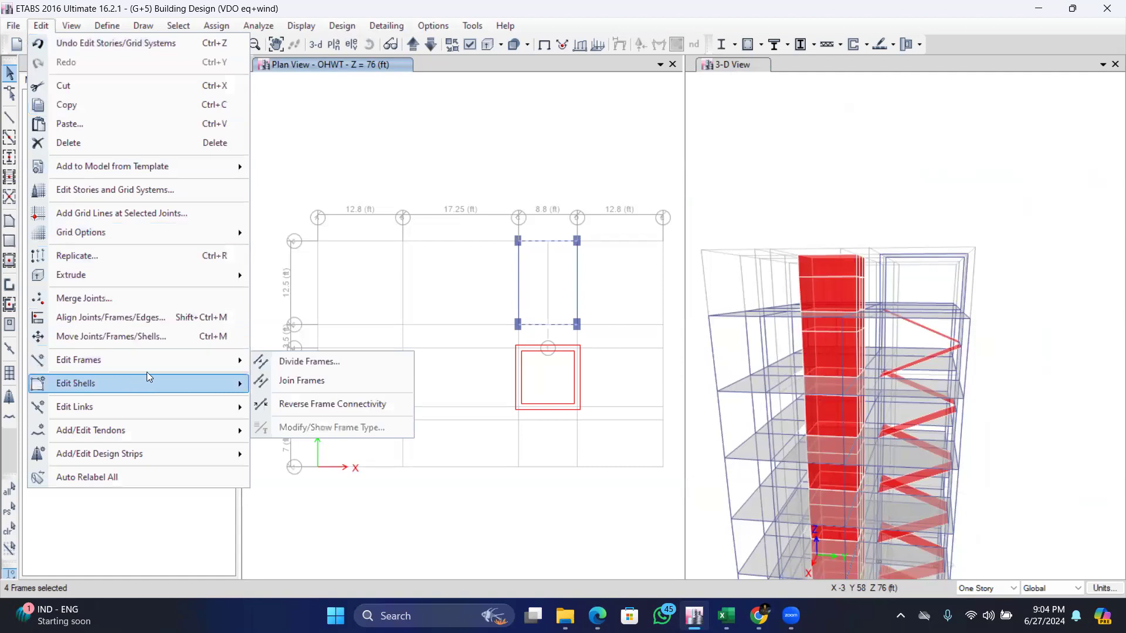
click(286, 384)
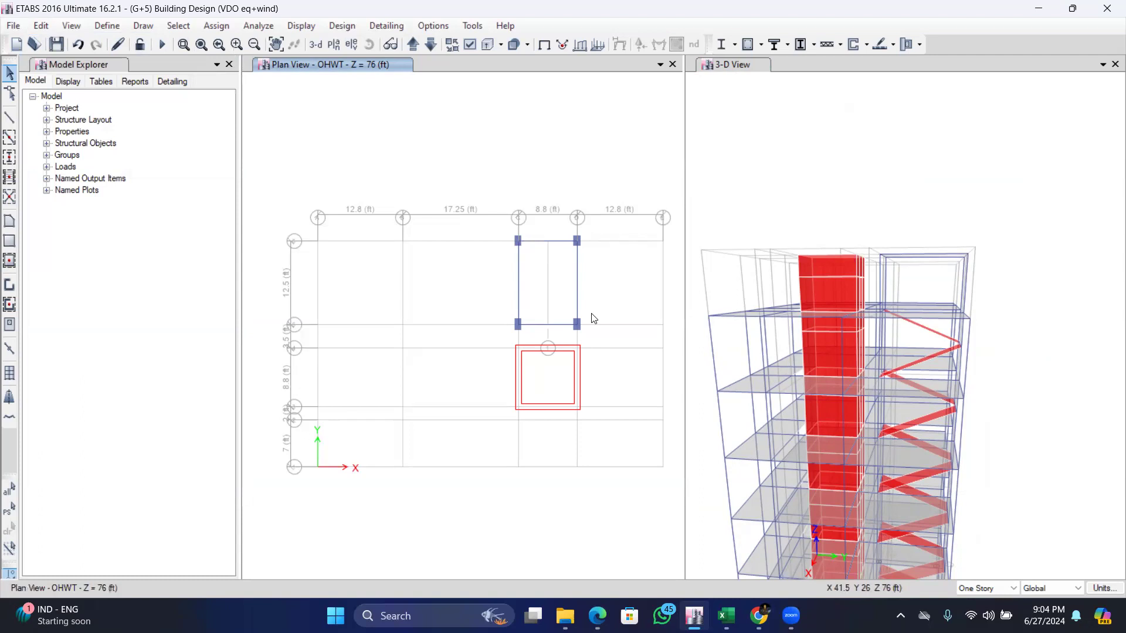
Draw a rectangular Slab 4 inch floor over the OHWT staircase bay between its four corner columns.
click(9, 241)
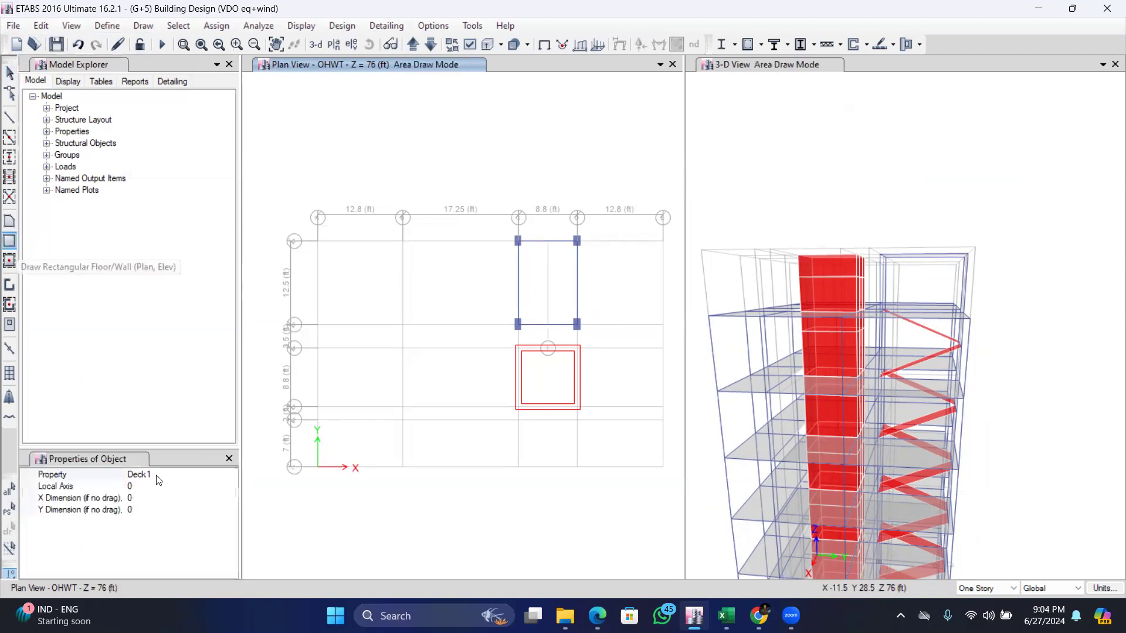
click(223, 475)
click(233, 475)
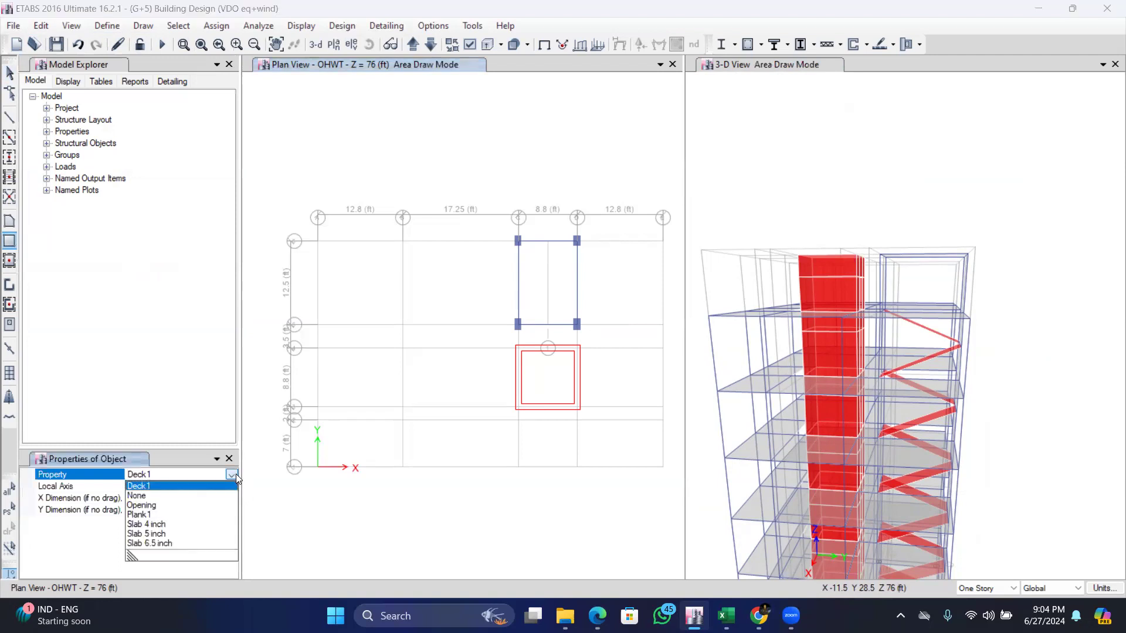
click(165, 524)
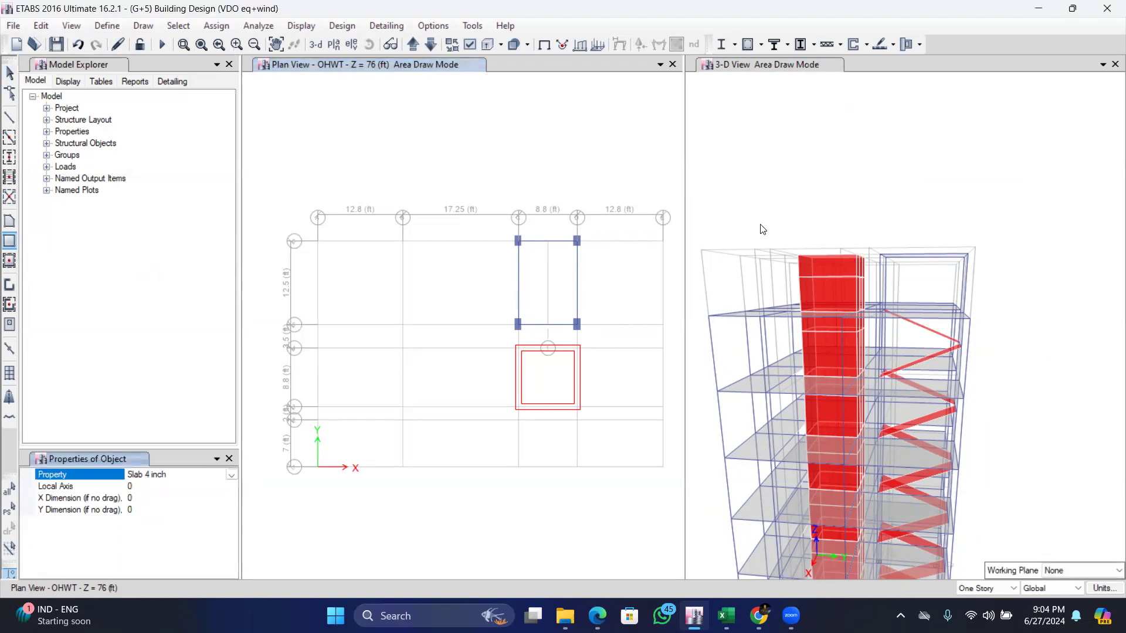
drag(518, 242, 577, 324)
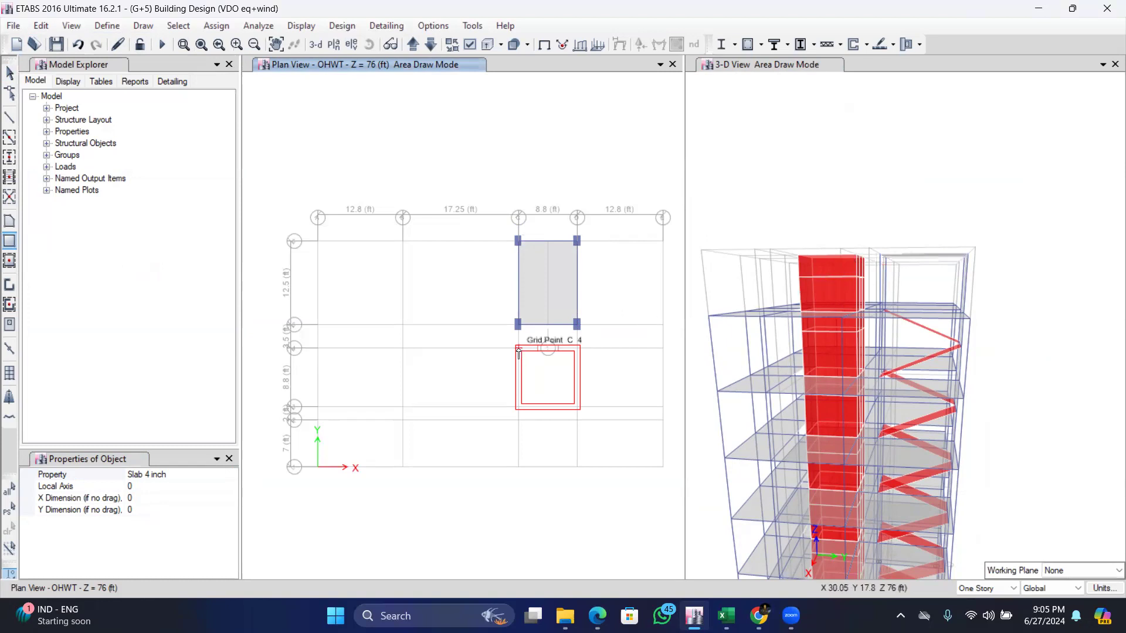
Draw a rectangular Slab 4 inch floor over the OHWT lift core within its four walls.
click(232, 477)
double_click(232, 477)
click(232, 476)
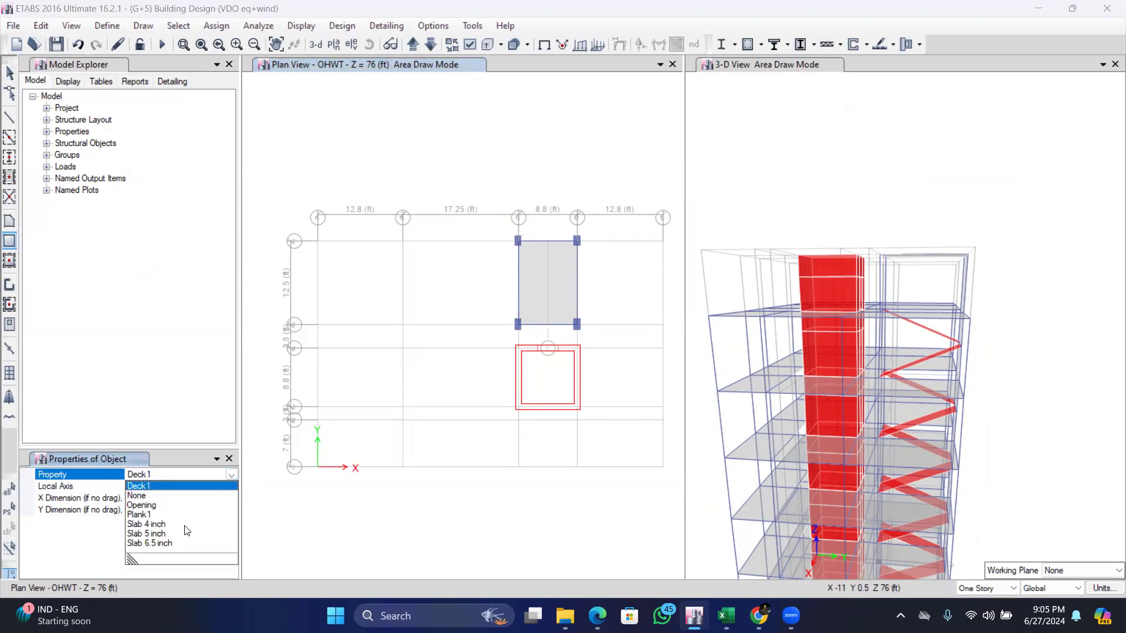
click(169, 526)
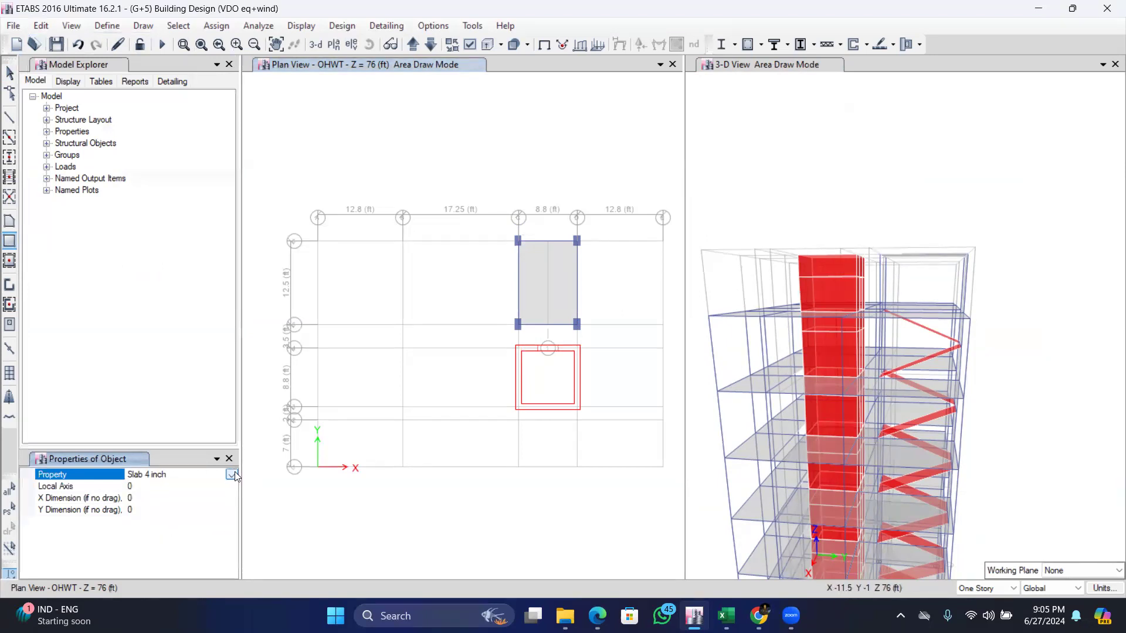
drag(518, 348, 575, 410)
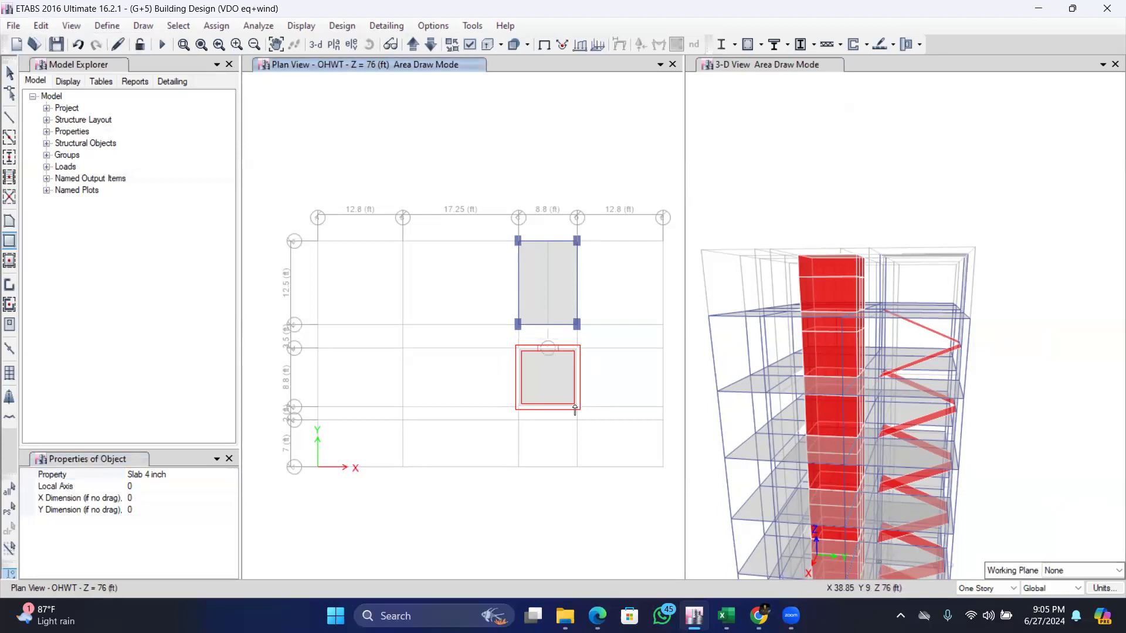
key(Escape)
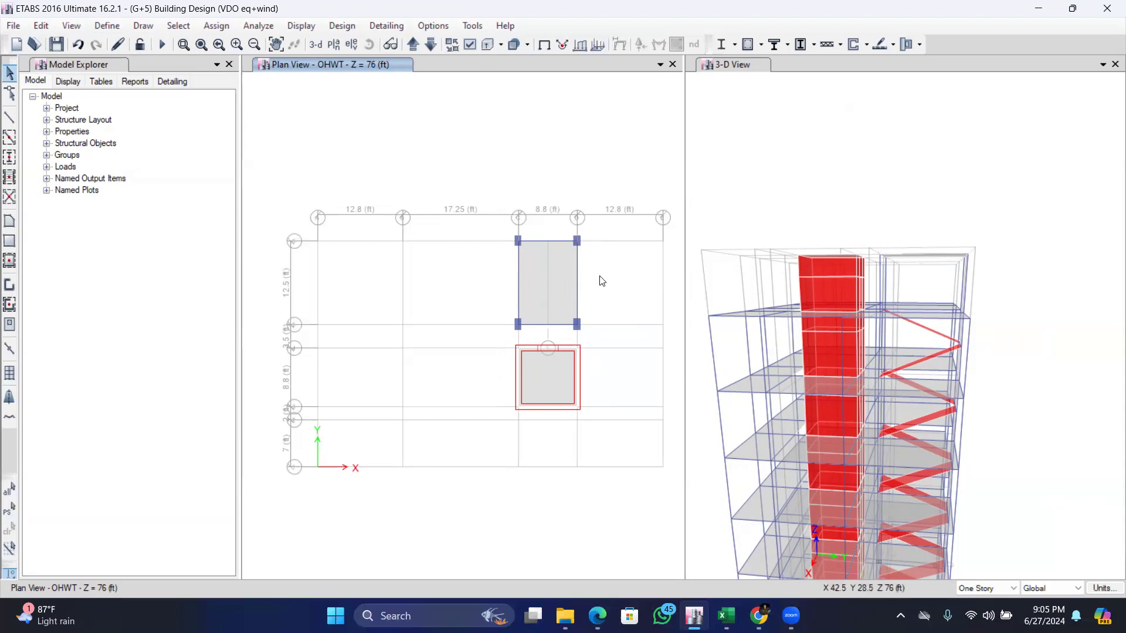
Assign a uniform Live shell load of 312 lb/ft² in the gravity direction to the OHWT staircase slab, replacing existing loads.
click(544, 284)
click(216, 26)
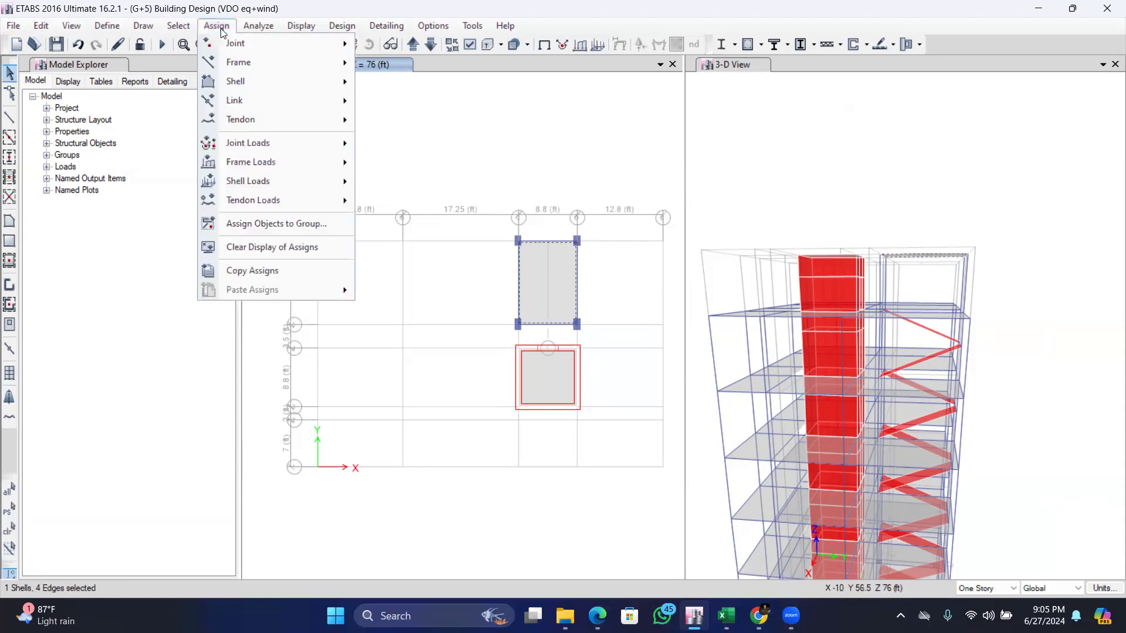
mouse_move(278, 178)
click(394, 205)
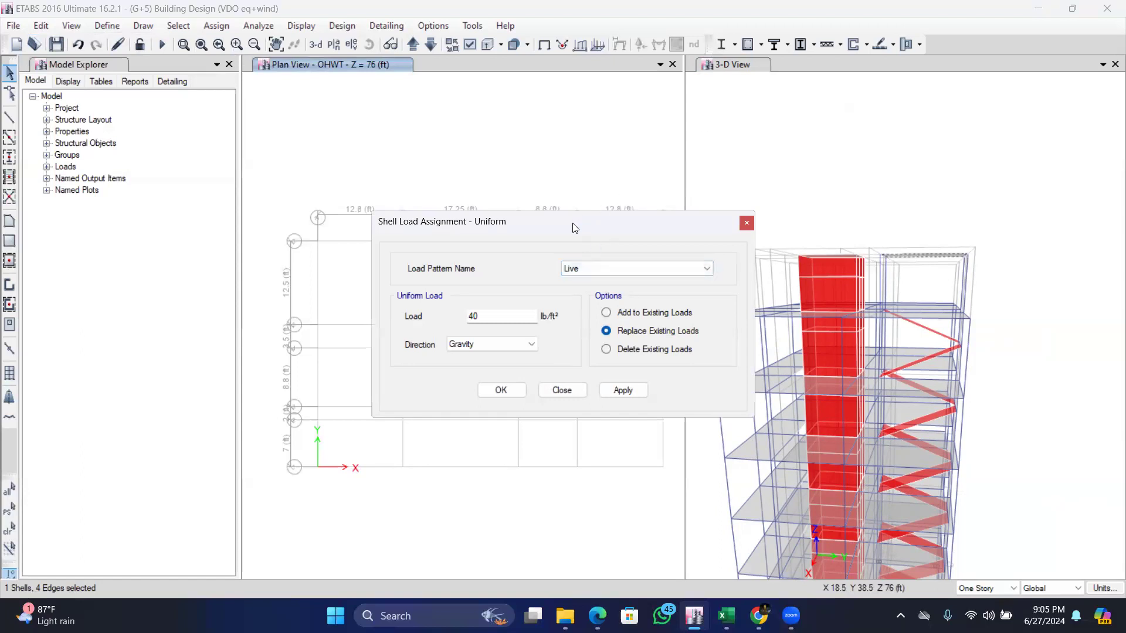
drag(575, 227, 836, 65)
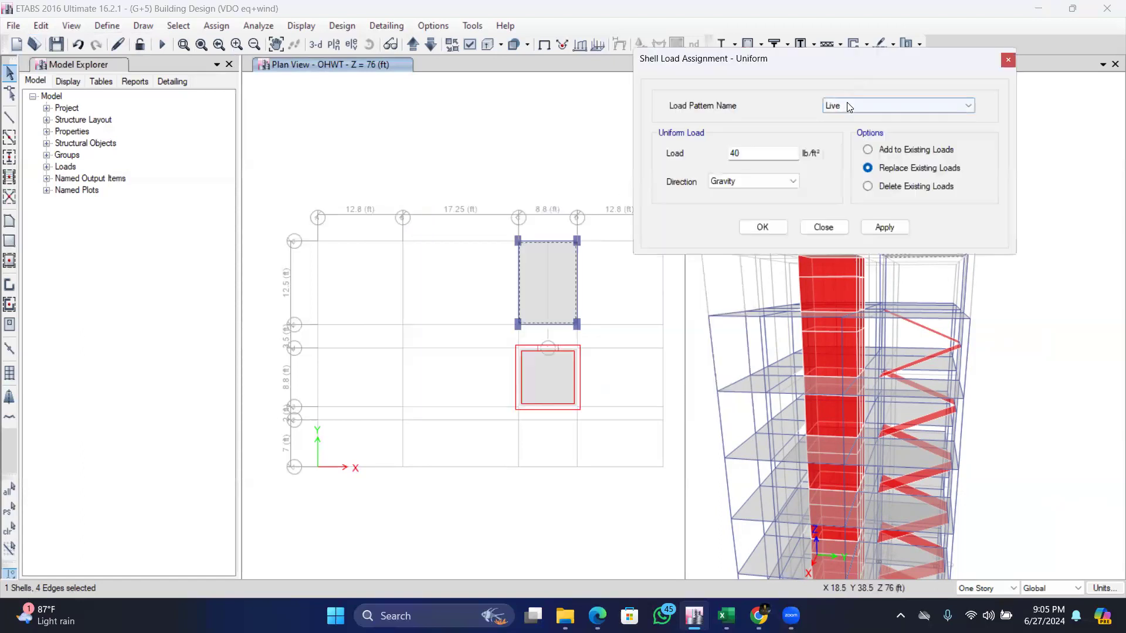
click(847, 102)
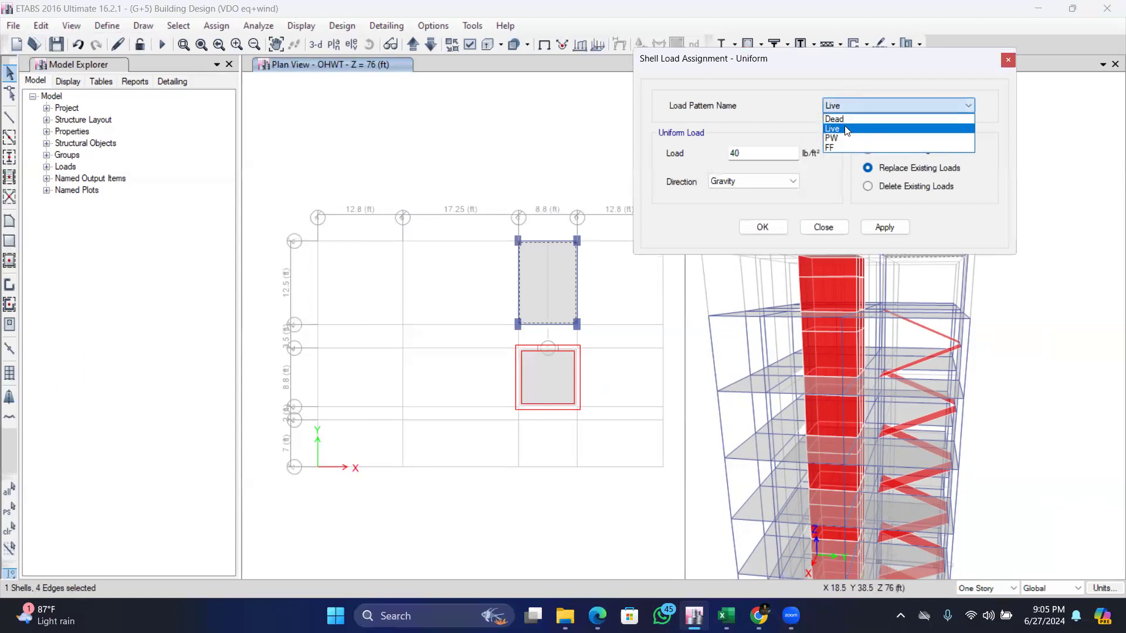
click(846, 132)
click(762, 154)
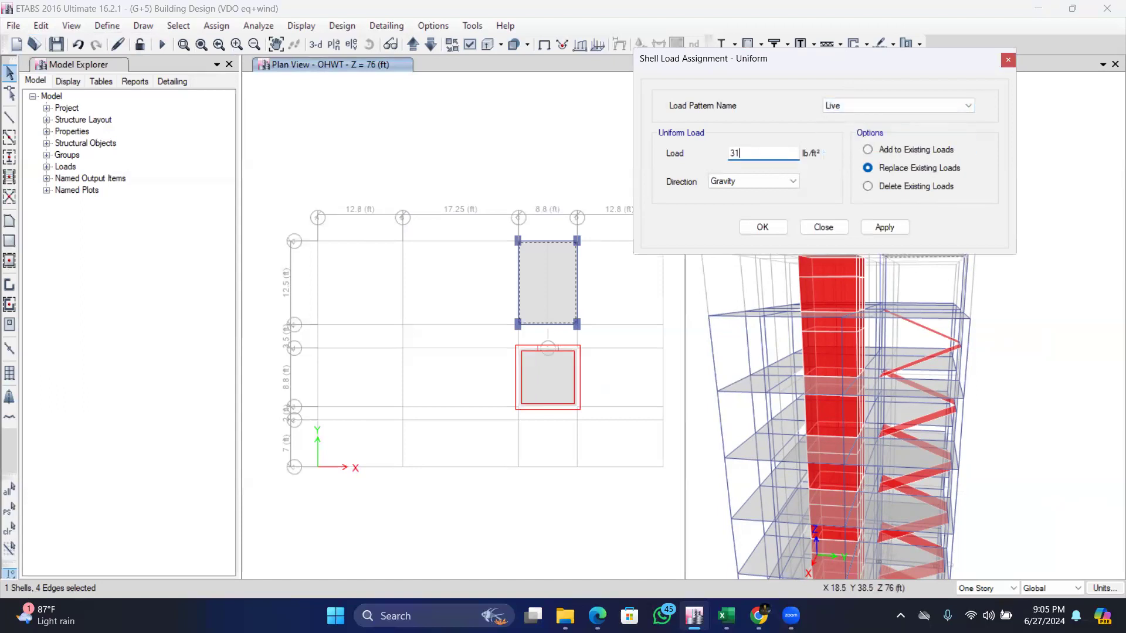
click(883, 226)
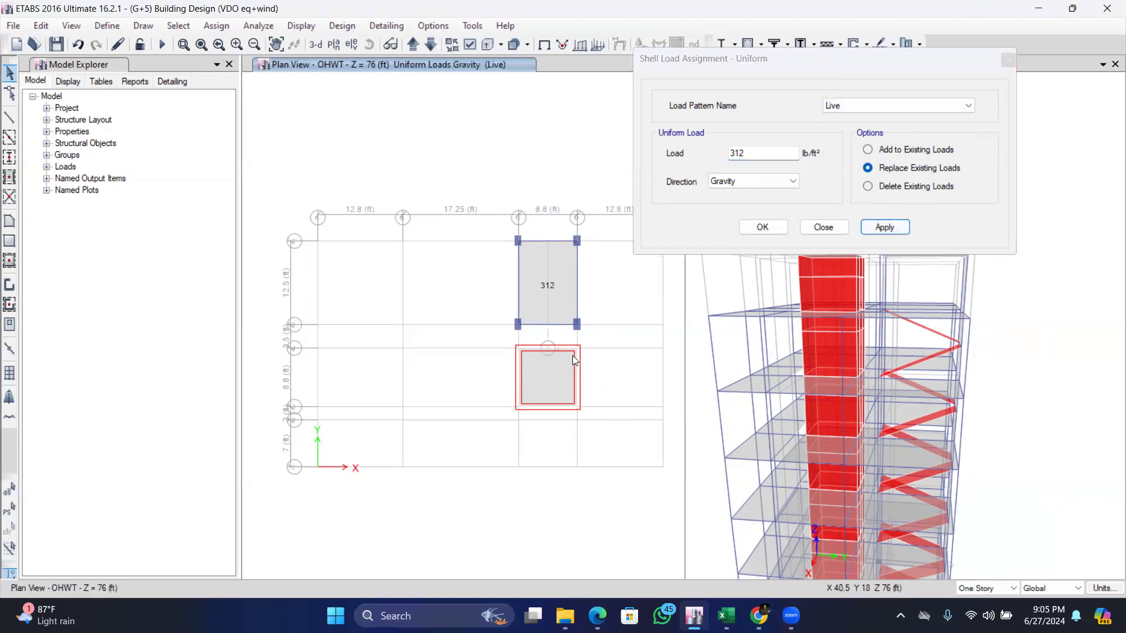
Assign a uniform Live shell load of 100 lb/ft² to the OHWT lift core slab.
click(544, 376)
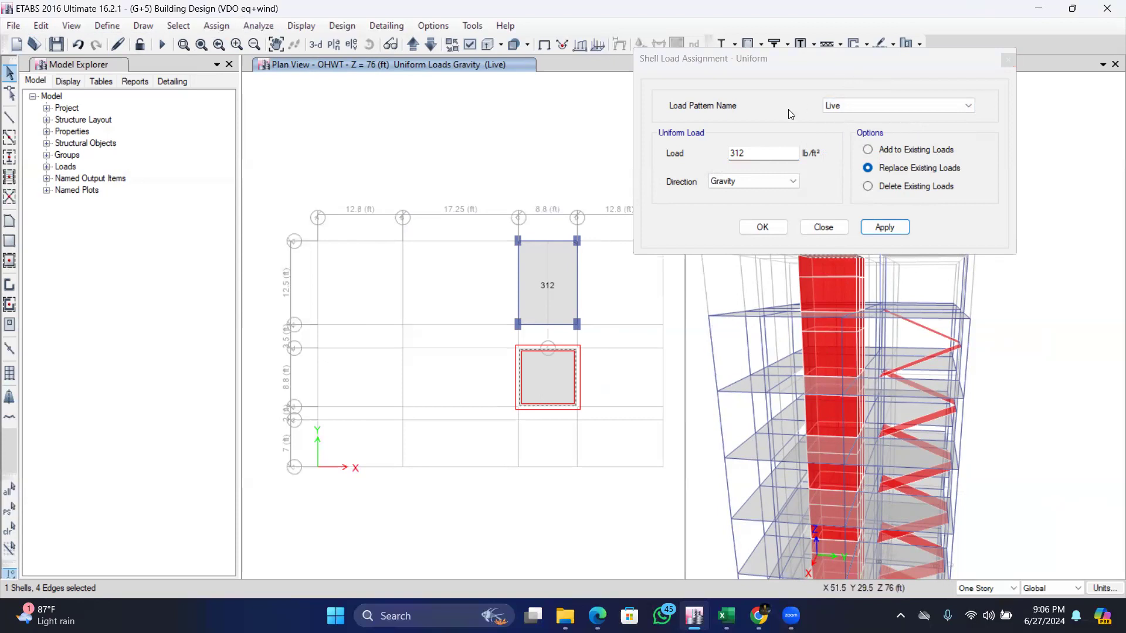
click(763, 154)
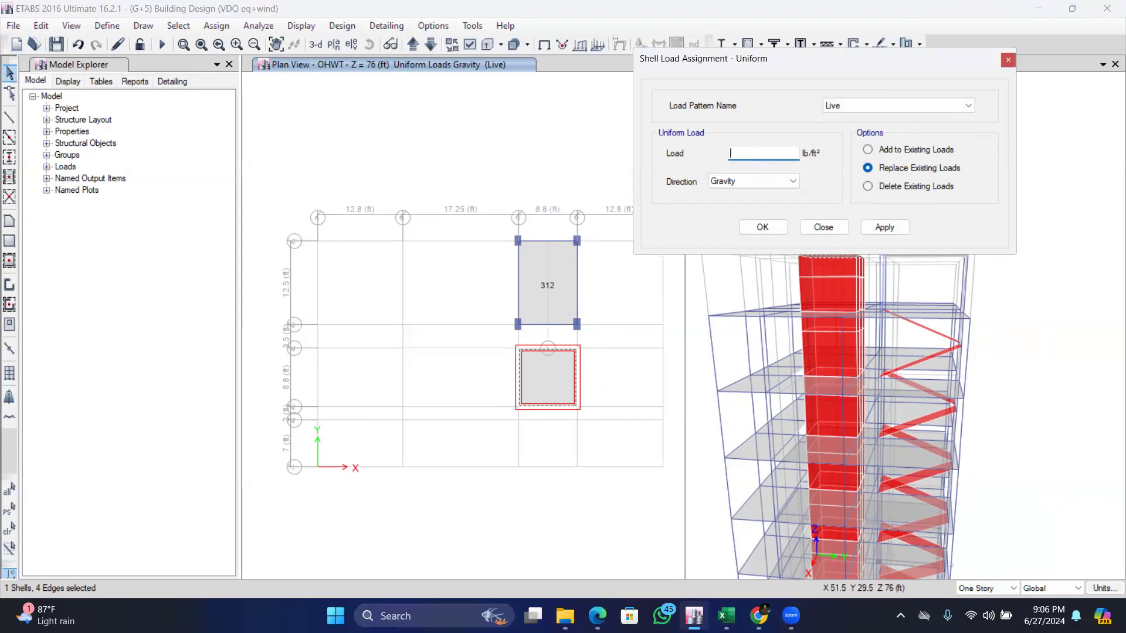
text(100)
click(883, 228)
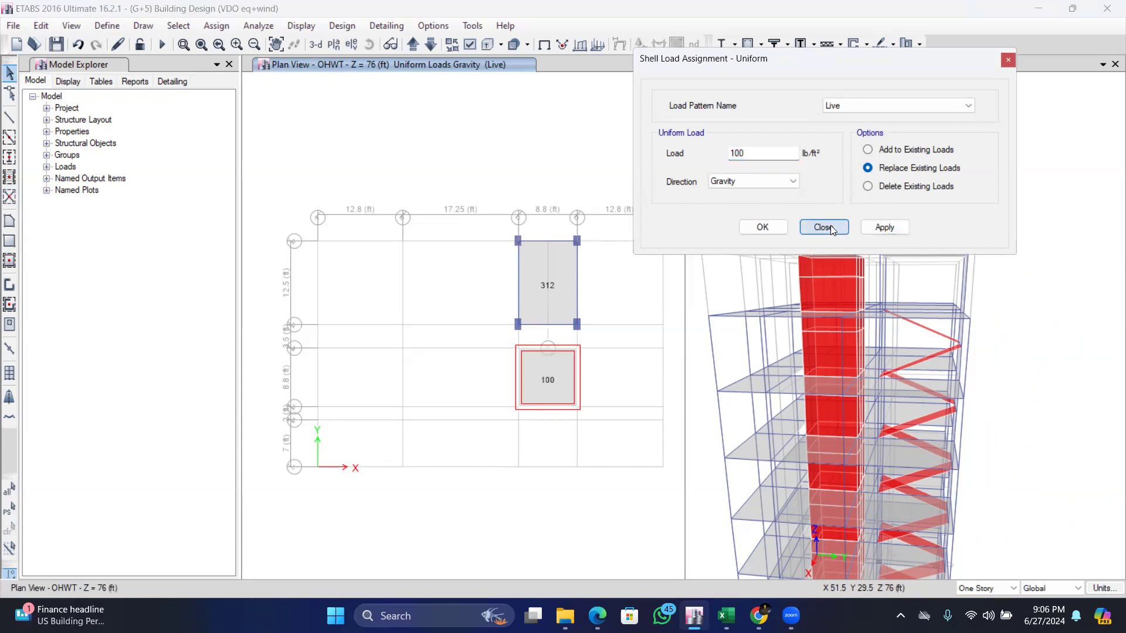
click(823, 227)
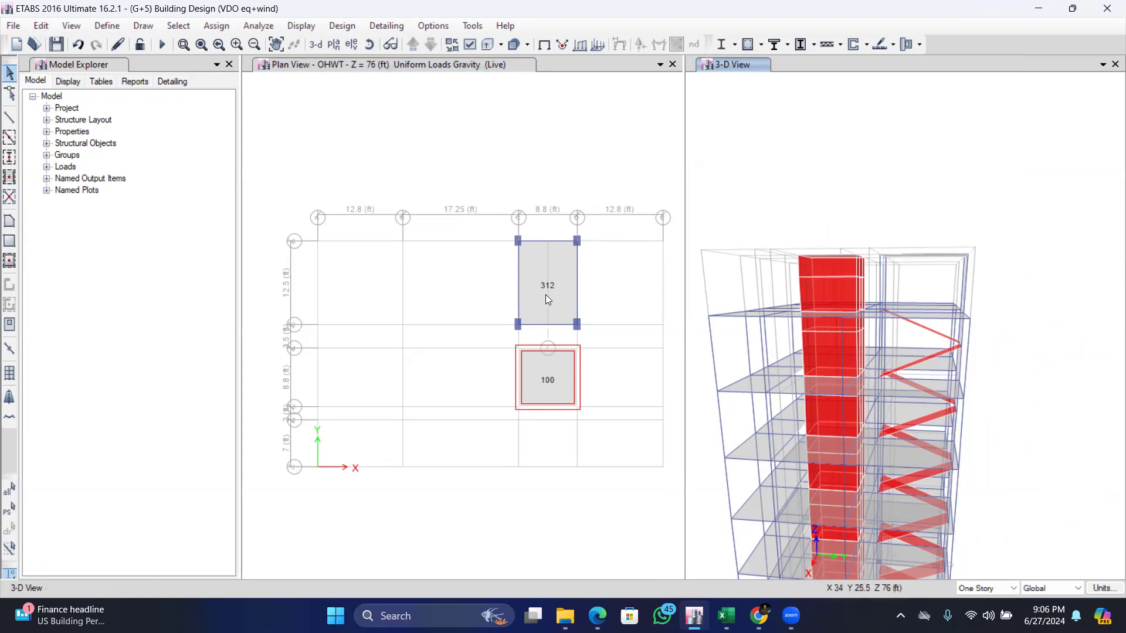
Assign a distributed PW load of 0.5 kip/ft to the four OHWT beams around the staircase bay.
click(519, 258)
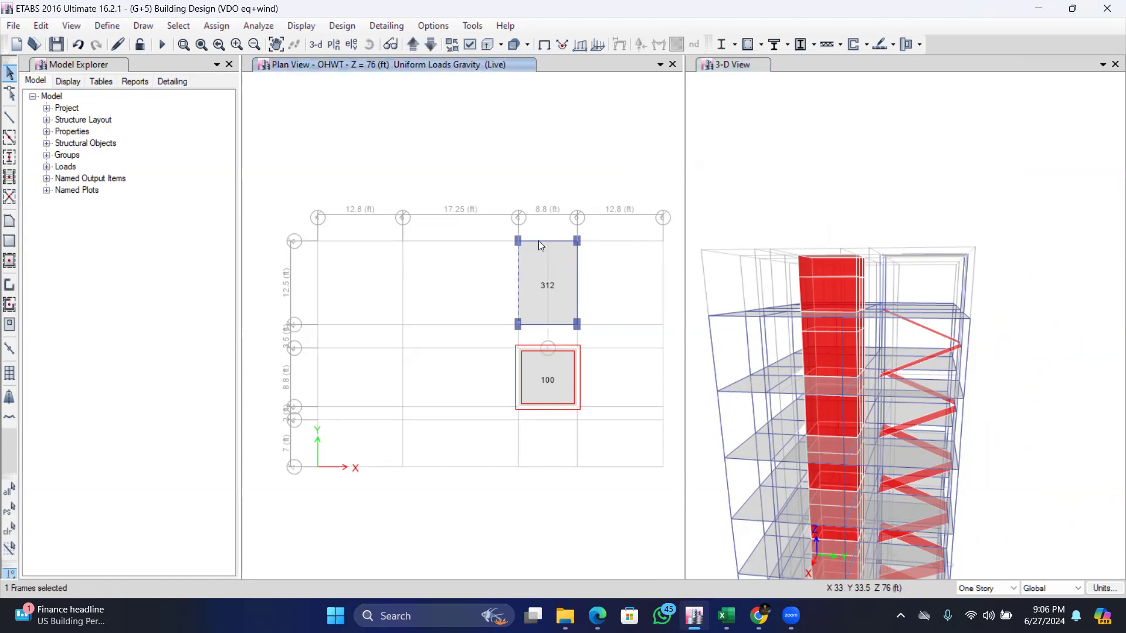
click(539, 241)
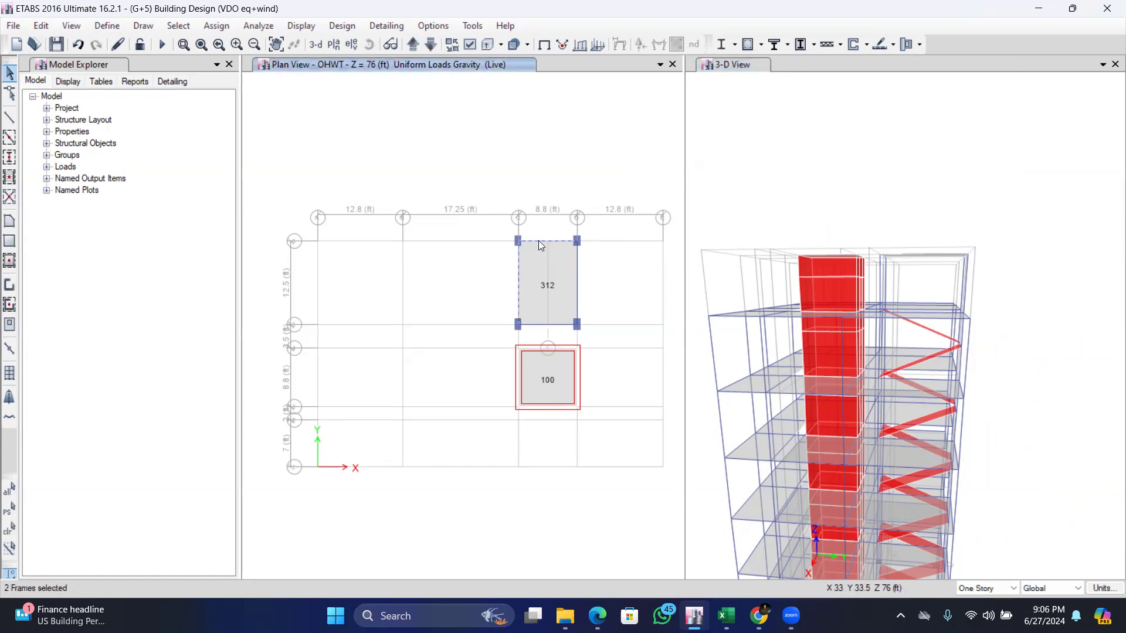
click(577, 271)
click(215, 27)
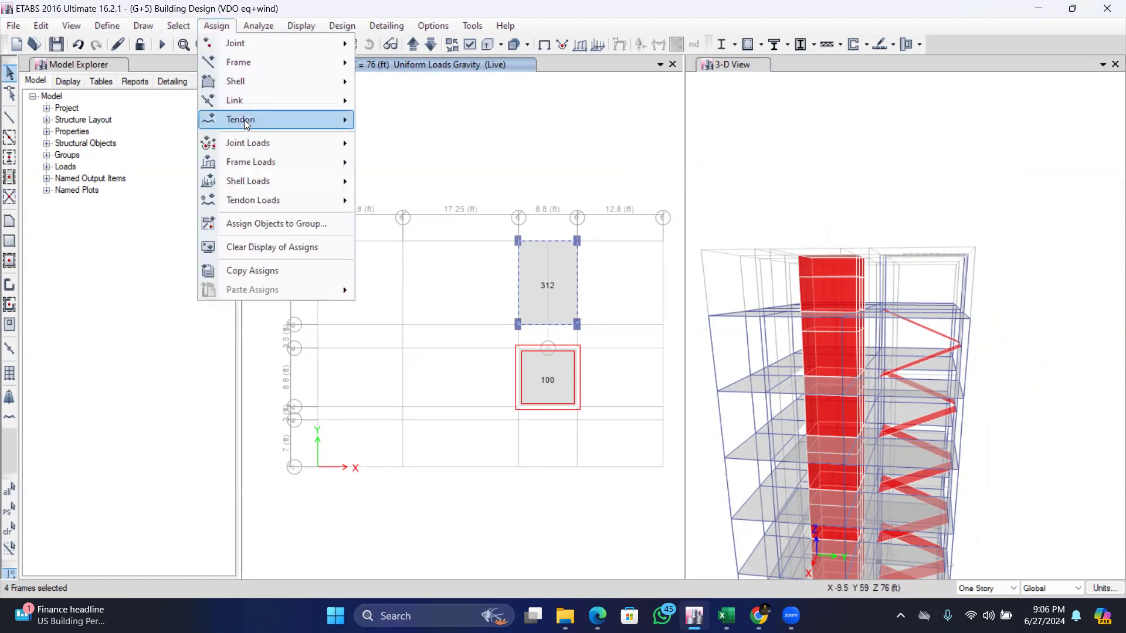
mouse_move(281, 162)
click(410, 183)
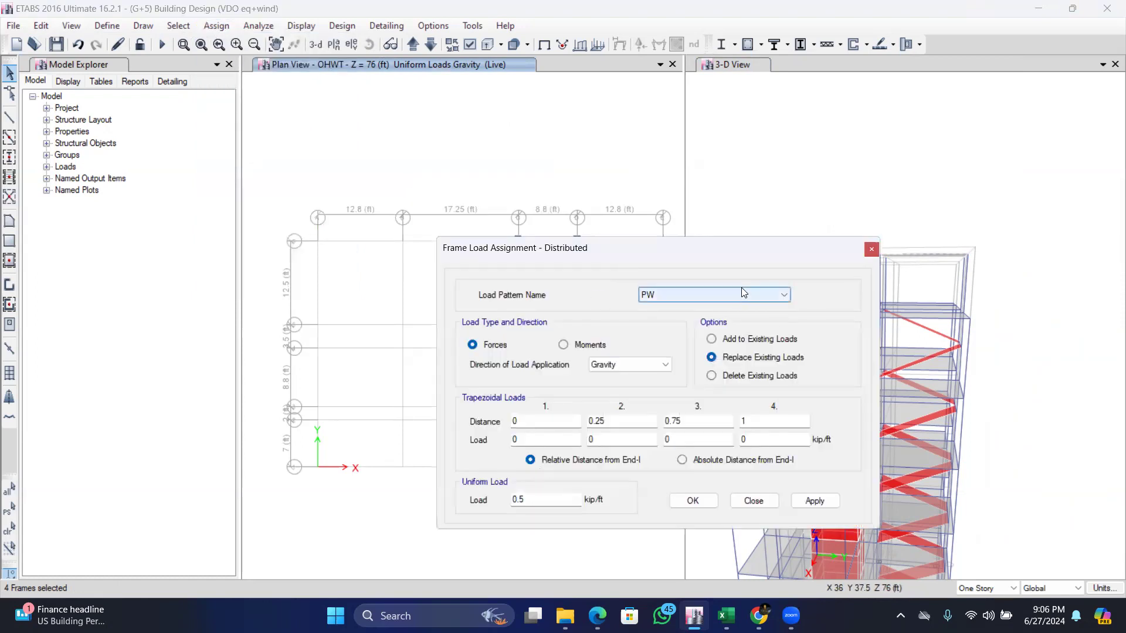
click(697, 302)
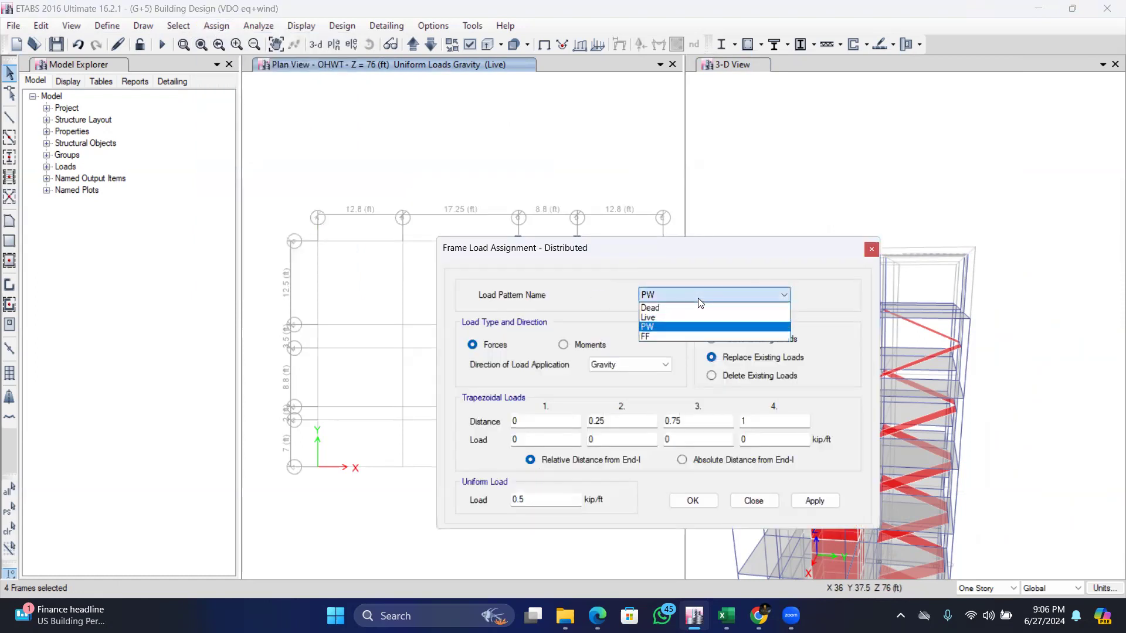
click(663, 331)
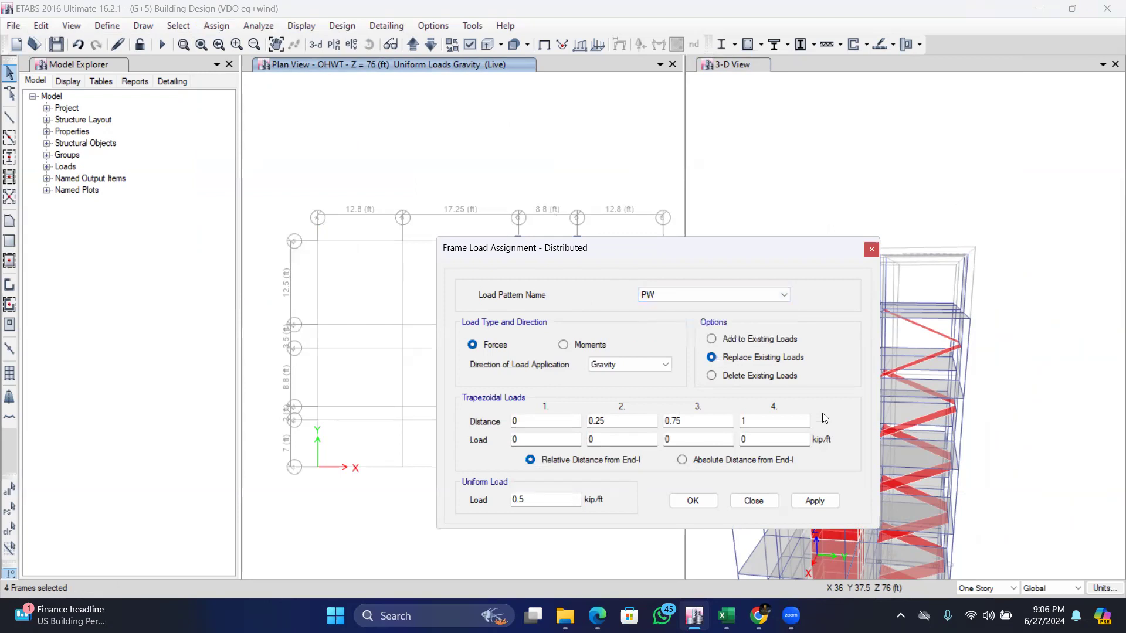
click(812, 502)
click(754, 501)
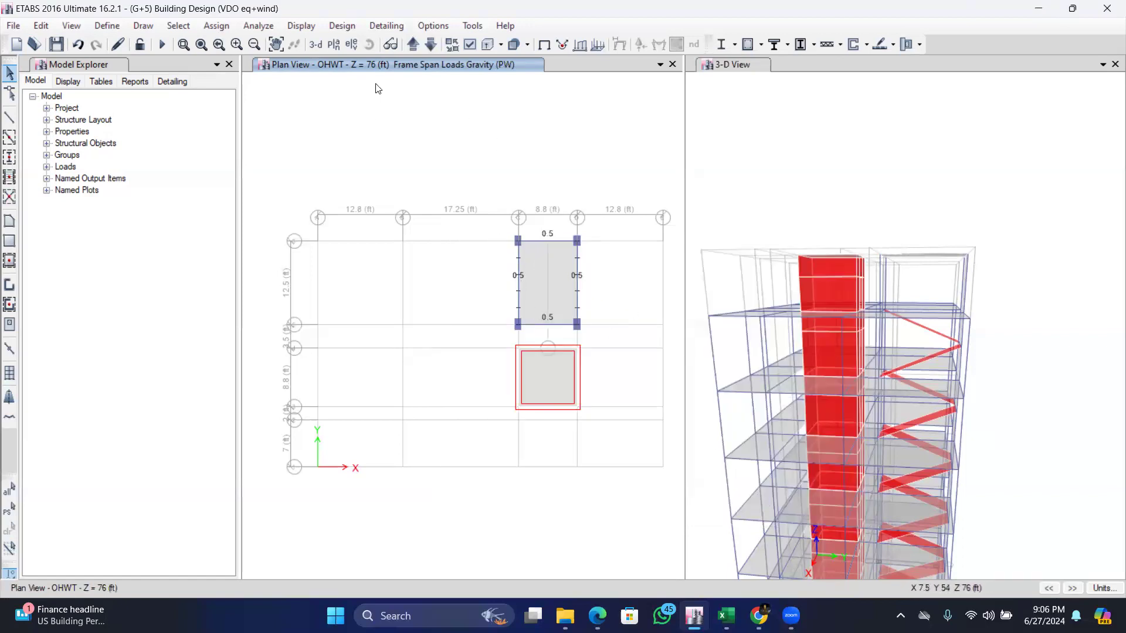
Delete the distributed PW loads from the Roof story's interior beams, keeping those on the perimeter and staircase bay beams.
click(433, 45)
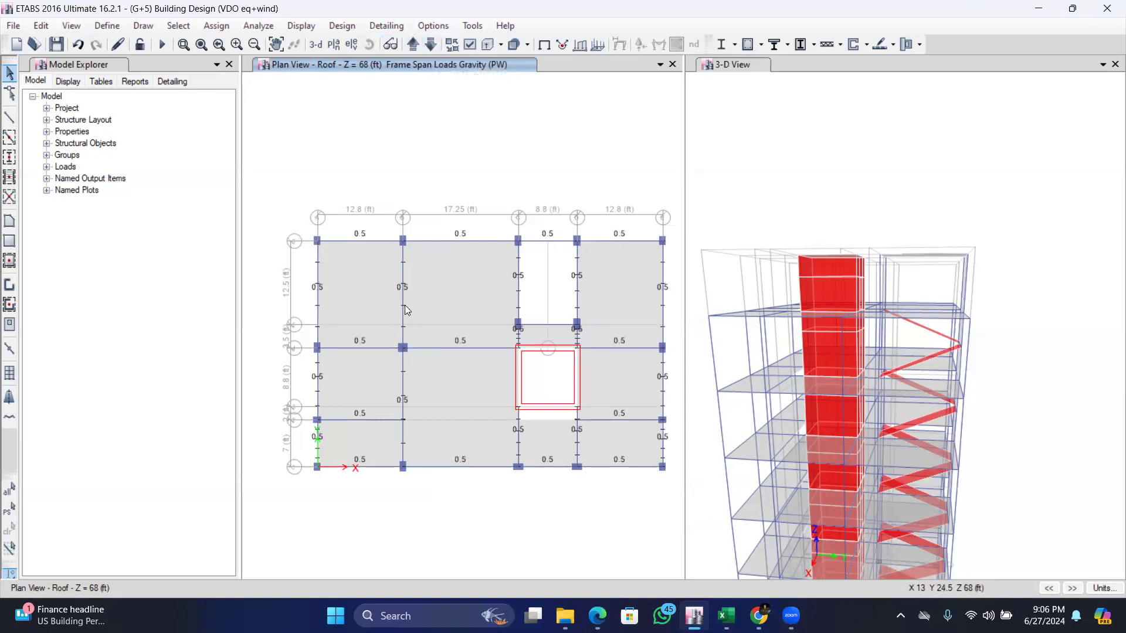
click(404, 286)
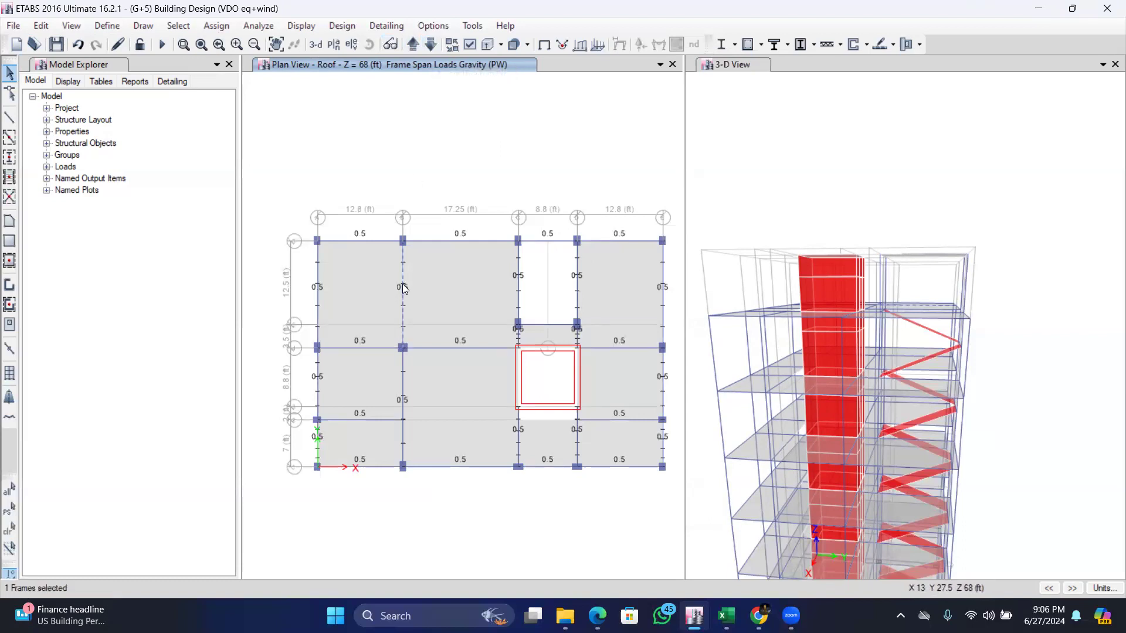
click(363, 353)
click(404, 378)
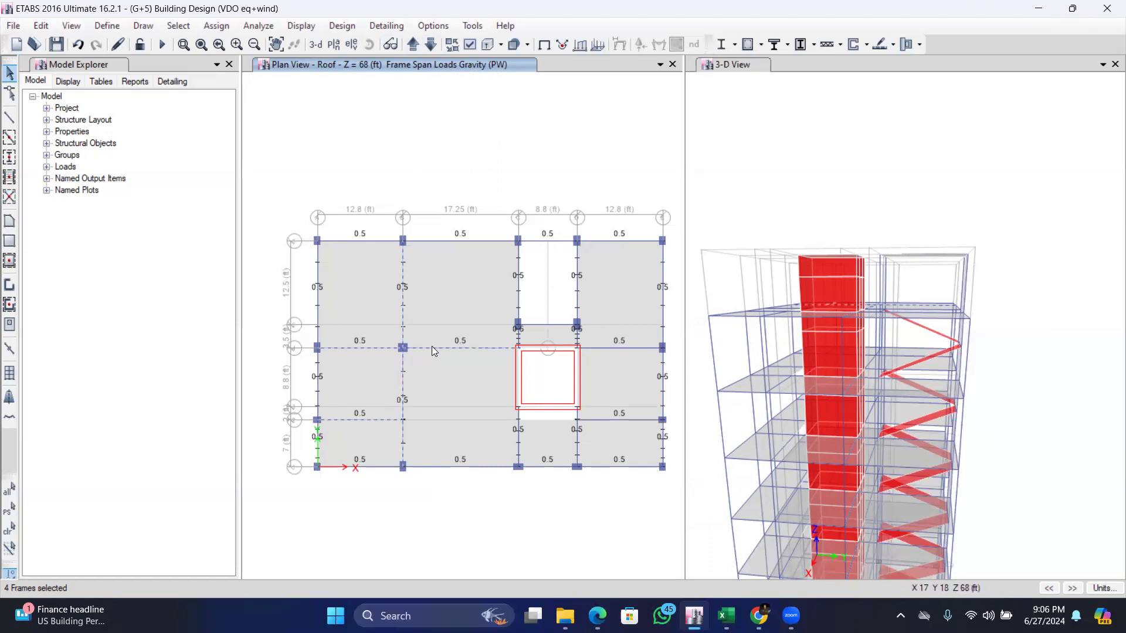
click(518, 338)
click(577, 340)
click(600, 420)
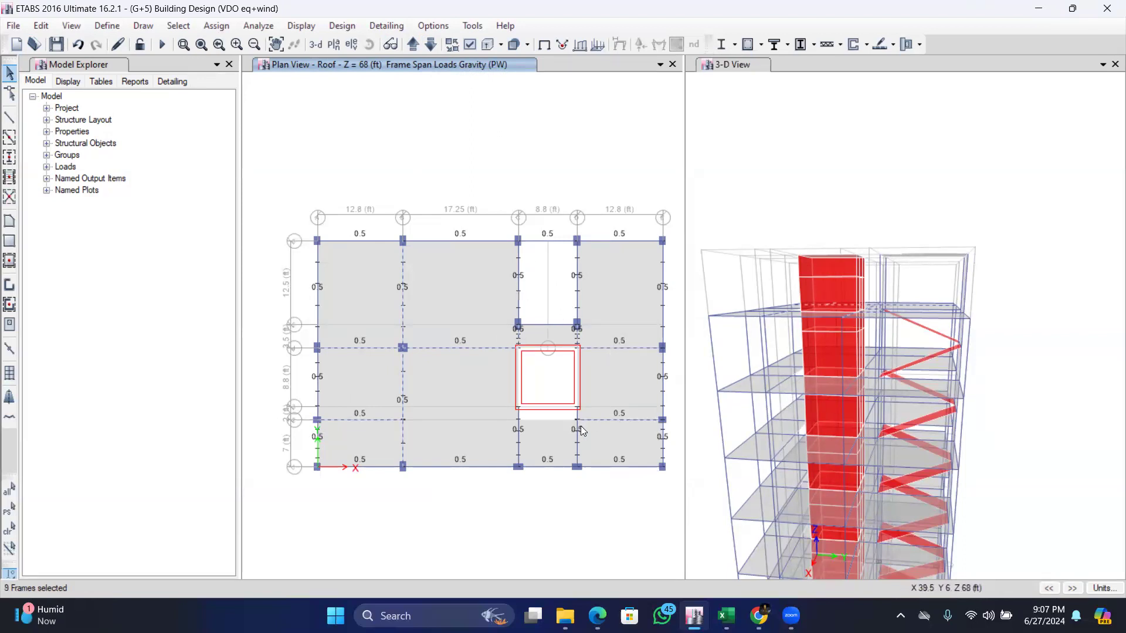
click(578, 426)
click(518, 422)
click(518, 426)
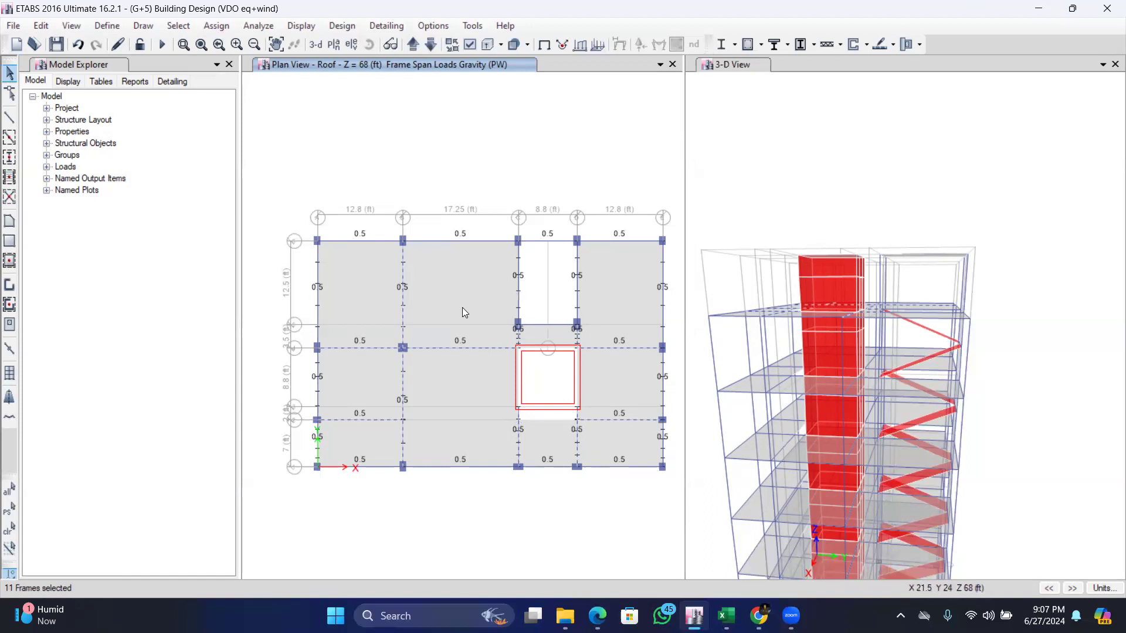
click(222, 28)
mouse_move(317, 169)
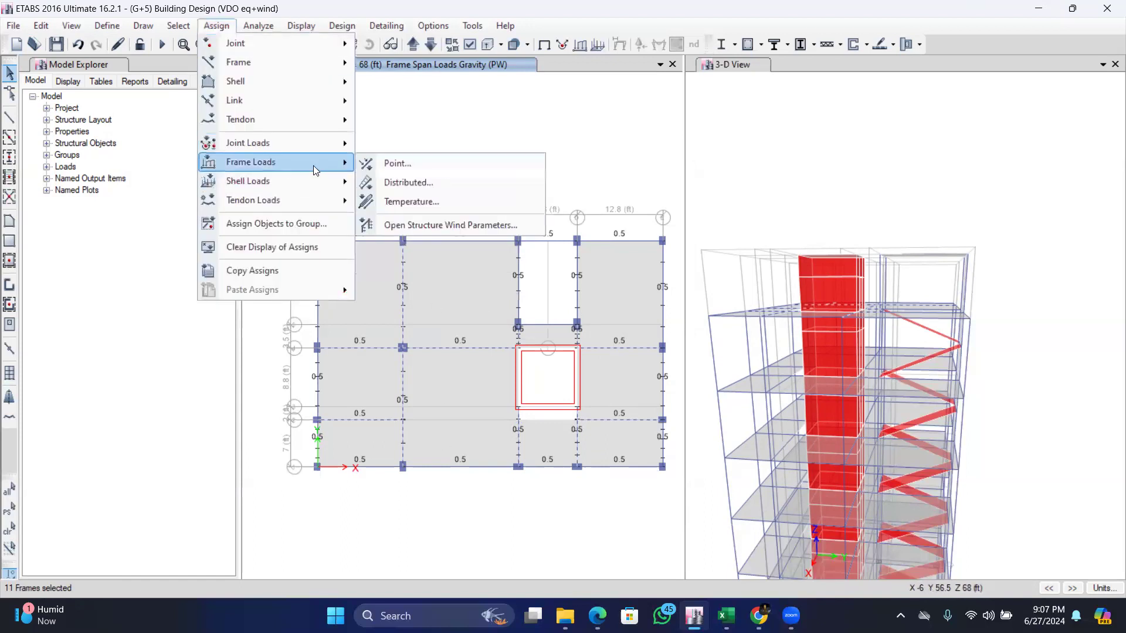
click(391, 183)
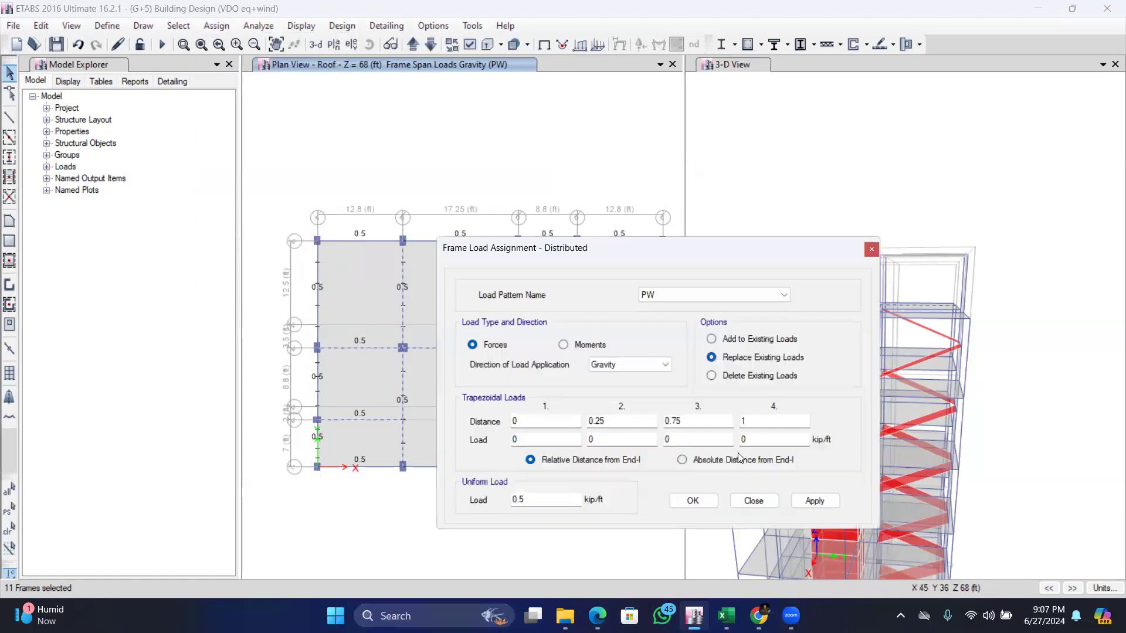
click(711, 376)
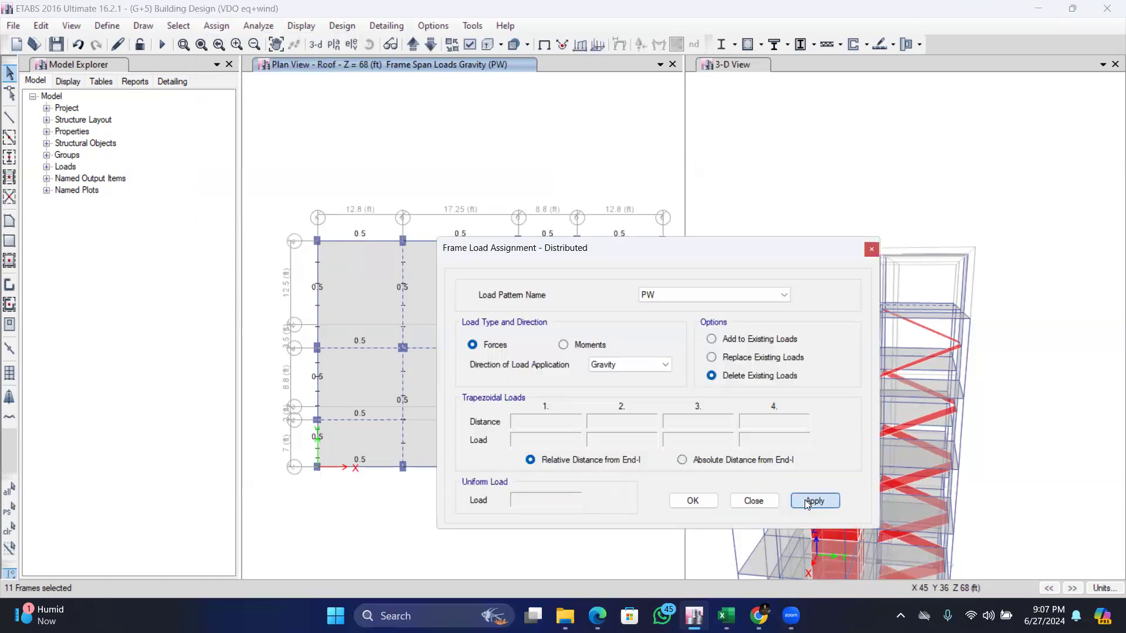
click(806, 500)
click(752, 500)
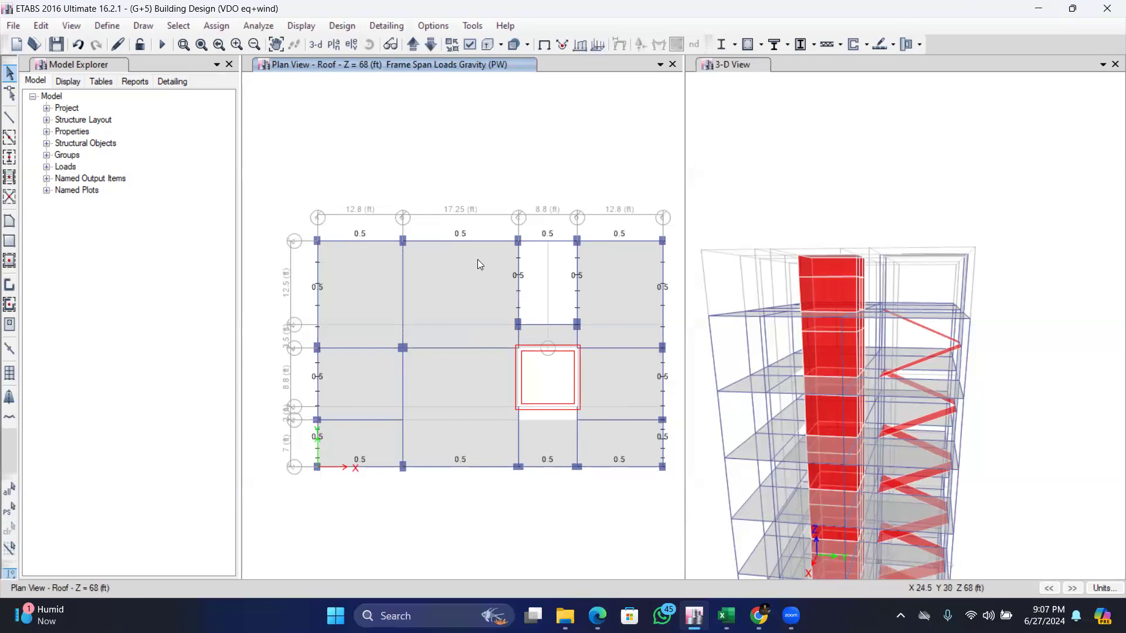
Assign a uniform distributed PW load of 0.15 kip/ft in the gravity direction to the Roof perimeter beams outside the staircase bay, replacing existing loads.
click(368, 240)
click(428, 241)
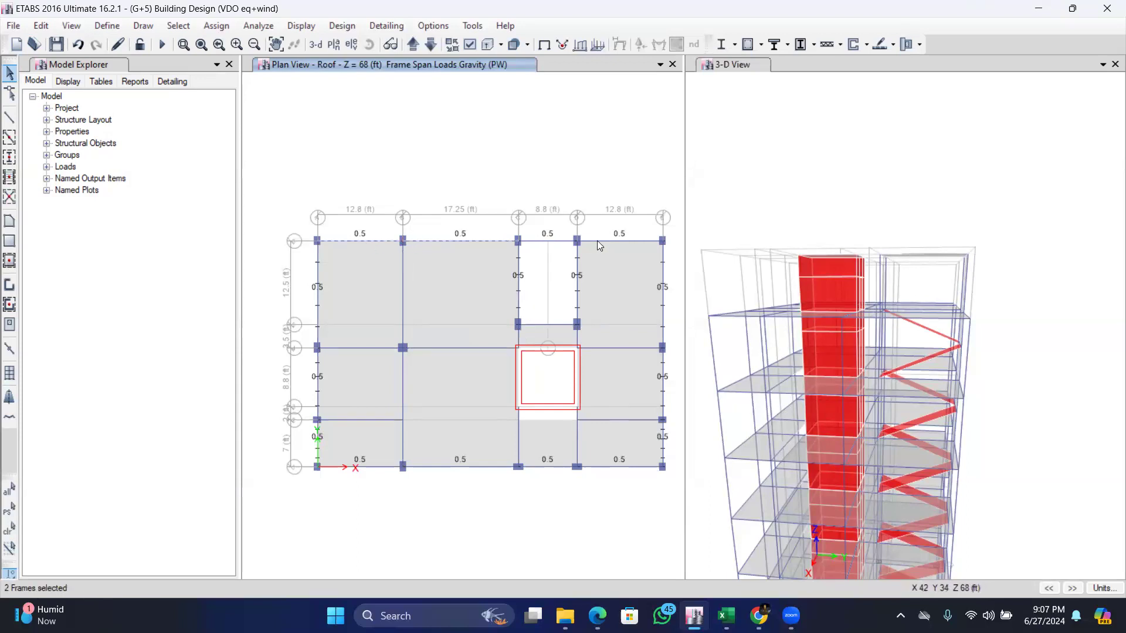
click(665, 324)
click(620, 467)
click(541, 468)
click(370, 469)
click(317, 448)
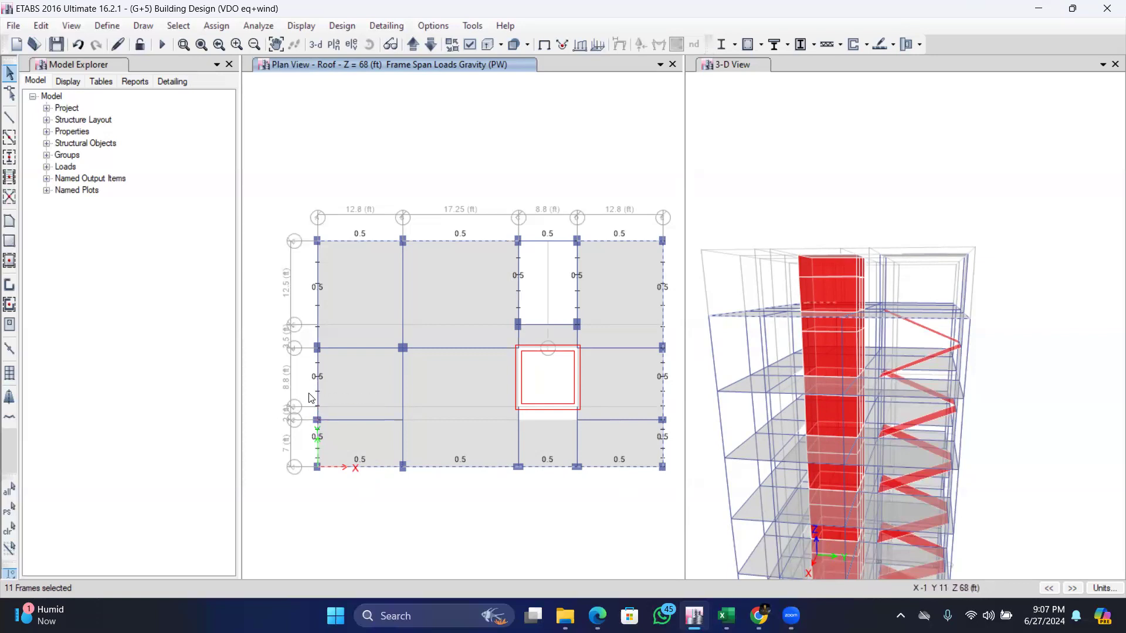
click(317, 301)
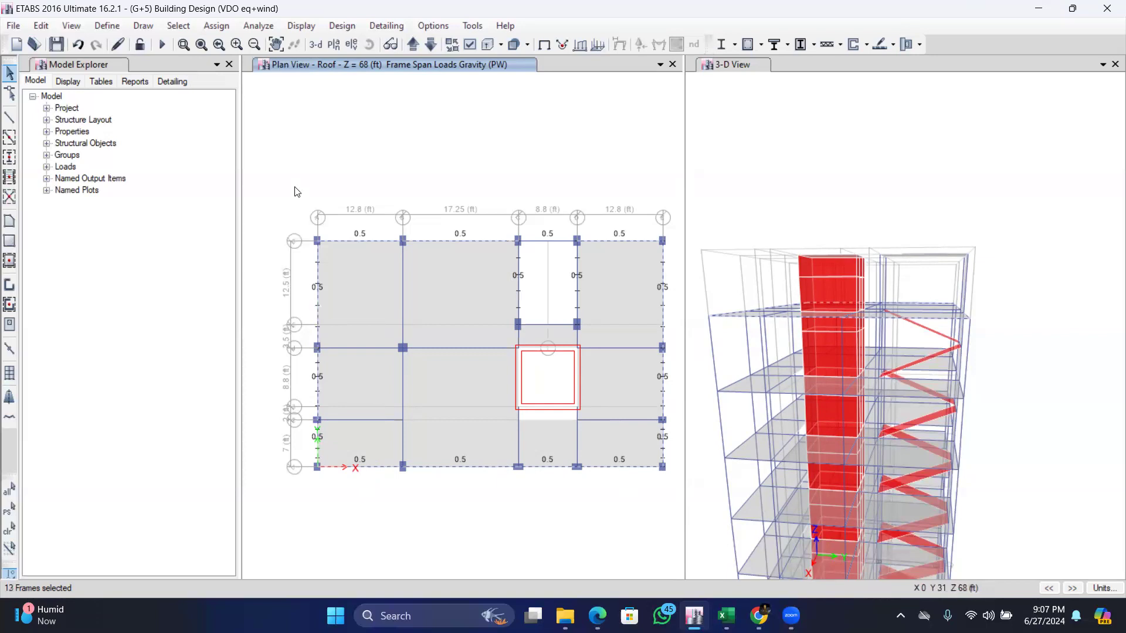
click(213, 28)
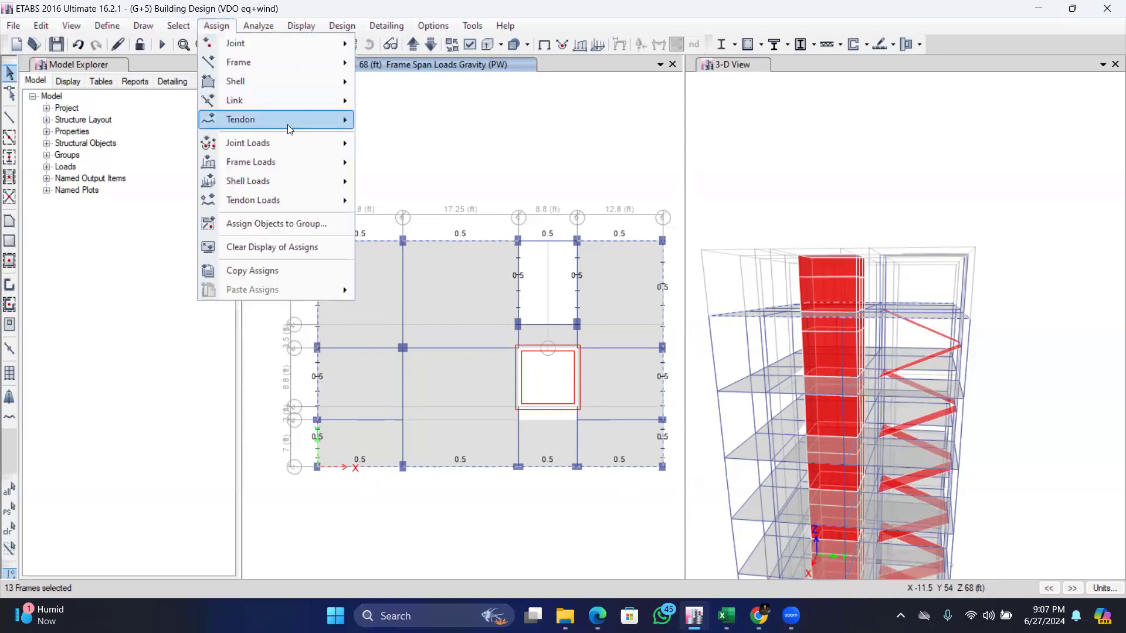
mouse_move(311, 164)
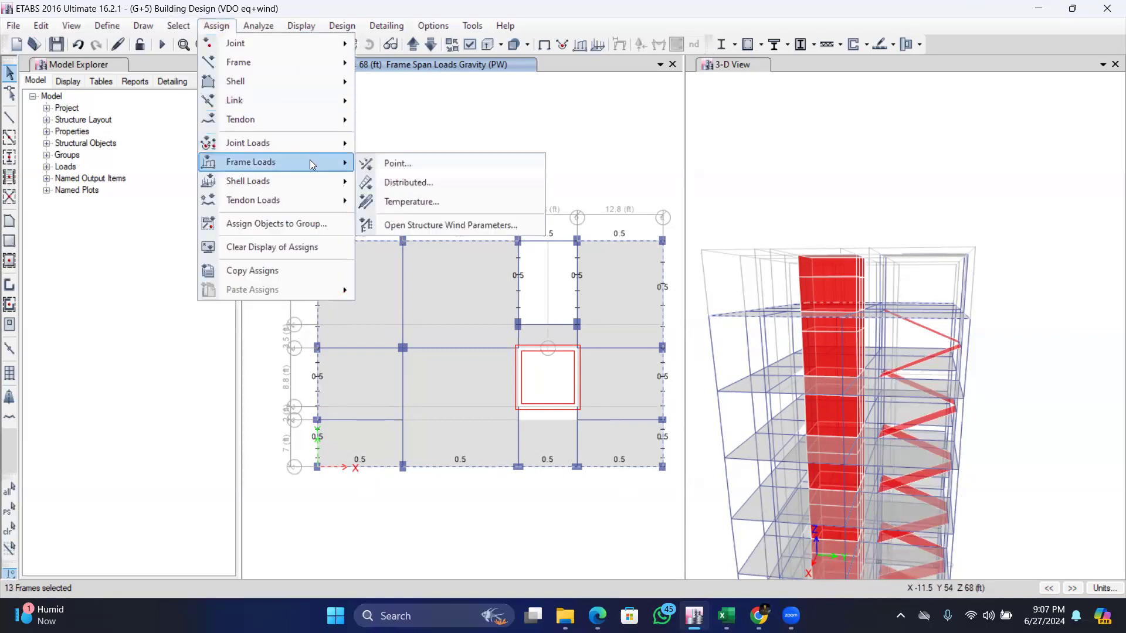
click(395, 184)
click(546, 497)
key(BackSpace)
text(15)
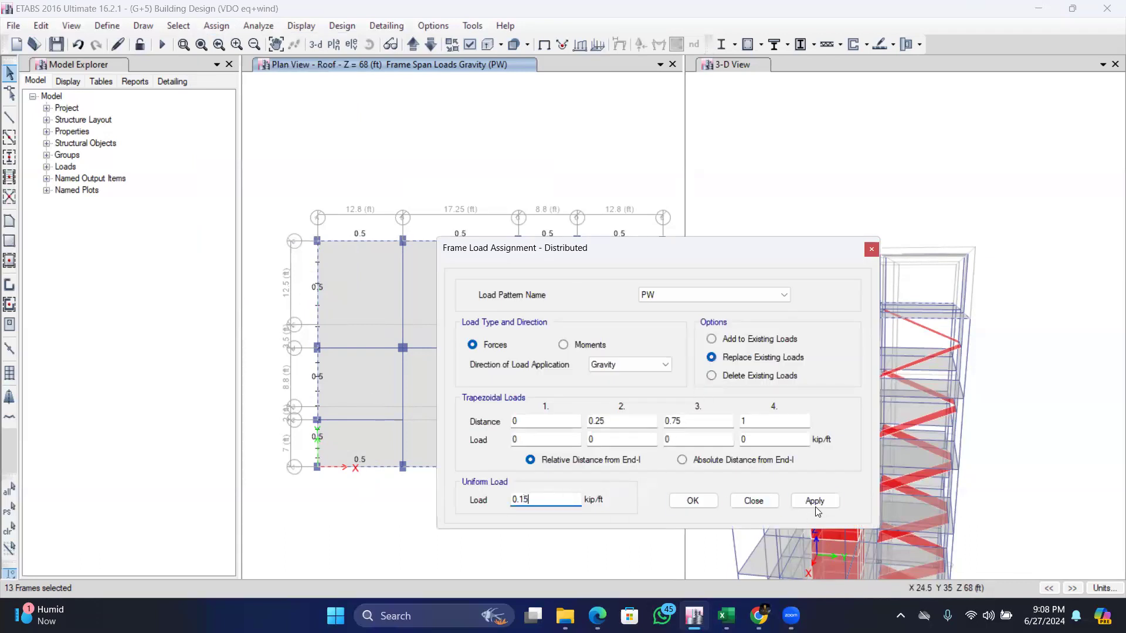
click(814, 502)
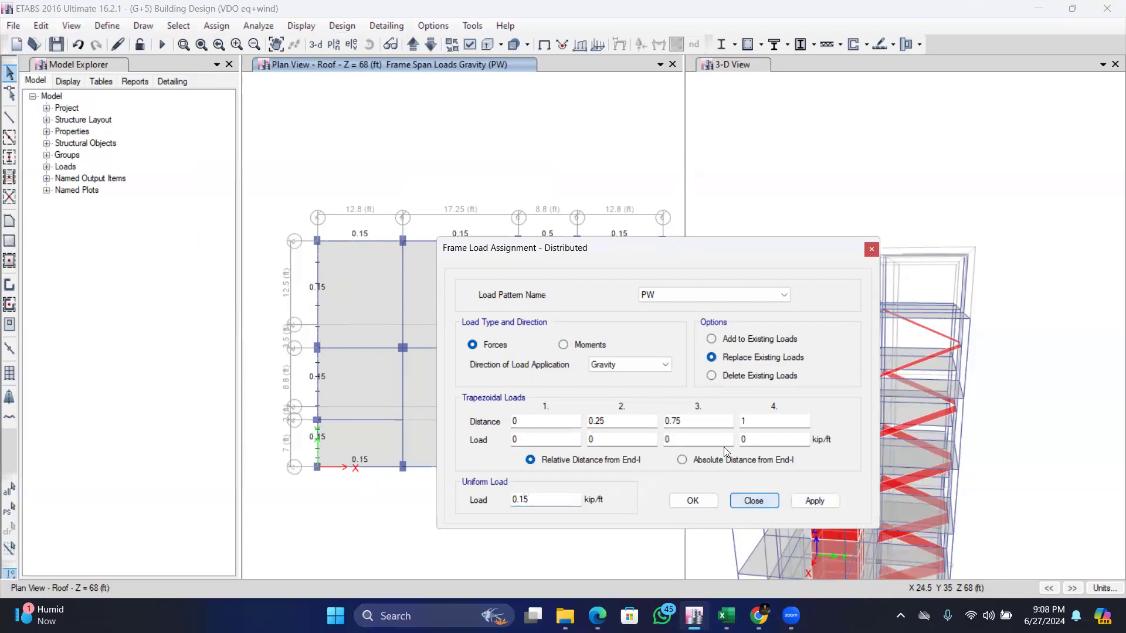
click(768, 500)
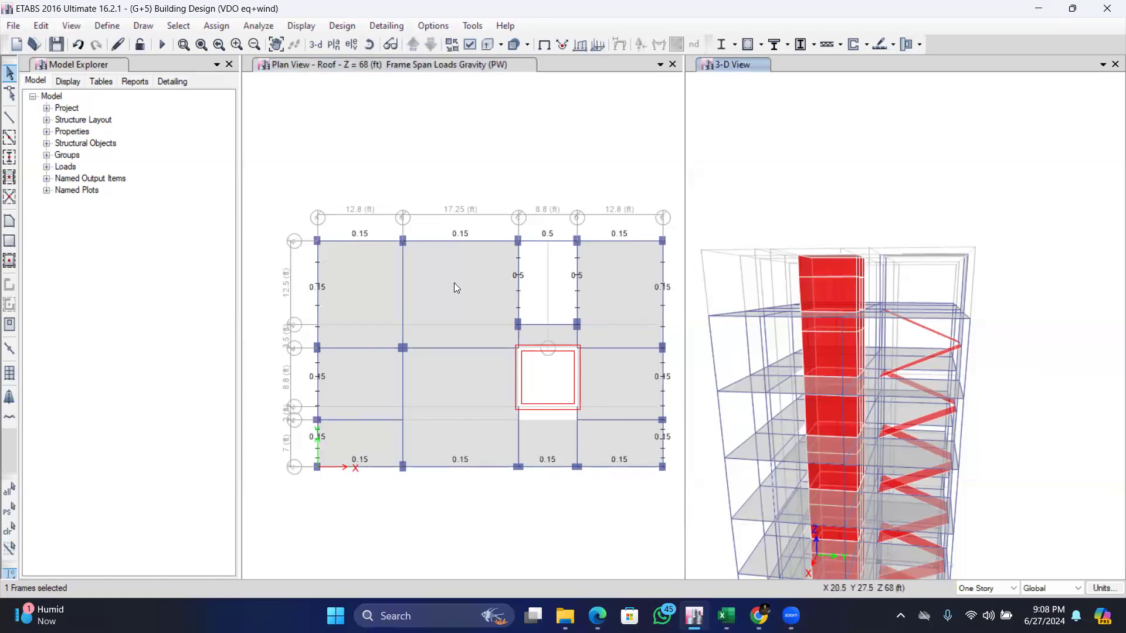
Check the definition of diaphragm D1 and accept it with Rigid rigidity.
click(336, 66)
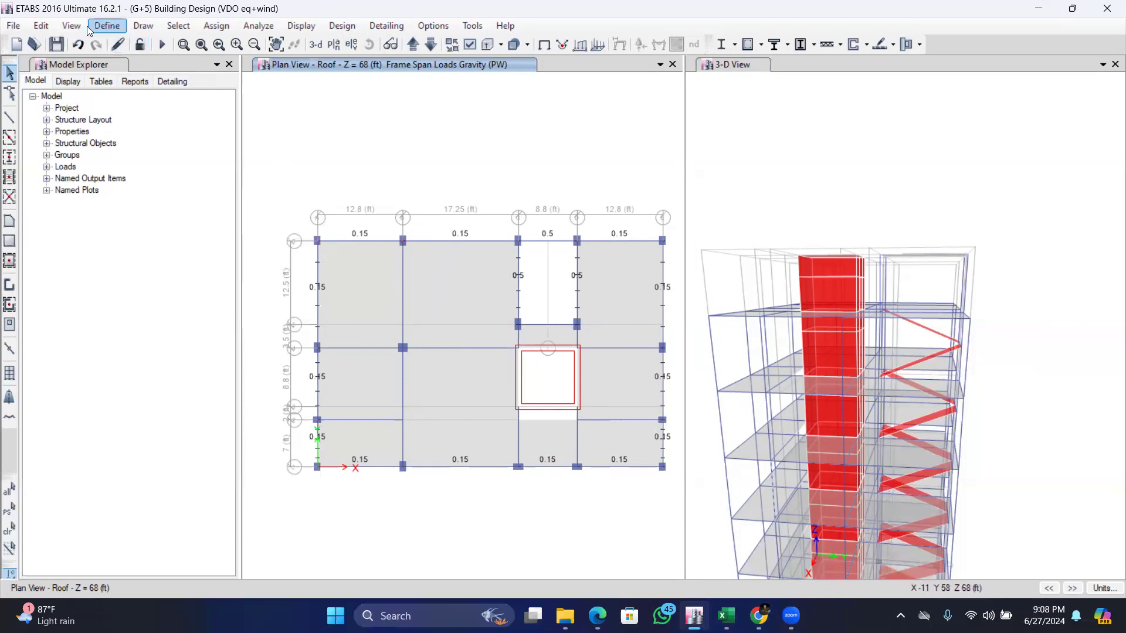
click(120, 26)
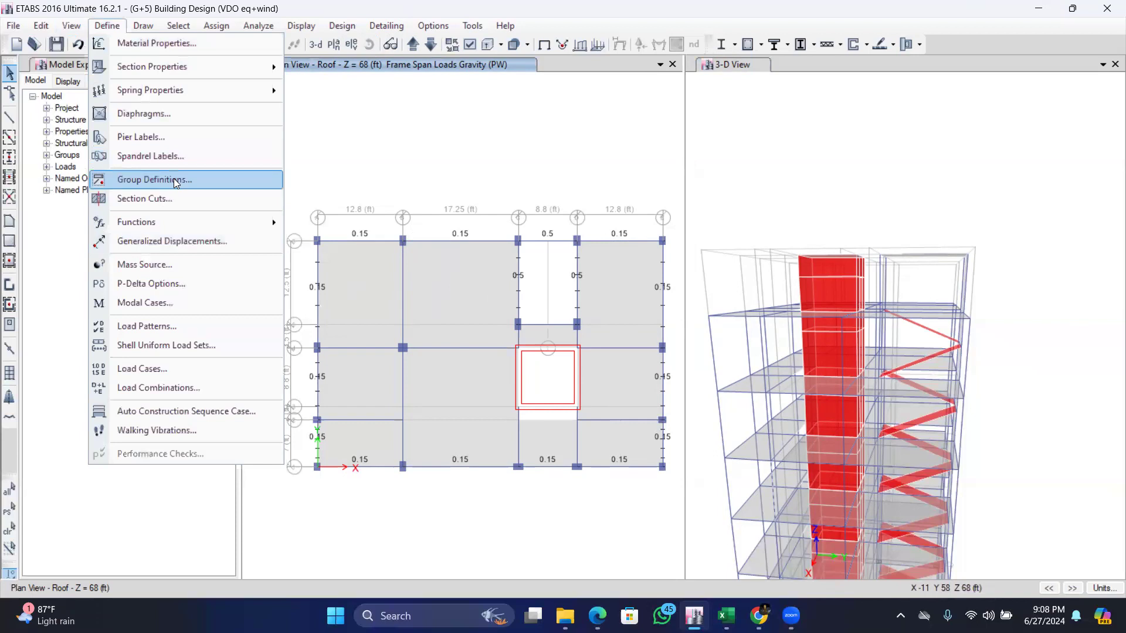
click(76, 29)
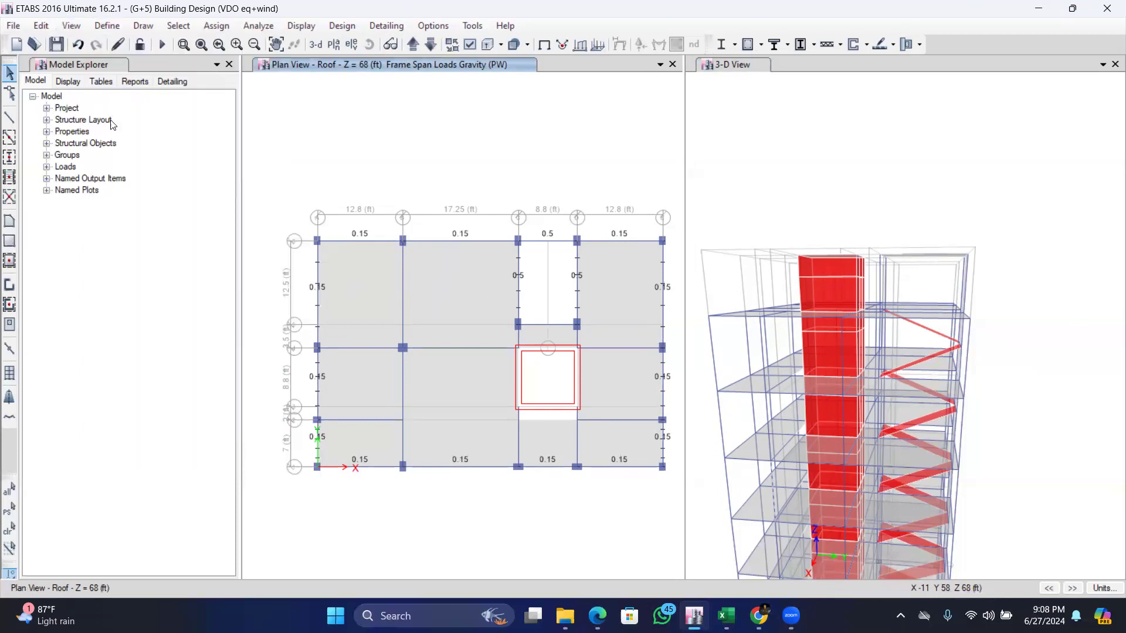
click(109, 29)
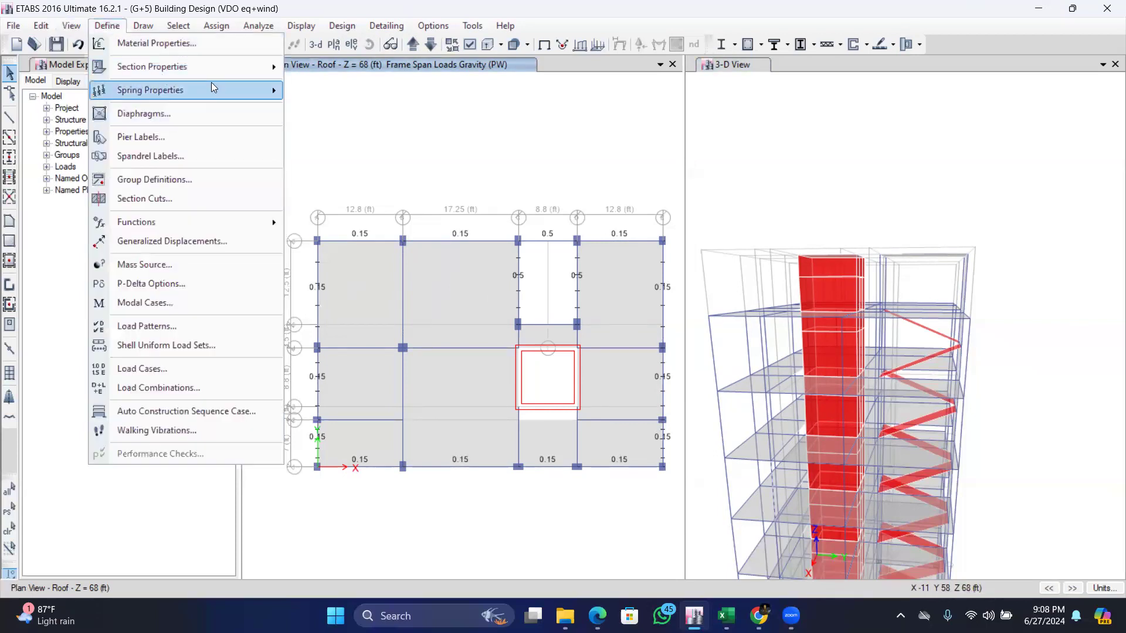
click(196, 115)
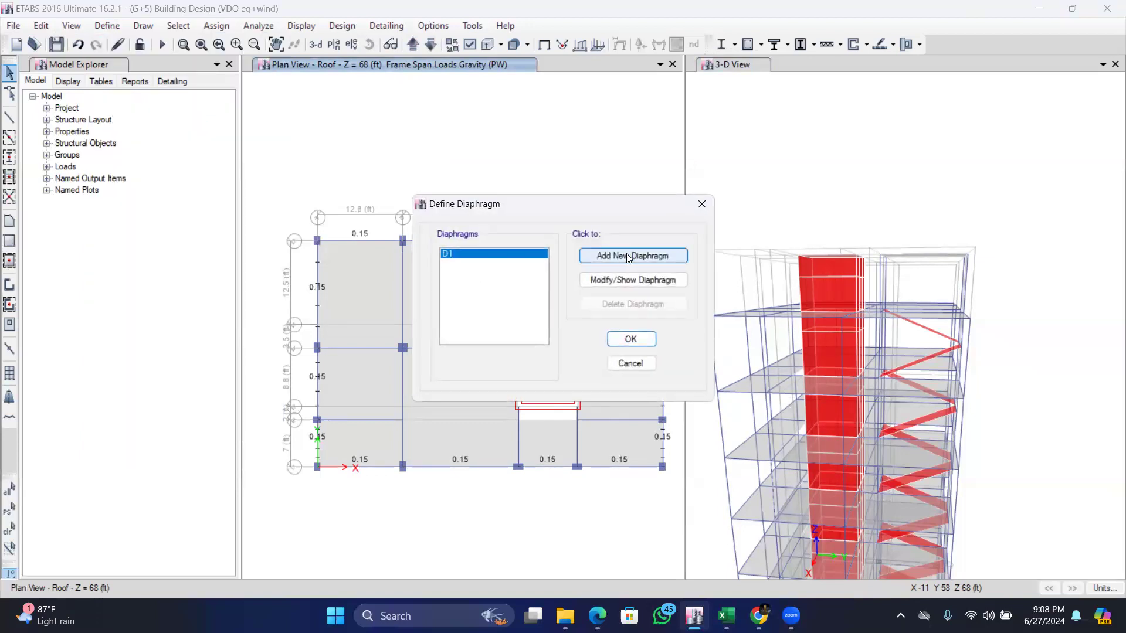
click(610, 280)
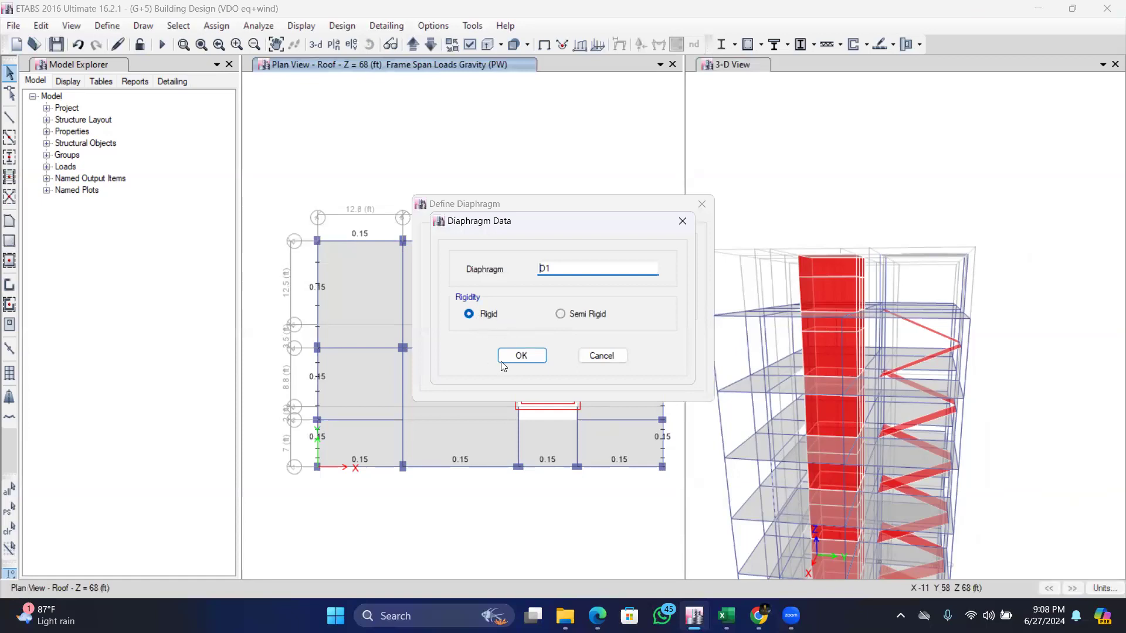
click(522, 356)
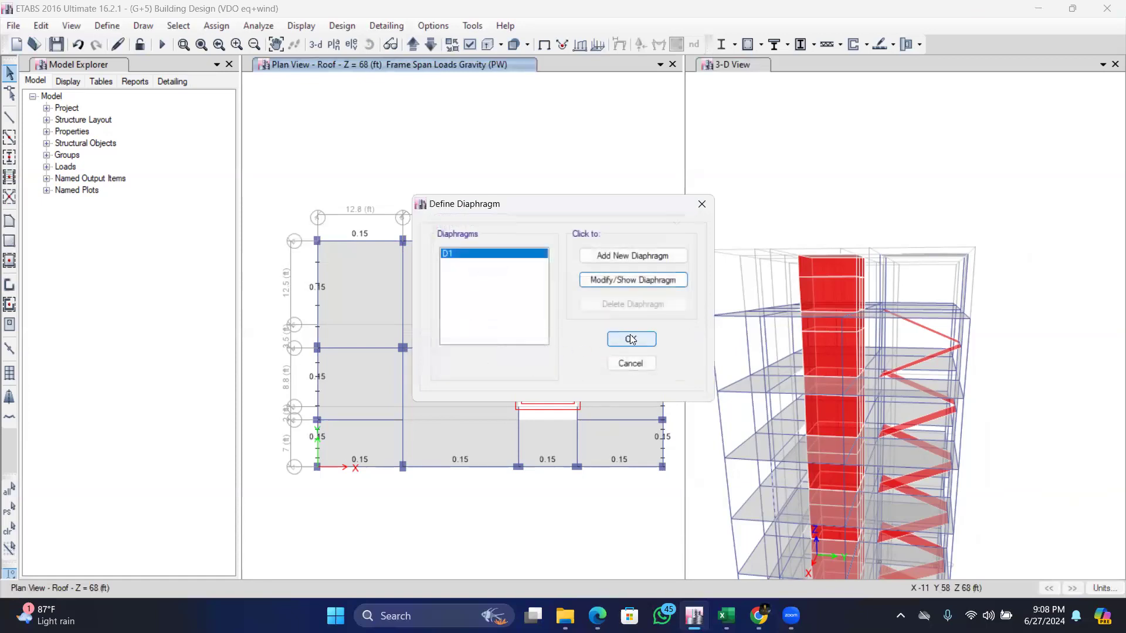
click(632, 339)
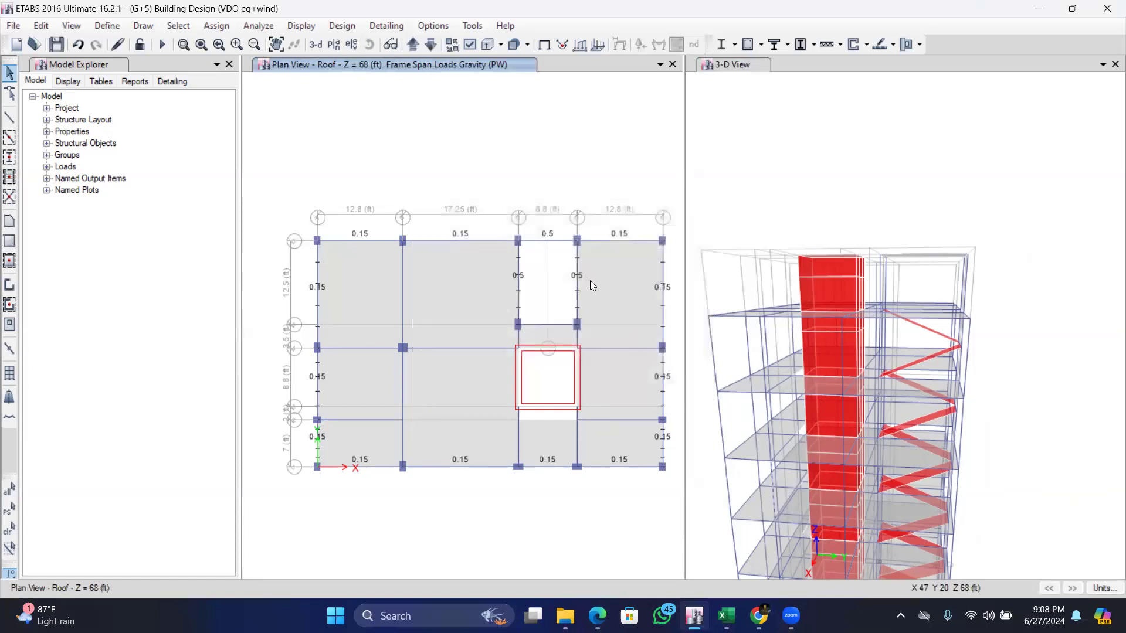
Select the slabs by their Slab 4 inch and Slab 5 inch properties and assign diaphragm D1 to them.
click(180, 26)
mouse_move(269, 43)
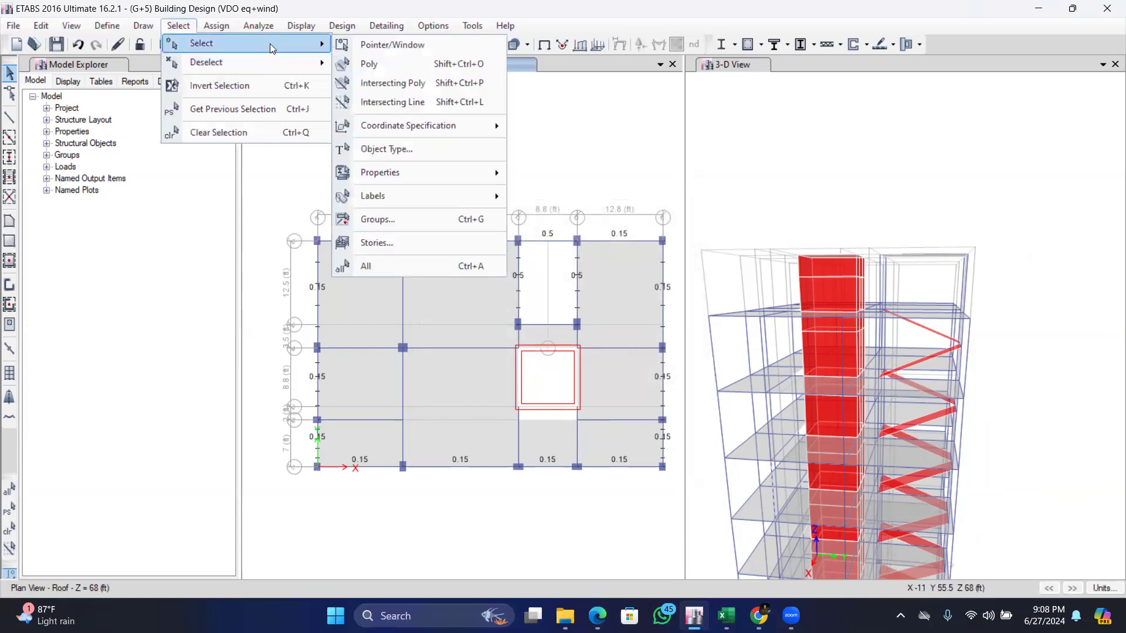
mouse_move(453, 169)
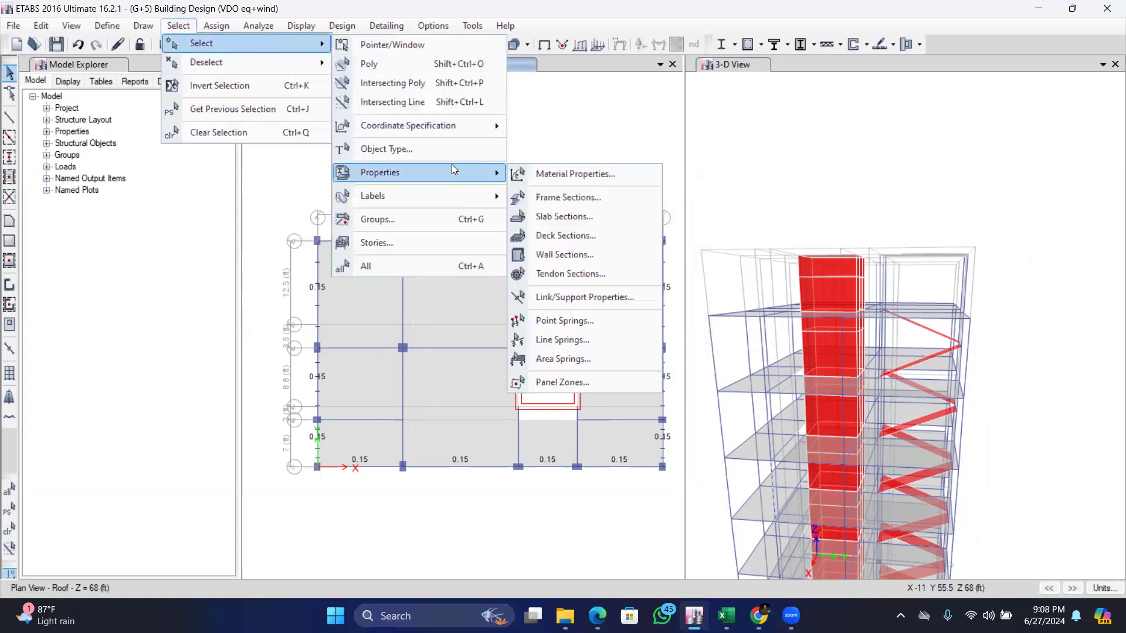
click(555, 217)
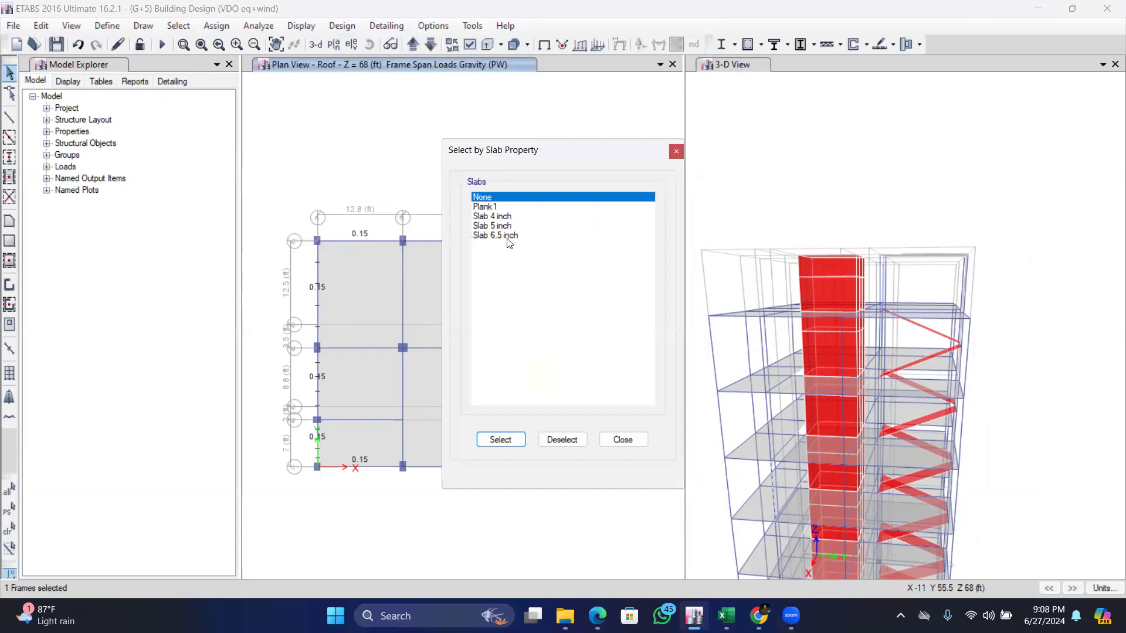
click(511, 218)
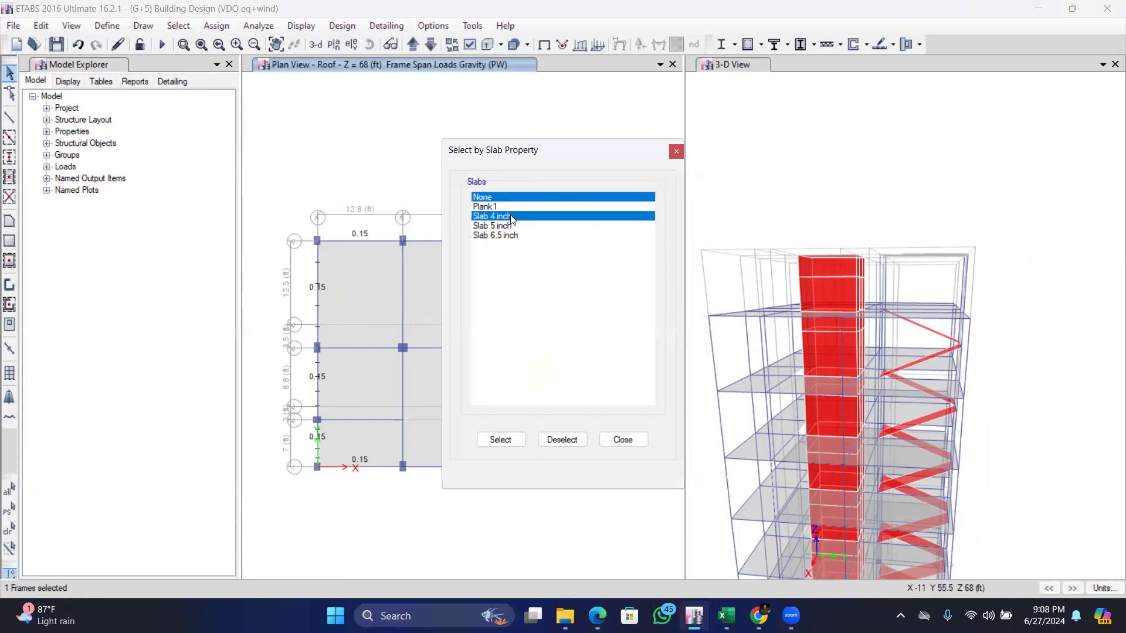
click(506, 227)
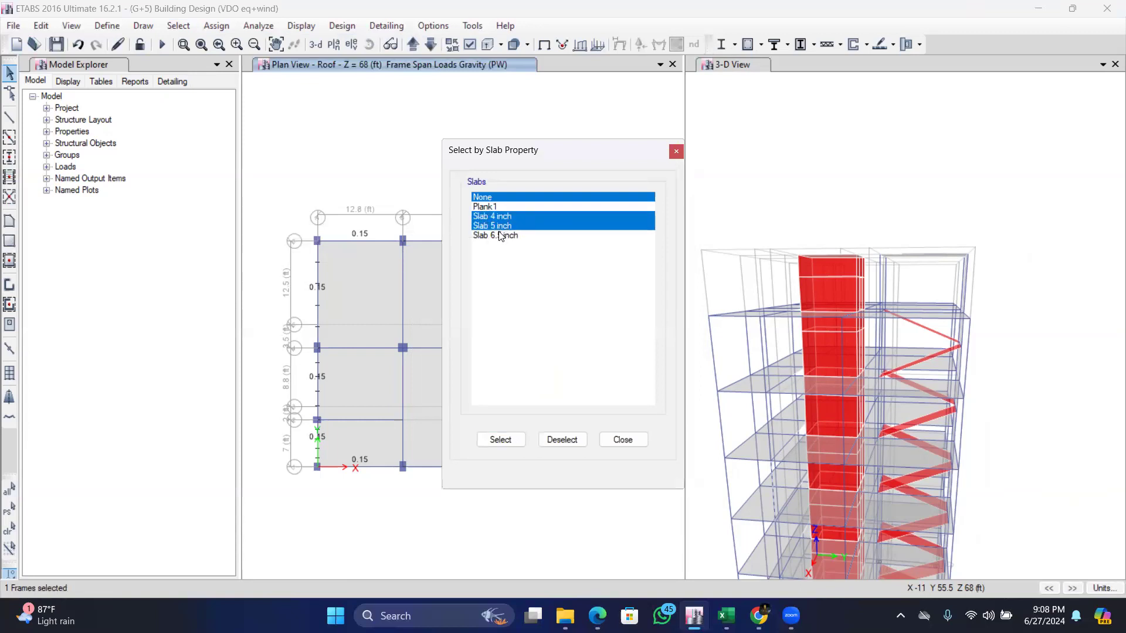
click(501, 441)
click(623, 440)
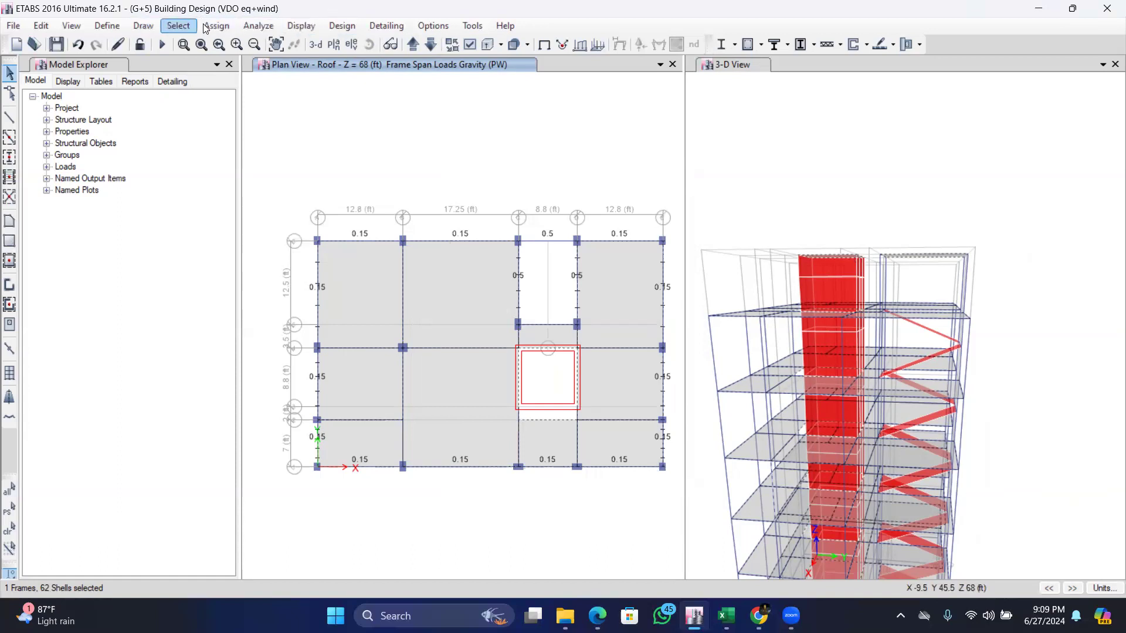
click(223, 25)
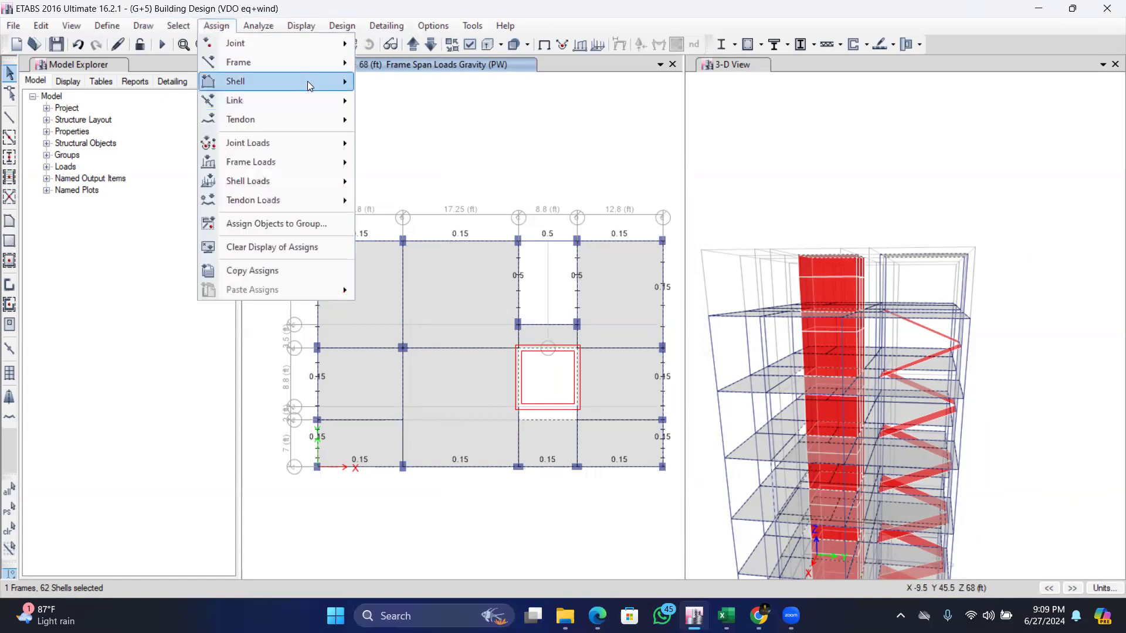
mouse_move(307, 81)
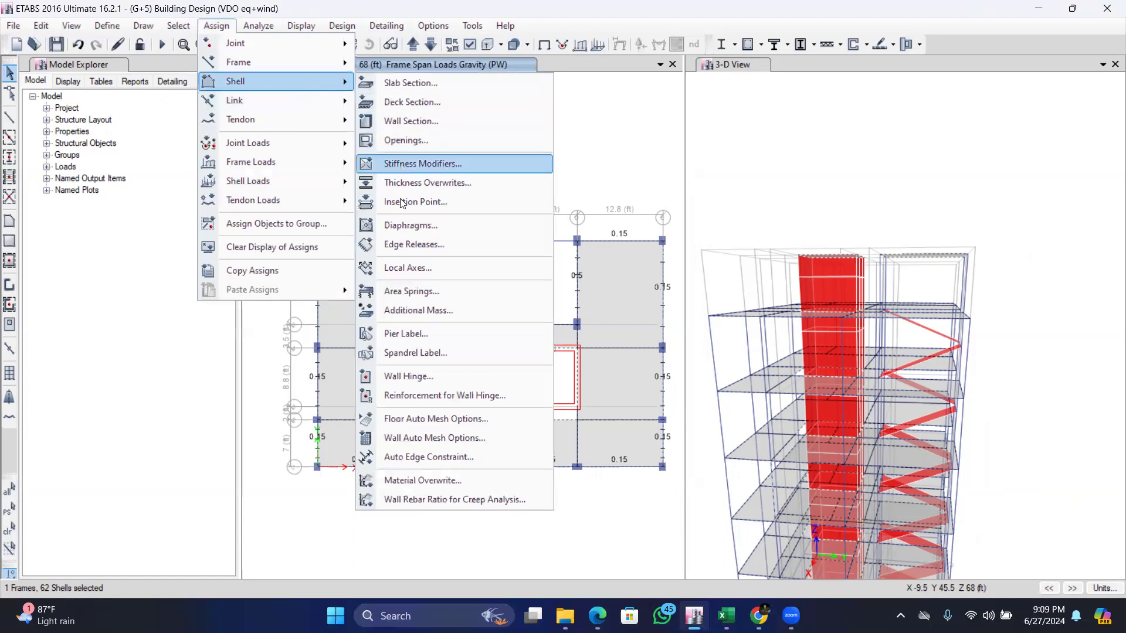
click(397, 226)
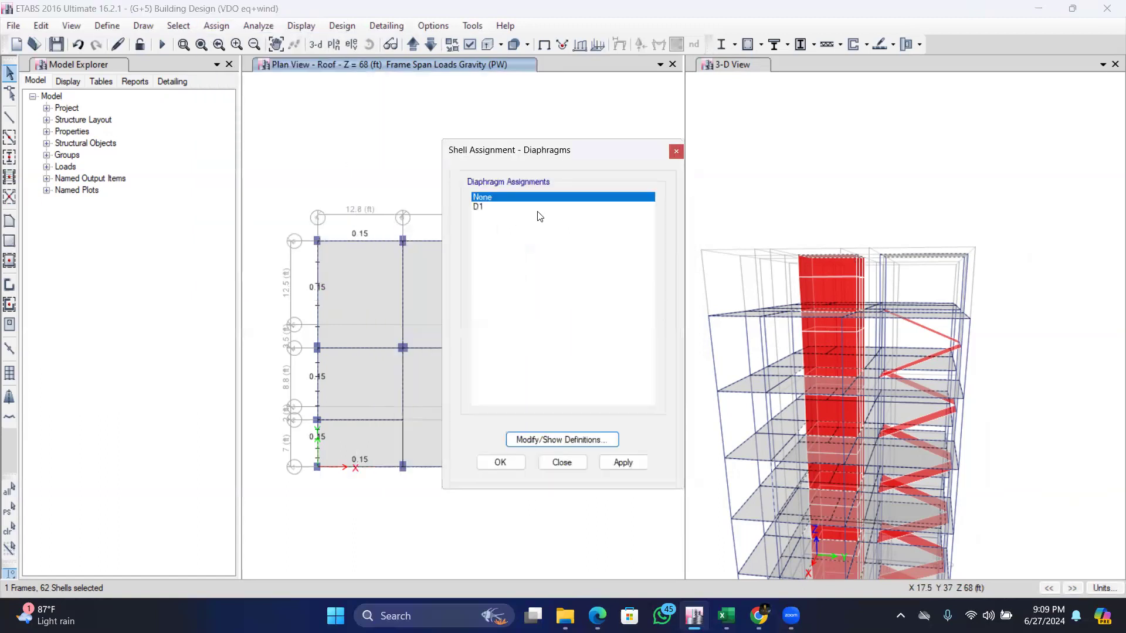
click(495, 210)
click(616, 465)
click(574, 463)
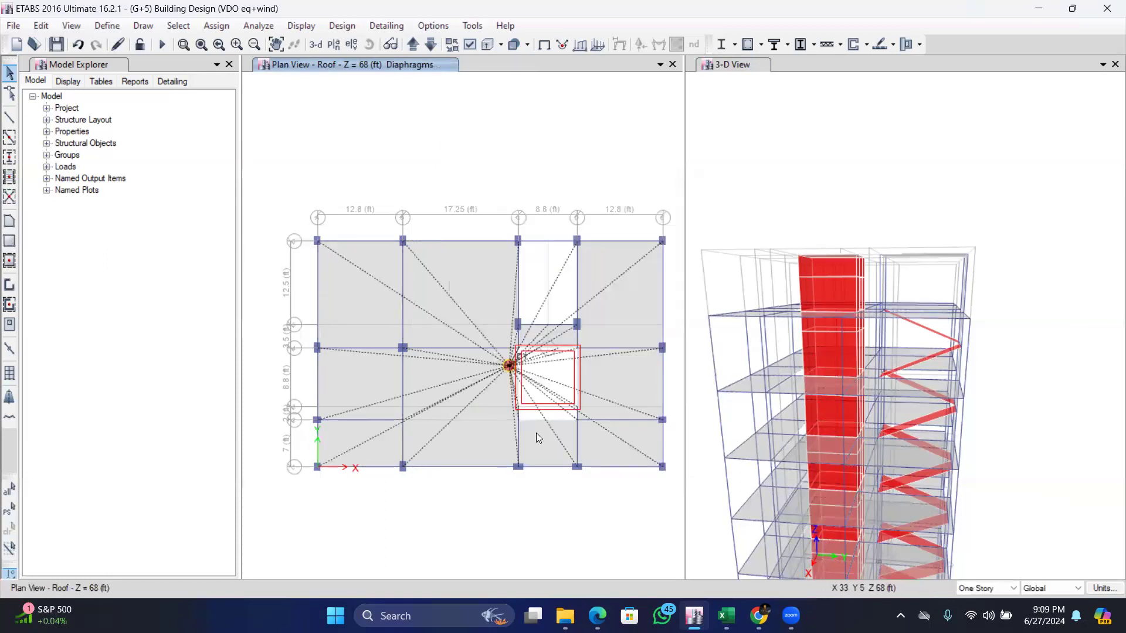
Add a new mass source and name it Mass.
click(110, 28)
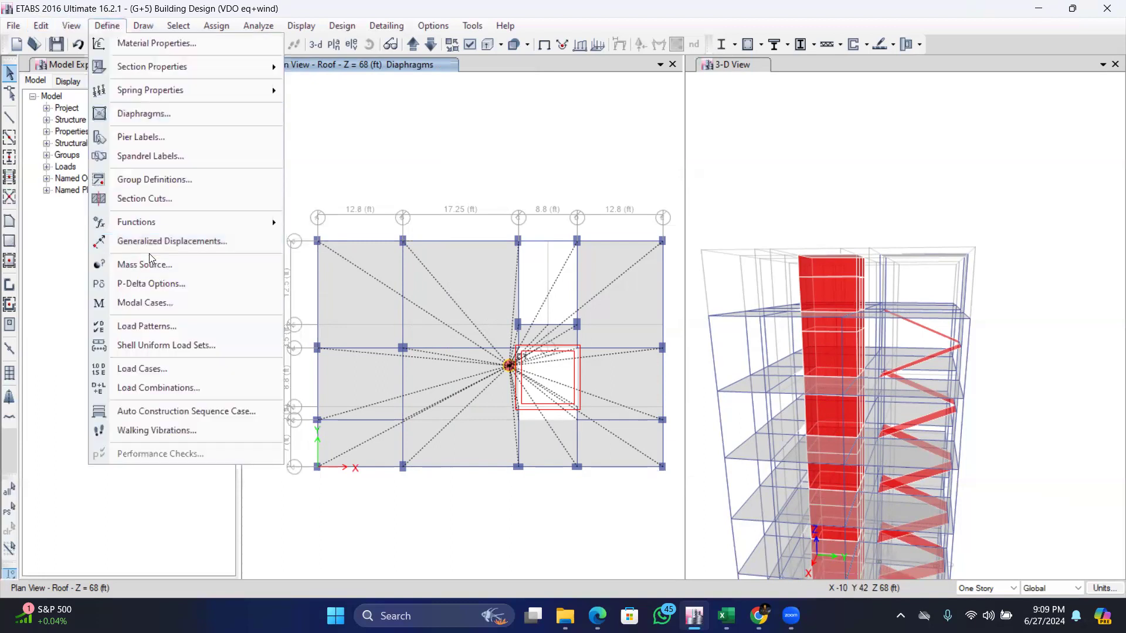
click(149, 267)
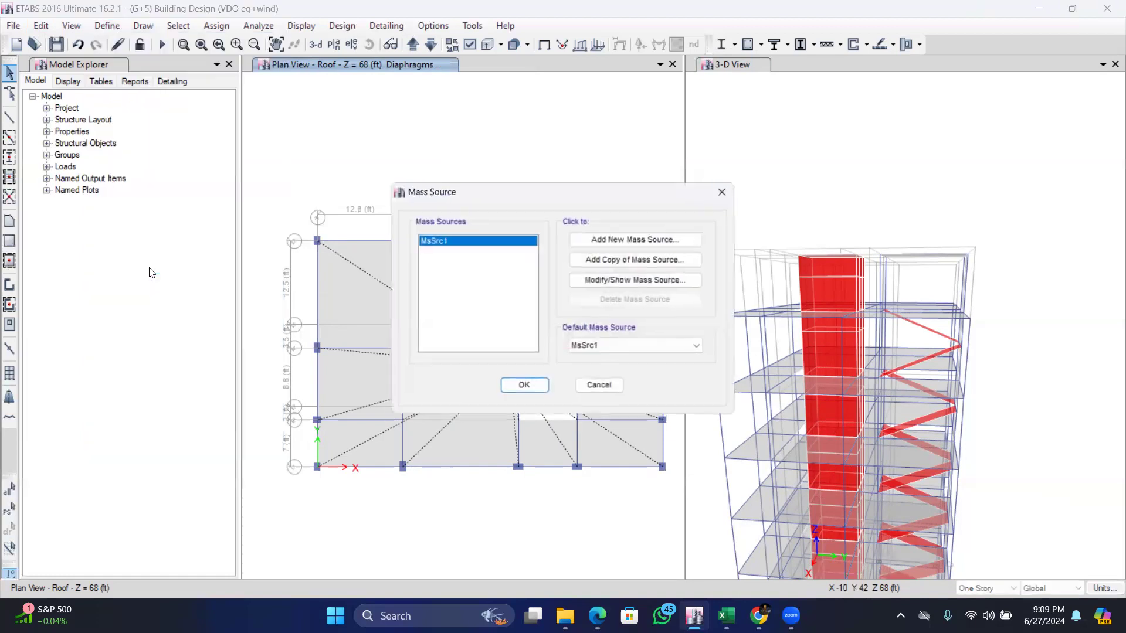
click(622, 240)
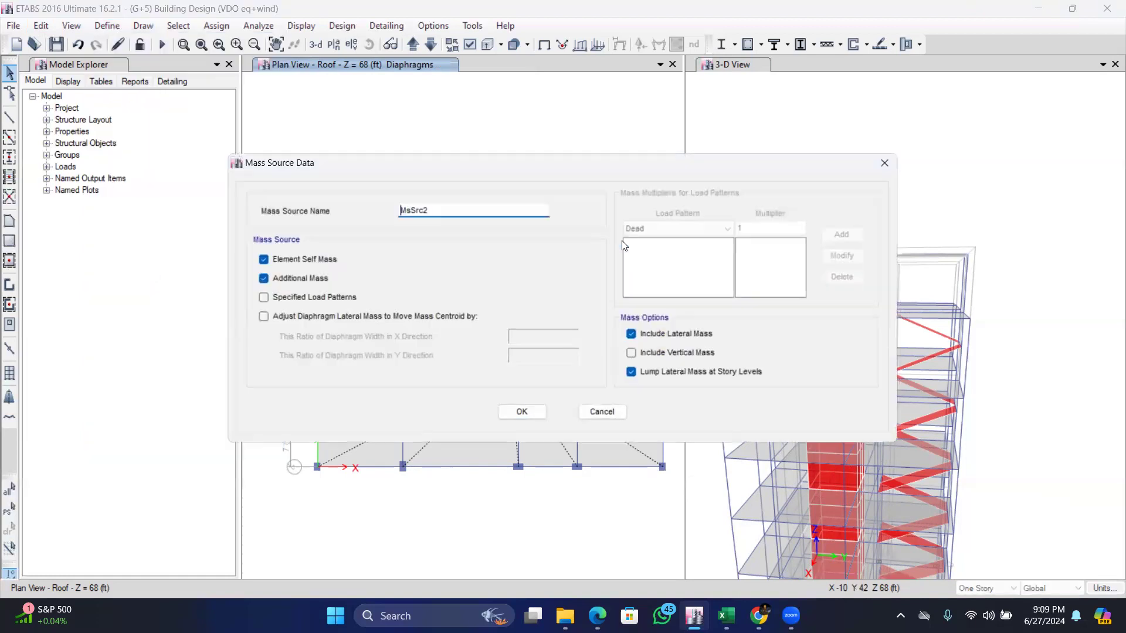
key(BackSpace)
key(BackSpace)
key(BackSpace)
key(BackSpace)
key(BackSpace)
key(BackSpace)
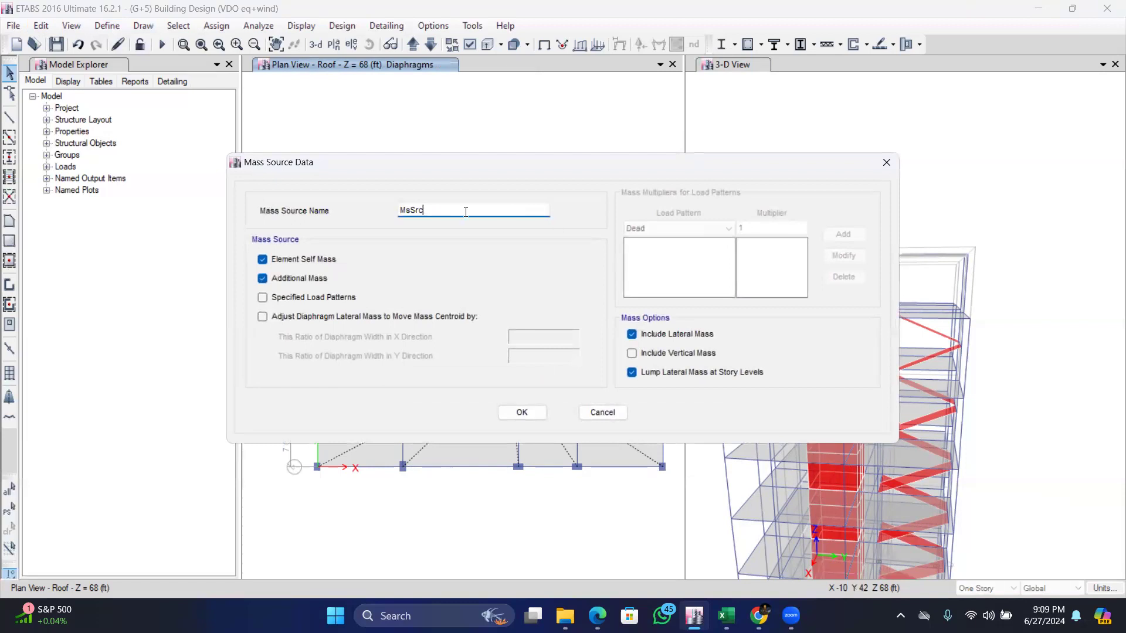
text(Mass)
Base the Mass source on specified load patterns only, excluding element self mass and additional mass.
click(262, 260)
click(262, 278)
click(263, 298)
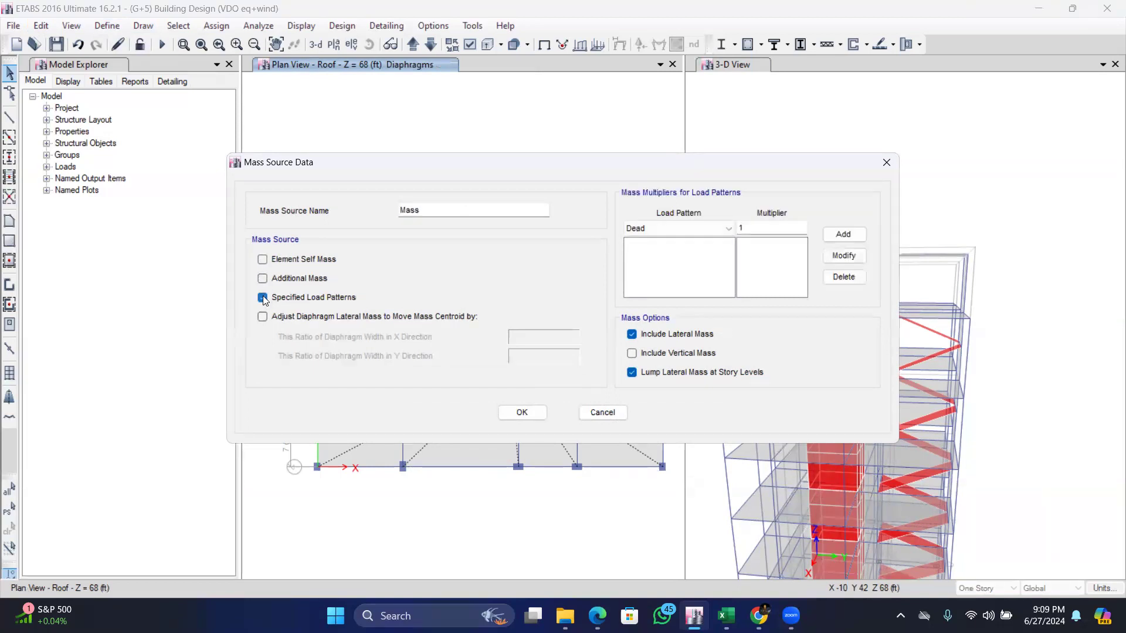
Add the load patterns Dead, PW and FF to the Mass source, each with a multiplier of 1.
click(841, 233)
click(721, 229)
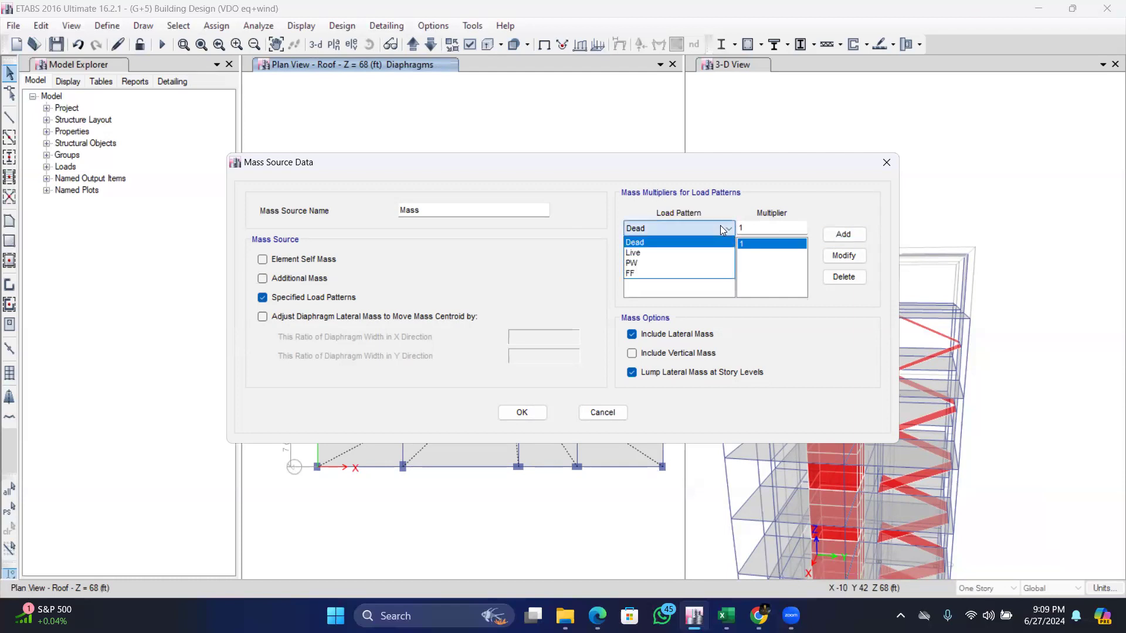
click(642, 263)
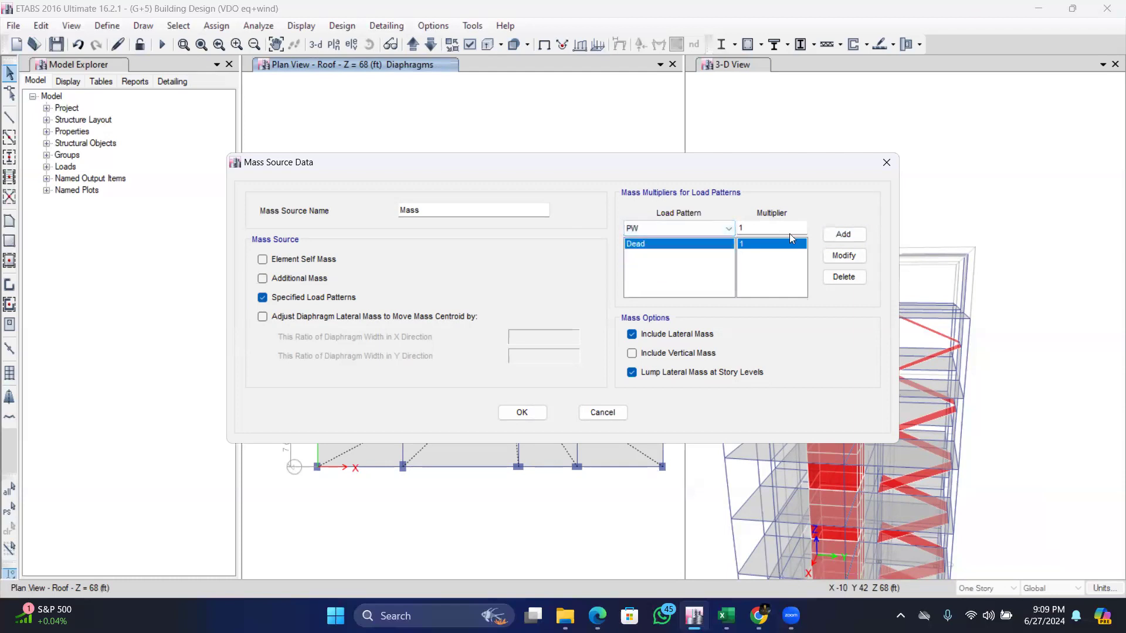
click(842, 234)
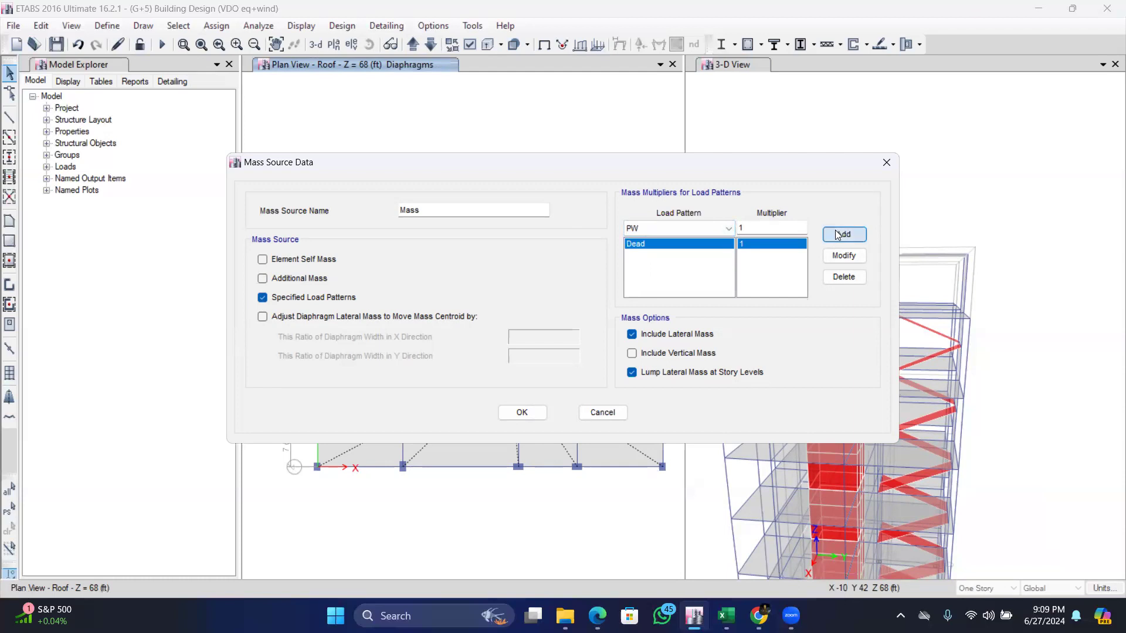
click(714, 224)
click(644, 269)
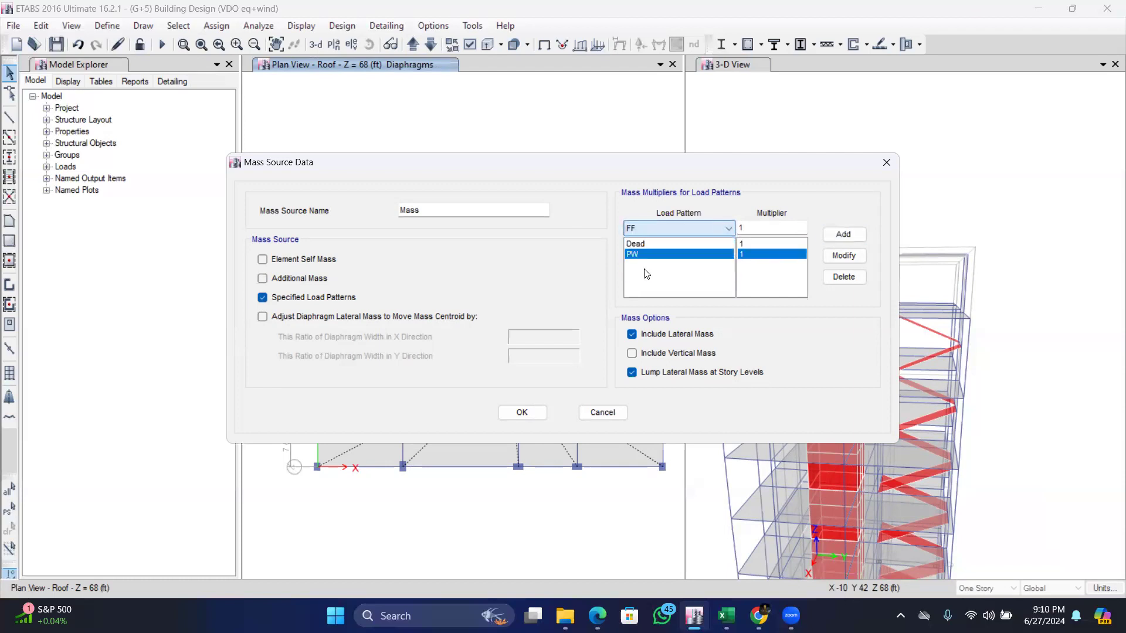
click(842, 234)
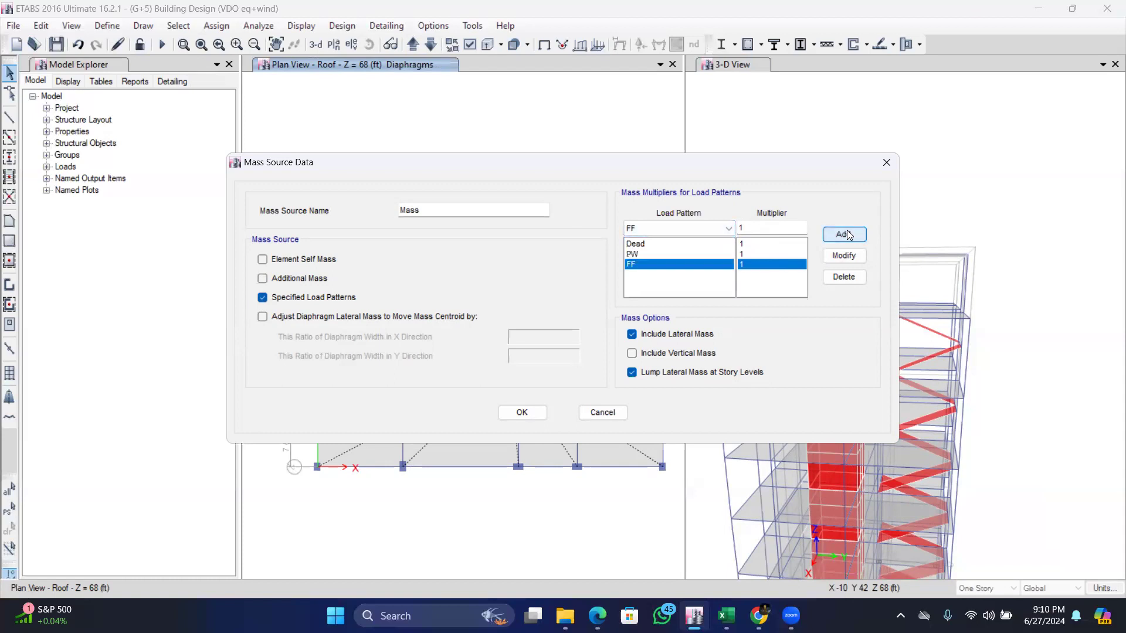
Add the Live load pattern with a multiplier of .25 and accept the Mass source data.
click(718, 229)
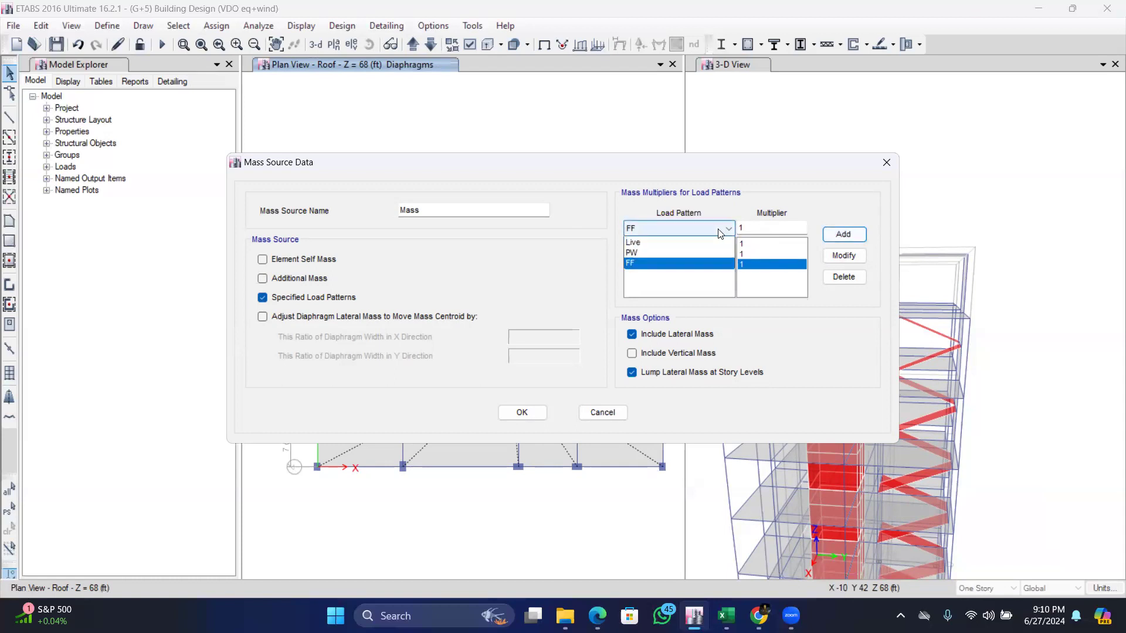
click(664, 252)
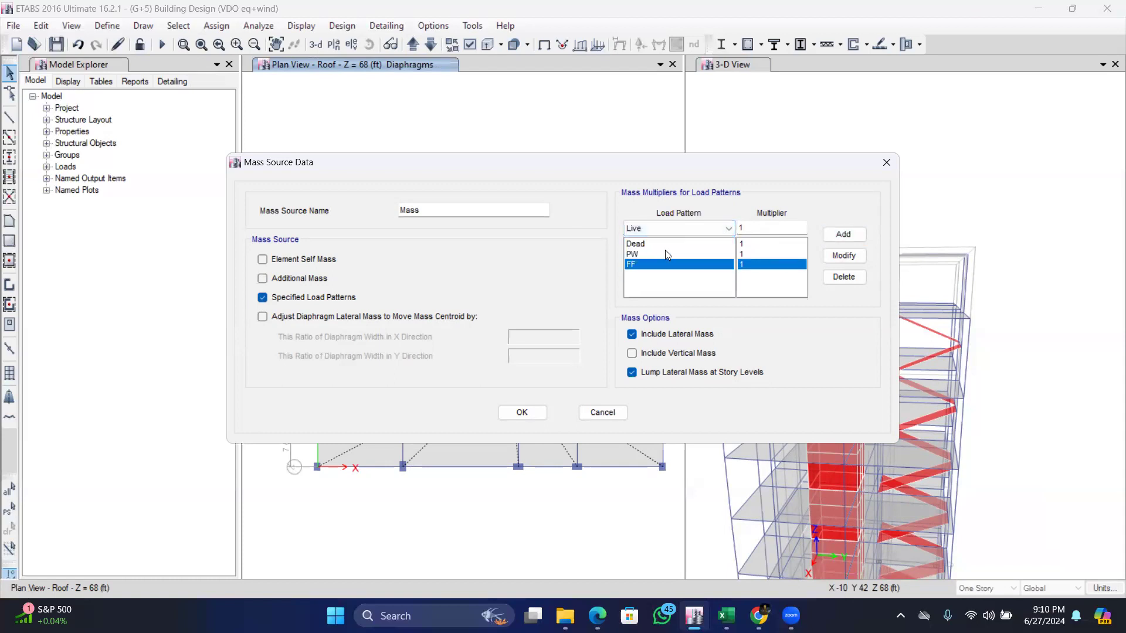
click(752, 228)
key(BackSpace)
text(.25)
click(843, 235)
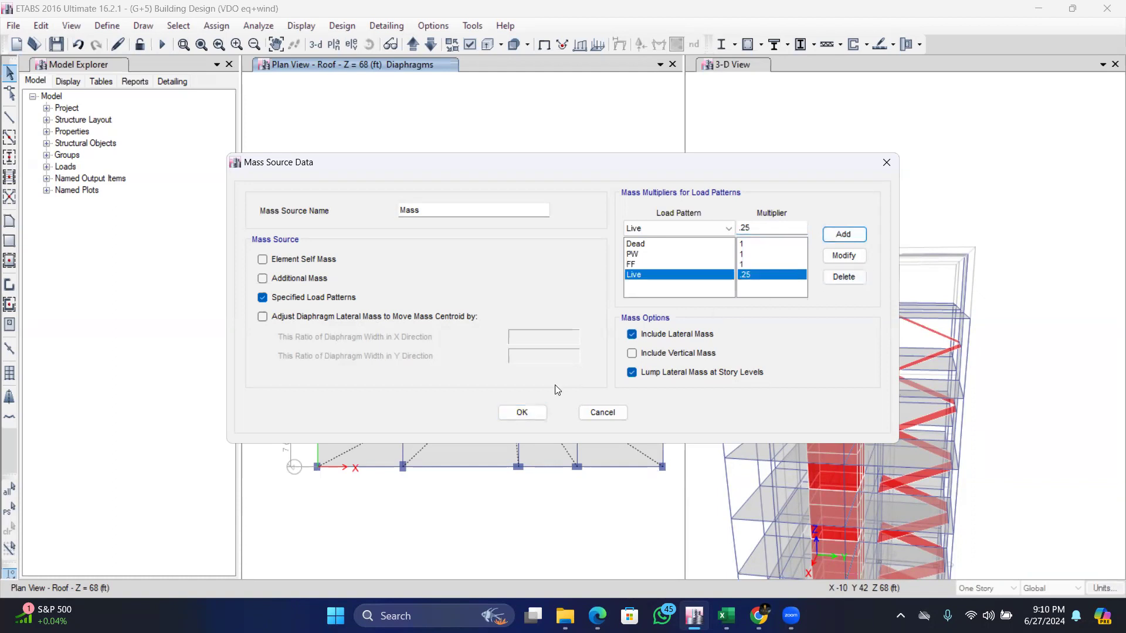
click(523, 413)
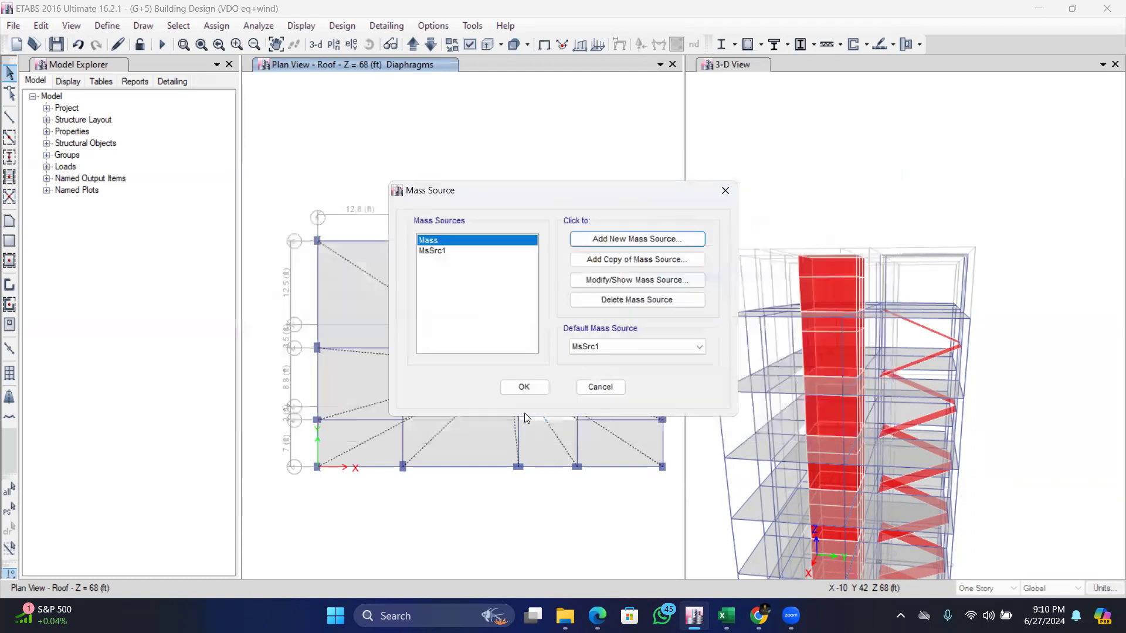
Open the choice of default mass source.
click(589, 347)
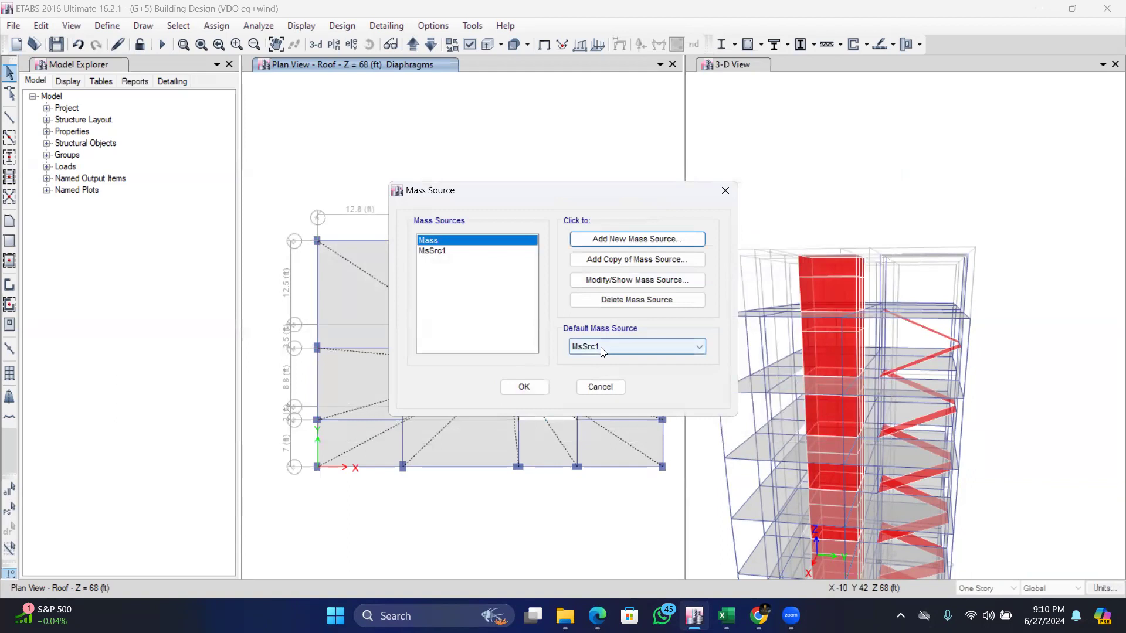
Accept the mass source definitions.
click(525, 386)
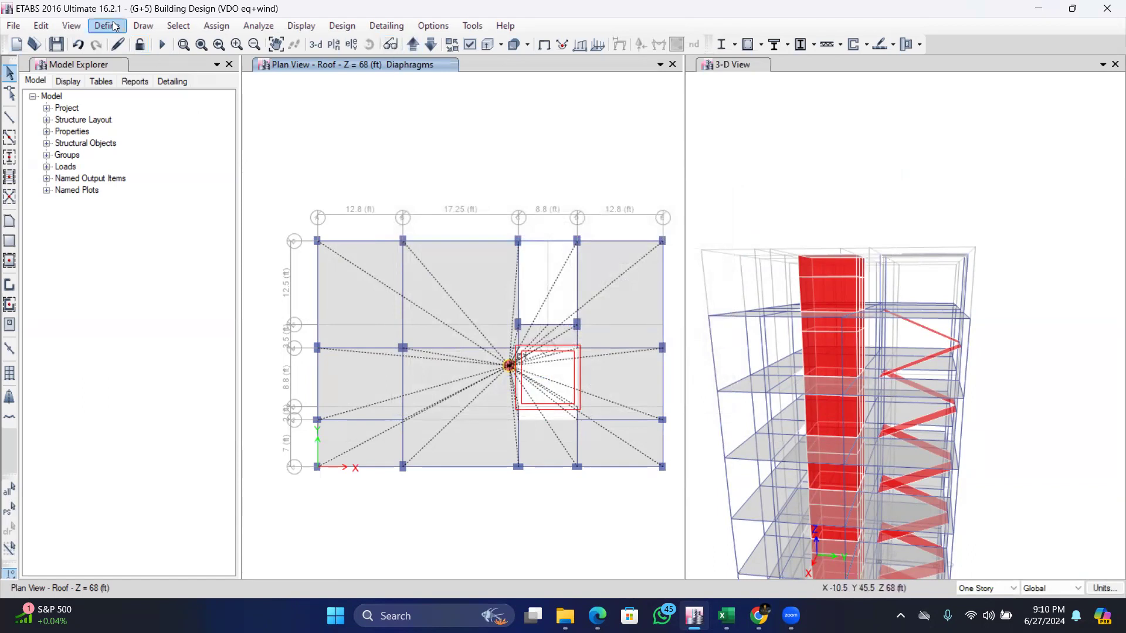
Select all ten slab panels of the Roof story in the plan view and hide the diaphragm display.
click(356, 295)
click(442, 291)
click(364, 389)
click(441, 389)
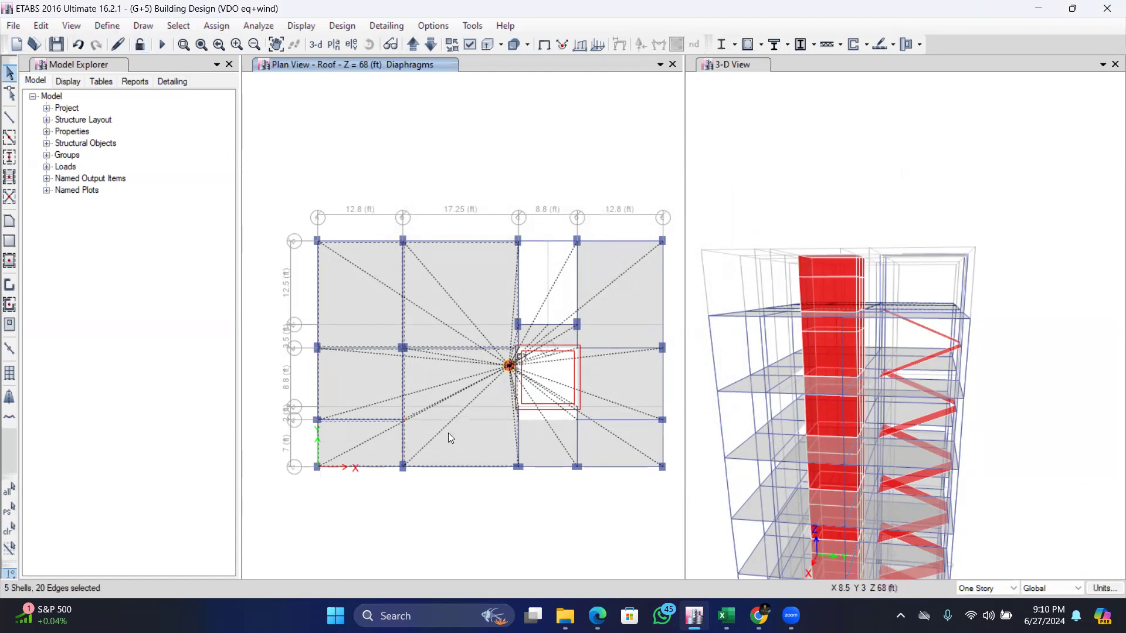
click(550, 433)
click(610, 431)
click(621, 380)
click(609, 324)
click(560, 336)
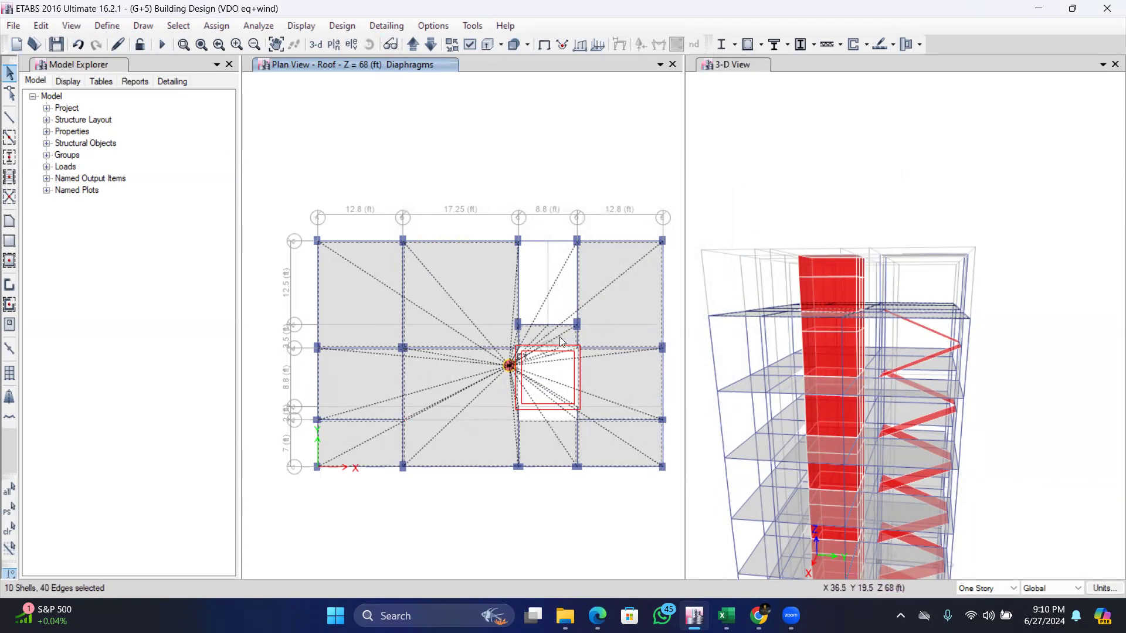
click(545, 46)
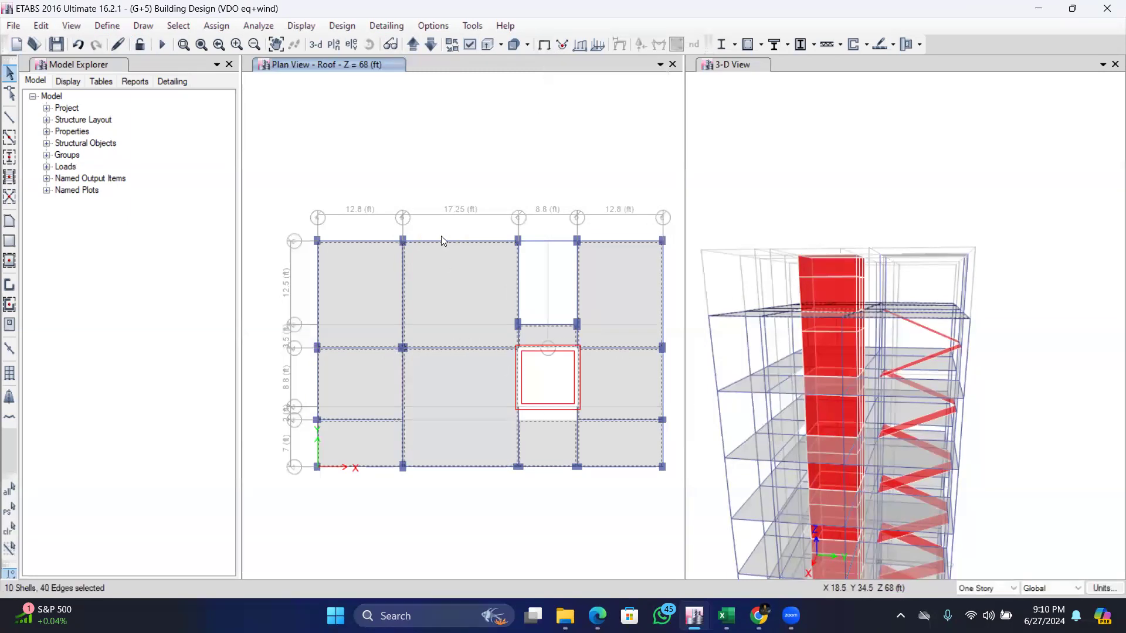
click(216, 26)
mouse_move(276, 181)
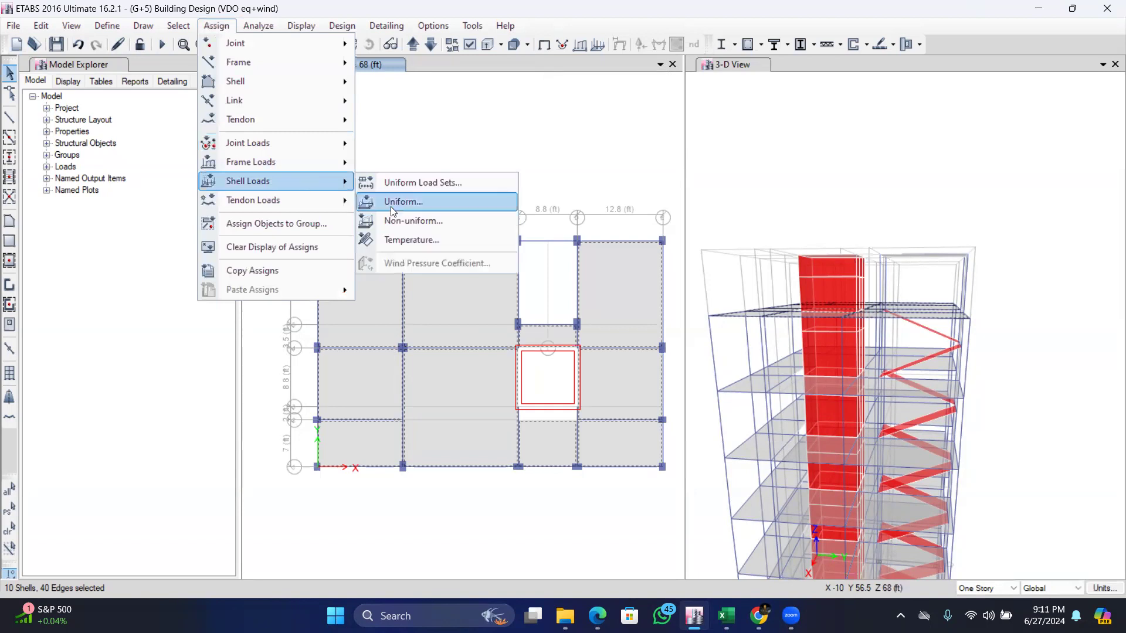
click(404, 201)
click(855, 103)
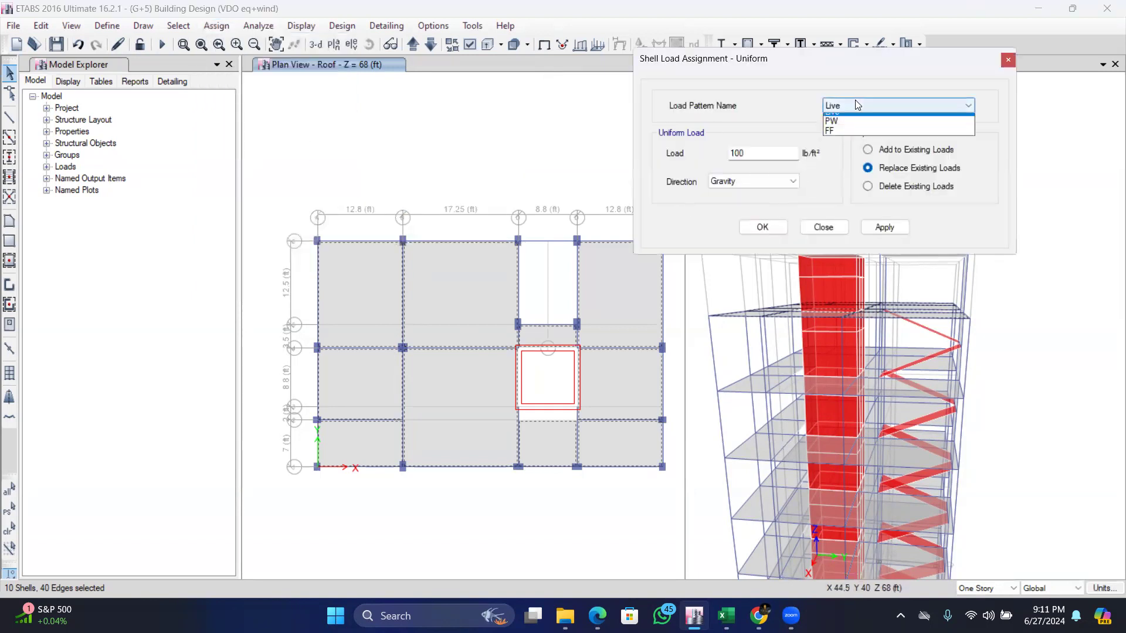
click(1009, 63)
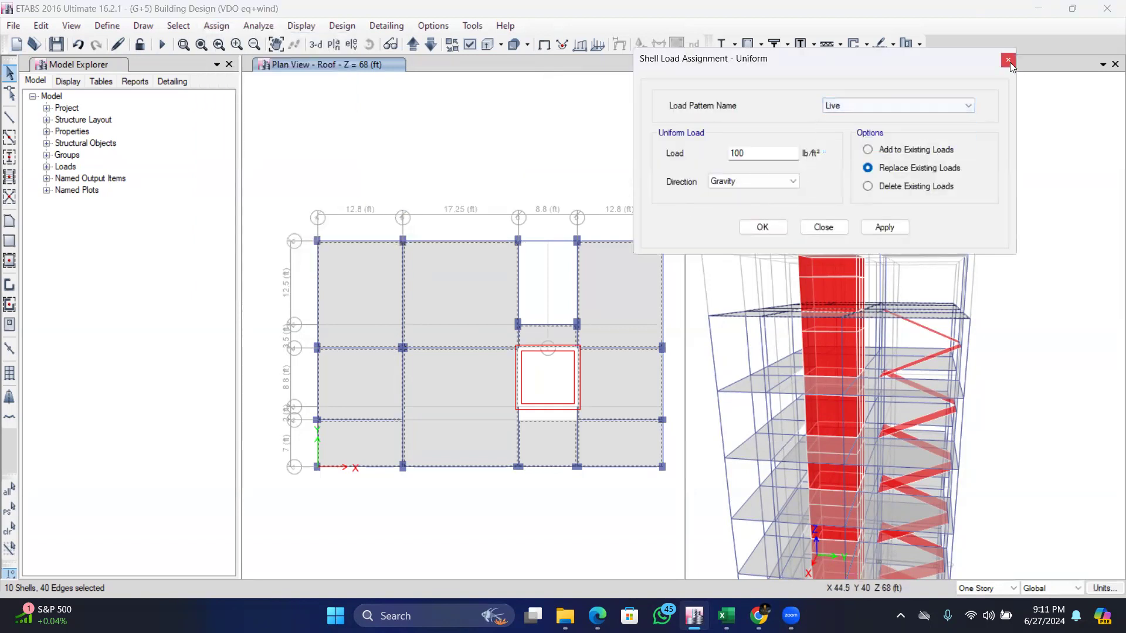
click(833, 227)
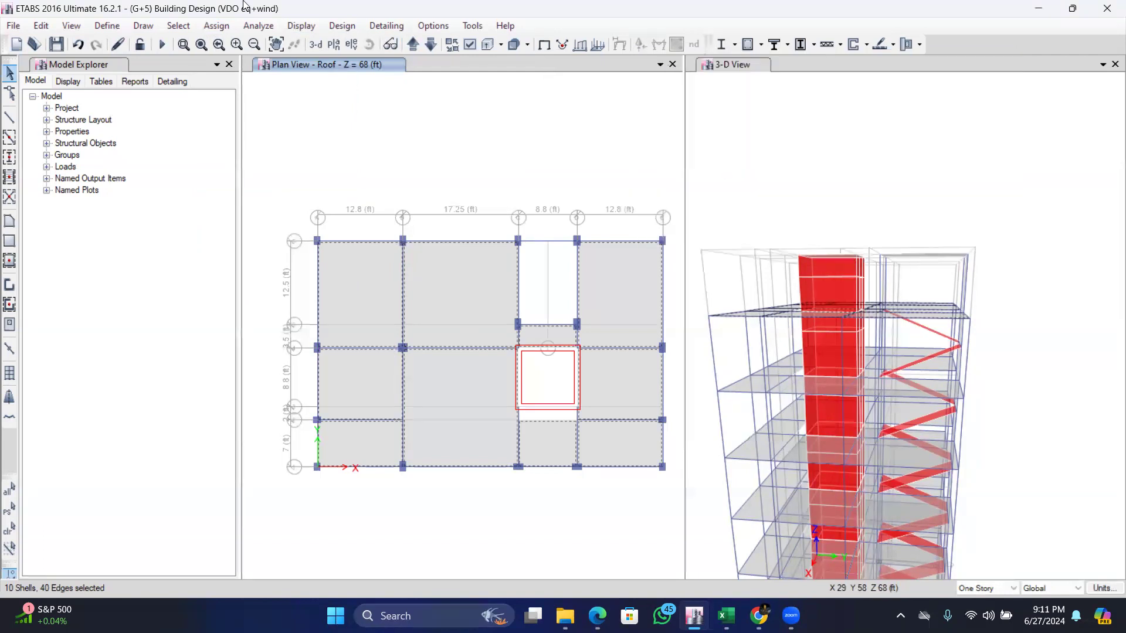
Define a new load pattern named Roof Live with type Live and a self-weight multiplier of 0.
click(106, 26)
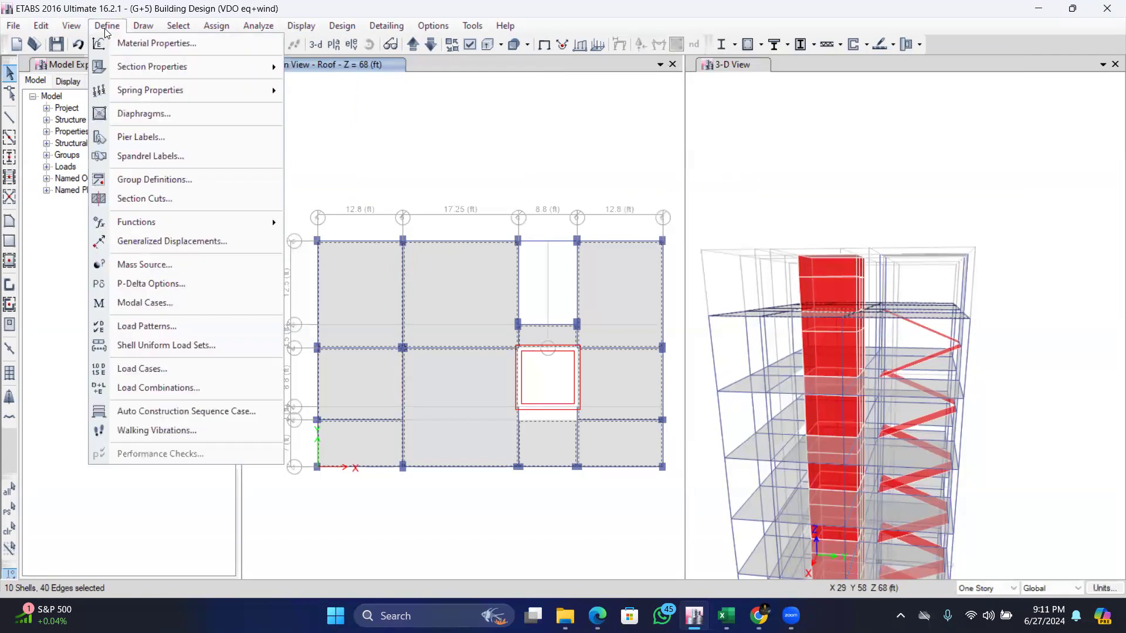
click(161, 326)
key(BackSpace)
key(BackSpace)
text(Roof Live)
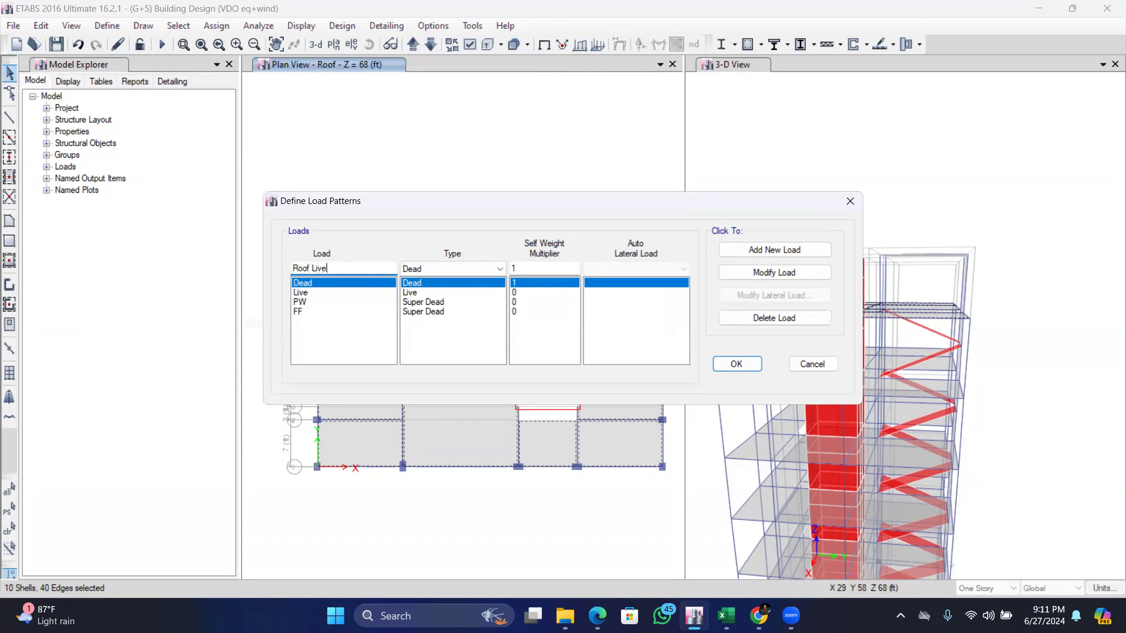
click(455, 269)
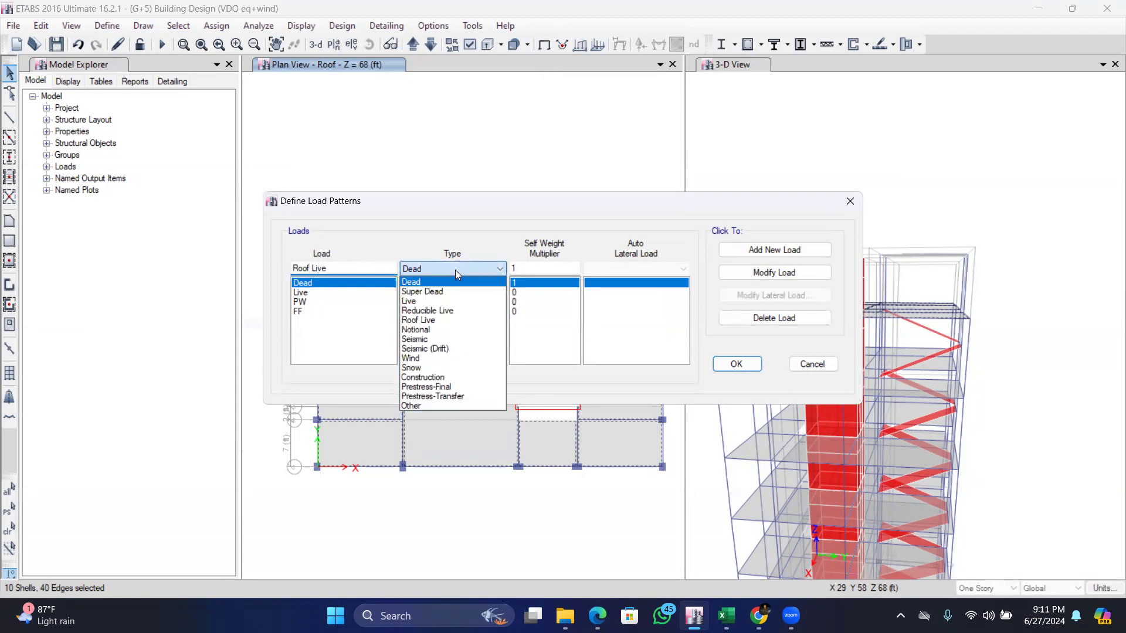
click(430, 300)
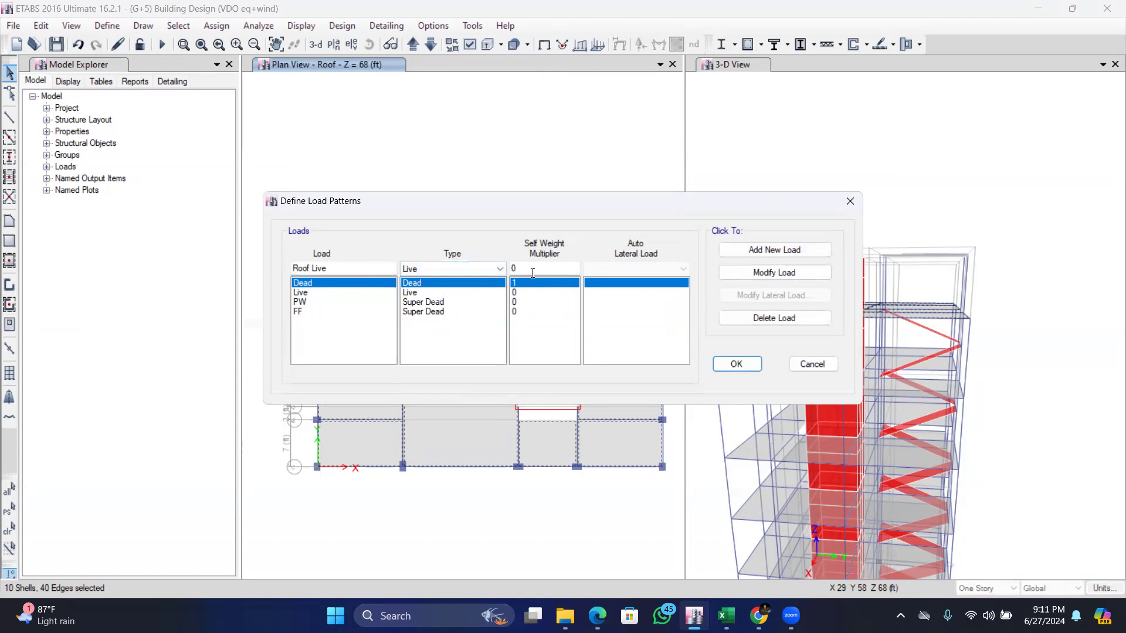
click(755, 248)
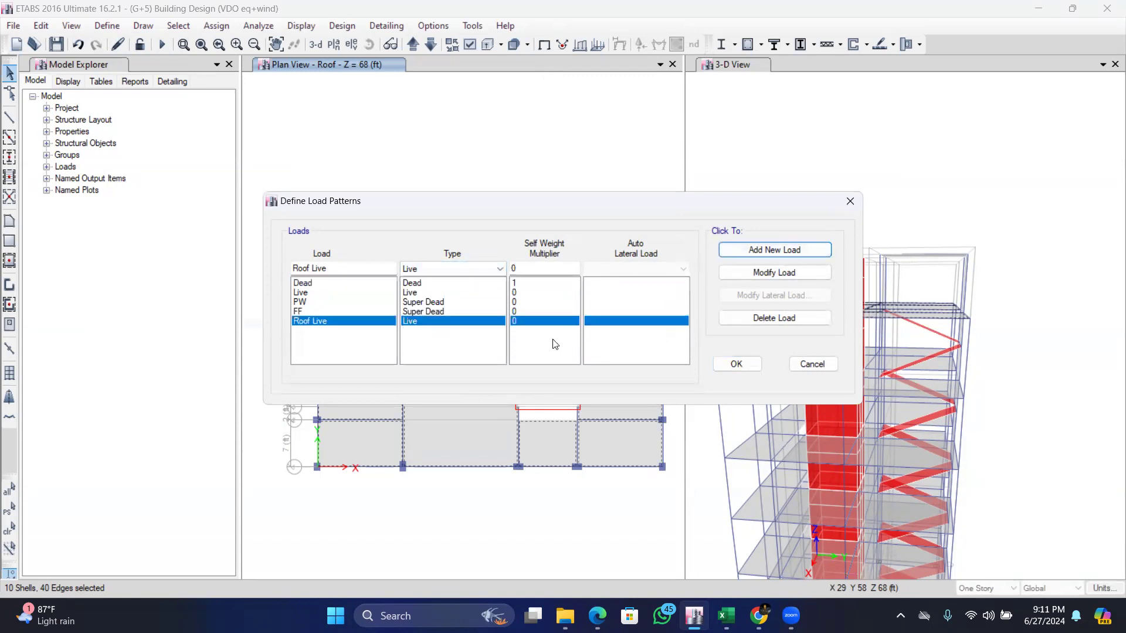
click(743, 364)
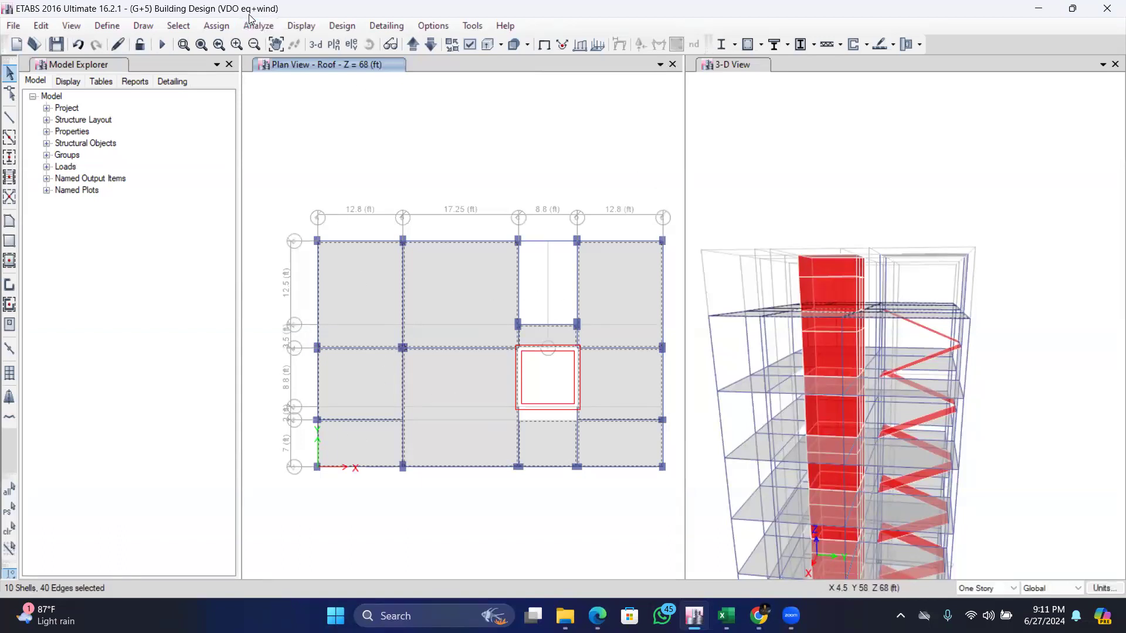
Assign a uniform Roof Live load of 20 lb/ft² in the Gravity direction to the selected roof slabs, replacing existing loads.
click(220, 27)
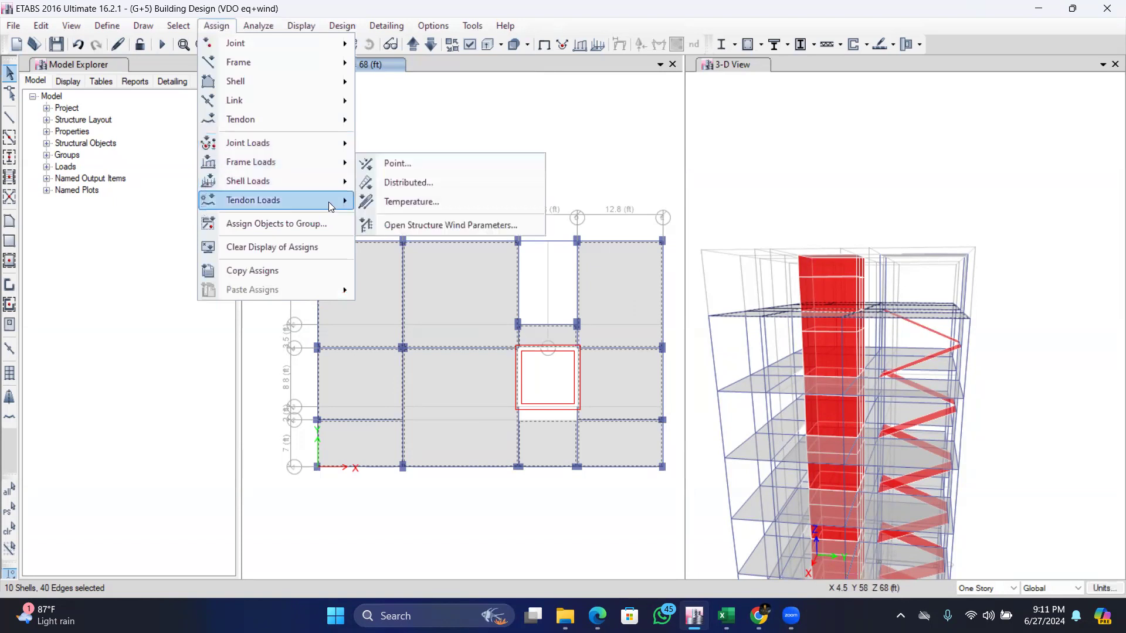
mouse_move(332, 178)
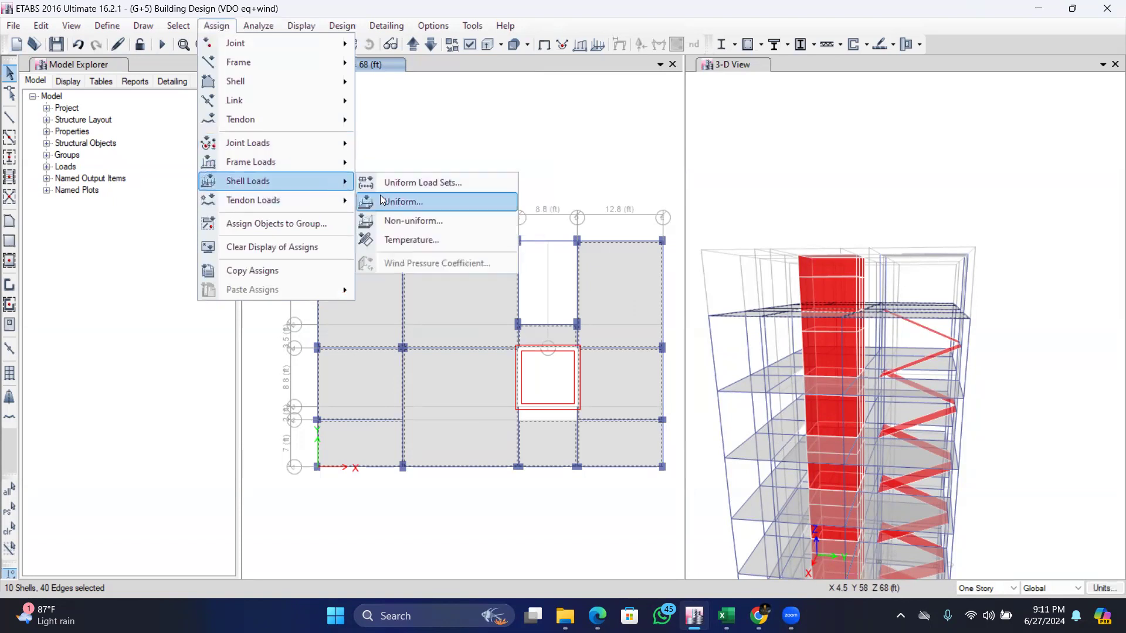
click(412, 202)
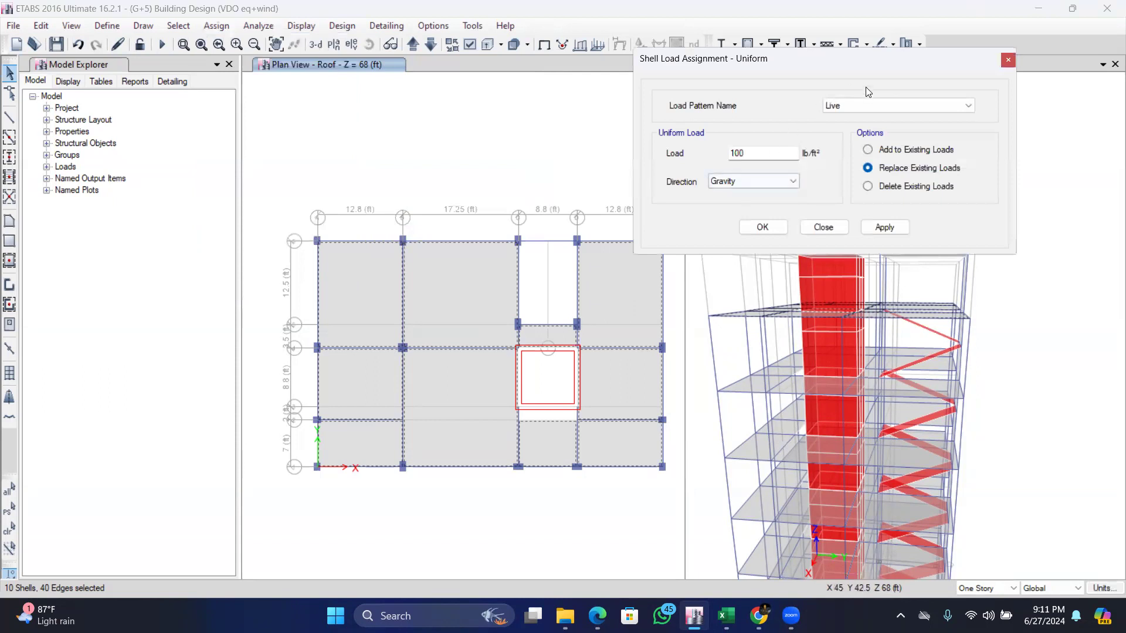
click(857, 104)
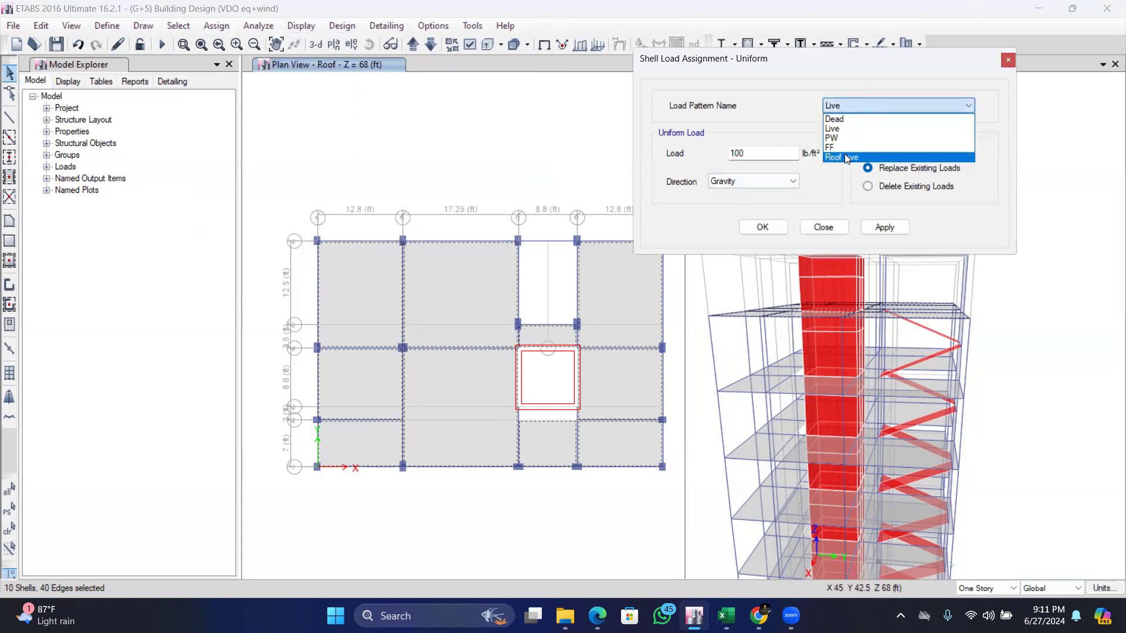
click(844, 156)
double_click(768, 156)
text(1)
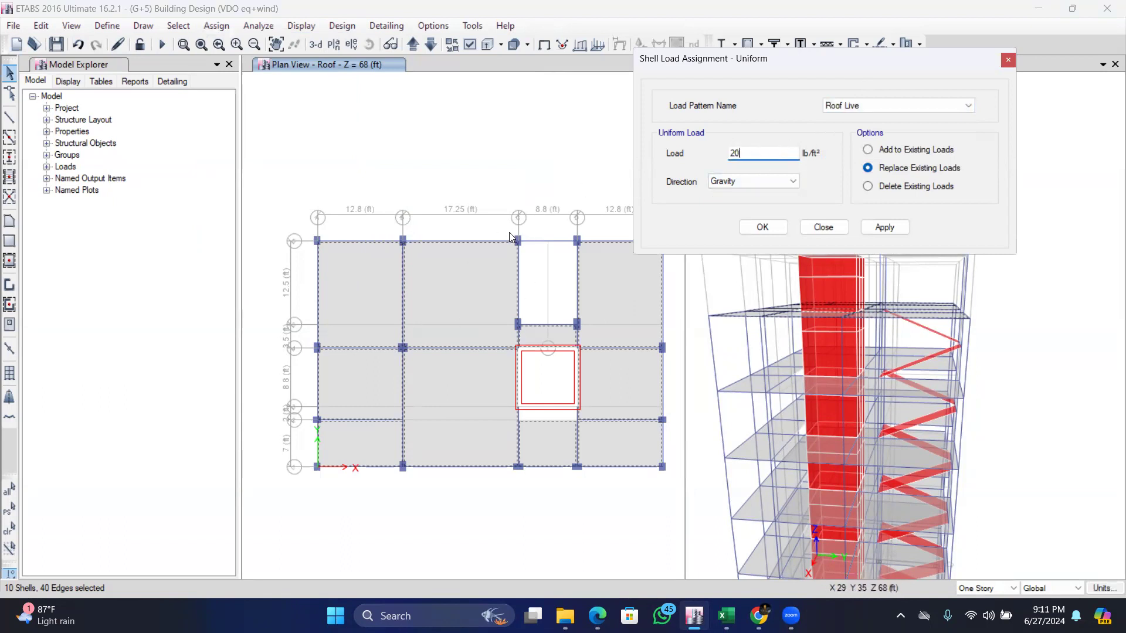
click(884, 227)
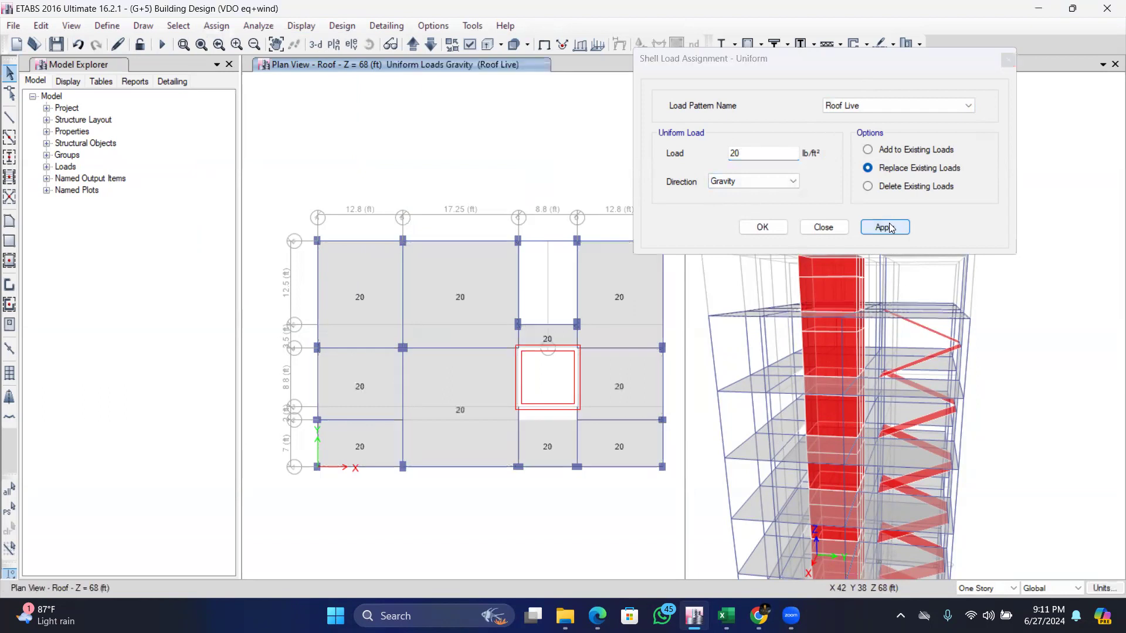
click(823, 227)
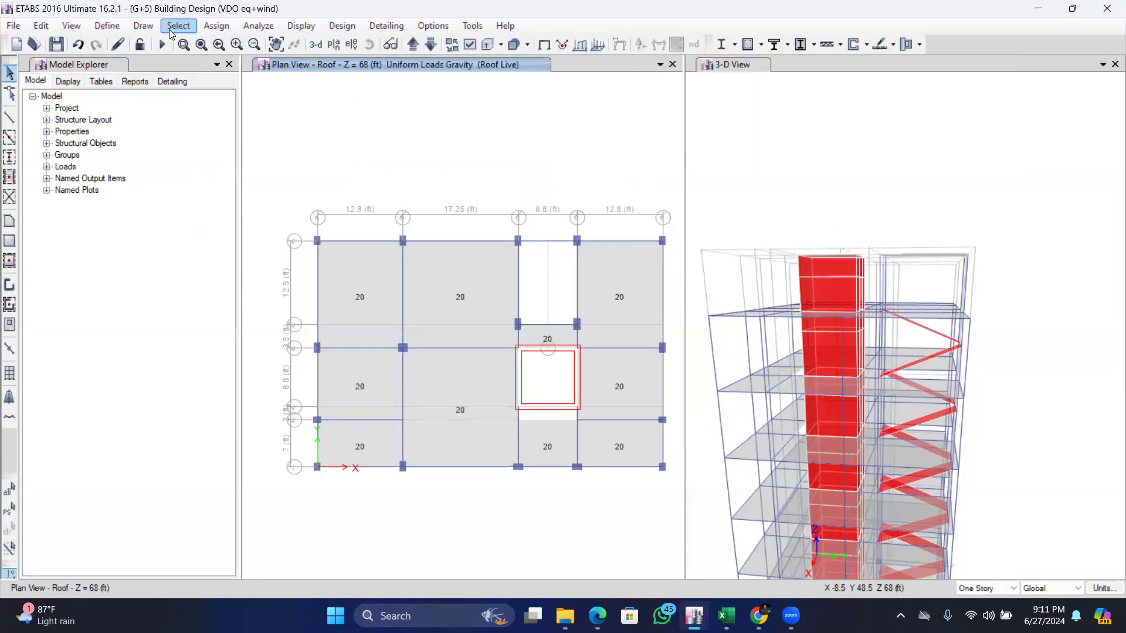
Add the Roof Live load pattern to the mass source named Mass with a multiplier of .25.
click(105, 27)
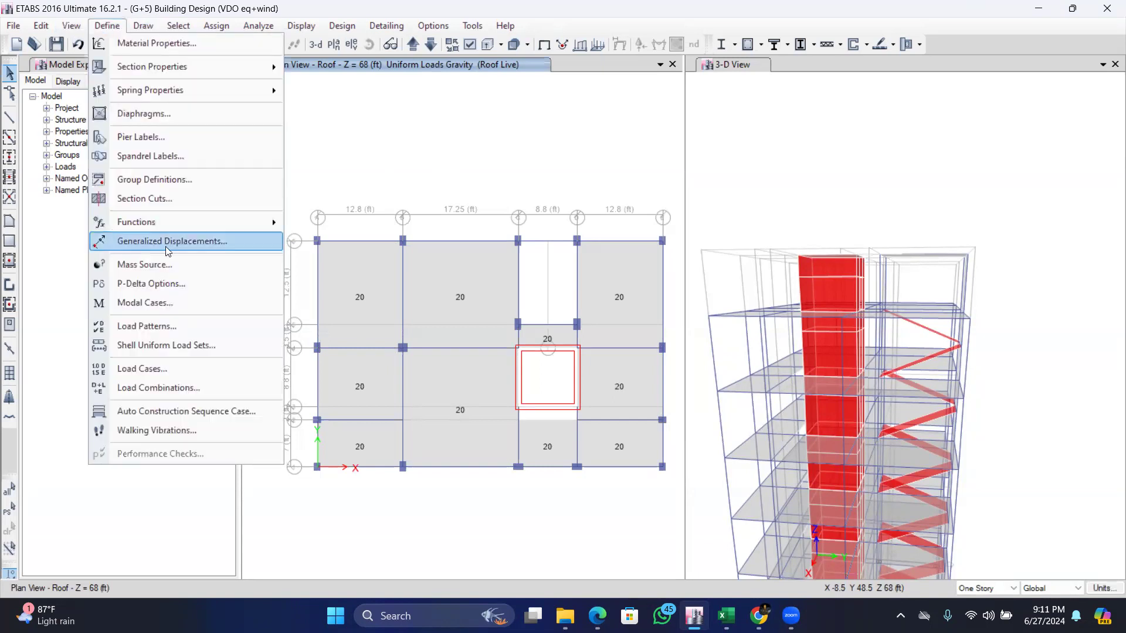
click(151, 262)
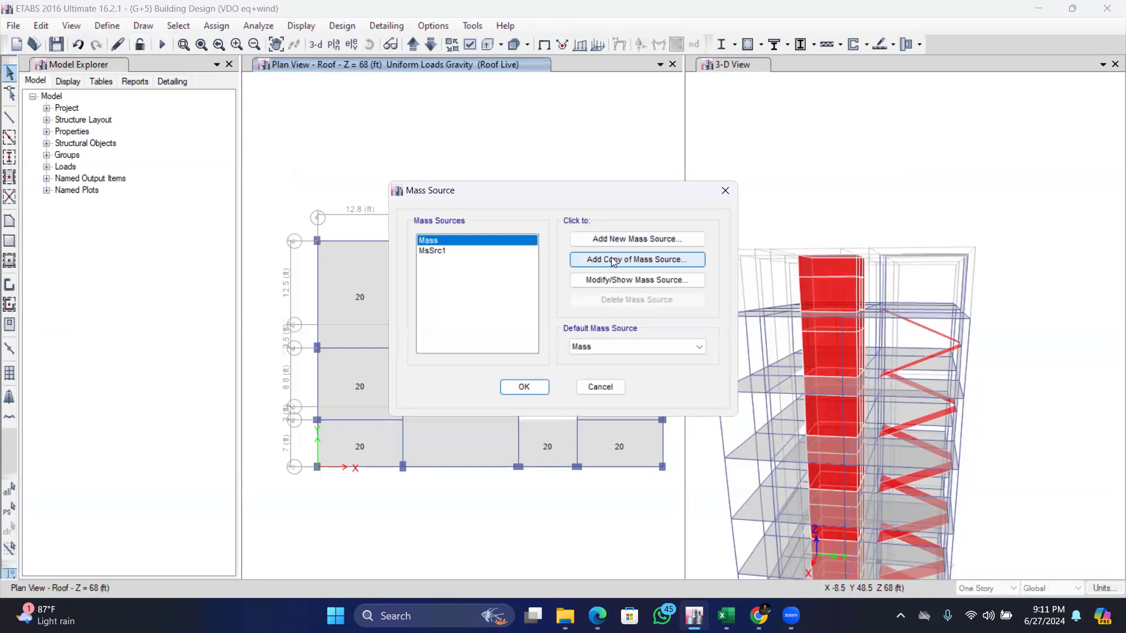
click(606, 282)
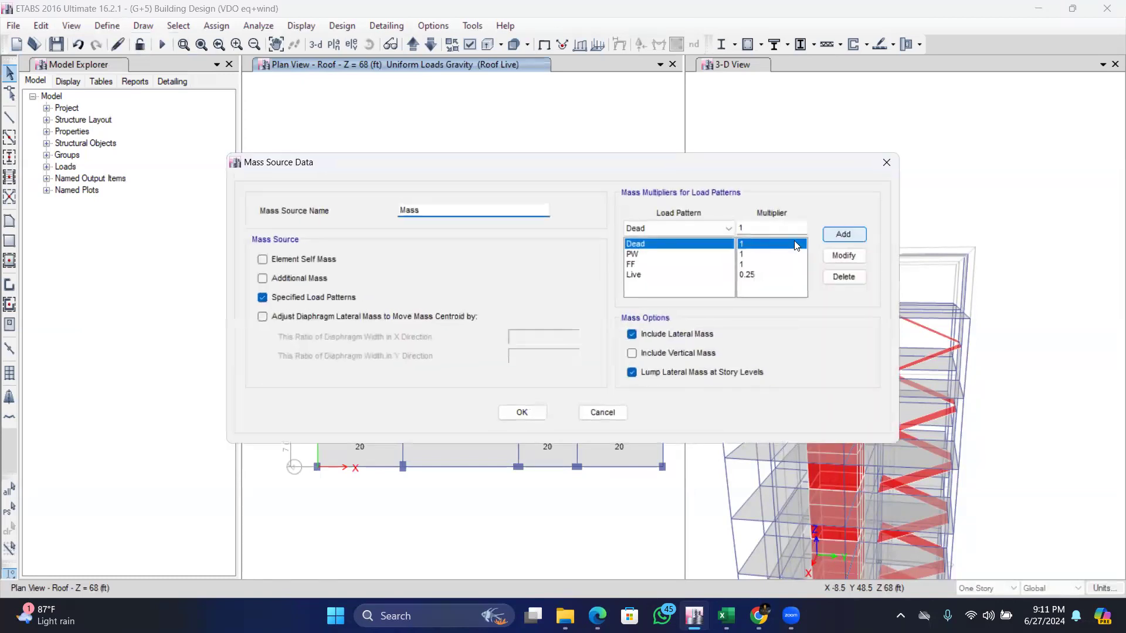
click(709, 228)
click(647, 283)
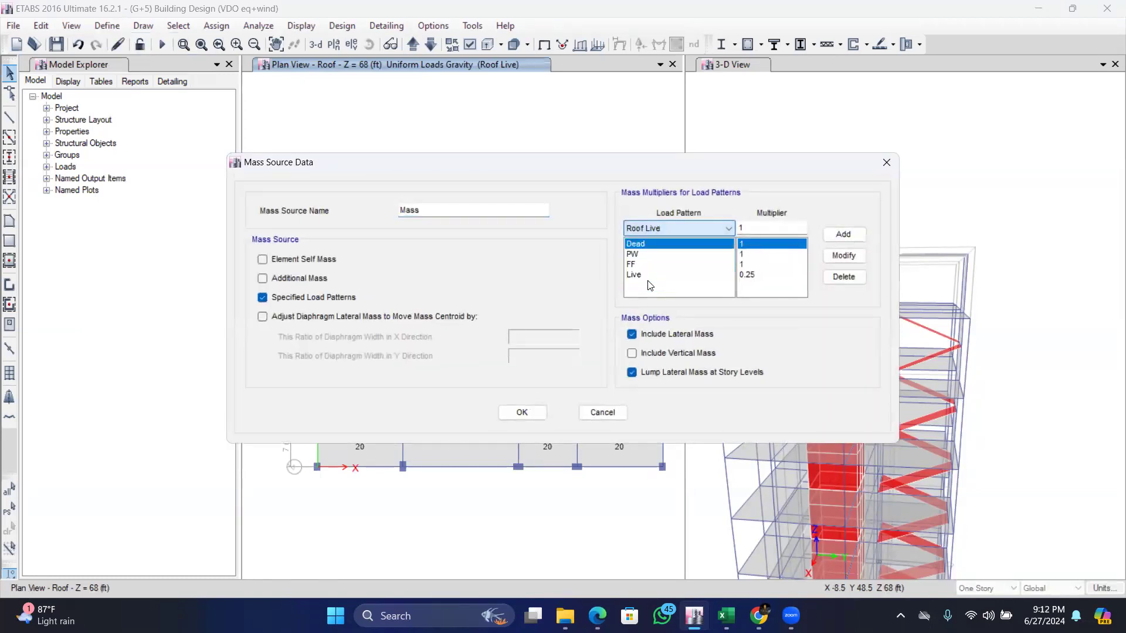
click(756, 225)
key(BackSpace)
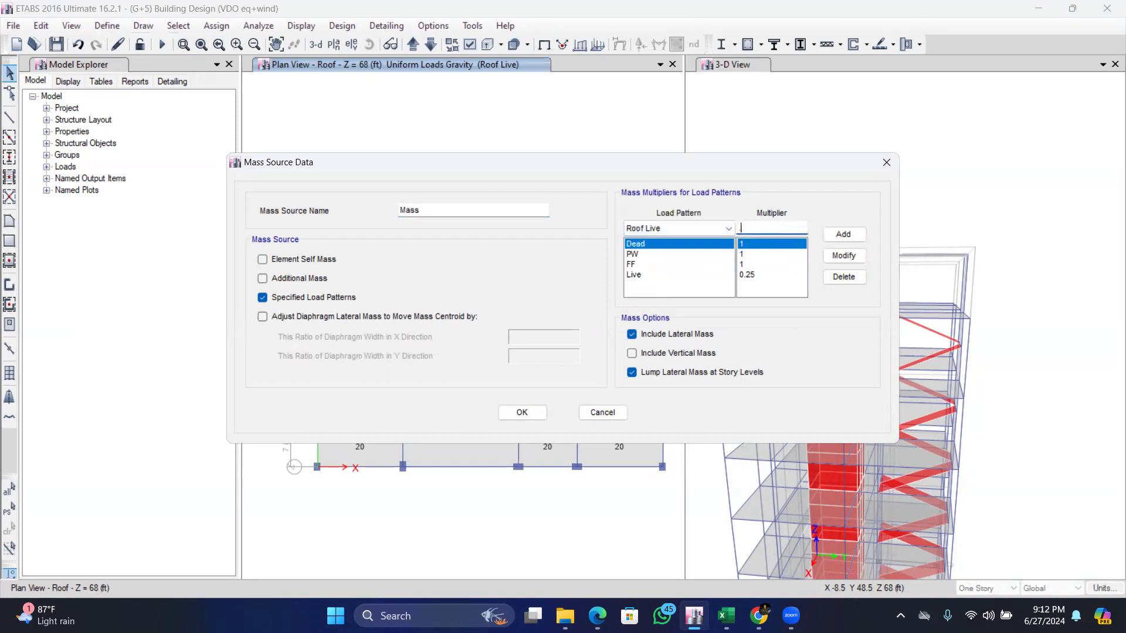
click(857, 238)
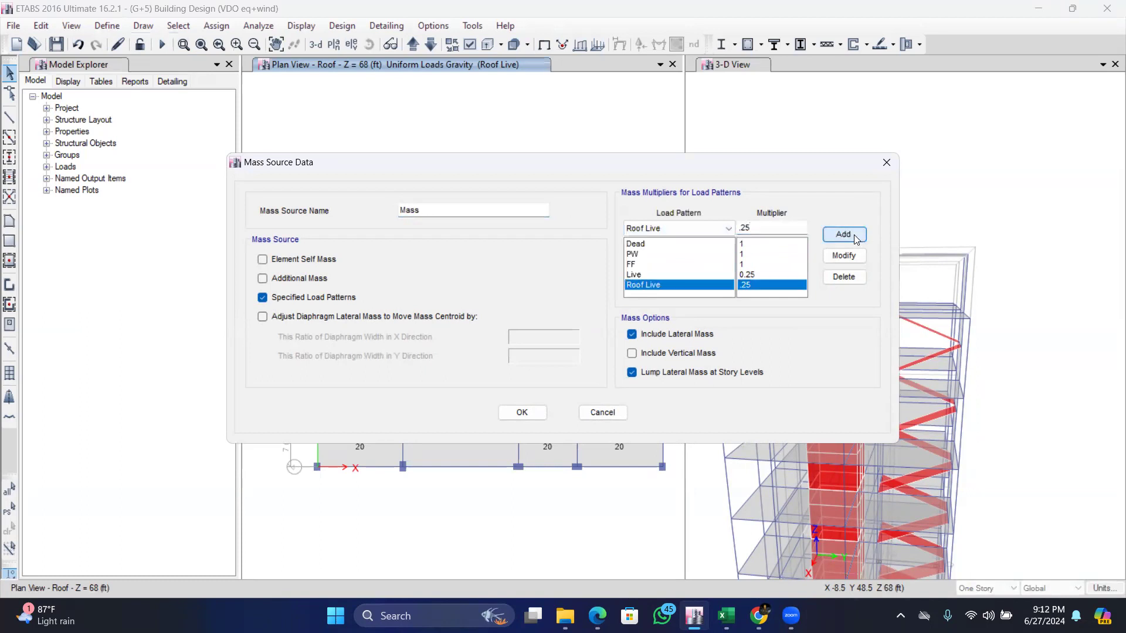
click(512, 415)
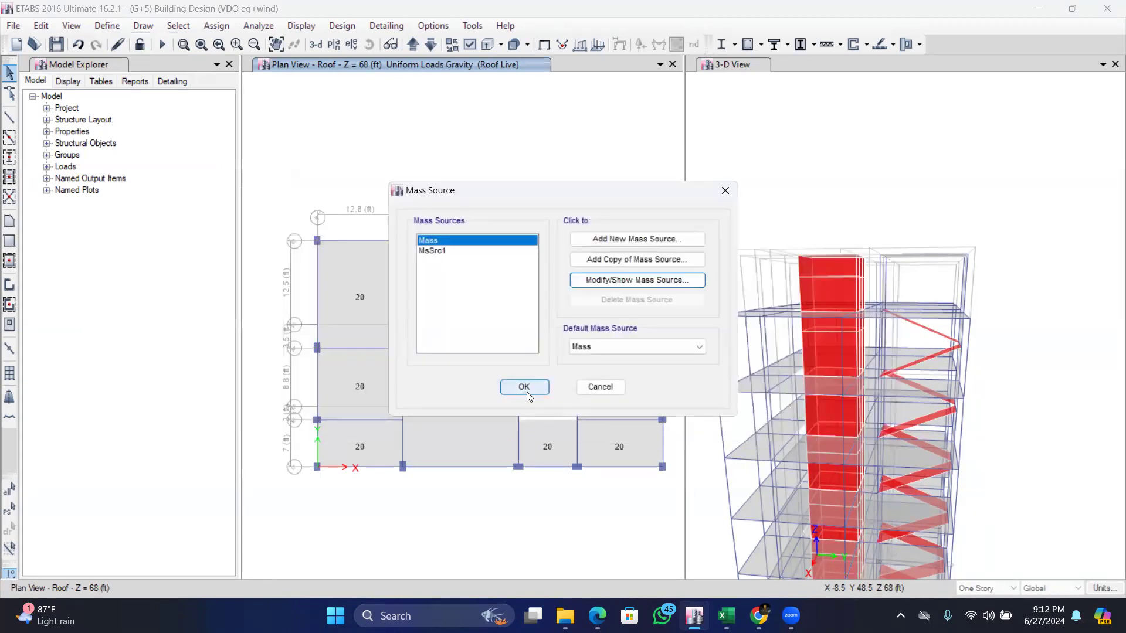
click(525, 389)
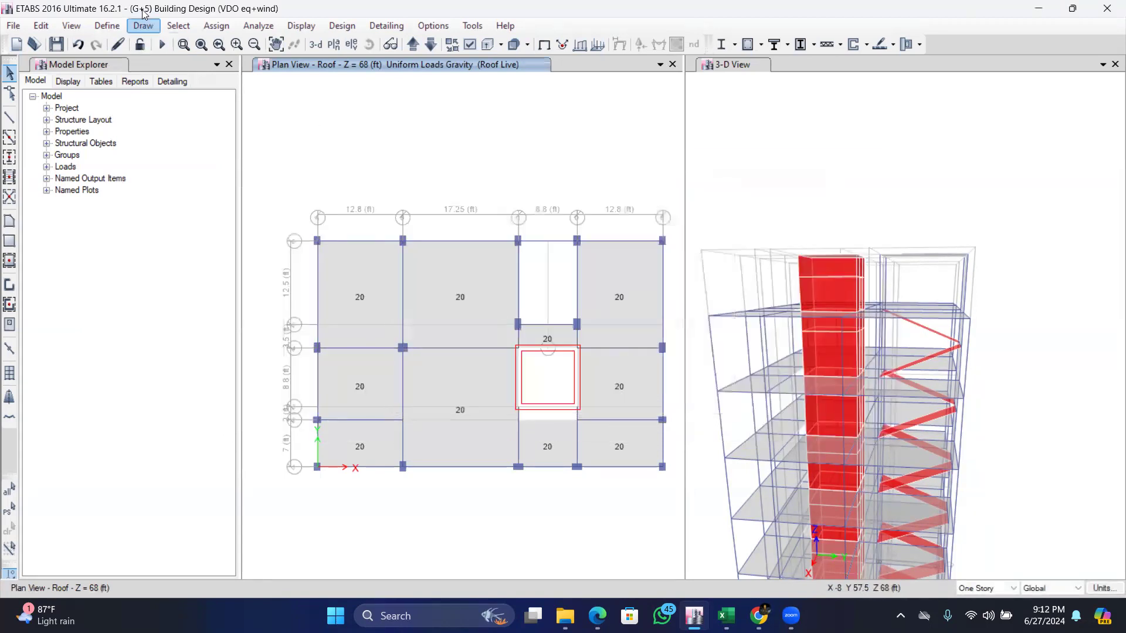
click(98, 26)
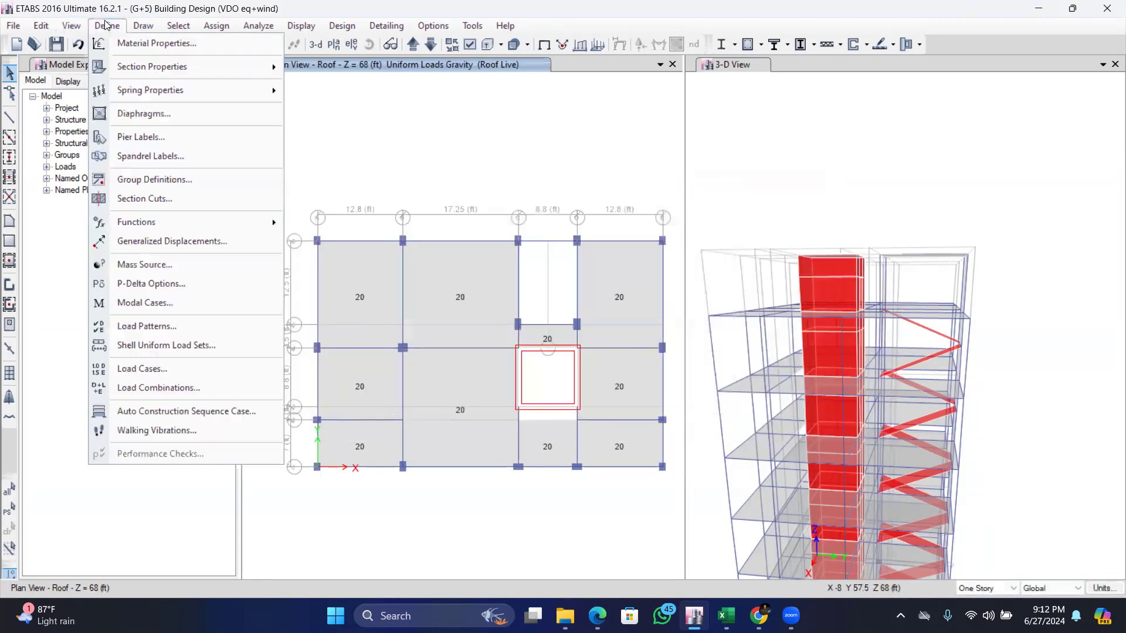
click(173, 329)
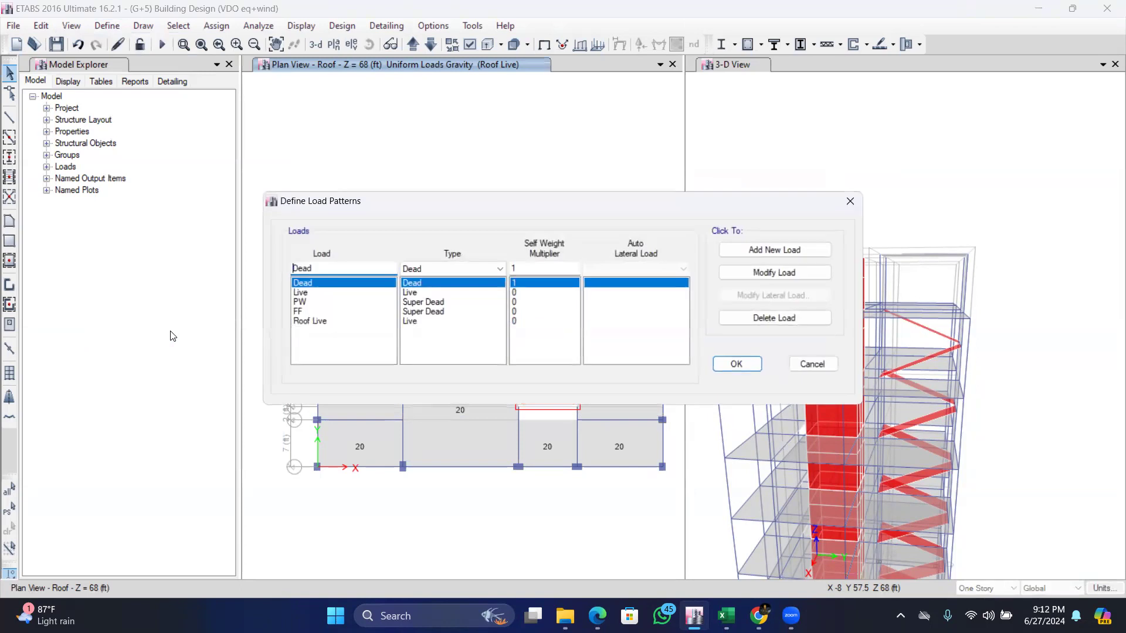
click(850, 201)
Enter EQ- X as a new load pattern name in the load pattern definitions and set its type to Seismic.
click(104, 25)
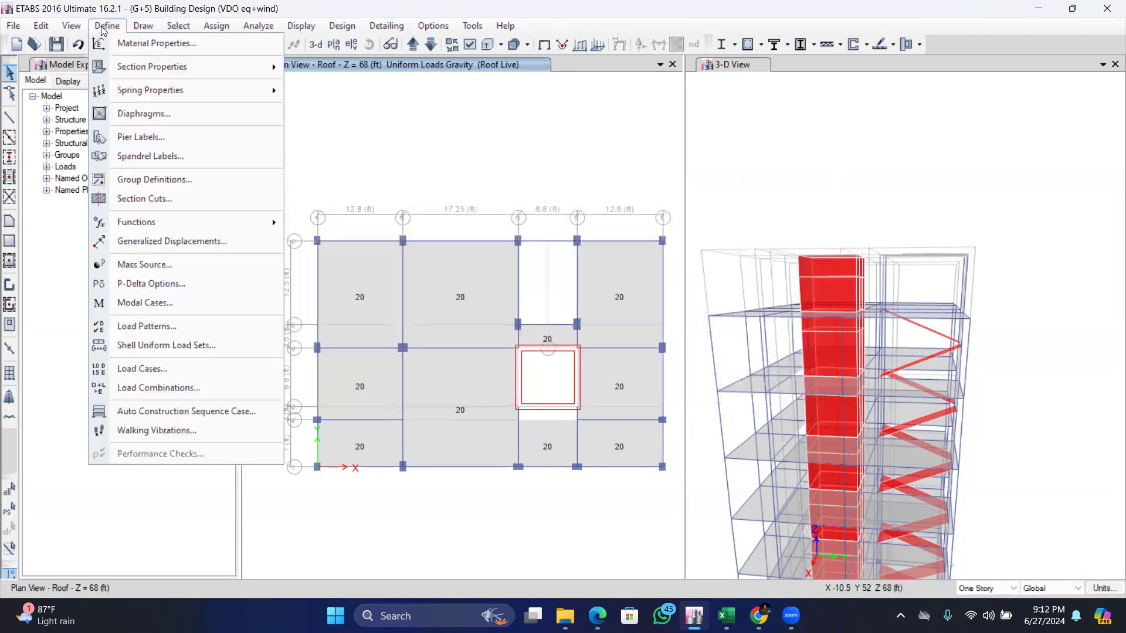
click(142, 326)
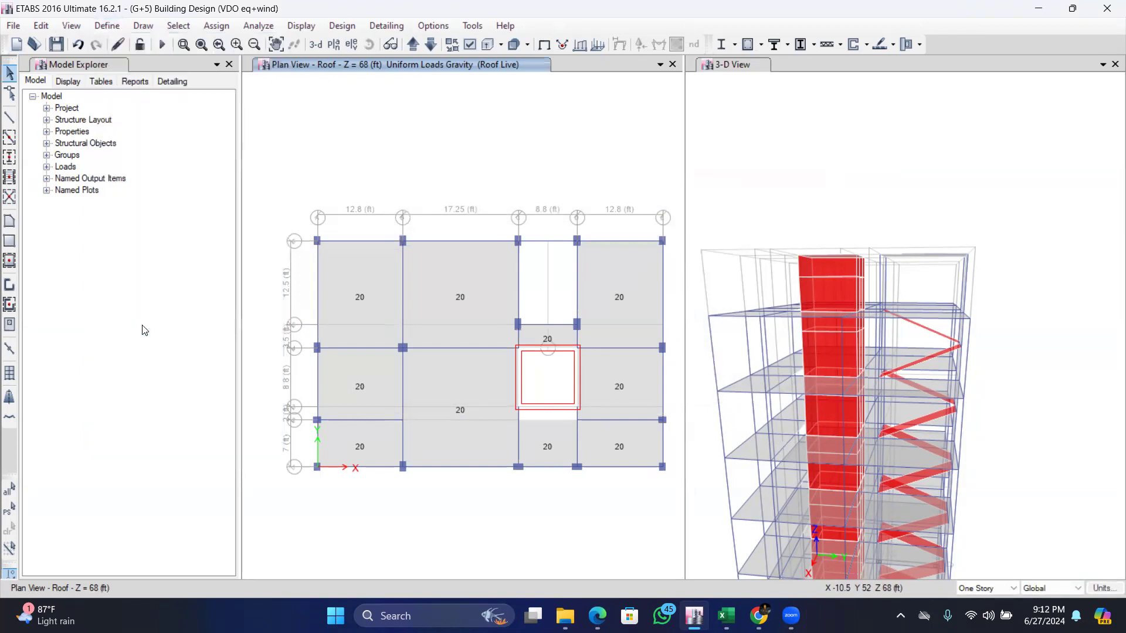
click(381, 268)
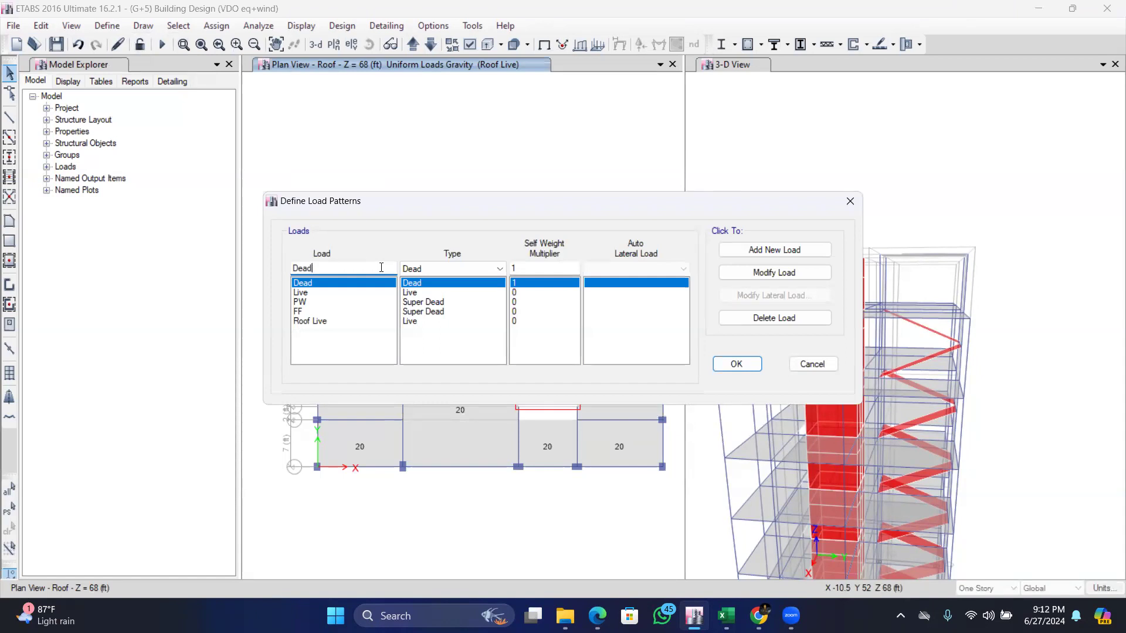
key(BackSpace)
key(BackSpace)
key(BackSpace)
text(EQ- X)
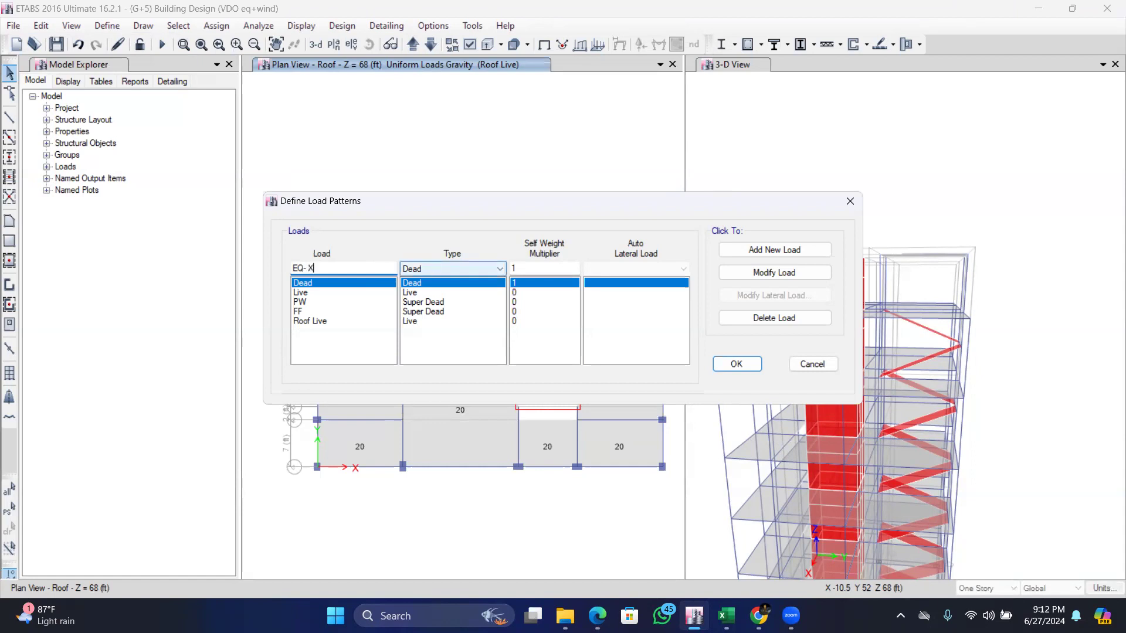
click(499, 269)
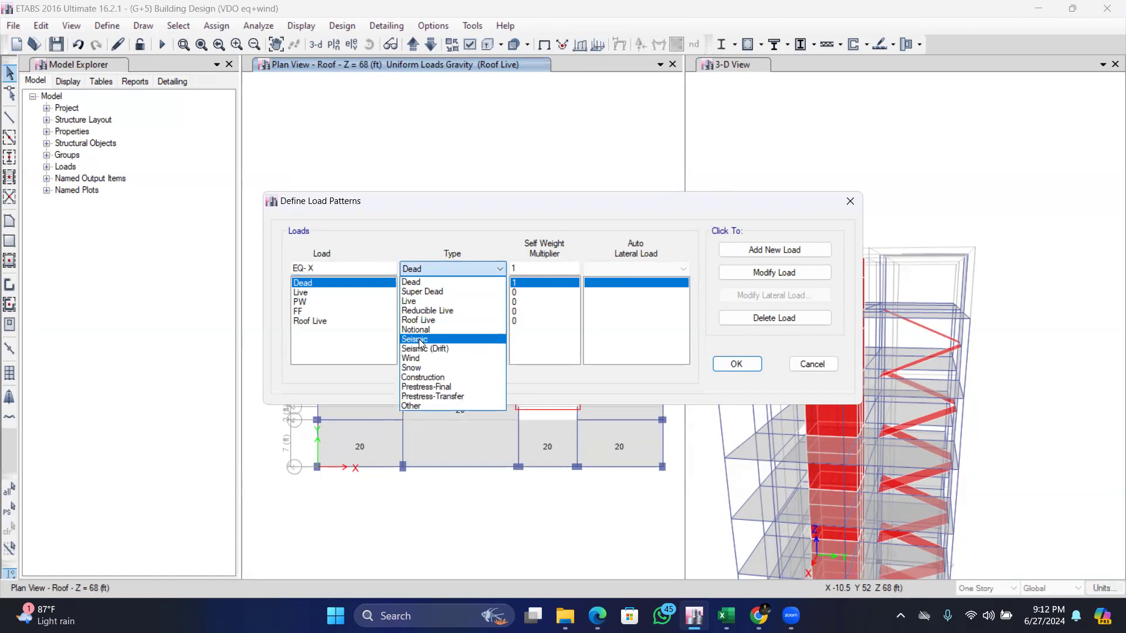
click(419, 340)
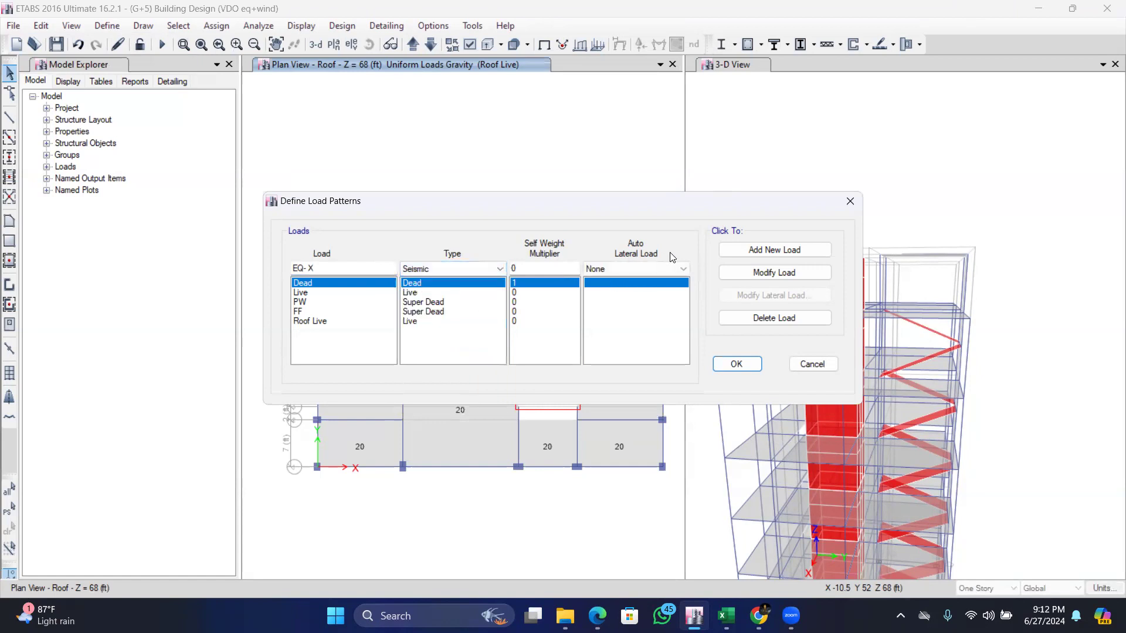
Set the auto lateral load to ASCE 7-05 and add the seismic load patterns EQ- X and EQ- Y.
click(651, 271)
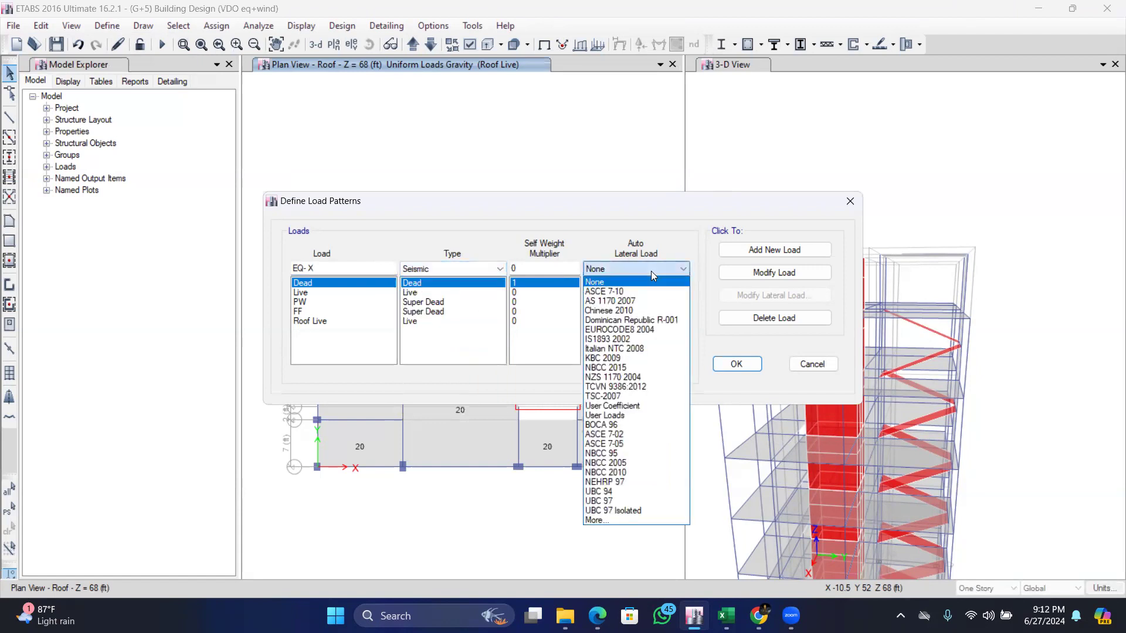
click(616, 521)
click(680, 269)
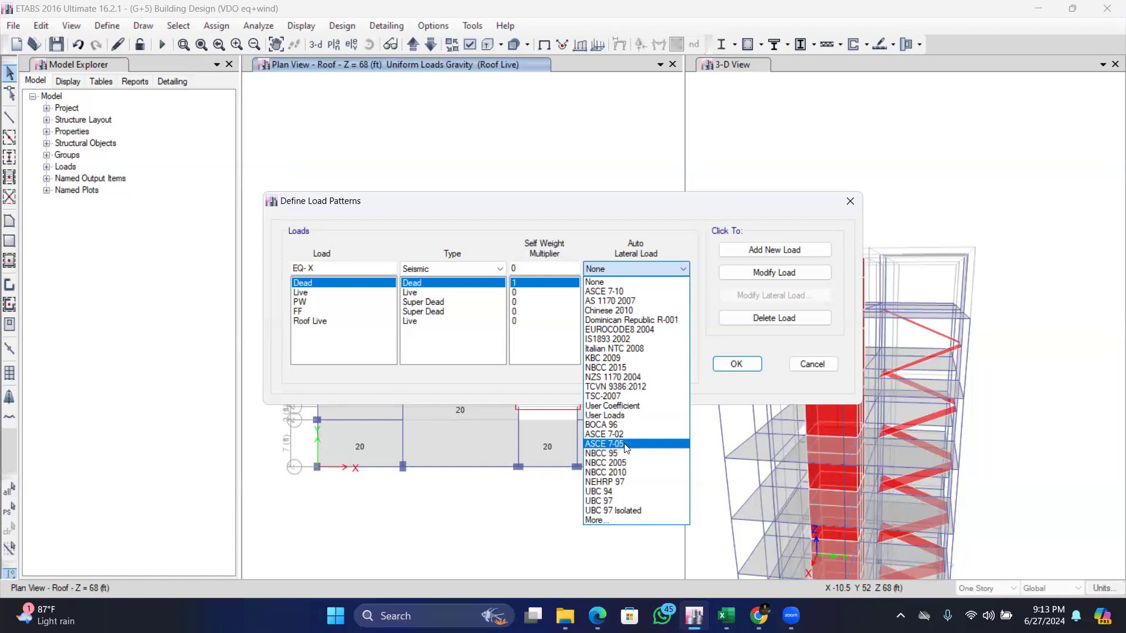
click(624, 444)
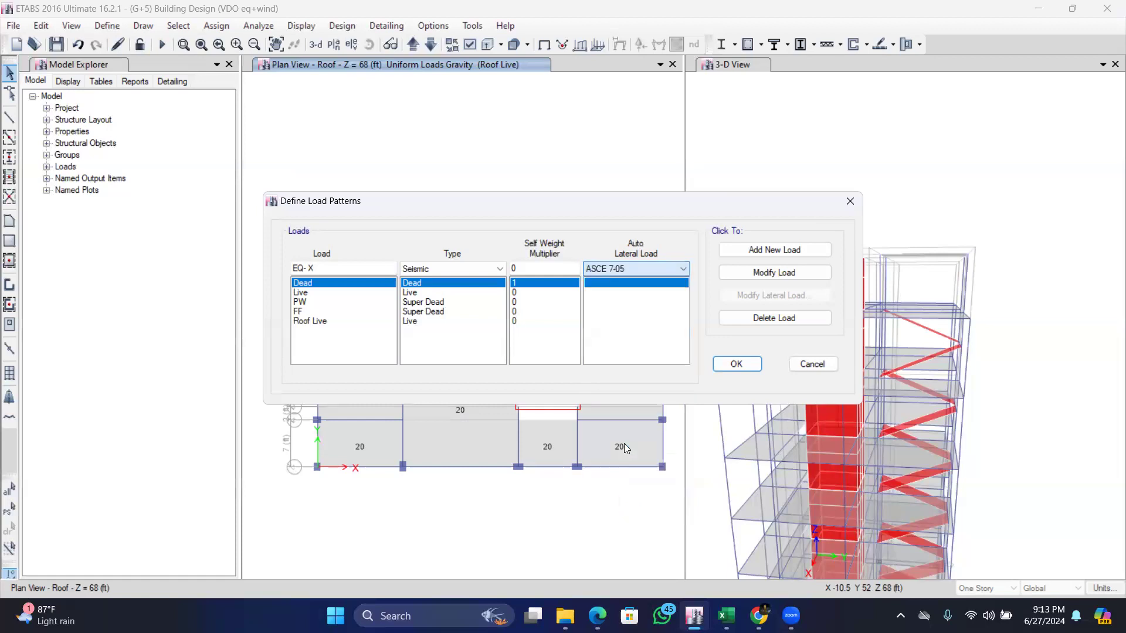
click(767, 251)
click(314, 269)
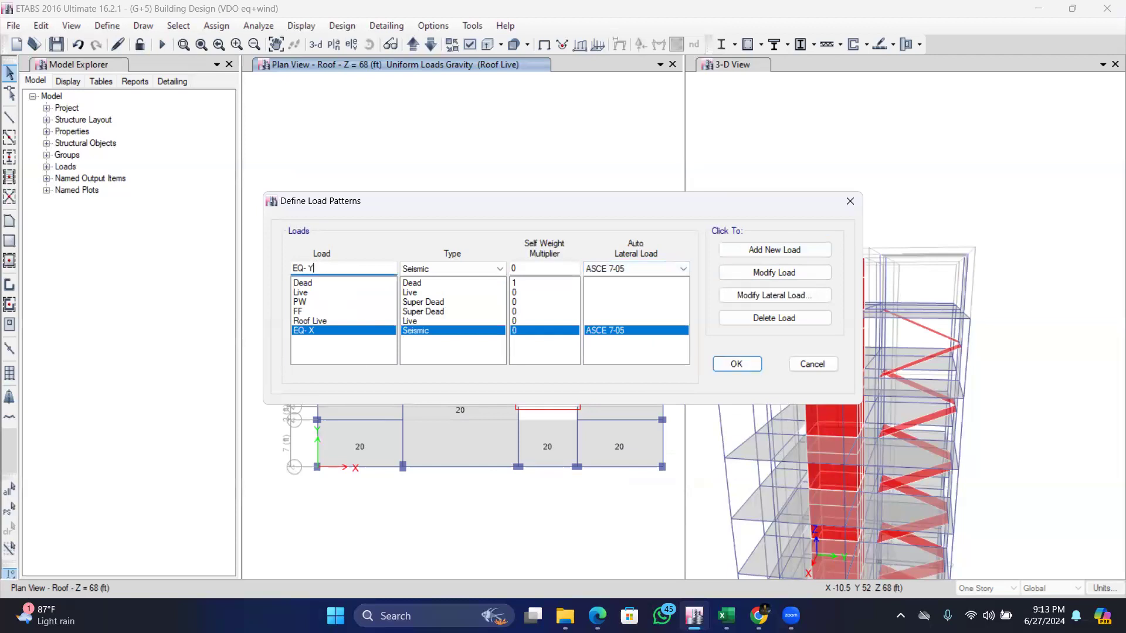
click(774, 248)
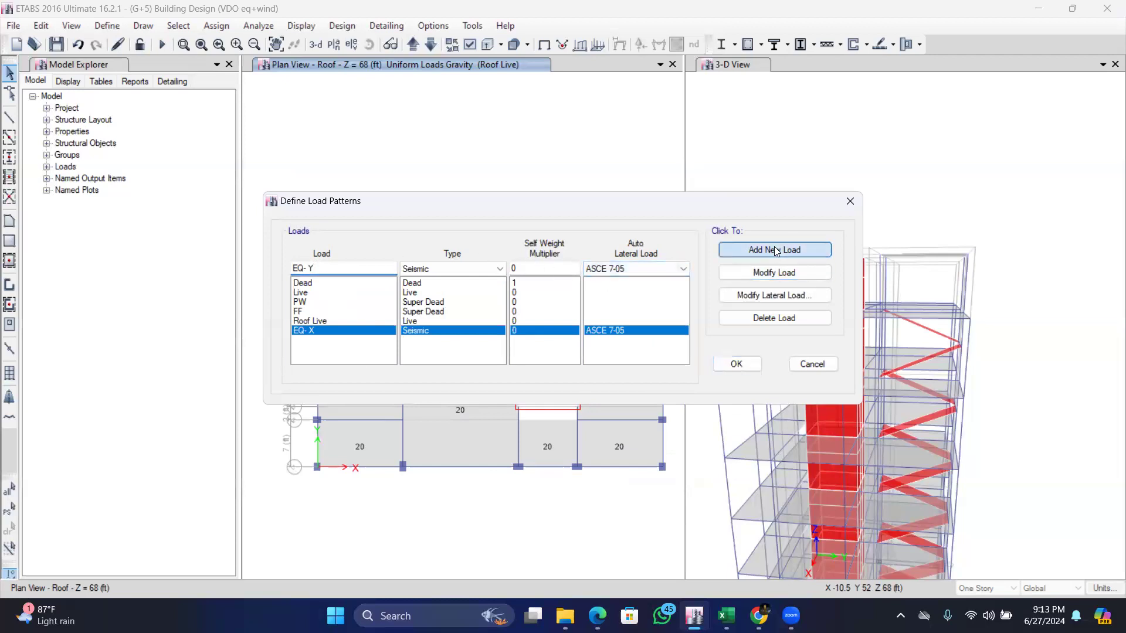
Add a load pattern named Wind-X with type Wind and auto lateral load ASCE 7-05.
click(323, 267)
key(BackSpace)
key(BackSpace)
key(BackSpace)
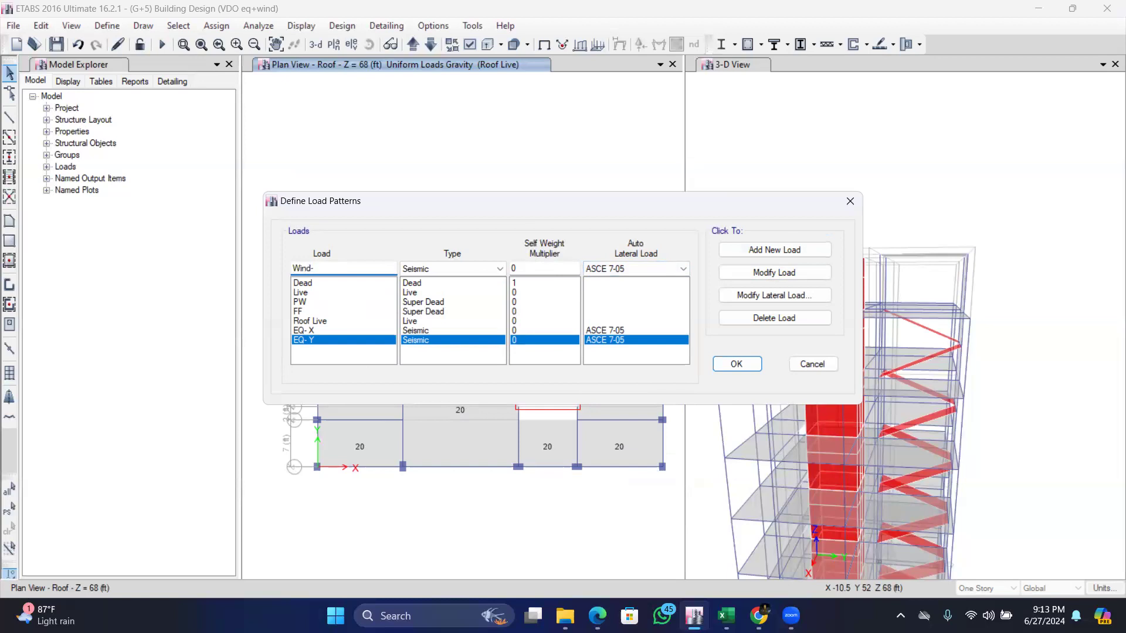
click(500, 269)
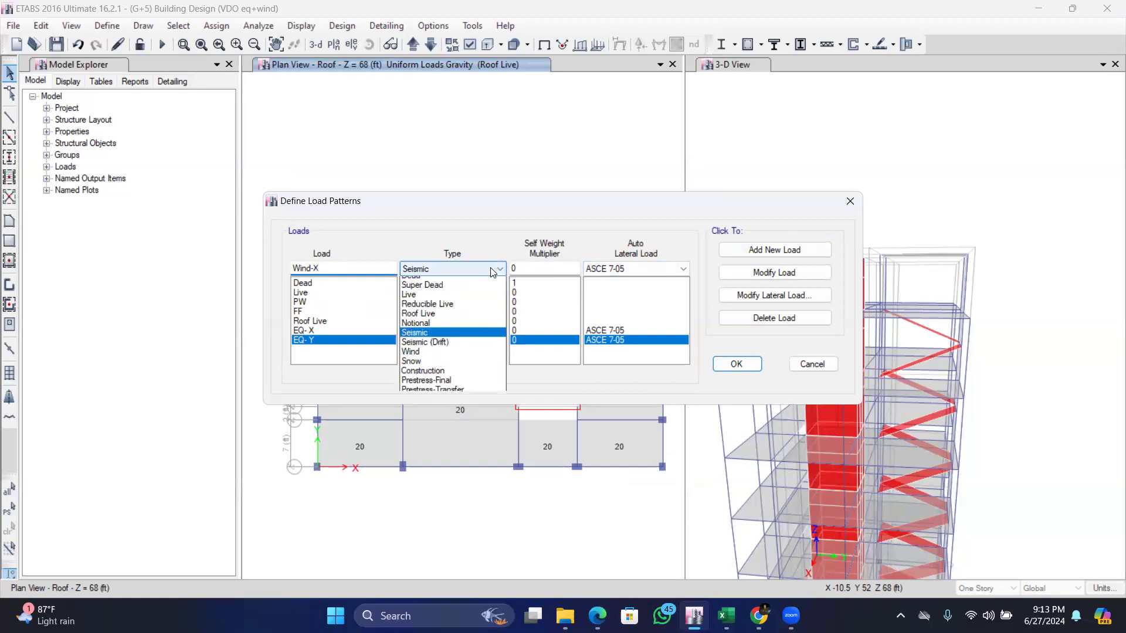
click(420, 359)
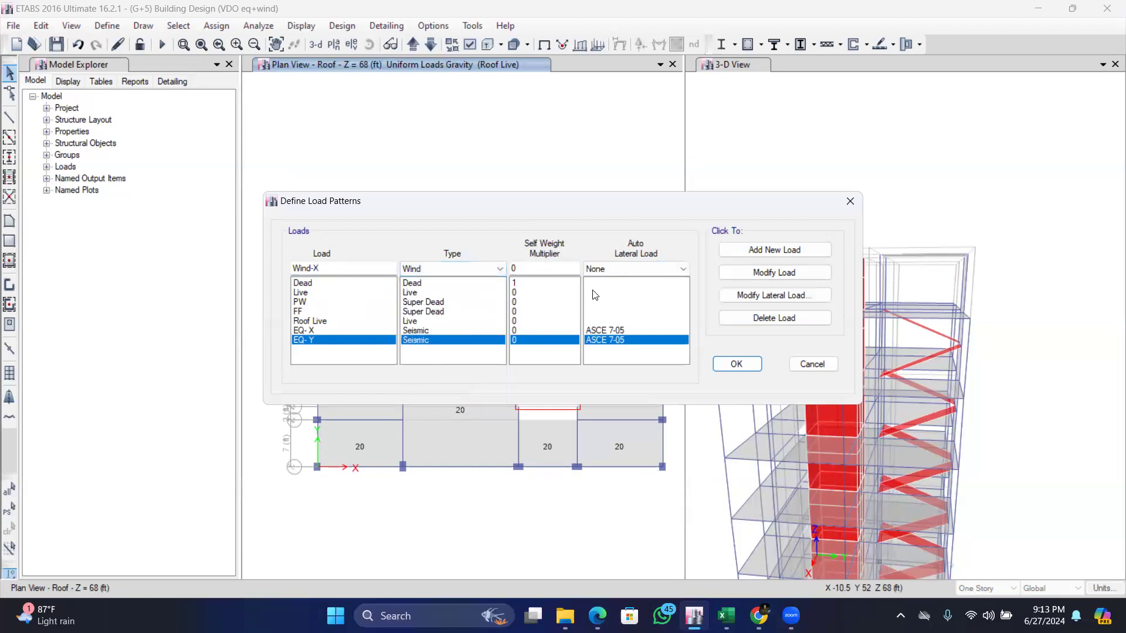
click(683, 269)
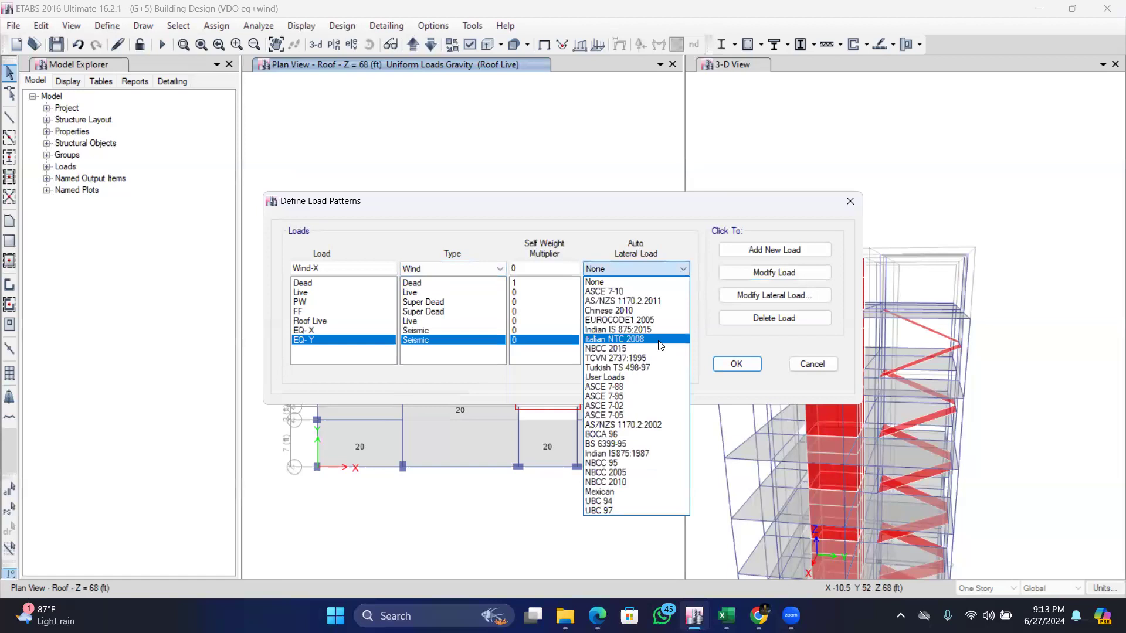
click(630, 416)
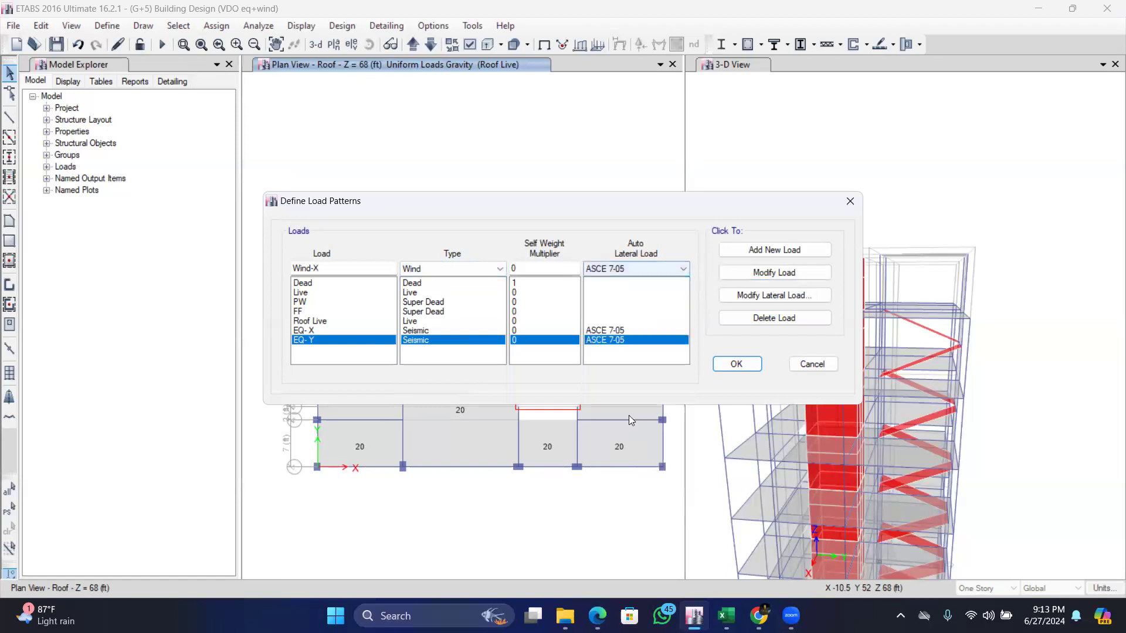
click(728, 253)
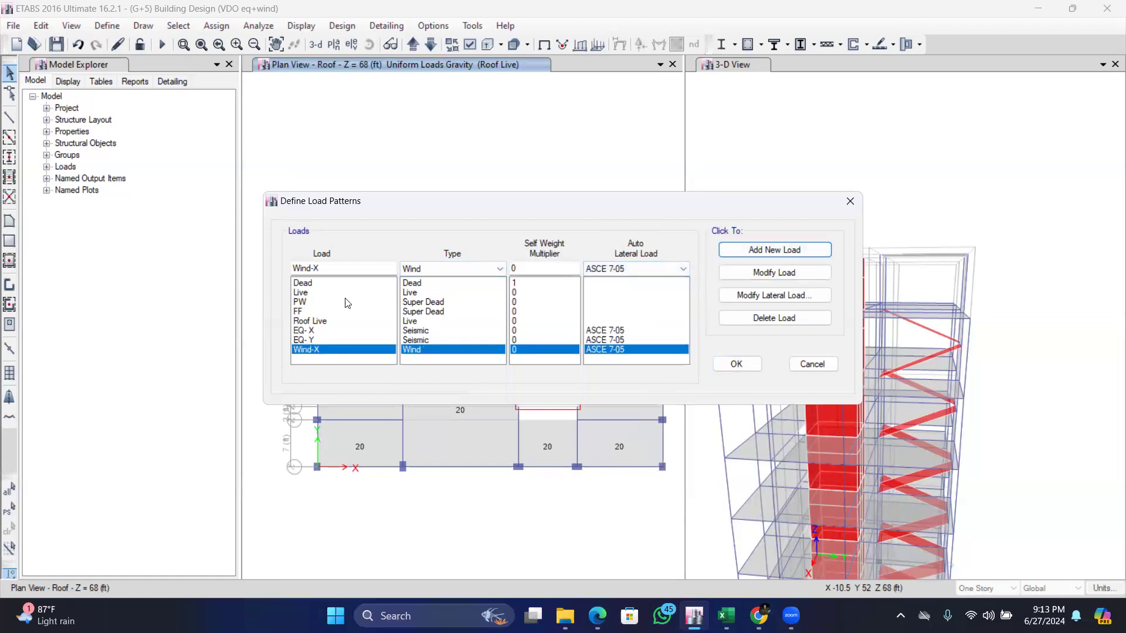
Add a matching wind load pattern named Wind-Y with auto lateral load ASCE 7-05.
click(342, 268)
key(BackSpace)
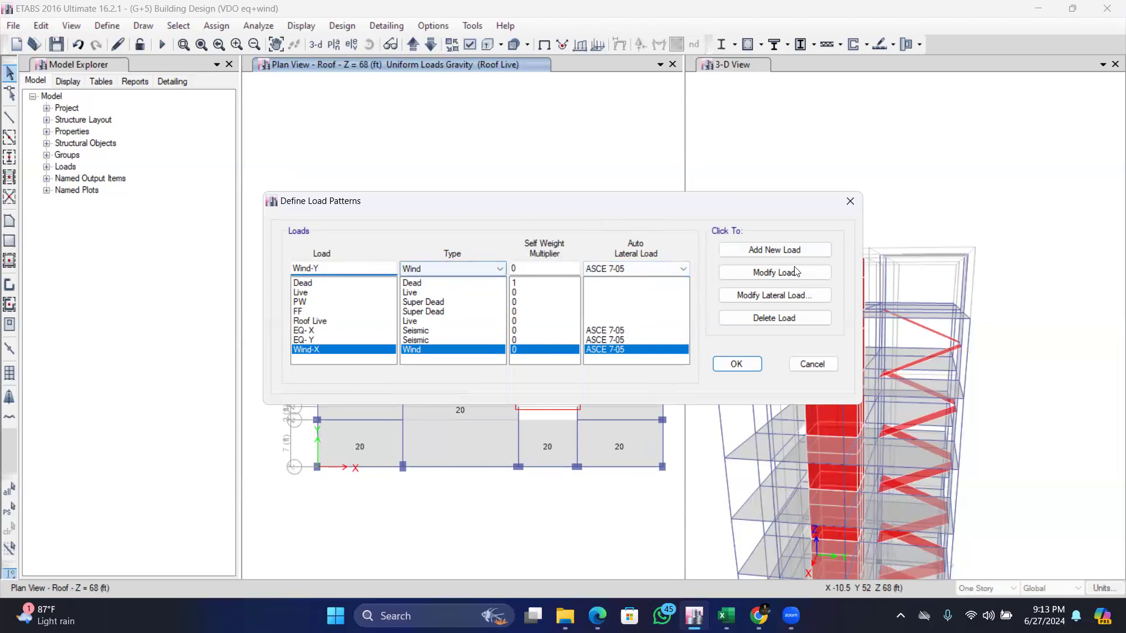
click(791, 250)
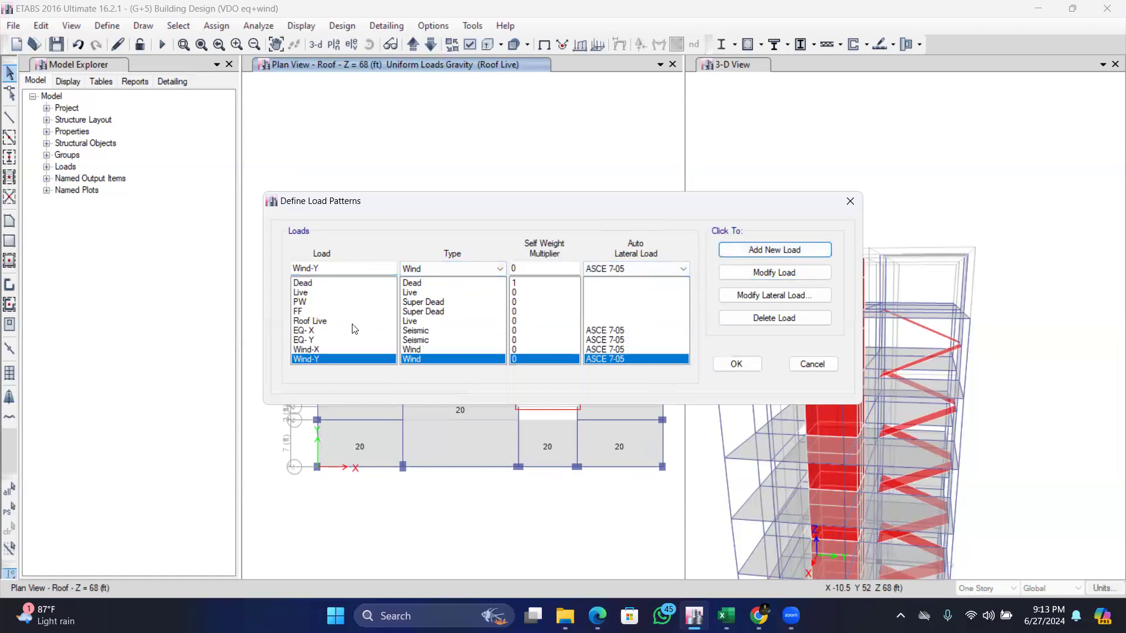
Limit the EQ- X lateral load to the X direction with plus and minus eccentricity, and choose a user-defined time period.
click(336, 331)
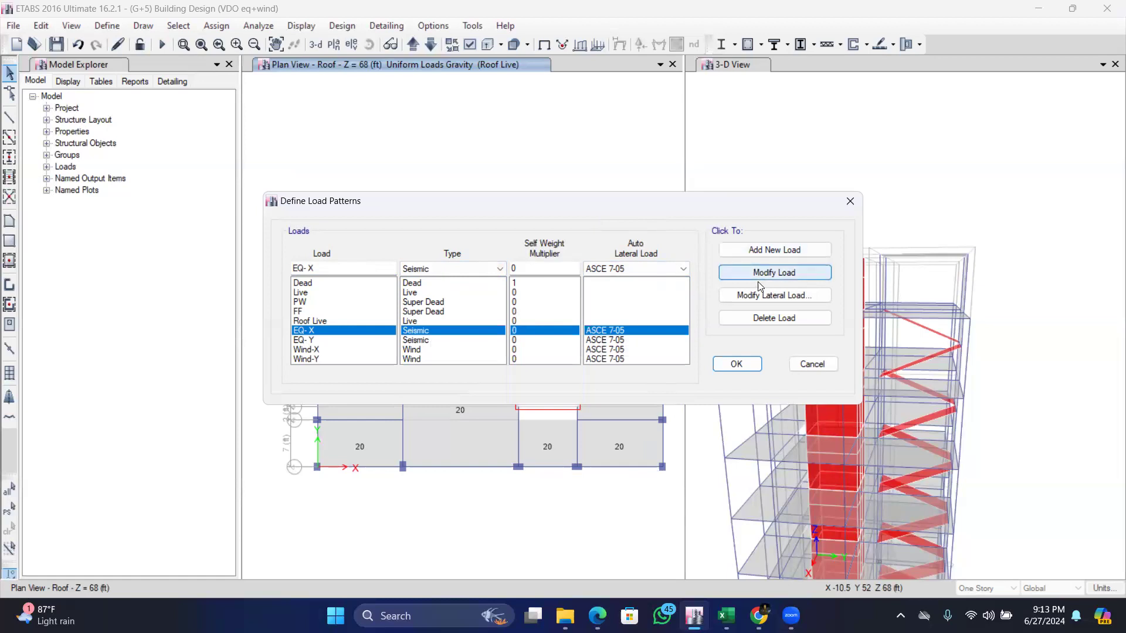
click(790, 298)
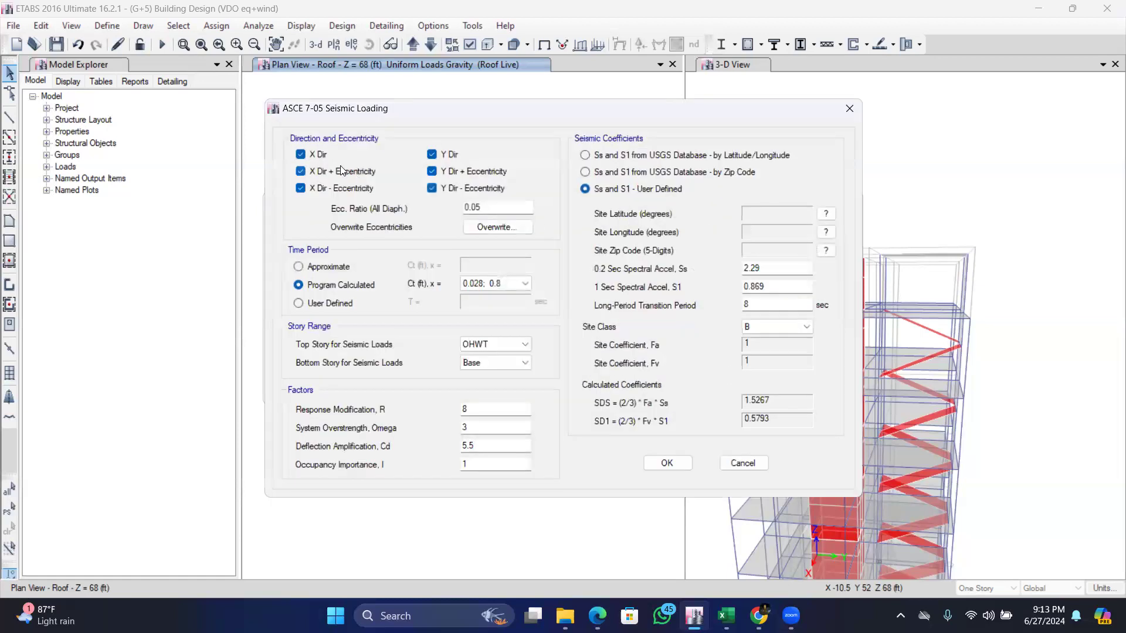
click(434, 171)
click(433, 188)
click(298, 303)
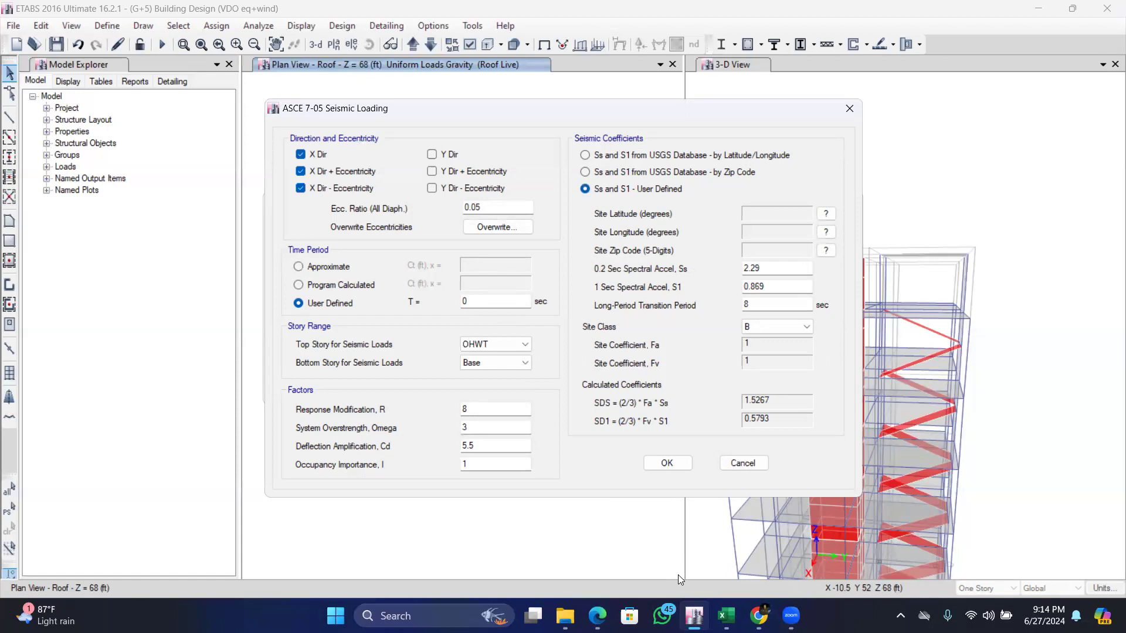
Switch to the BNBC 2020 PDF in Edge, go to page 631 and examine the approximate-period coefficients by structure type.
mouse_move(692, 614)
click(597, 616)
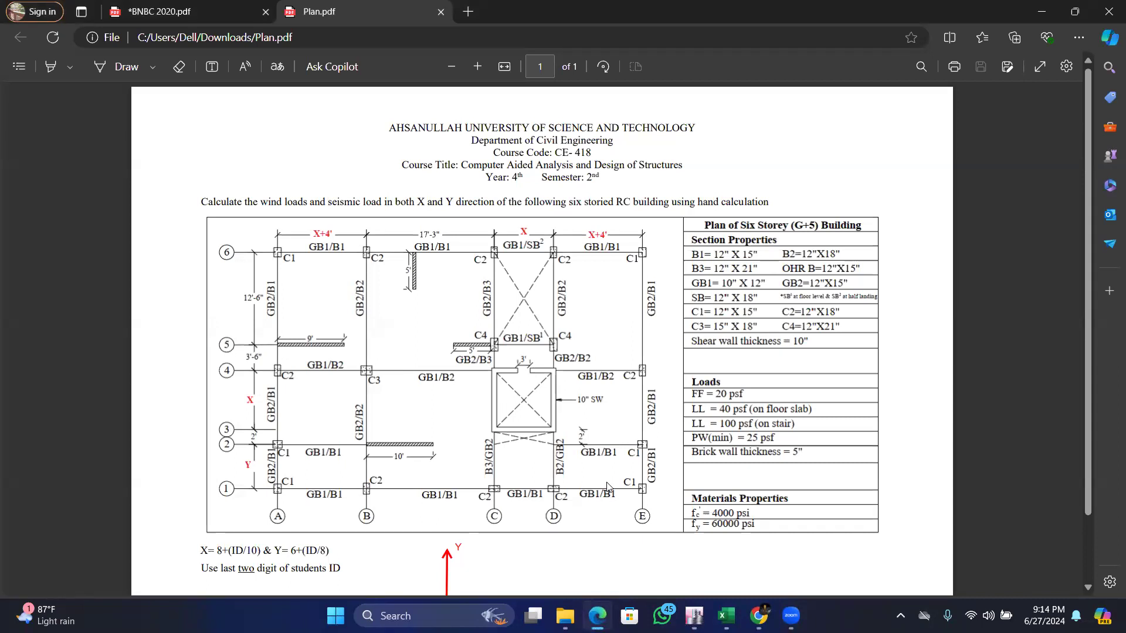
click(222, 12)
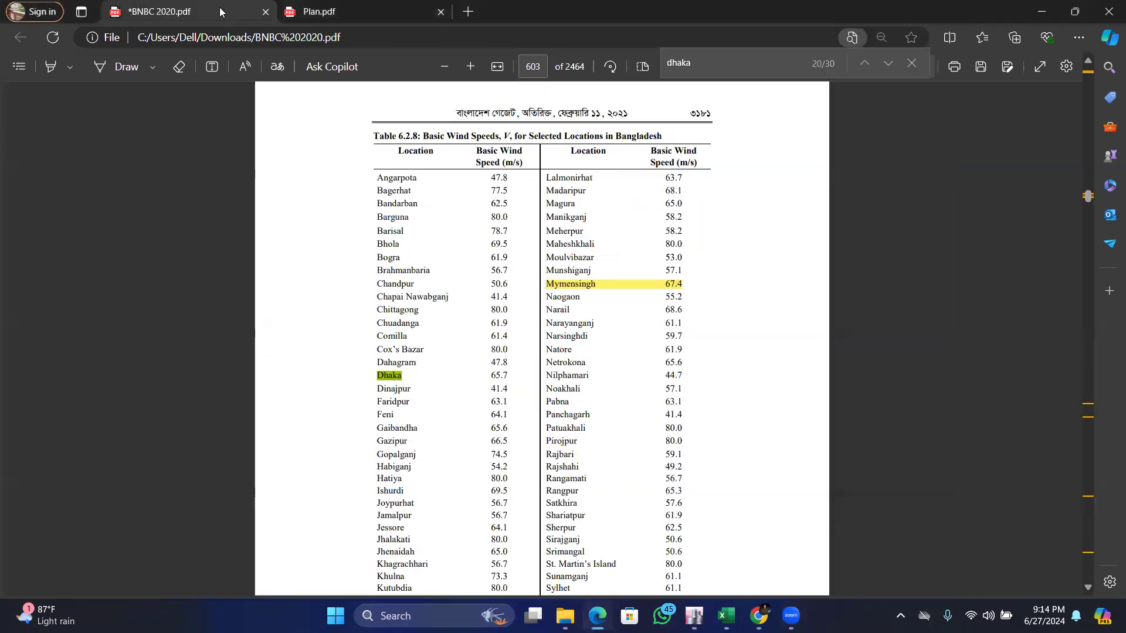
click(534, 68)
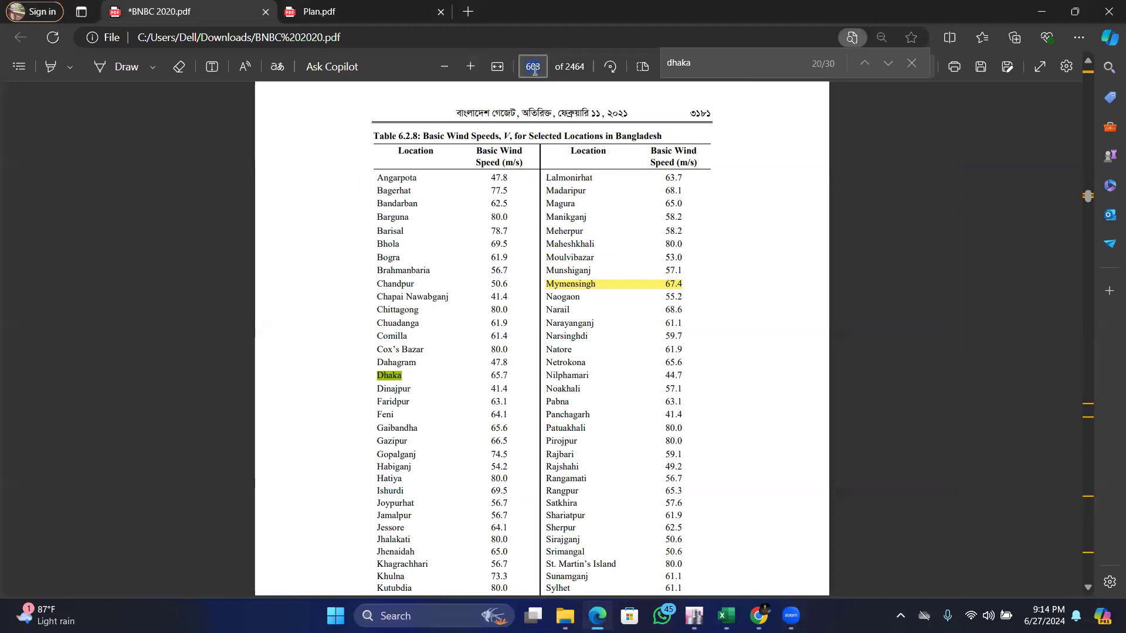
text(631)
key(Return)
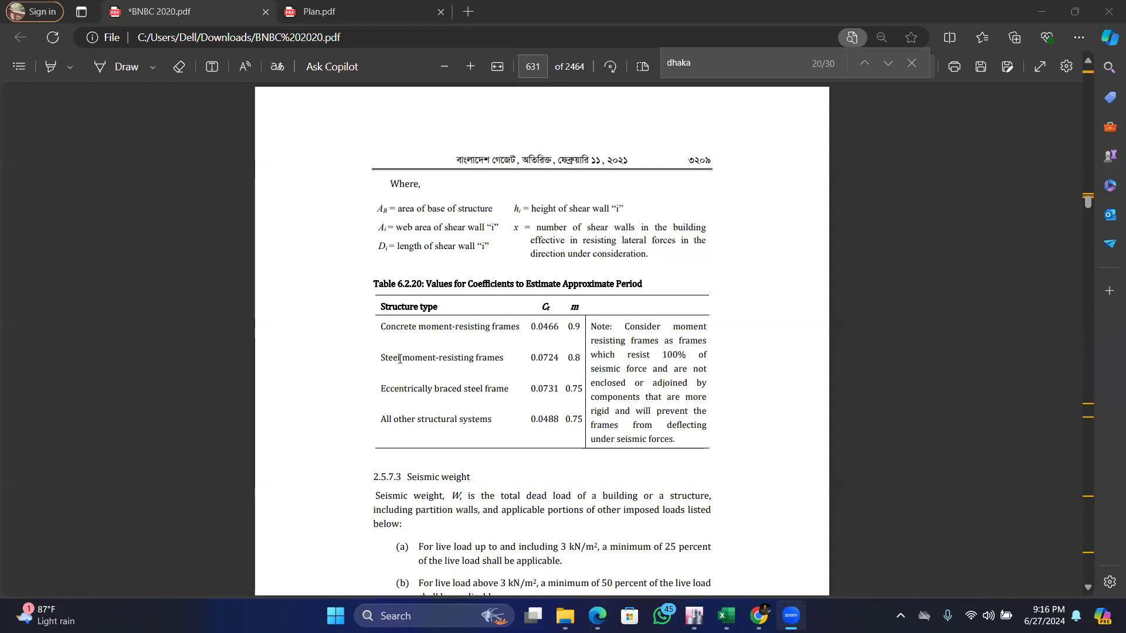
drag(380, 323, 524, 324)
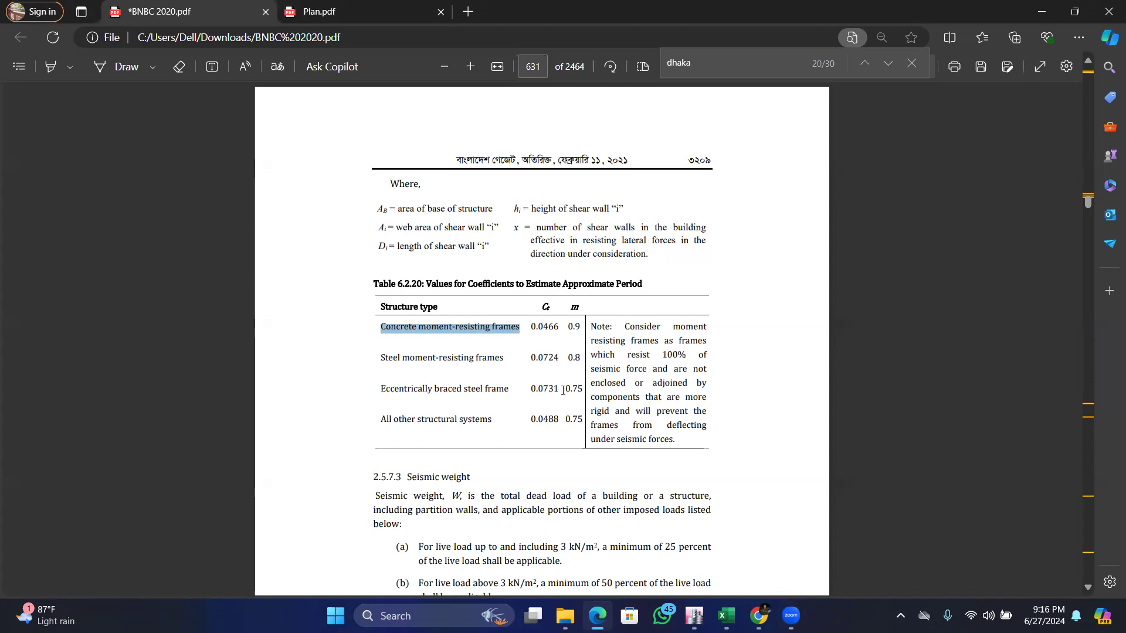
click(415, 421)
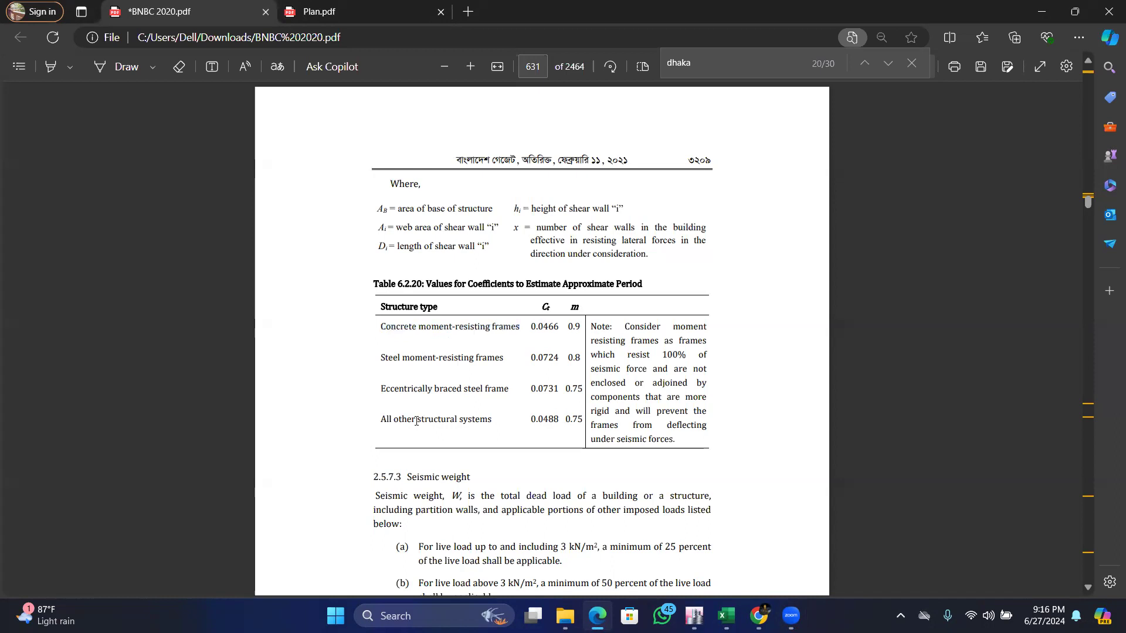
drag(382, 421, 583, 420)
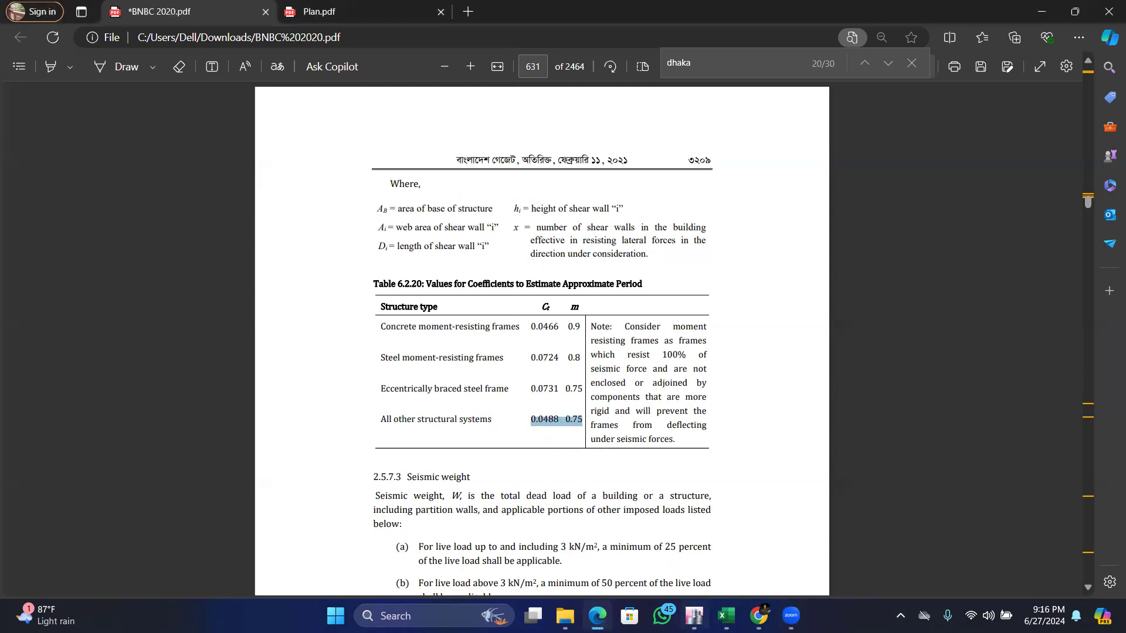
Switch back to ETABS and set the user-defined time period of EQ- X to .474 sec.
mouse_move(693, 616)
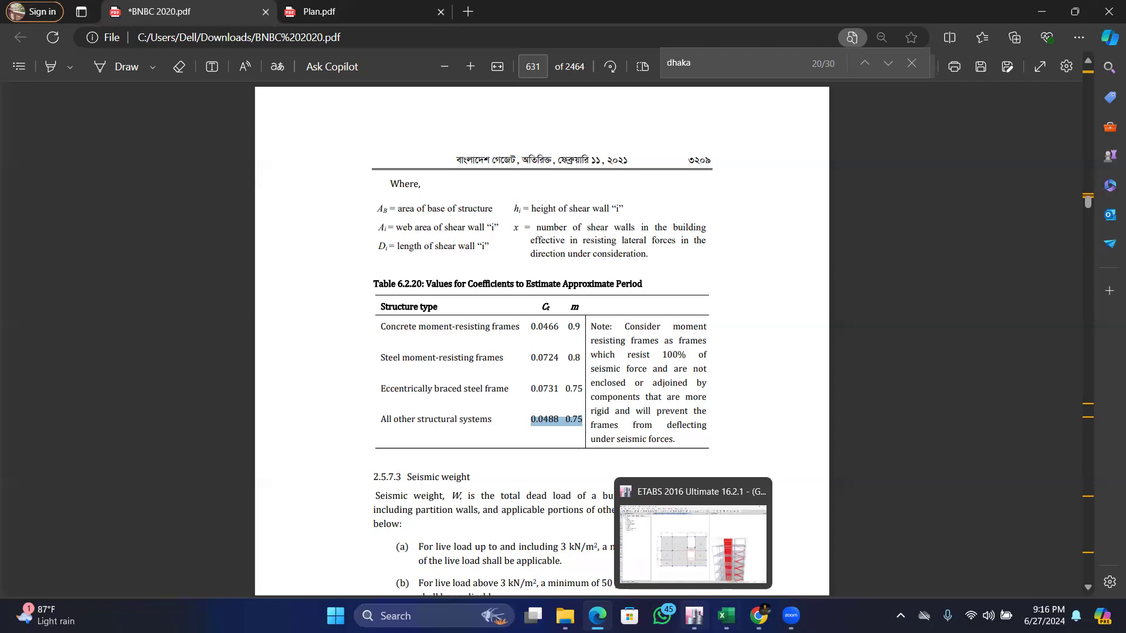
click(692, 542)
click(482, 299)
key(BackSpace)
text(.47)
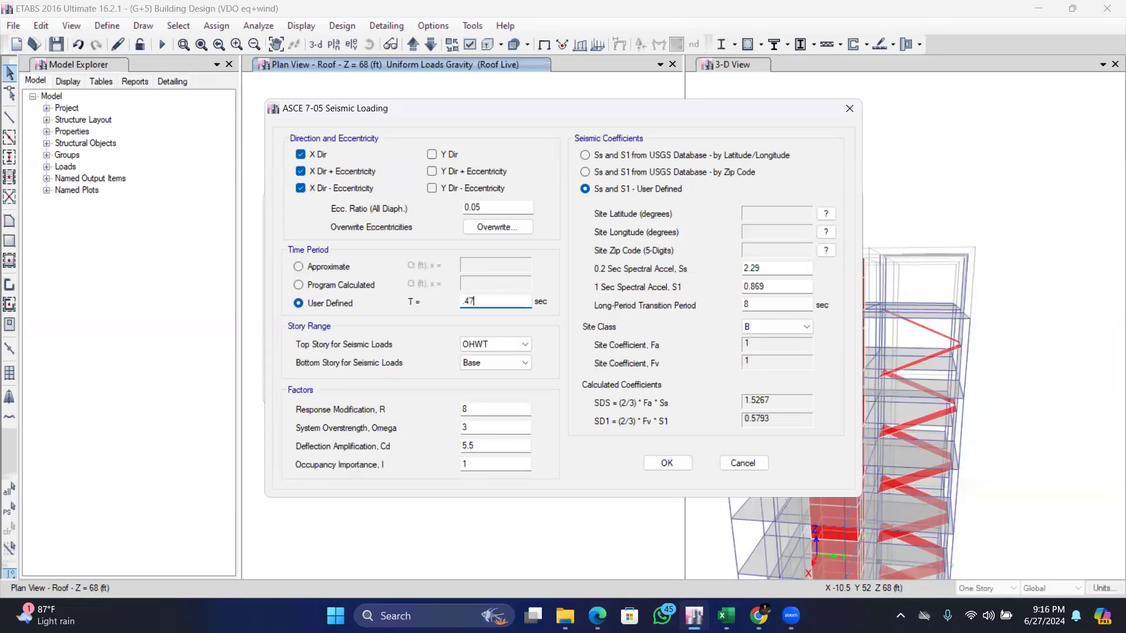
text(4)
Set the seismic story range of EQ- X with Base as the bottom story and OHWT as the top story.
click(486, 361)
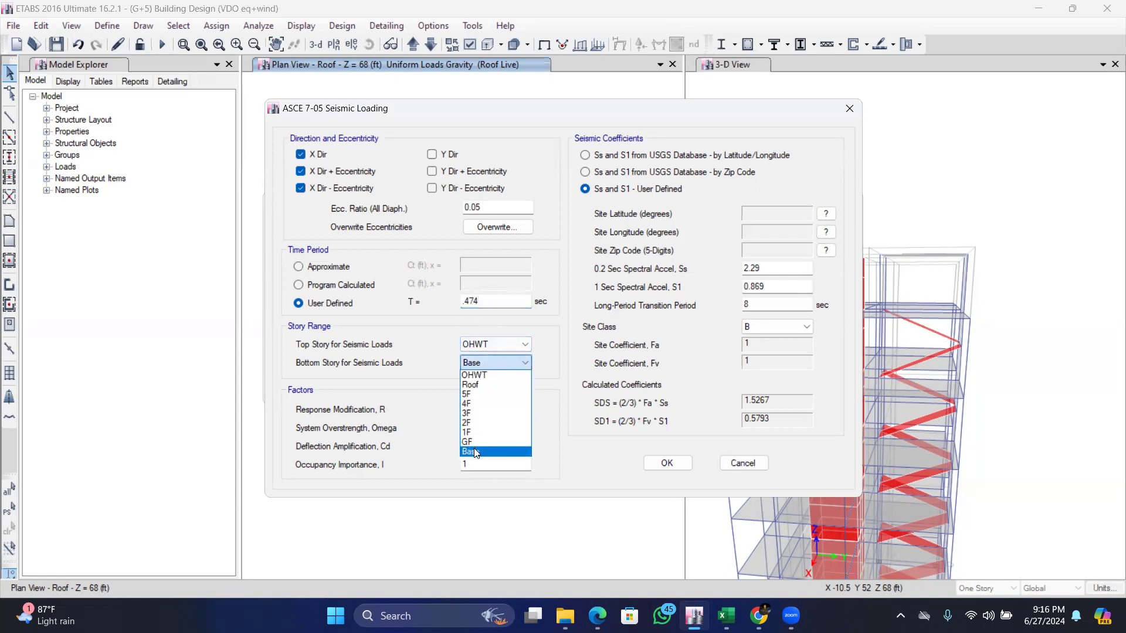
click(473, 450)
click(500, 343)
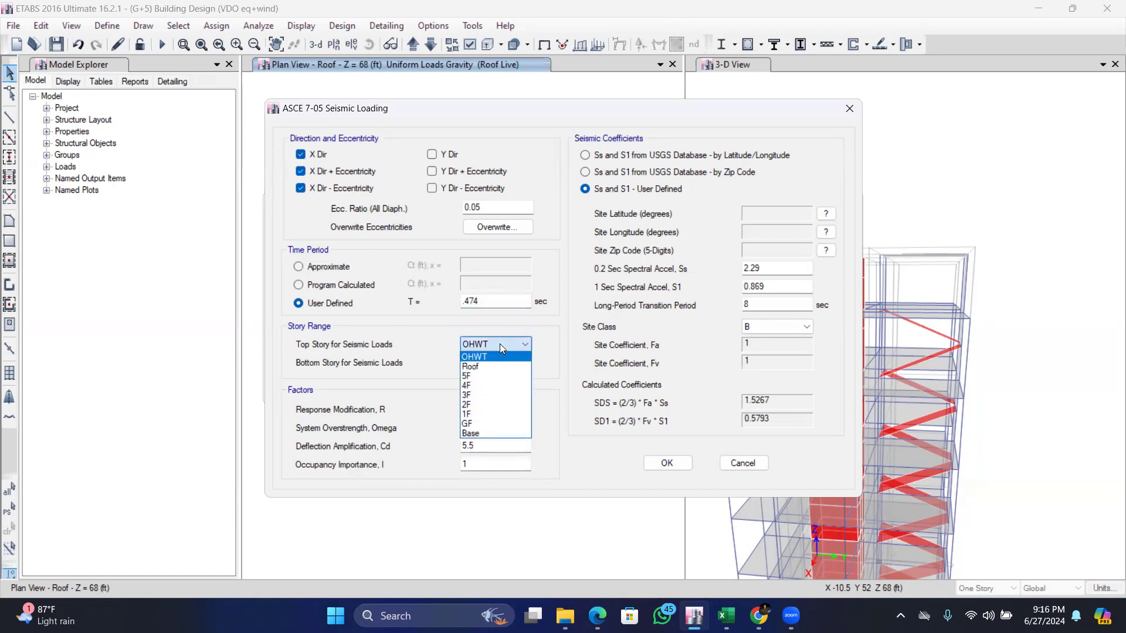
click(487, 357)
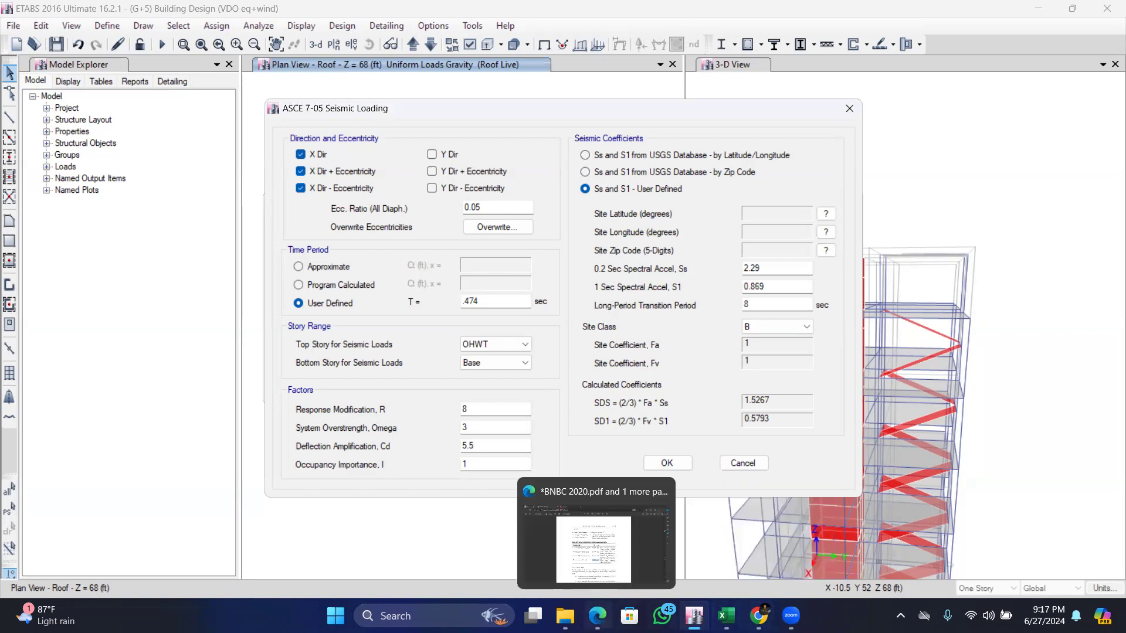
Switch to the BNBC 2020 PDF in Edge, go to page 624 and examine the bearing wall systems in Table 6.2.19.
click(597, 616)
click(537, 68)
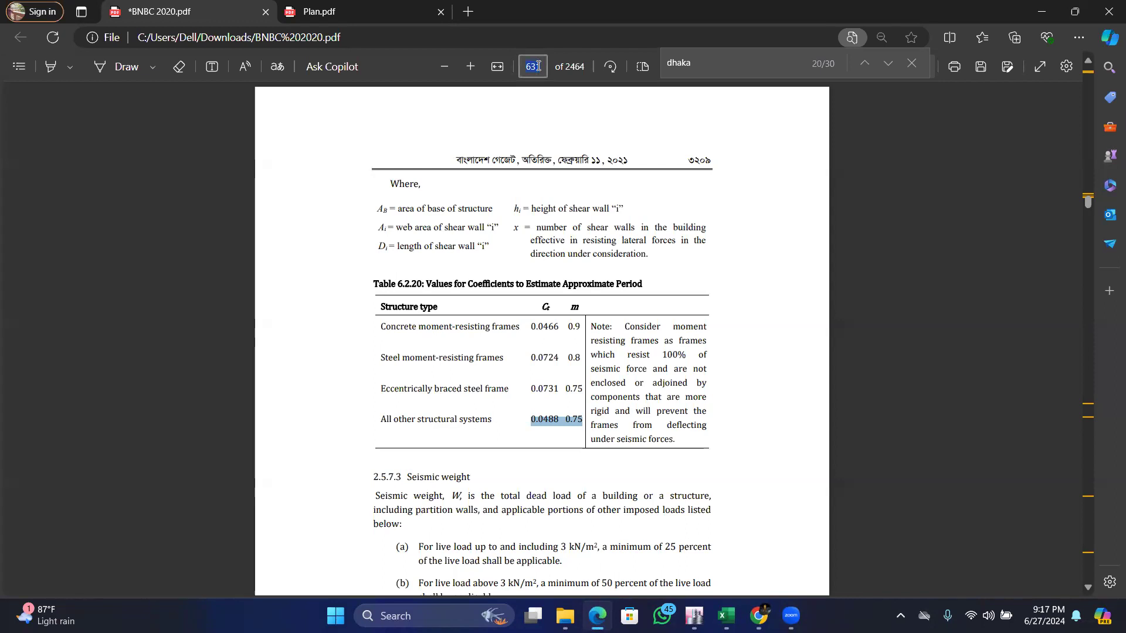
text(624)
key(Return)
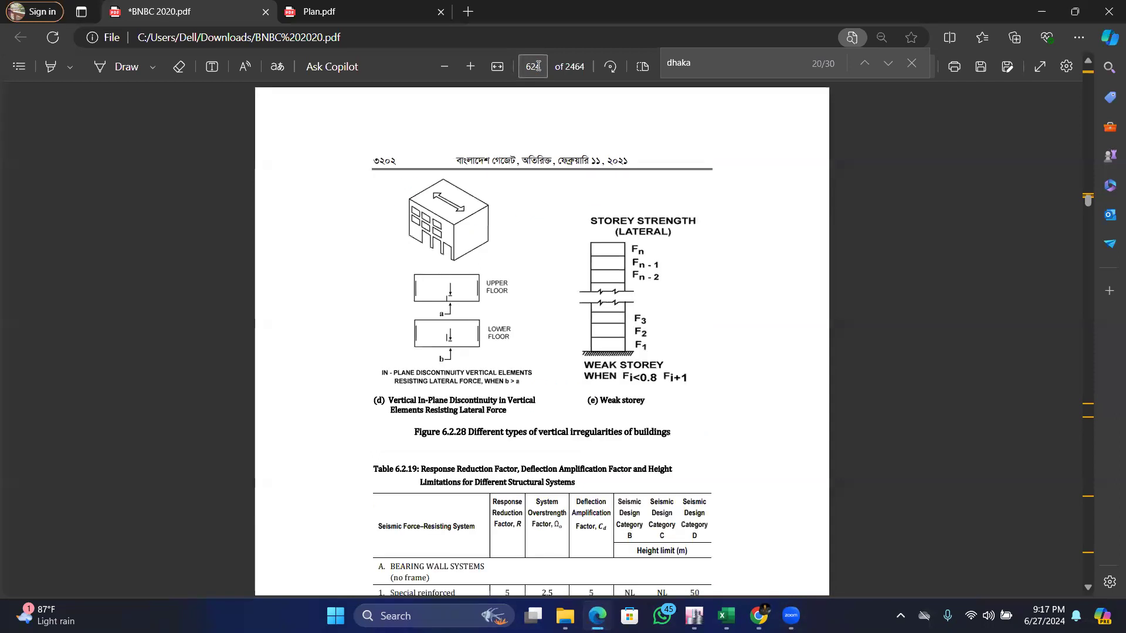
click(1087, 588)
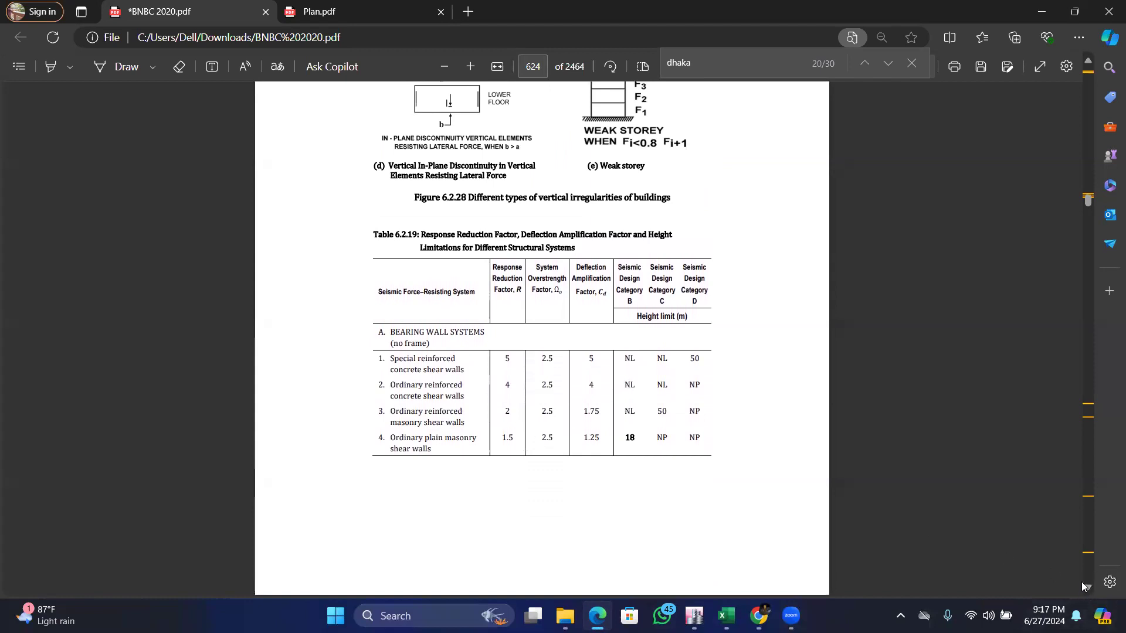
click(1089, 587)
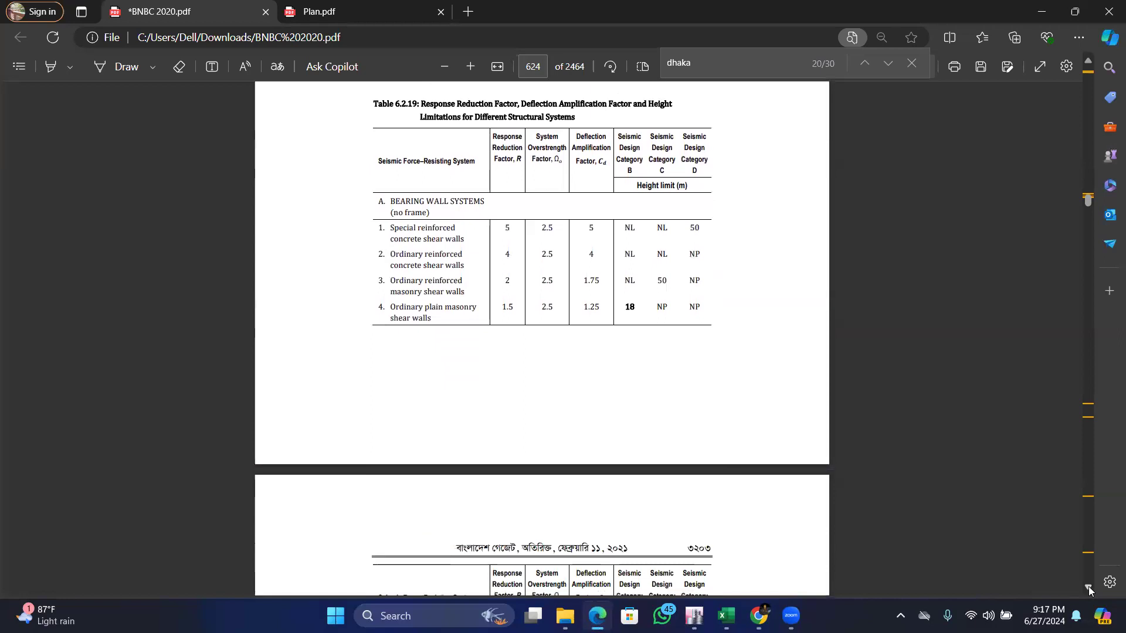
click(1088, 586)
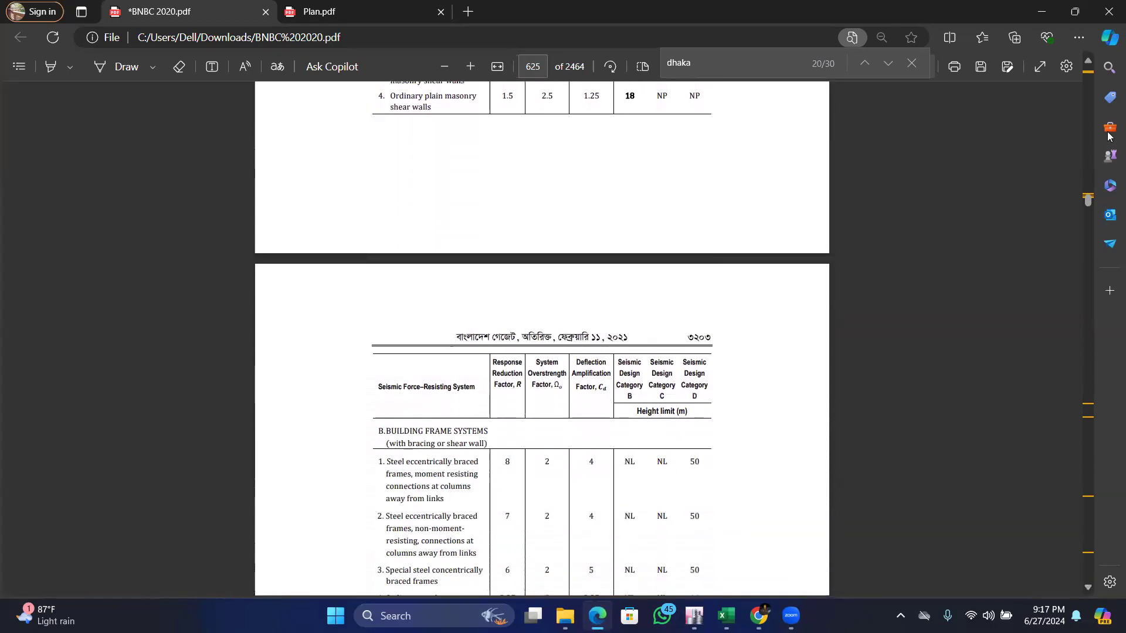
click(1088, 60)
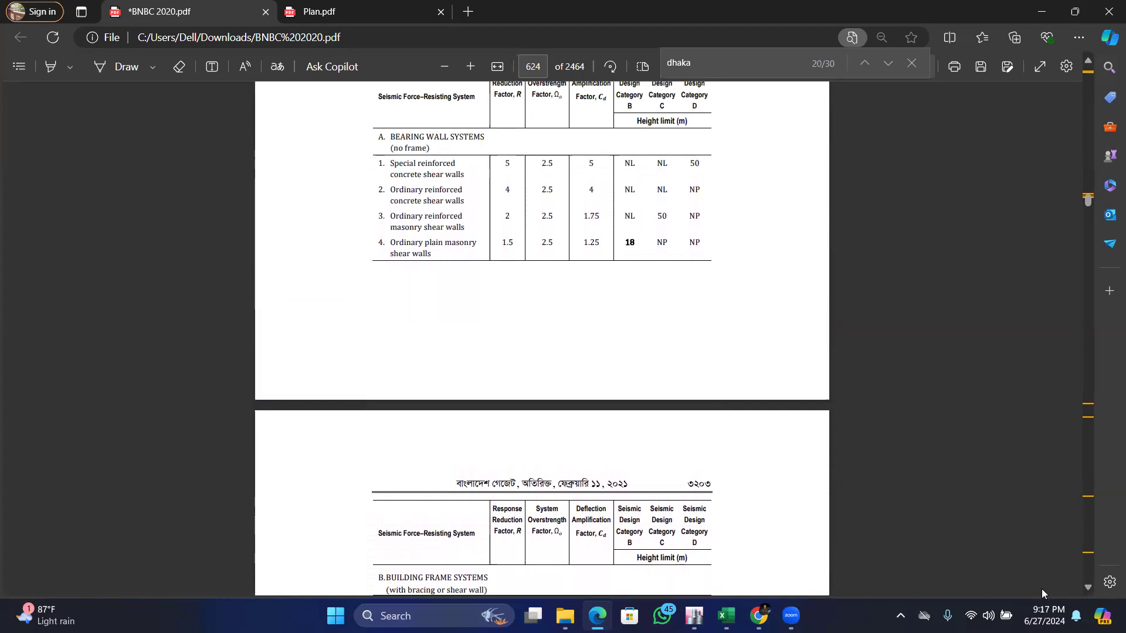
Examine the response reduction, overstrength and deflection amplification factors for building frame, moment-resisting frame and dual systems in Table 6.2.19.
click(1088, 586)
click(1088, 586)
click(1088, 586)
click(1088, 586)
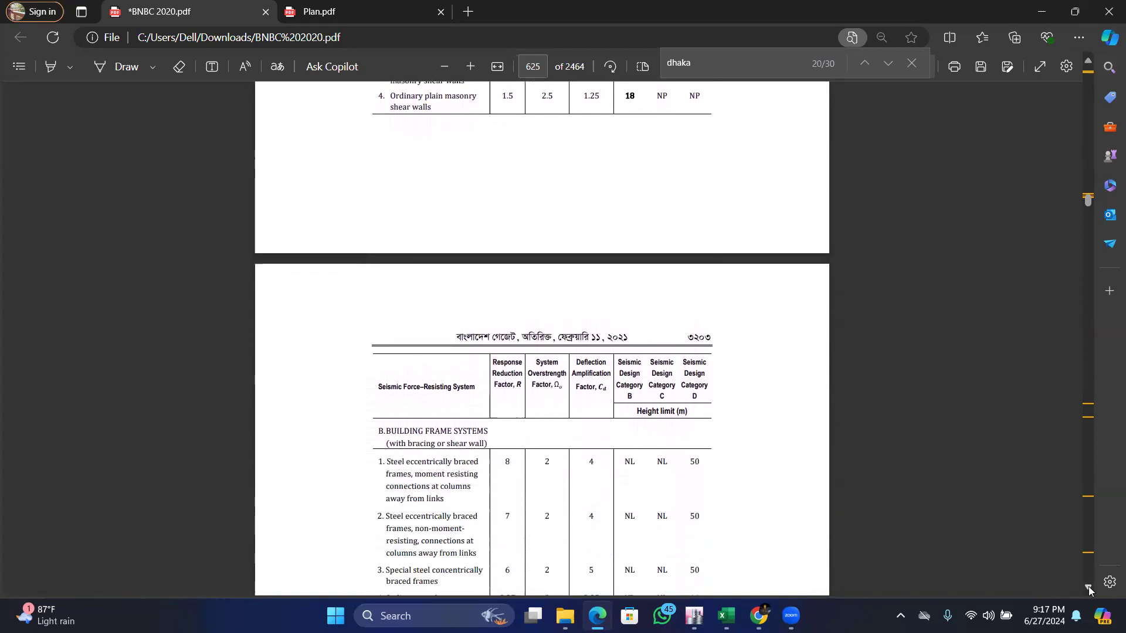
click(1089, 586)
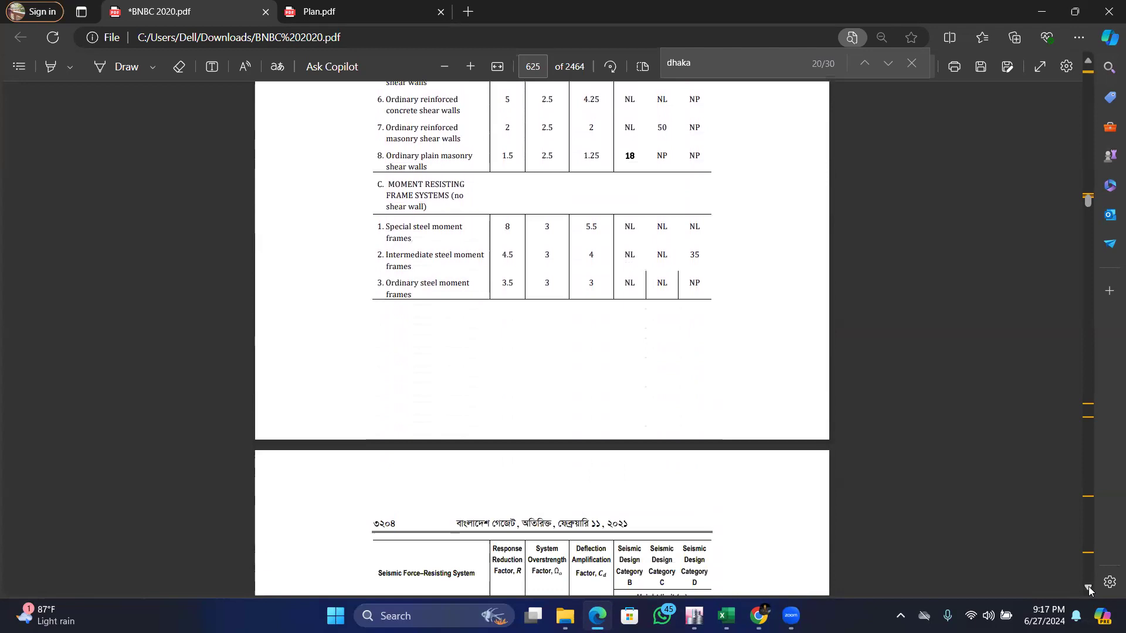
click(1088, 587)
click(1088, 586)
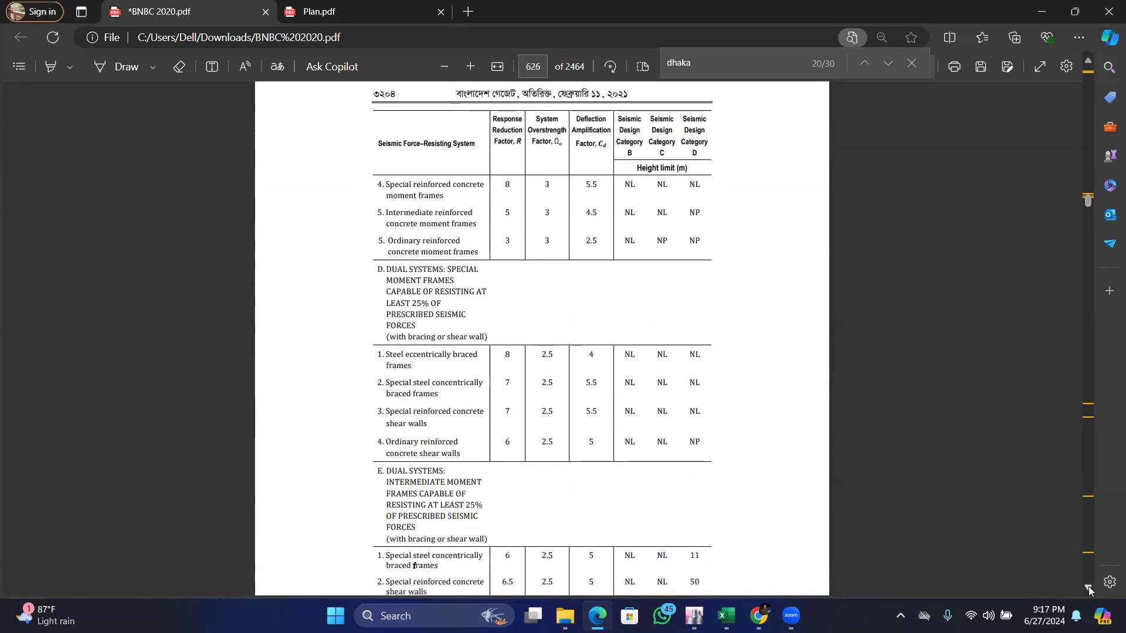
click(1088, 586)
click(1088, 586)
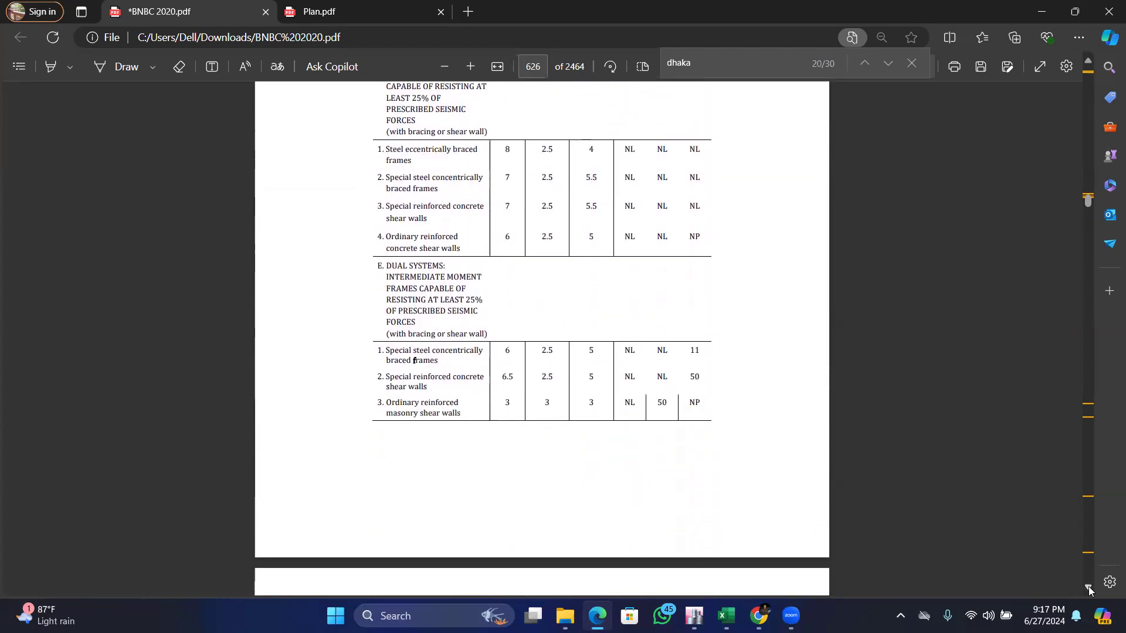
click(1088, 586)
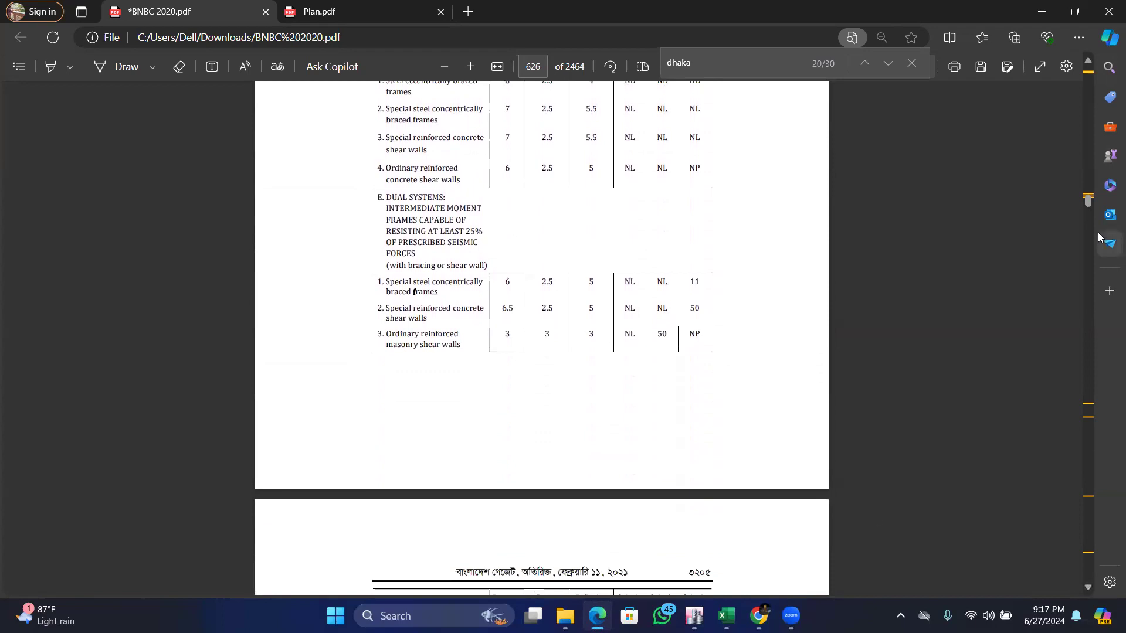
click(1088, 62)
click(1087, 62)
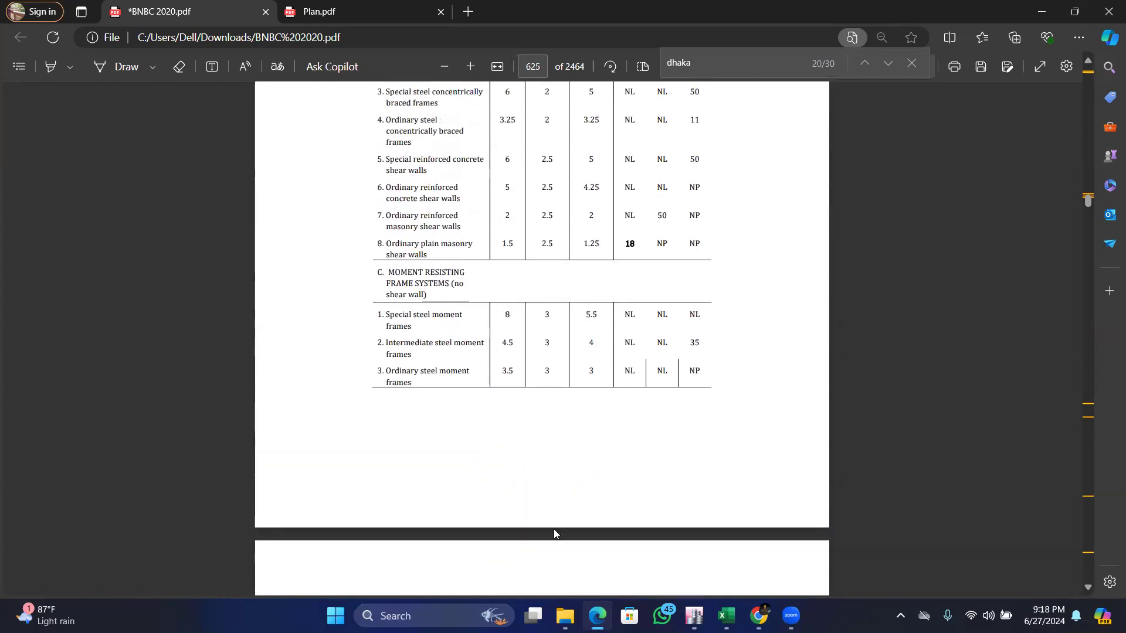
Review the building frame rows on page 625 again and compare them with the reinforced concrete moment frame rows on page 626.
mouse_move(694, 615)
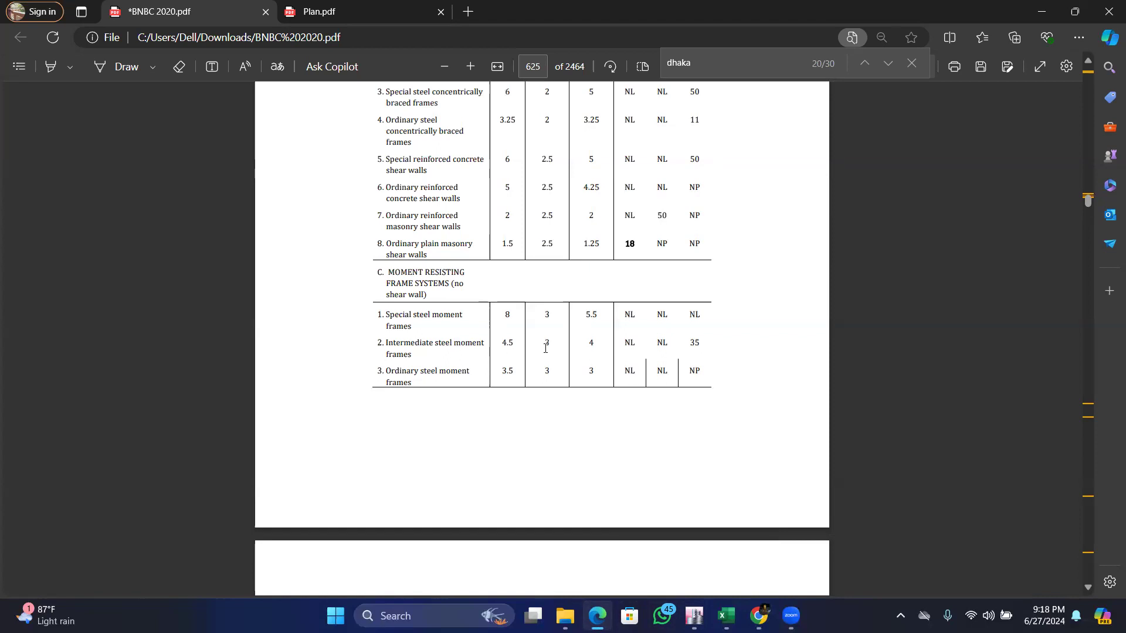
click(1089, 62)
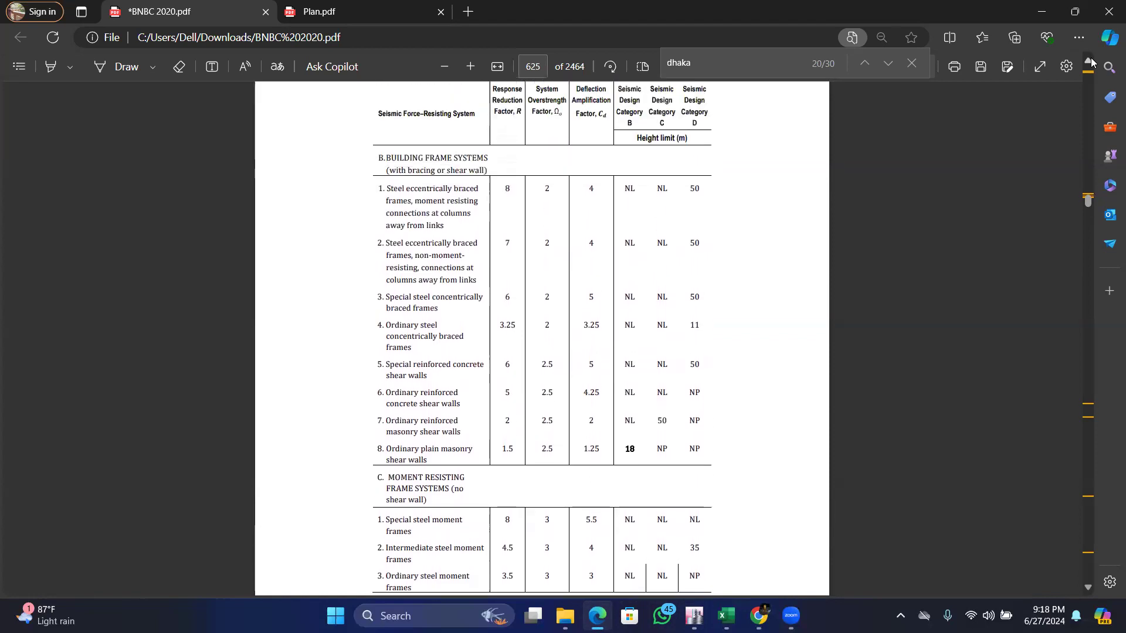
click(1089, 61)
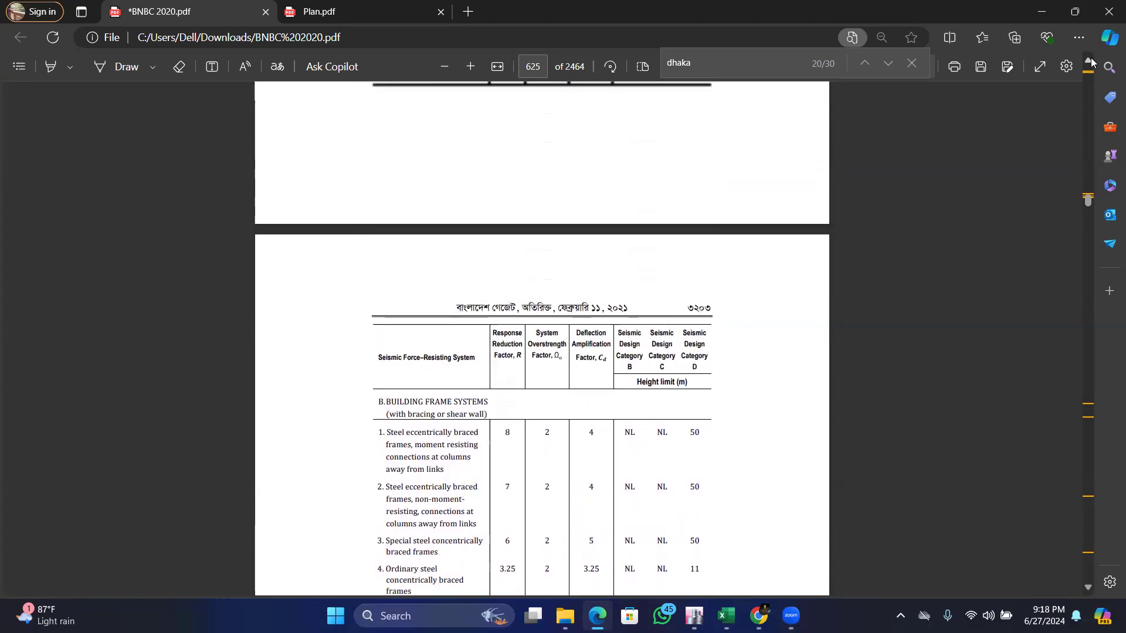
click(1086, 587)
click(1085, 589)
click(1085, 588)
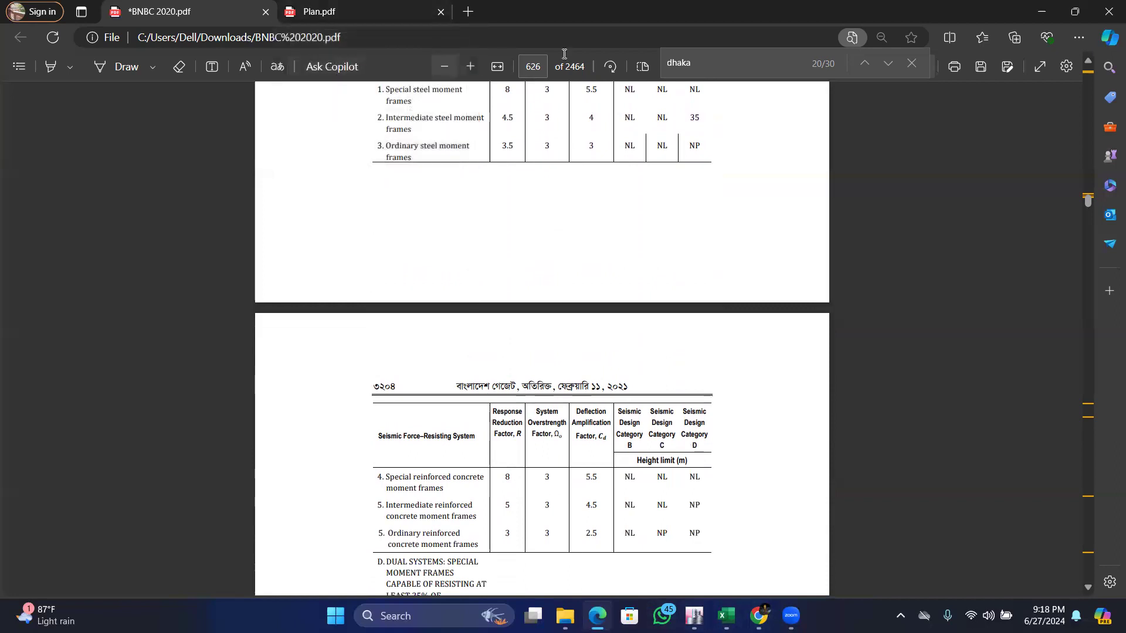
Go to page 612 and examine the site classification by soil properties in Table 6.2.13, checking the SD and SC site classes.
click(534, 66)
text(612)
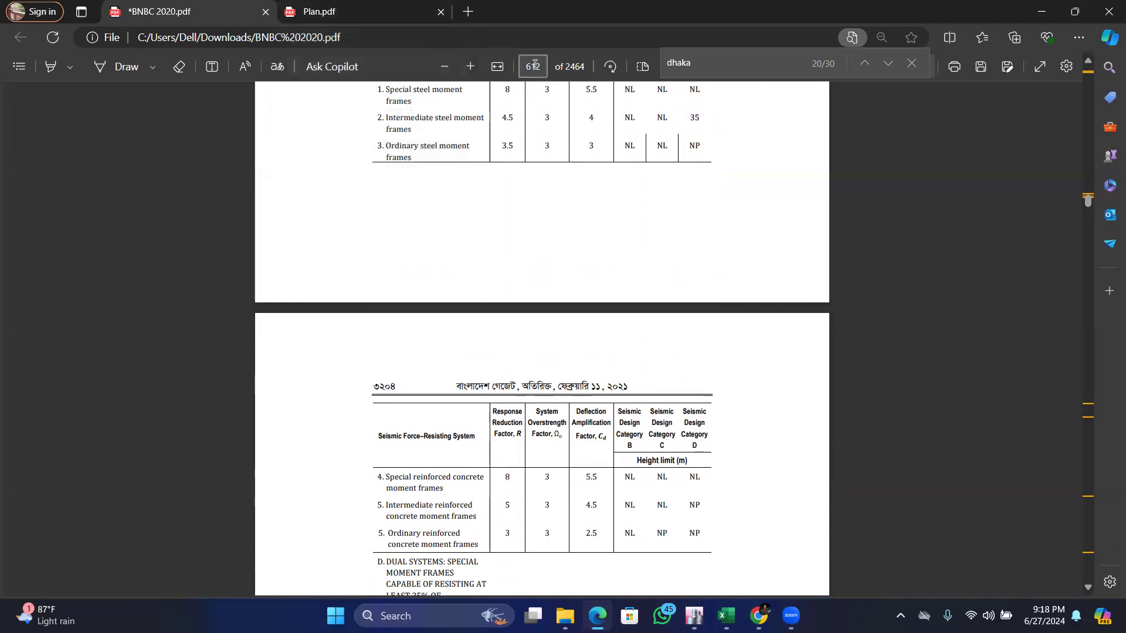
key(Return)
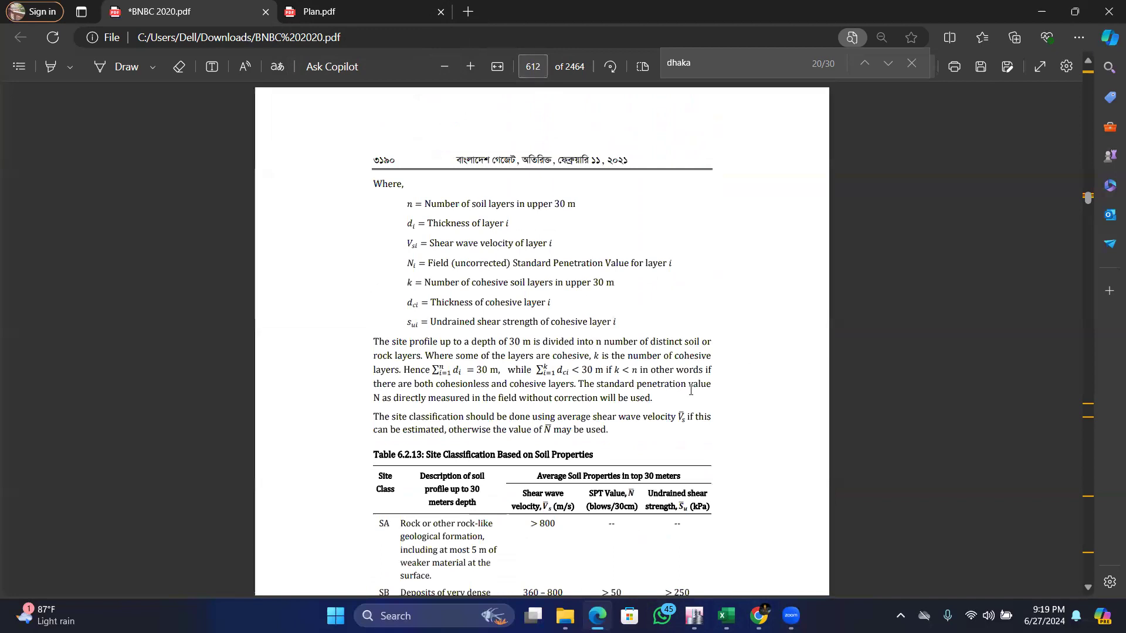
click(1086, 588)
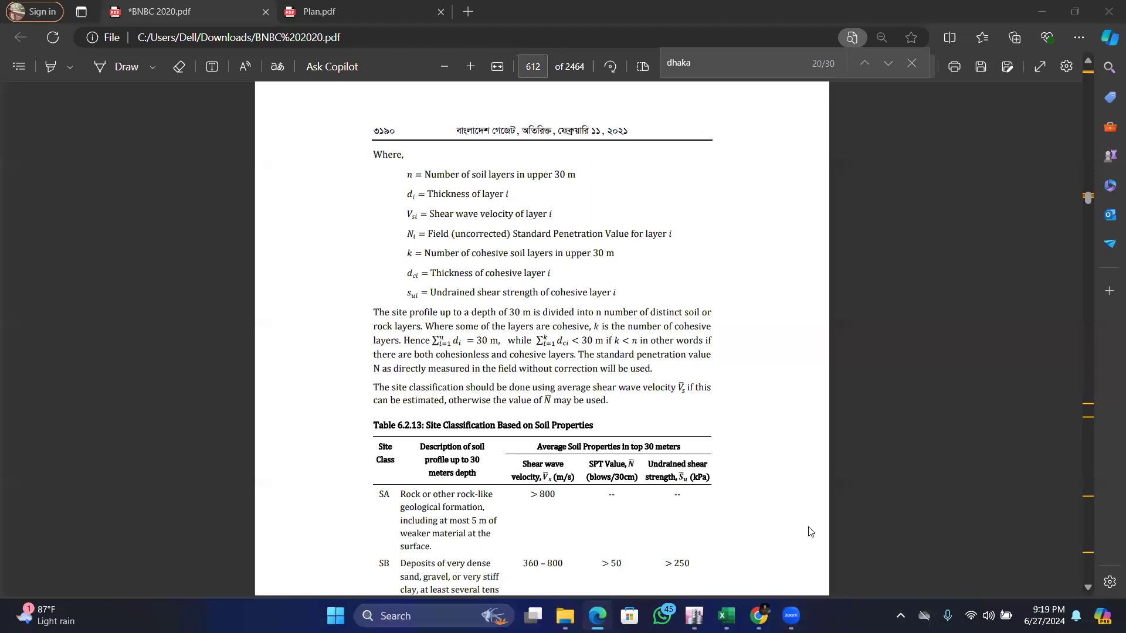
click(1089, 588)
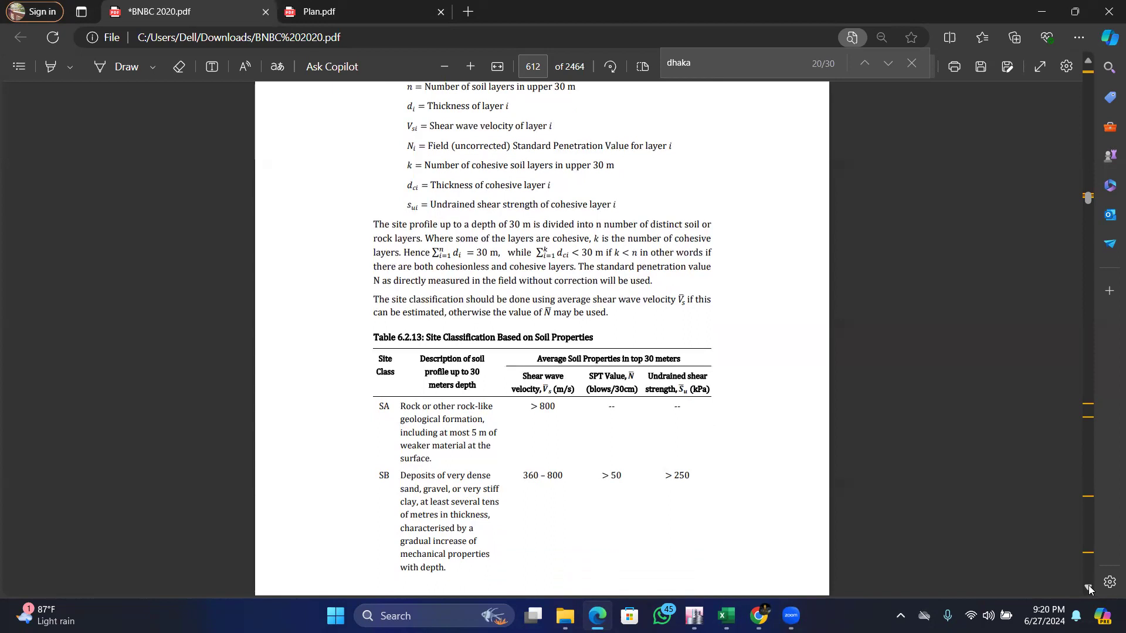
click(1088, 587)
click(1088, 587)
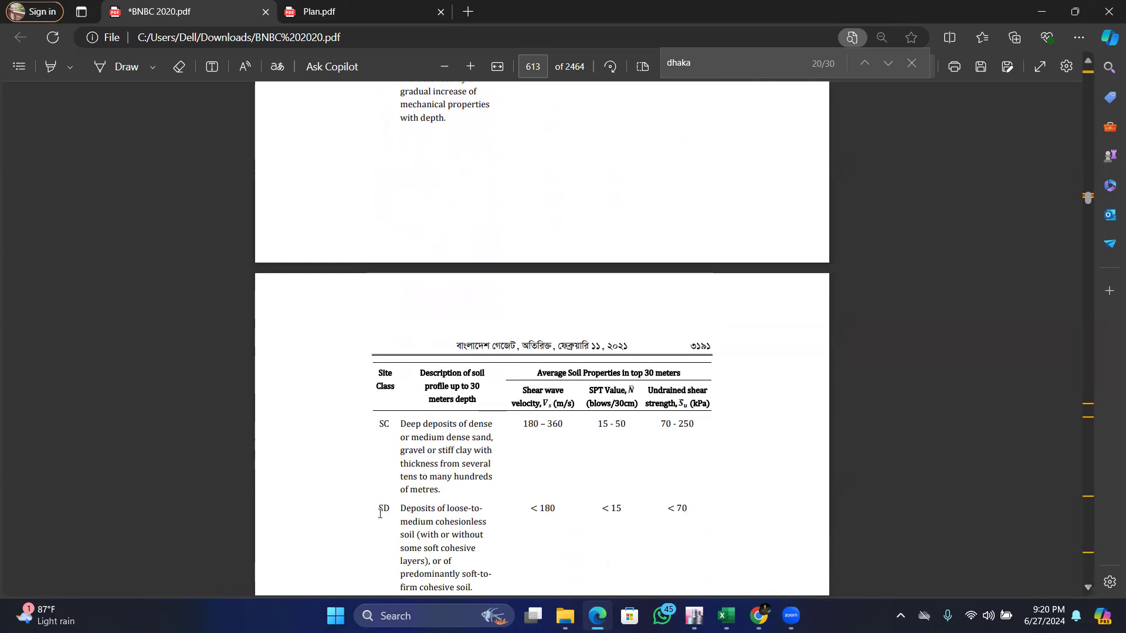
drag(380, 511, 390, 510)
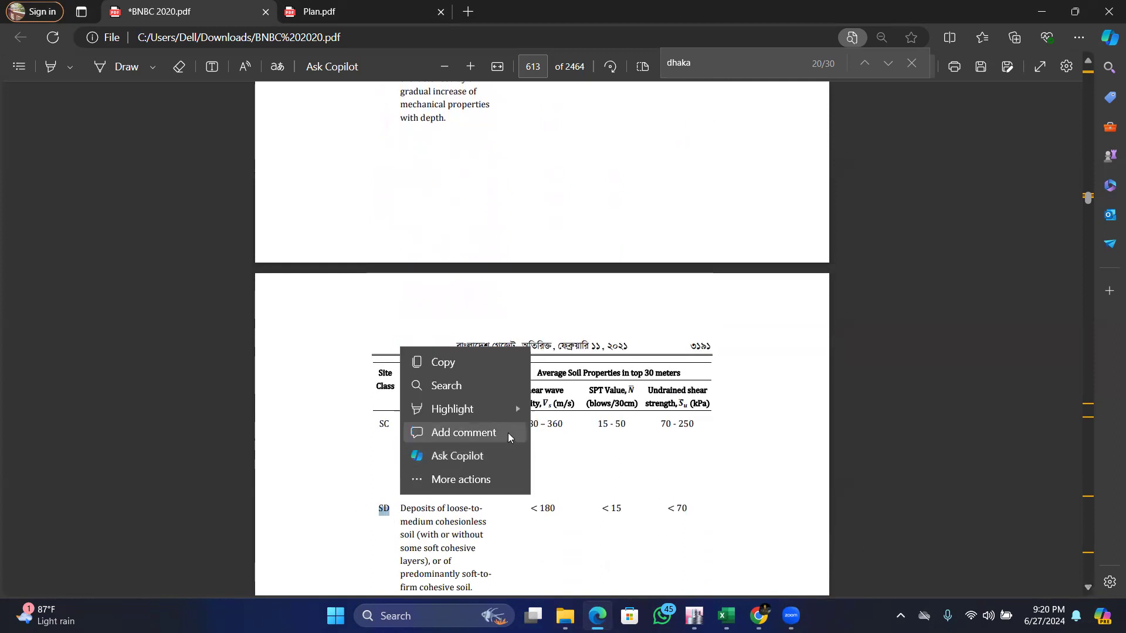
click(610, 423)
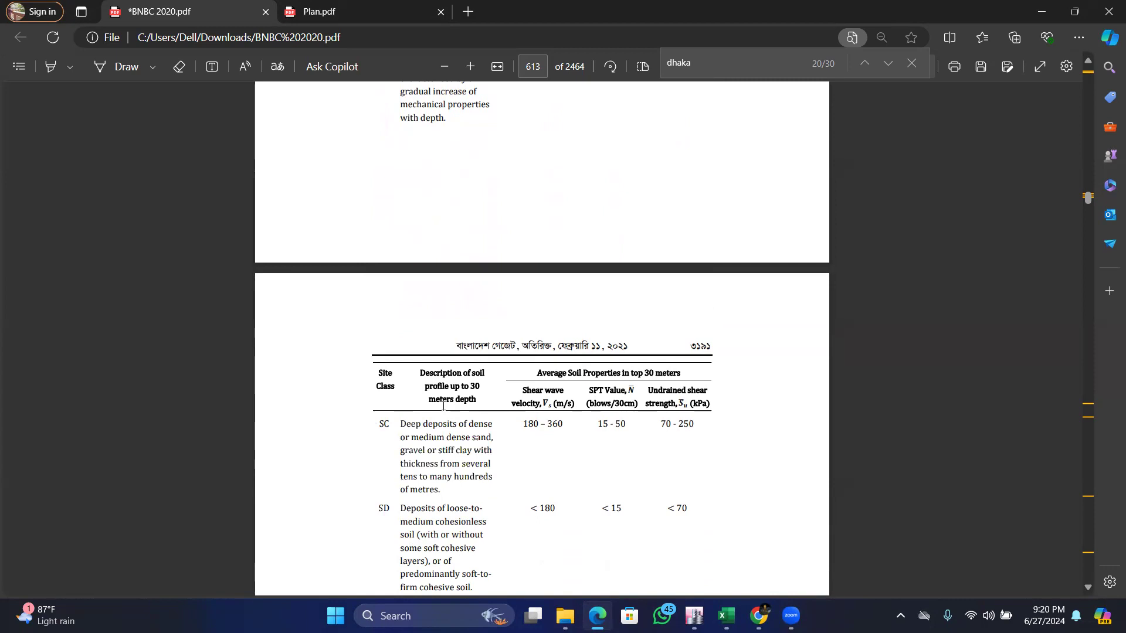
Go to page 617 and examine the seismic zoning map of Bangladesh with its zone legend.
click(541, 70)
text(7617)
key(Return)
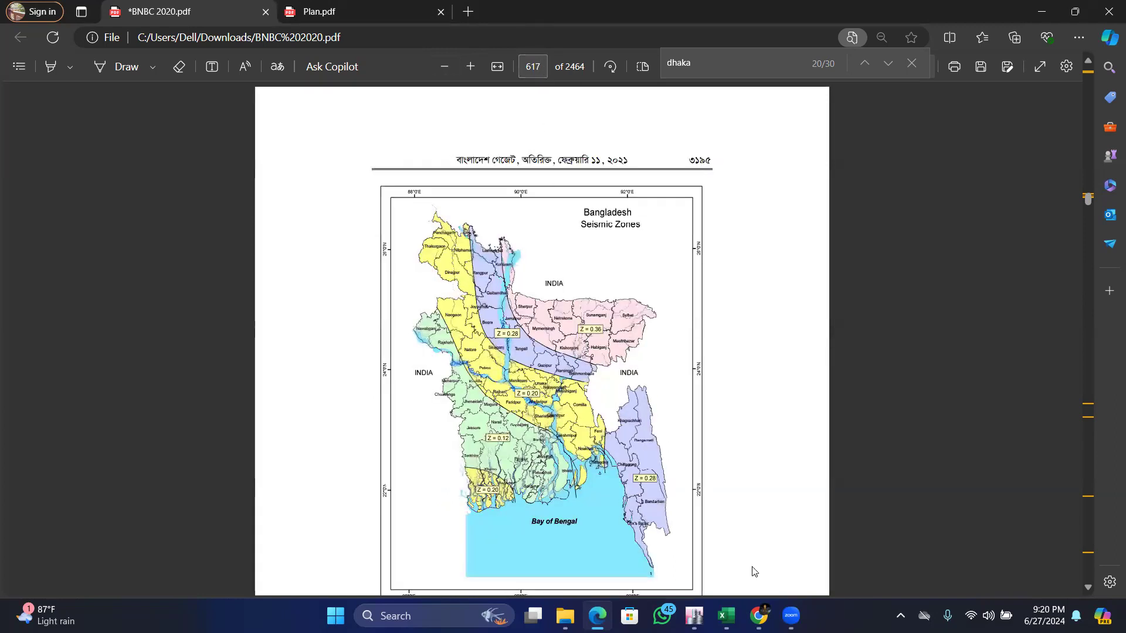
click(1087, 588)
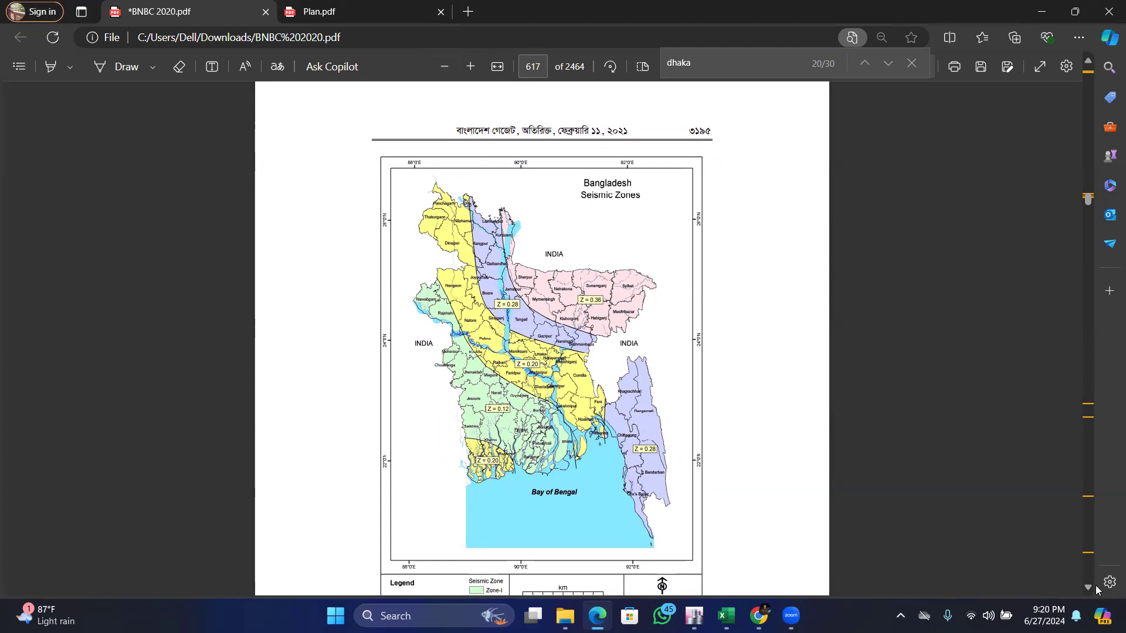
scroll(1089, 586, down, 7)
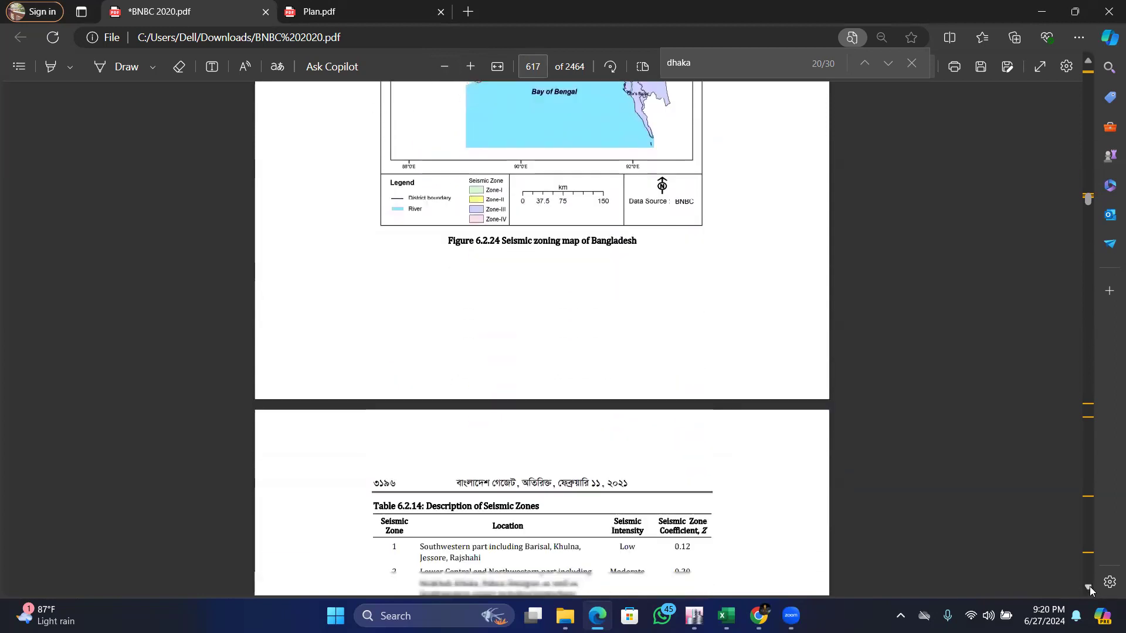
Examine the seismic zone descriptions in Table 6.2.14, marking Mymensingh and the zone coefficient Z of Zone 4.
scroll(1089, 586, down, 5)
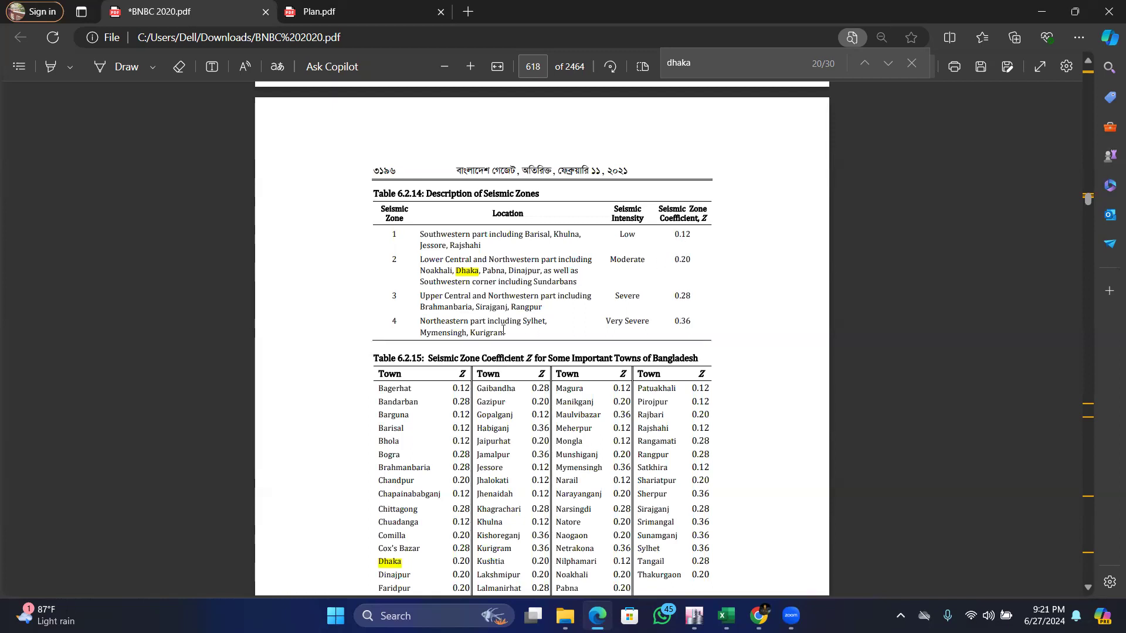
drag(421, 333, 461, 333)
drag(673, 321, 691, 324)
Examine the site-dependent soil factors in Table 6.2.16 on page 619 and mark the whole SD soil type row.
click(1087, 587)
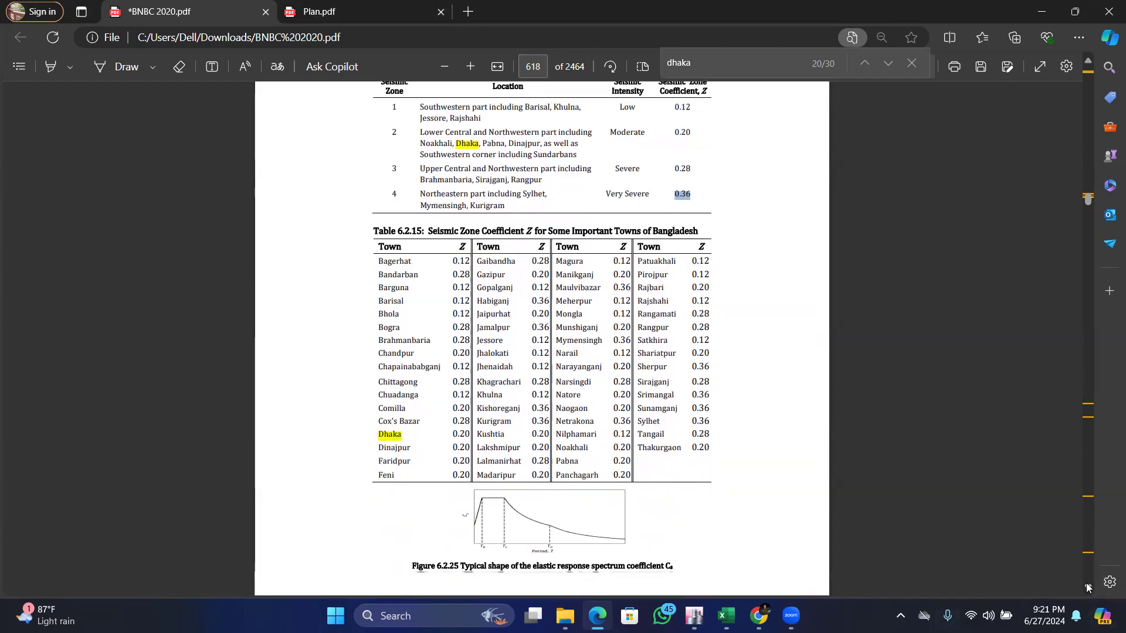
click(1088, 588)
click(1088, 588)
click(1087, 588)
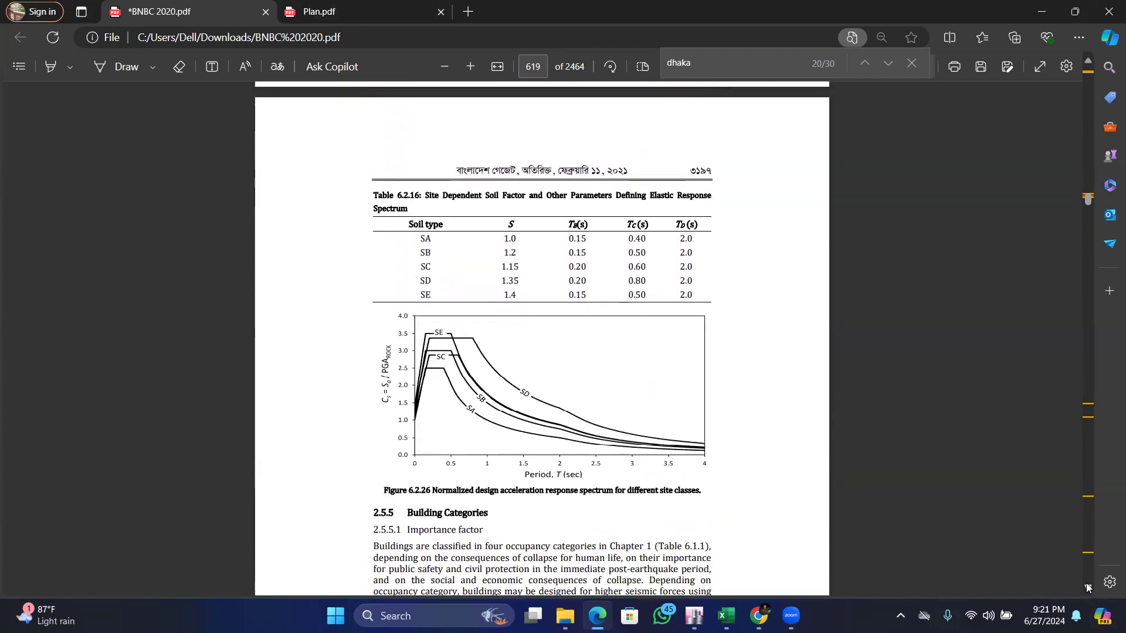
click(1087, 587)
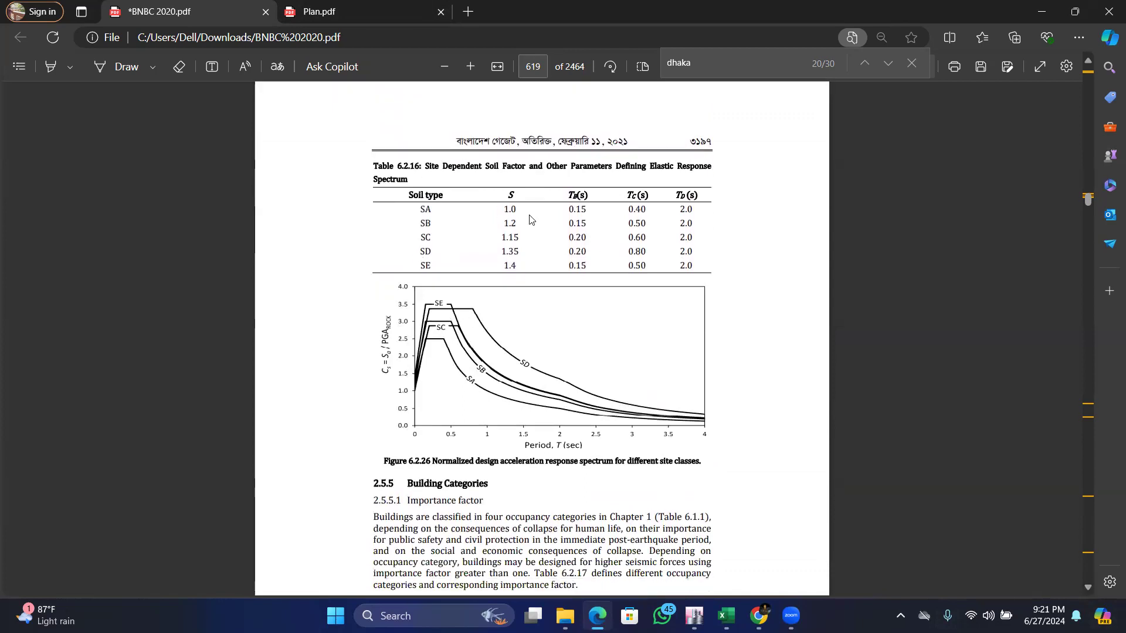
double_click(425, 252)
click(534, 254)
click(505, 194)
double_click(508, 194)
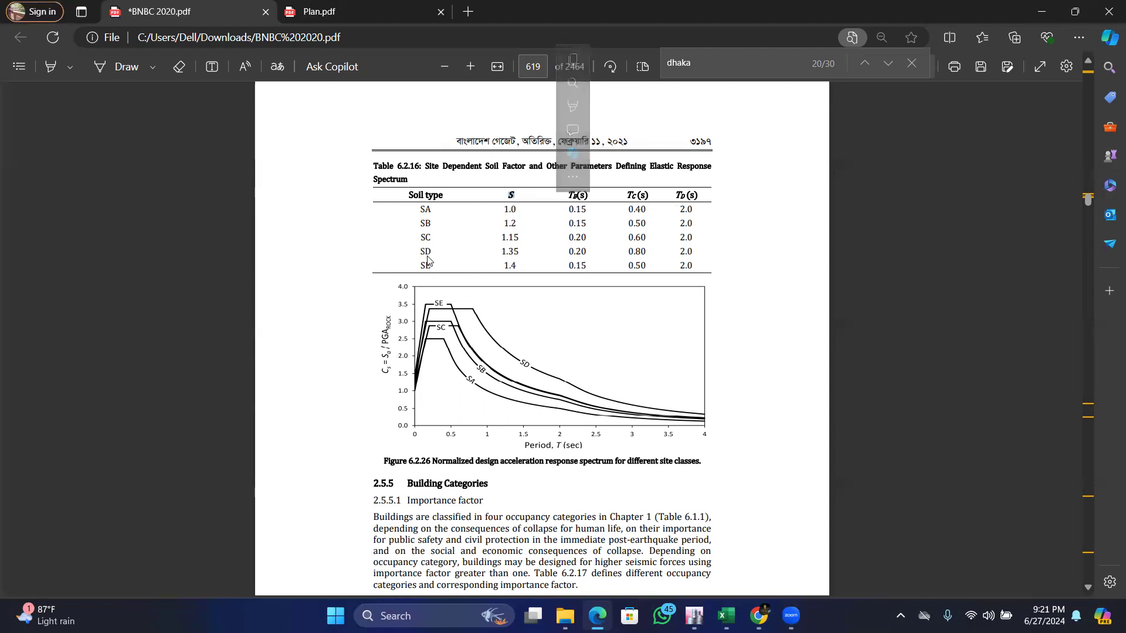
drag(427, 252, 751, 259)
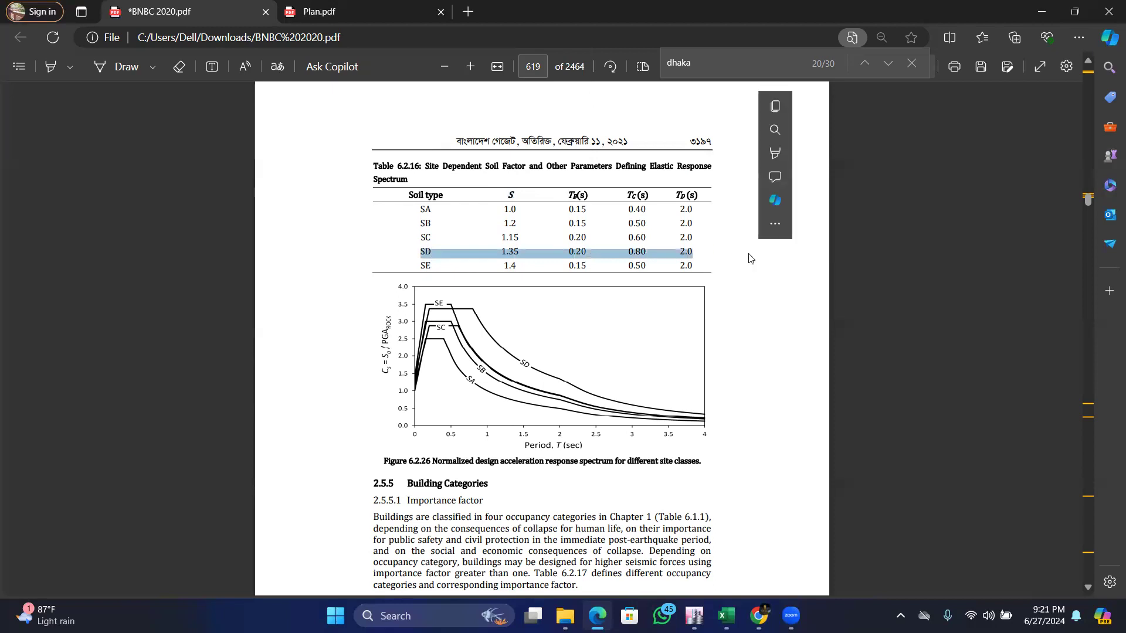
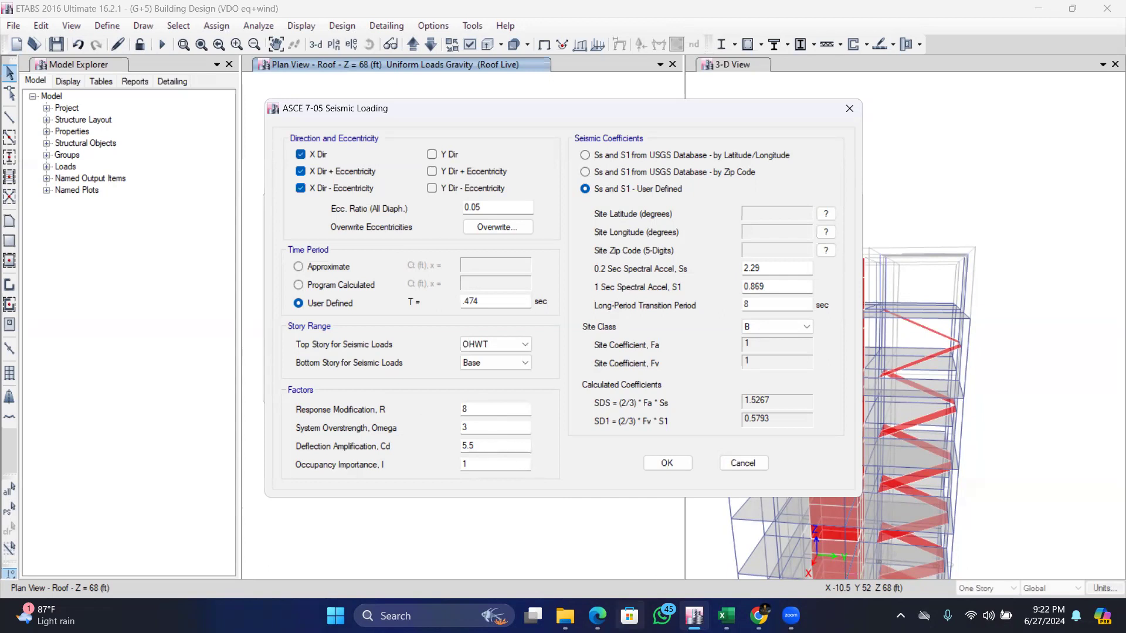
Go to page 624 of the BNBC 2020 PDF and check Table 6.2.19's R, overstrength and Cd factors for special reinforced concrete moment frames.
click(597, 616)
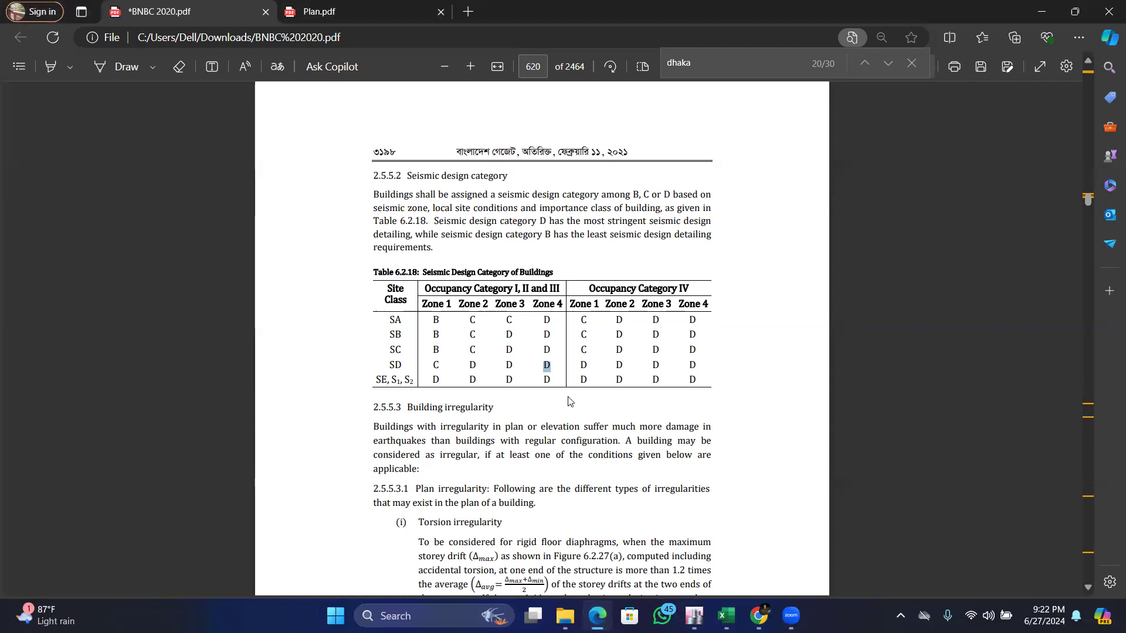
click(543, 66)
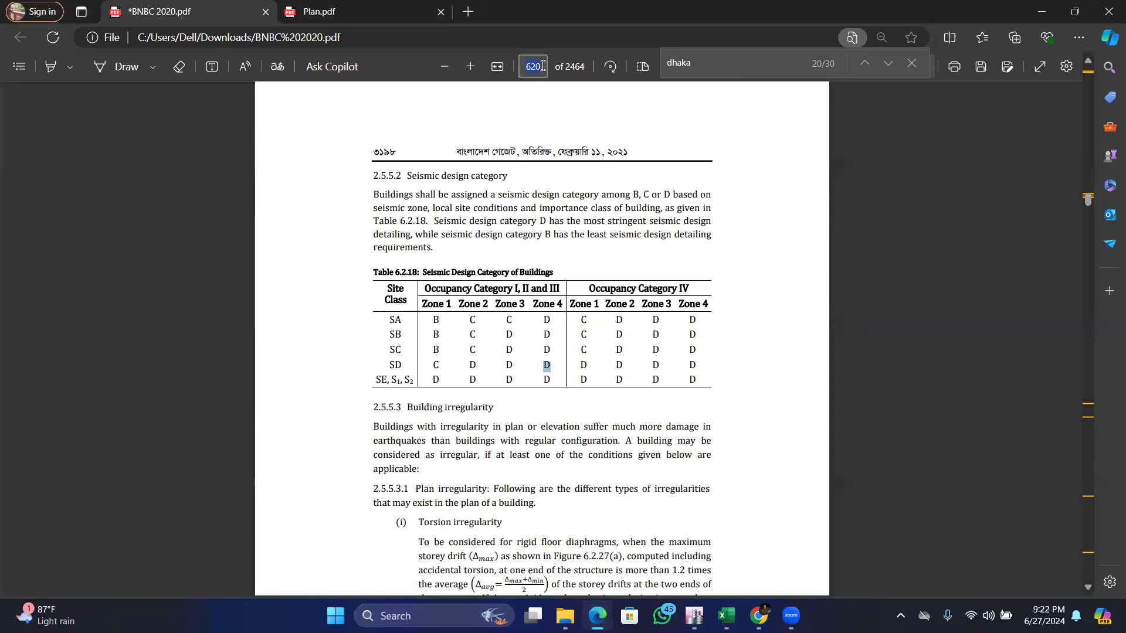
text(624)
key(Return)
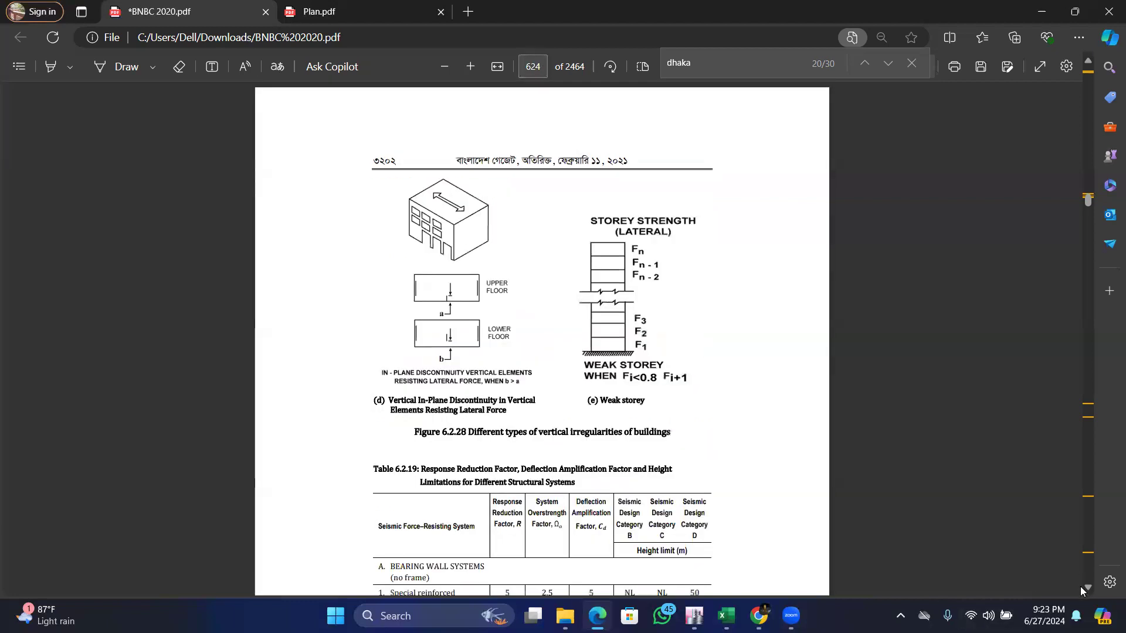
drag(1088, 587, 1088, 587)
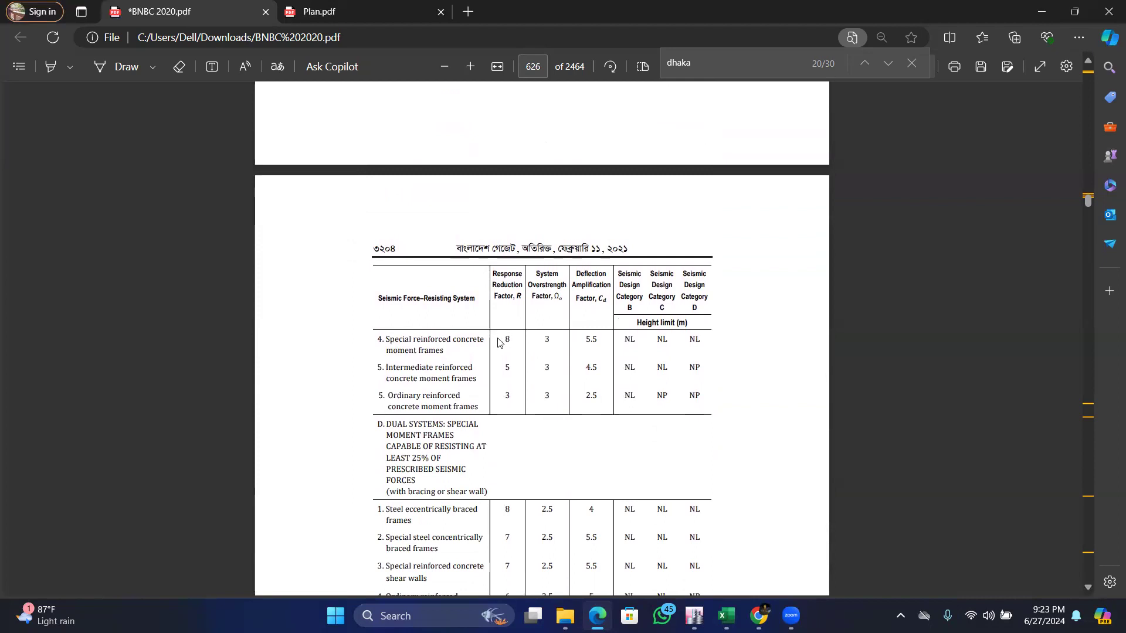
double_click(548, 339)
click(694, 616)
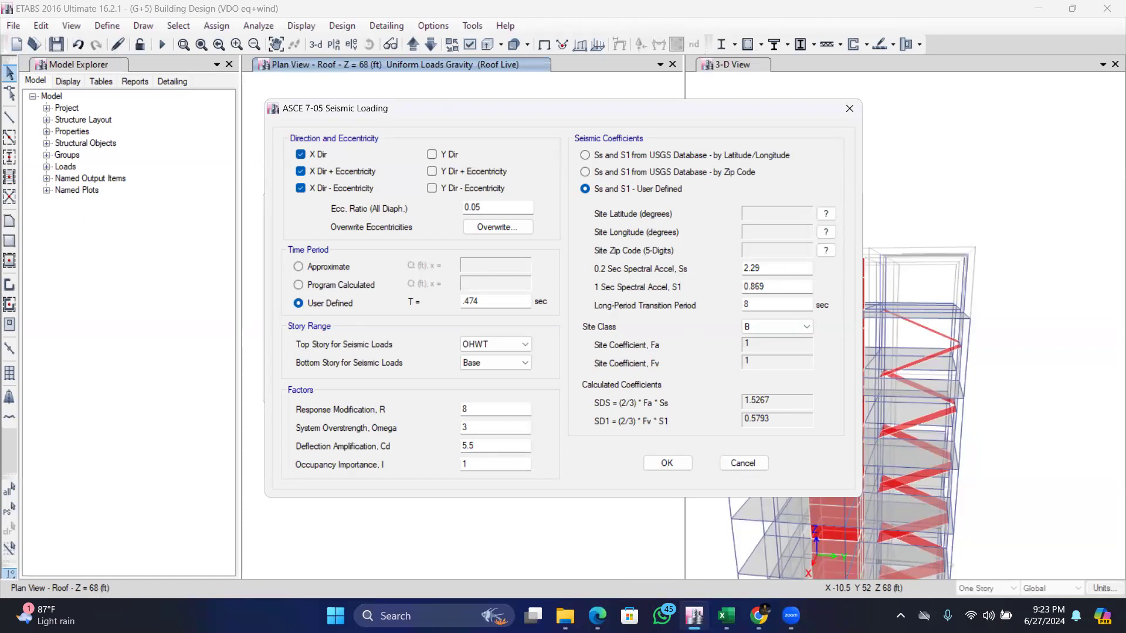
Go to page 1618 of the BNBC 2020 PDF and examine the Zone-4 Ss and S1 parameters in Table 6.C.1.
click(597, 616)
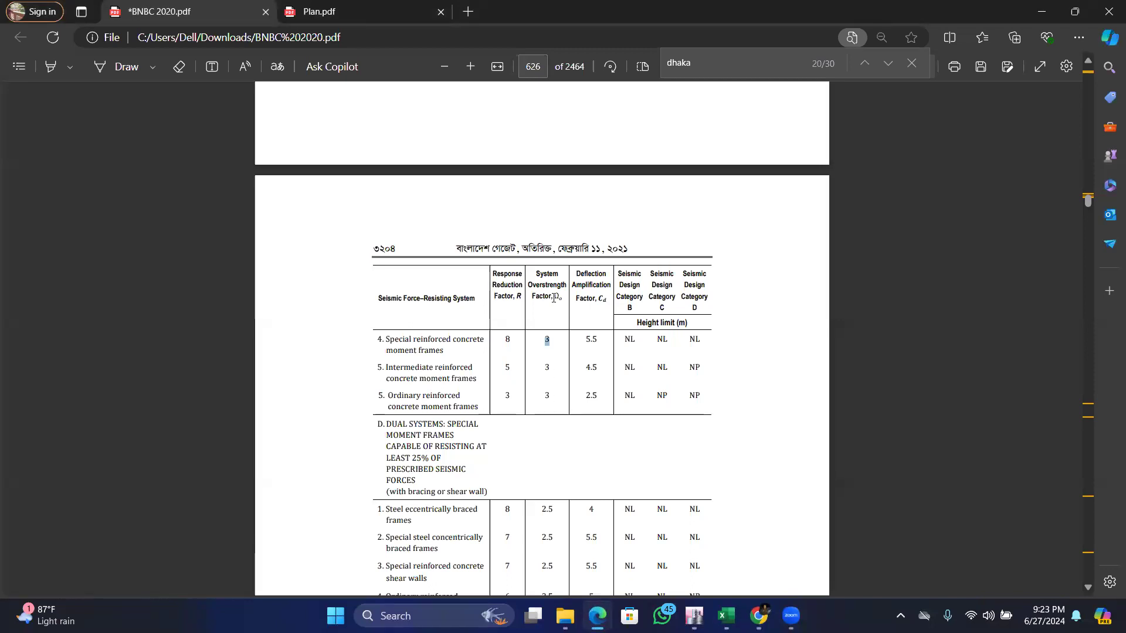
click(545, 67)
text(1618)
key(Return)
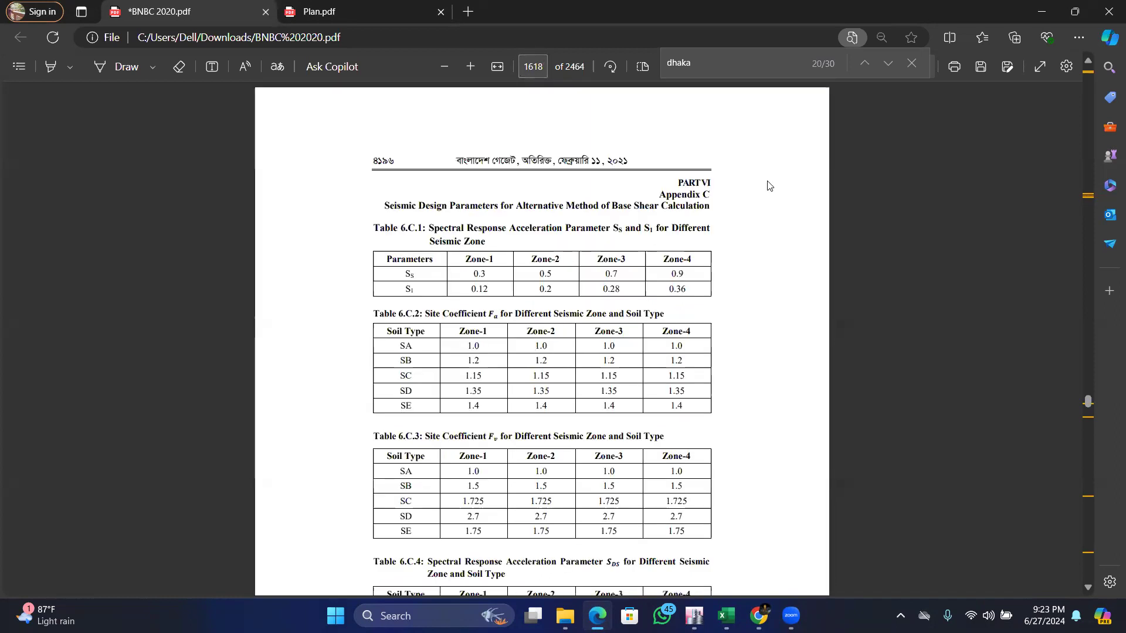
double_click(405, 275)
double_click(409, 289)
double_click(413, 292)
click(396, 277)
drag(663, 258, 697, 260)
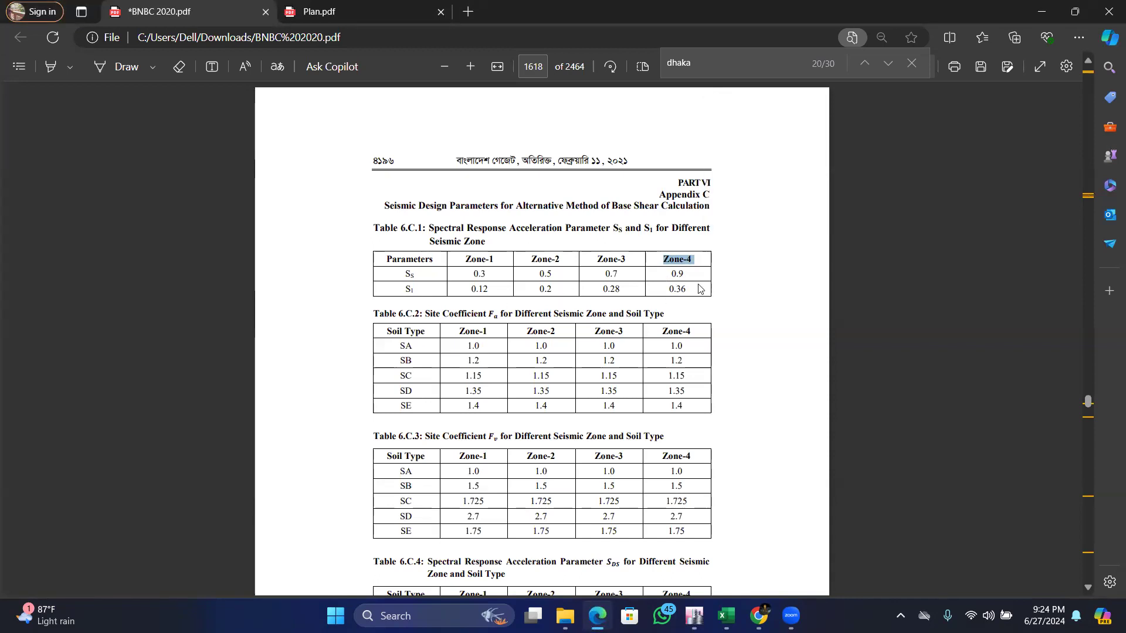
Return to ETABS and set the 0.2 sec spectral acceleration Ss of the EQ-X seismic load to 0.9.
key(alt+Tab)
click(779, 266)
key(BackSpace)
key(BackSpace)
key(BackSpace)
key(BackSpace)
text(0.9)
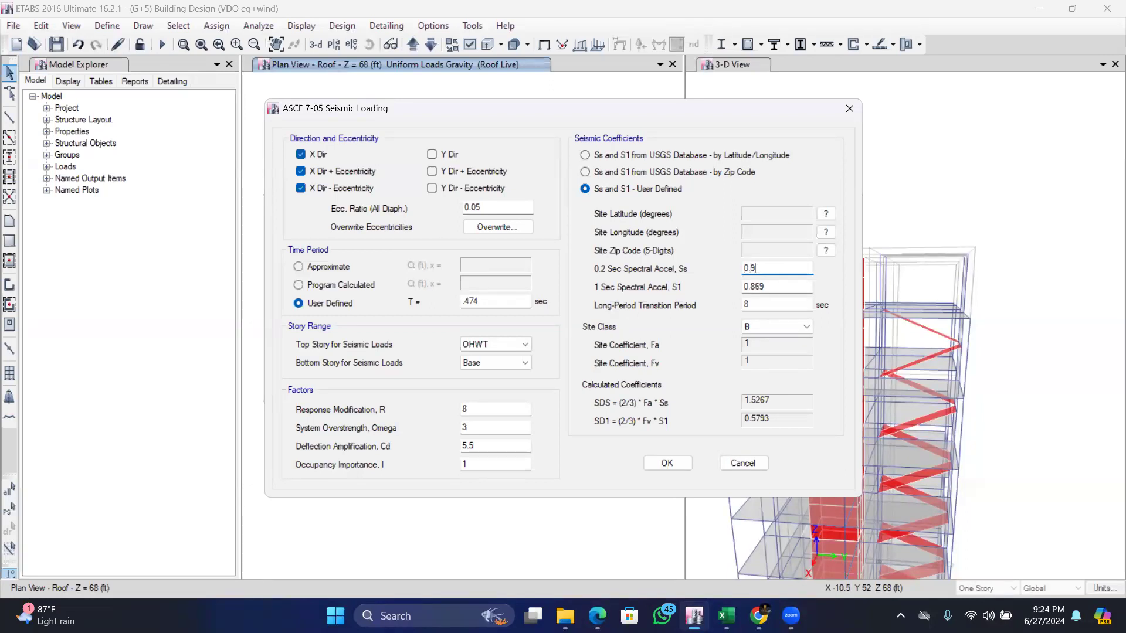
Set the EQ-X 1 sec spectral acceleration S1 to 0.36 and the long-period transition period to 2 sec.
click(778, 287)
key(BackSpace)
key(BackSpace)
key(BackSpace)
key(BackSpace)
text(.3)
click(750, 304)
key(BackSpace)
text(2)
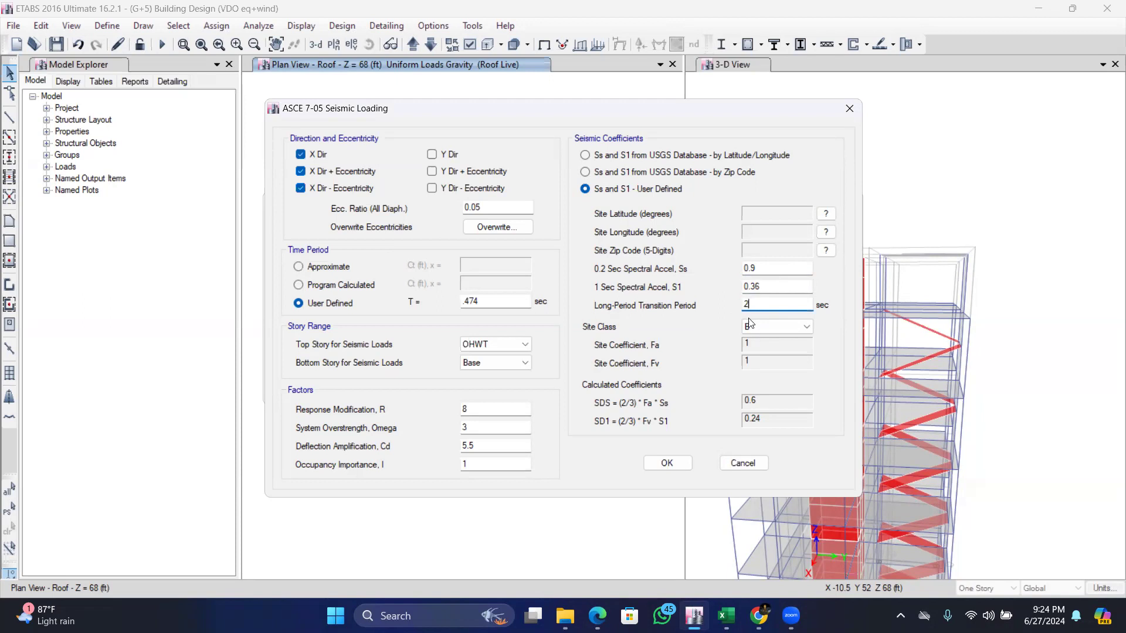
Set the EQ-X site class to F so that the site coefficients Fa and Fv can be edited.
click(805, 326)
click(753, 359)
click(784, 328)
click(754, 378)
click(788, 327)
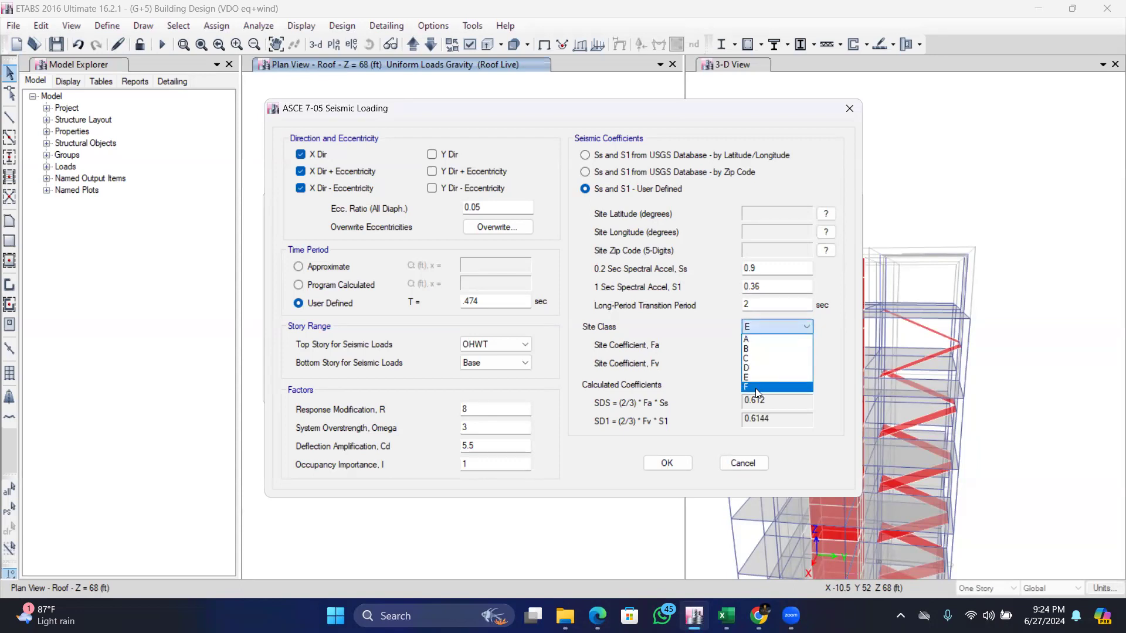
click(757, 386)
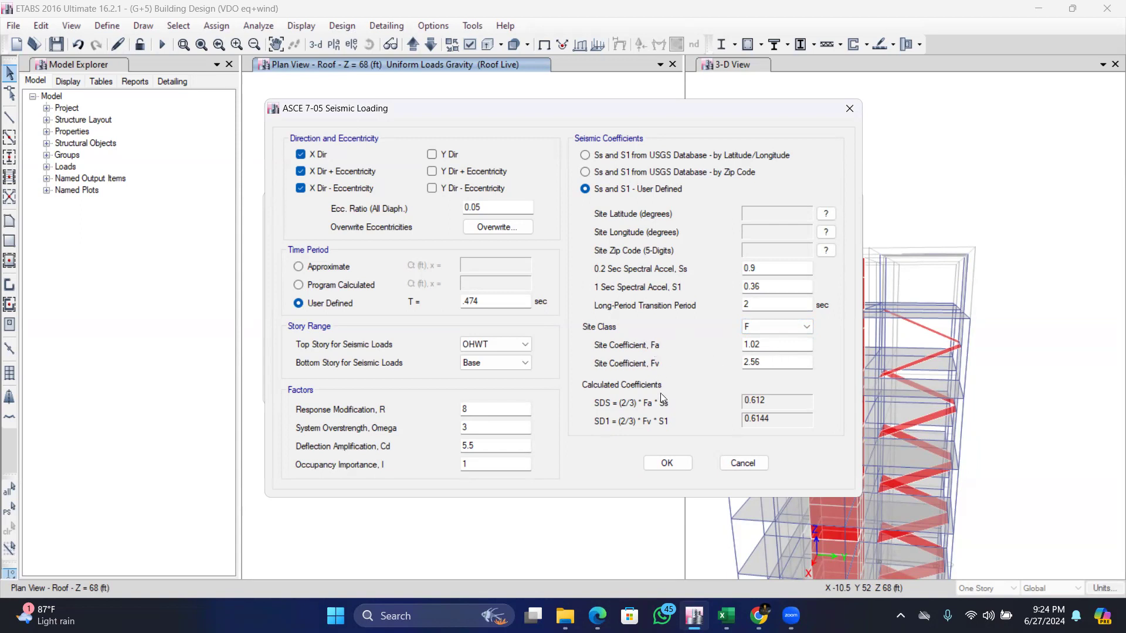
In the BNBC 2020 PDF, look up the Zone-4 site coefficients Fa and Fv for soil type SD in Tables 6.C.2 and 6.C.3.
mouse_move(596, 616)
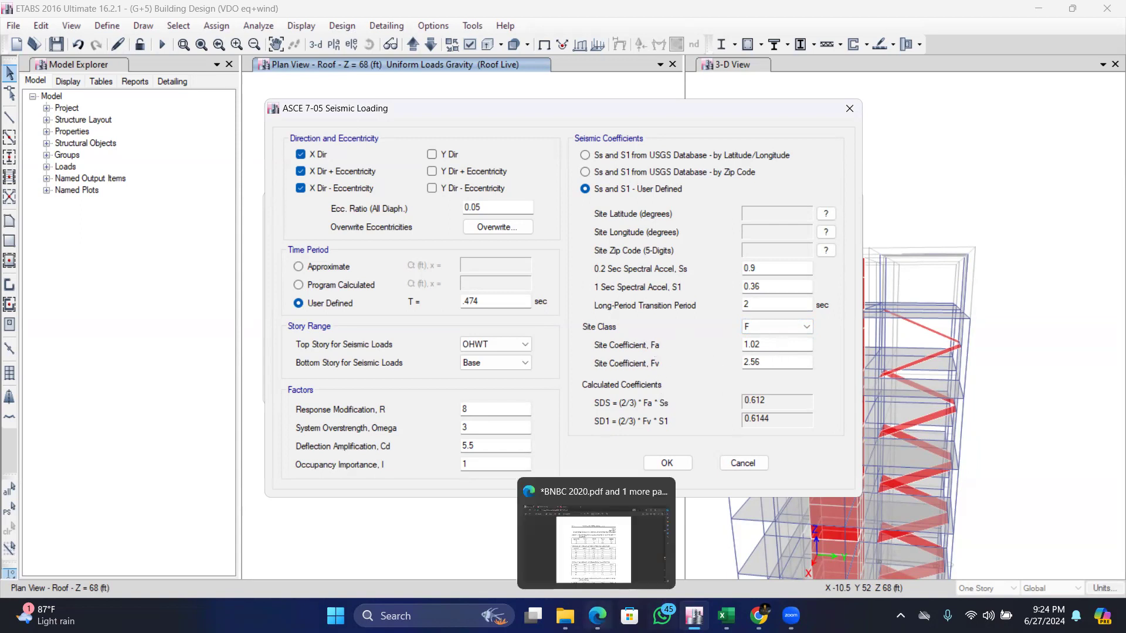
click(595, 534)
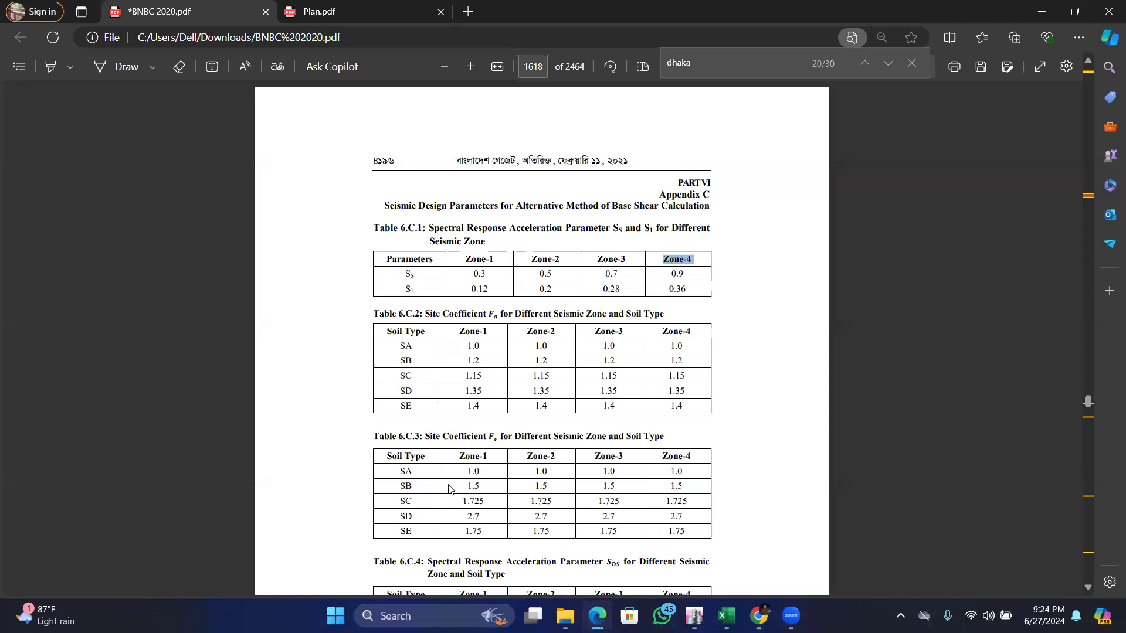
click(491, 317)
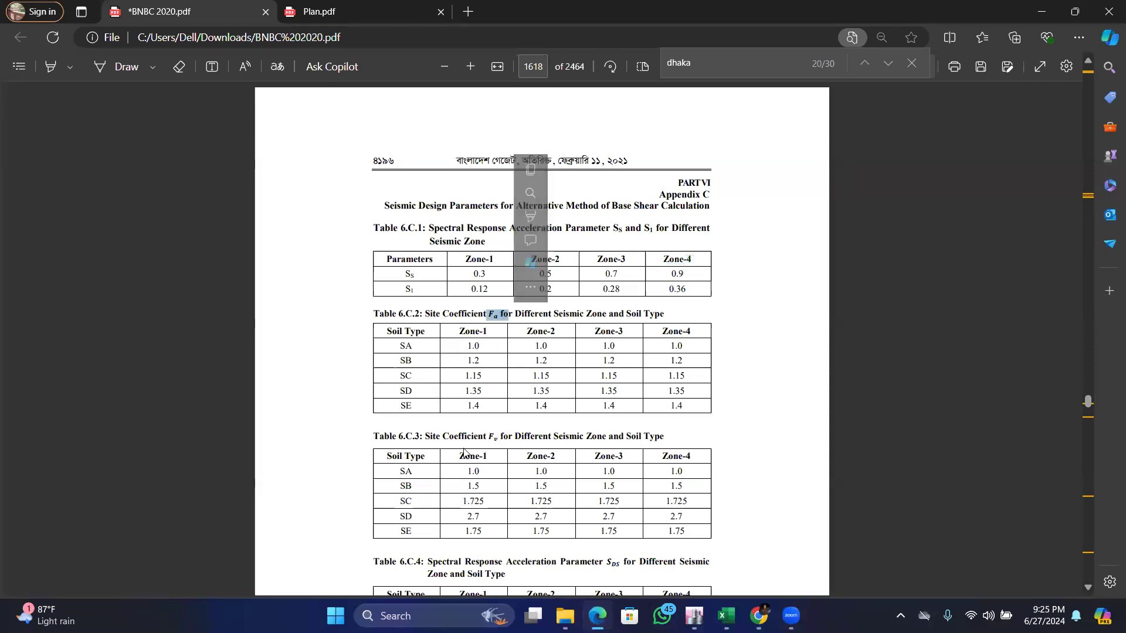
drag(485, 436, 497, 438)
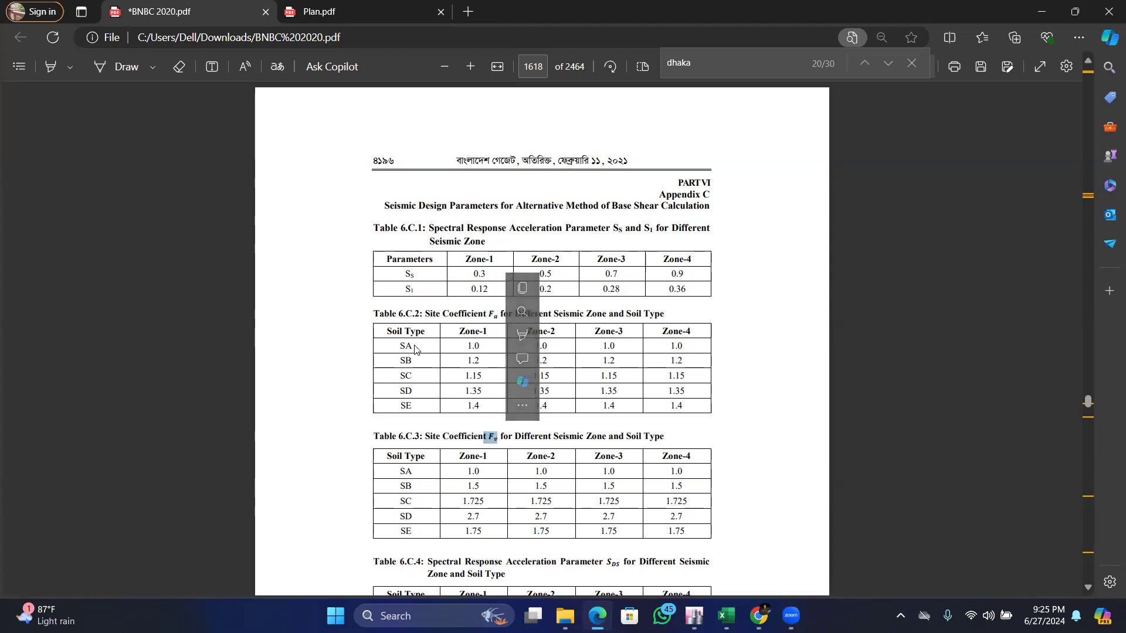
drag(399, 391, 415, 397)
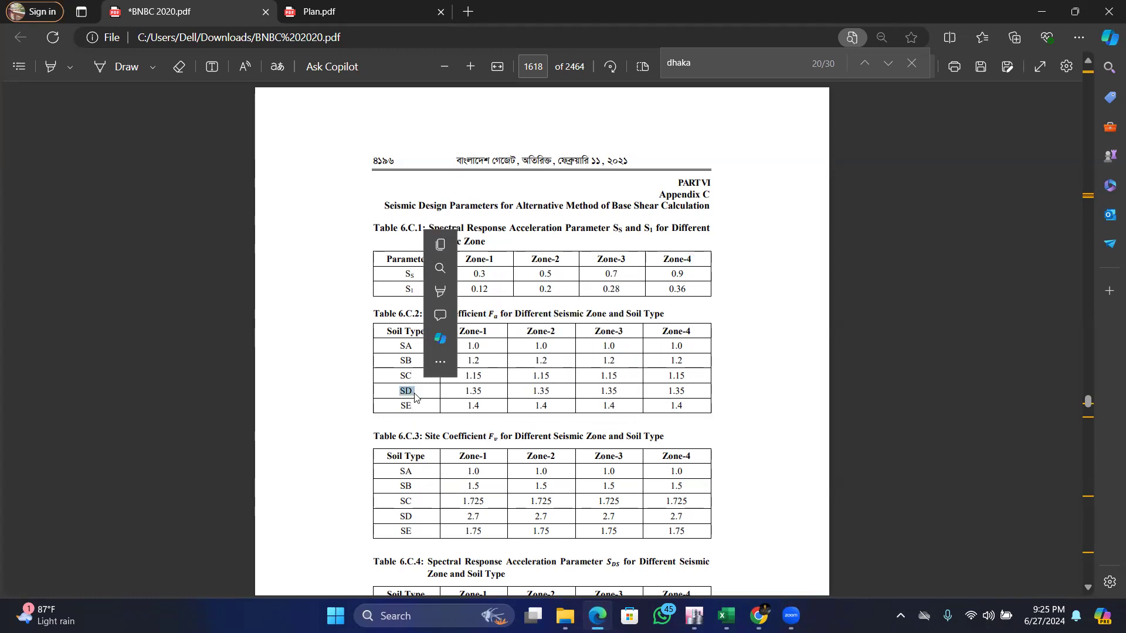
double_click(680, 391)
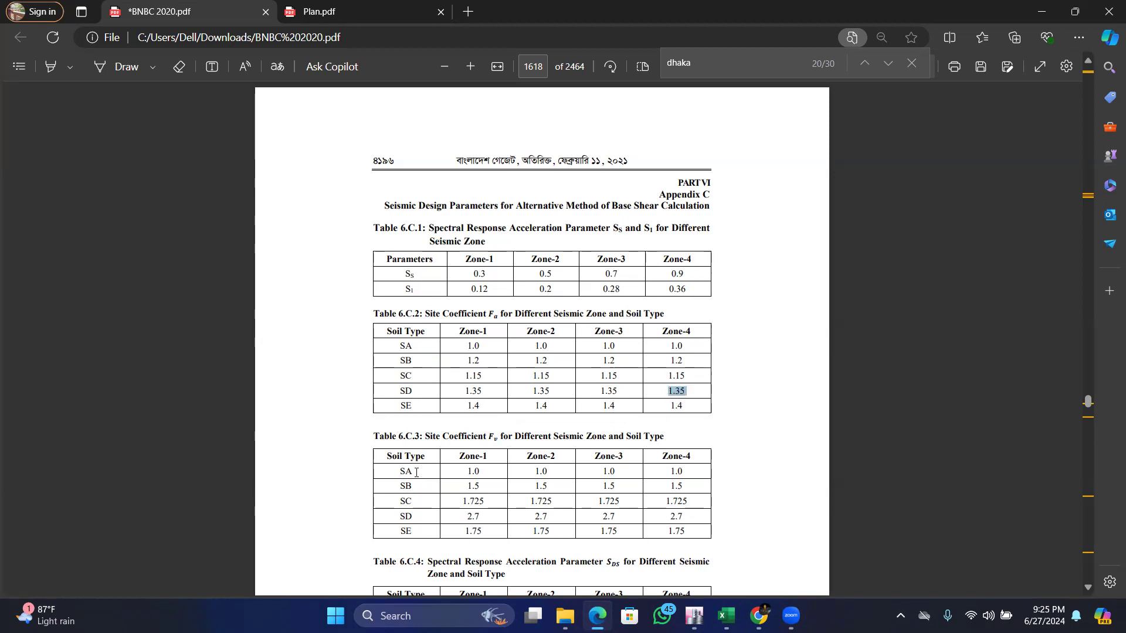
drag(485, 437, 502, 439)
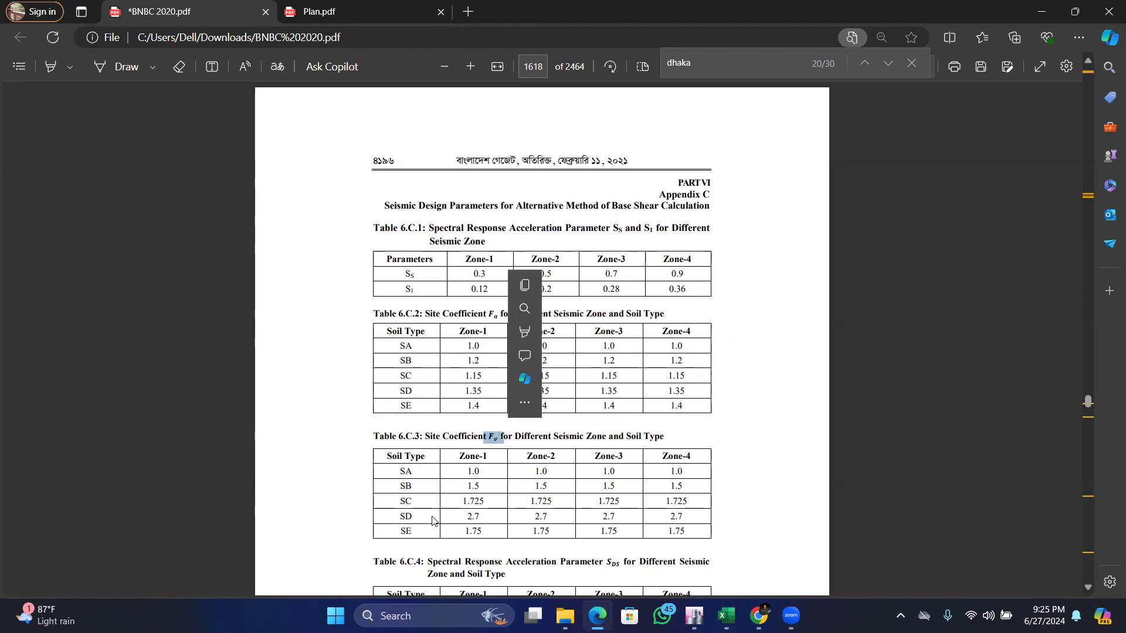
drag(394, 516, 414, 518)
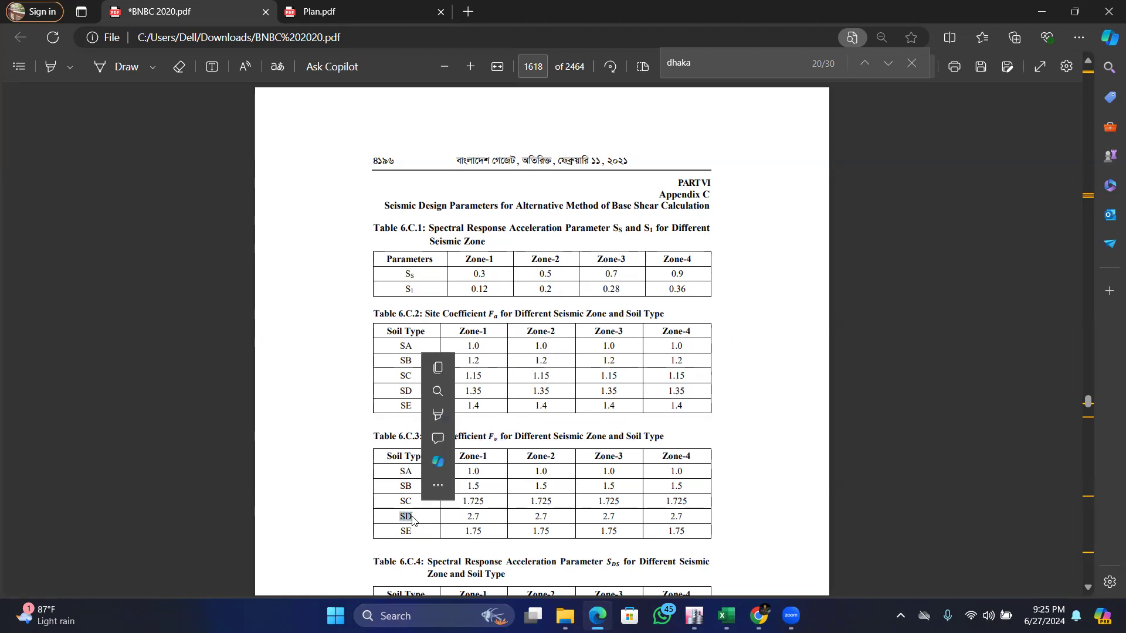
drag(668, 516, 686, 518)
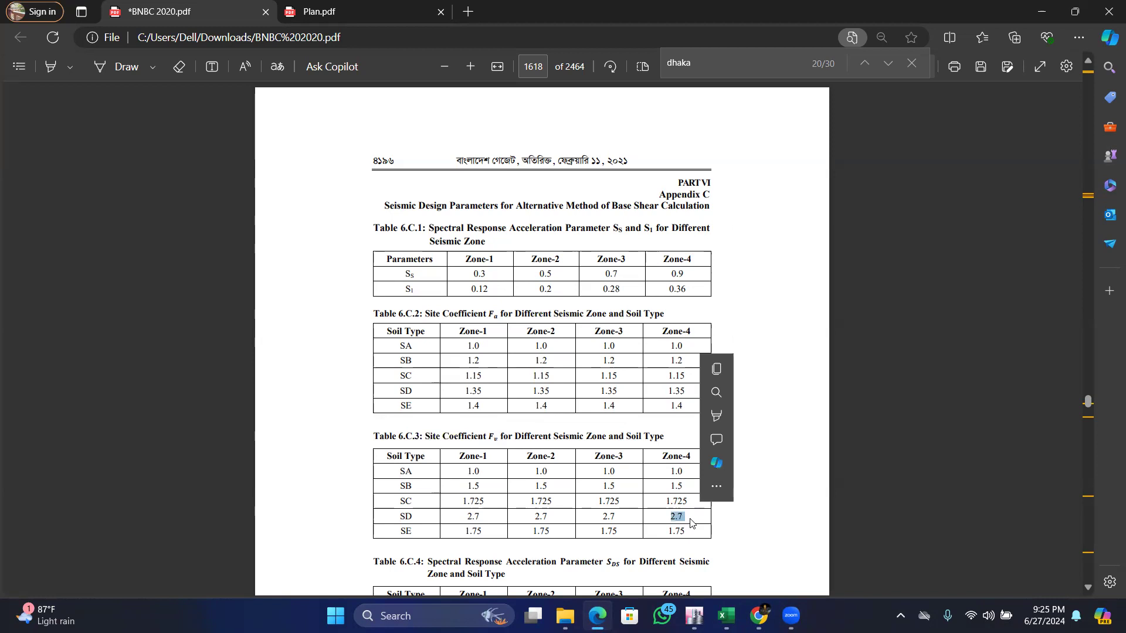
drag(668, 391, 684, 391)
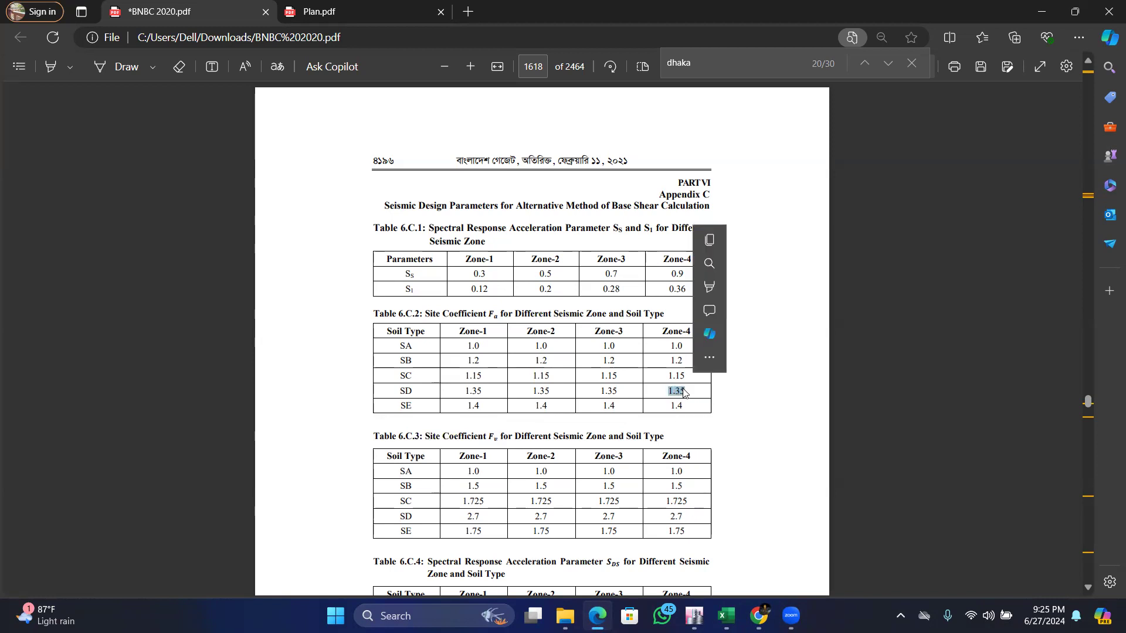
Back in ETABS, set the EQ-X site coefficients to Fa 1.35 and Fv 2.7 and accept the seismic loading.
click(694, 616)
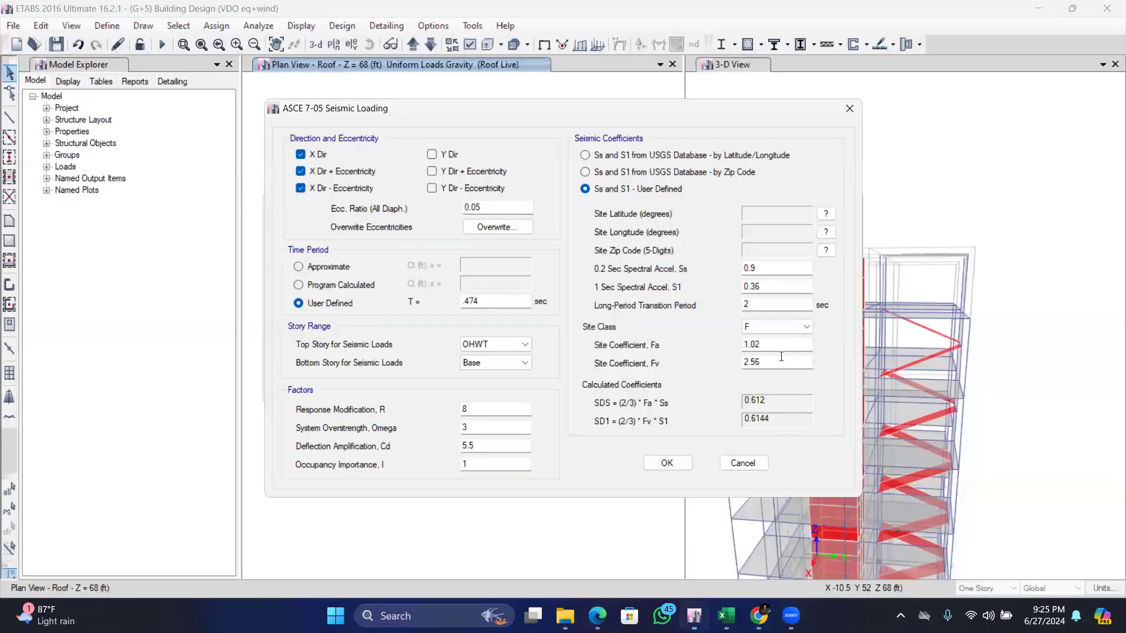
click(773, 346)
key(BackSpace)
key(BackSpace)
text(3)
click(766, 365)
key(BackSpace)
key(BackSpace)
key(BackSpace)
text(.7)
click(667, 463)
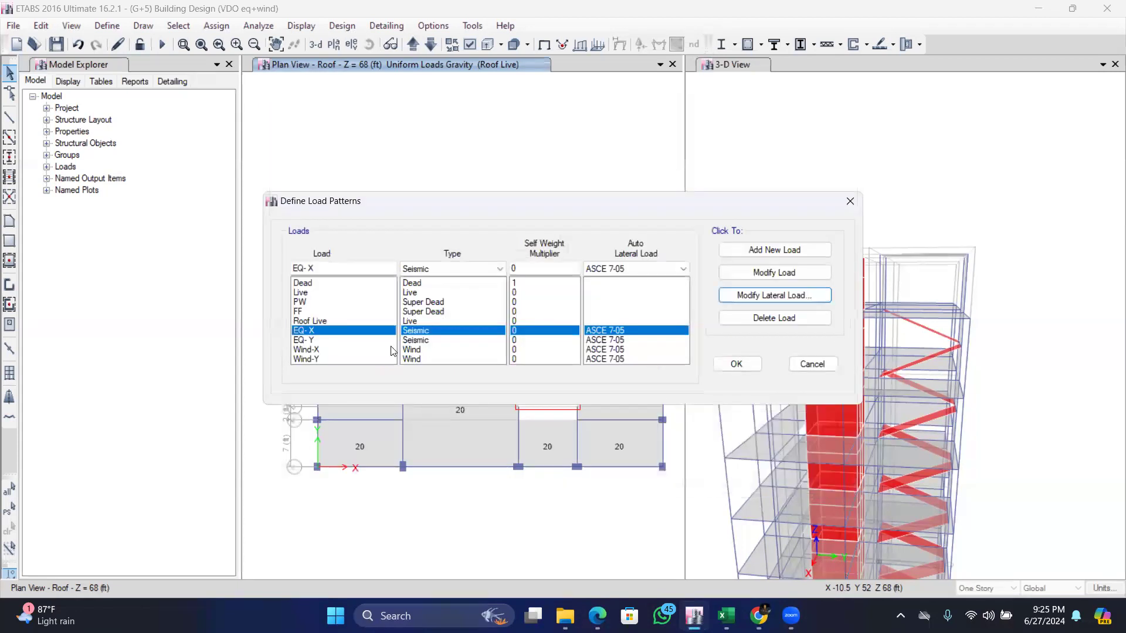
For the EQ-Y lateral load, keep only the Y direction options enabled and set a user-defined time period of .474 sec.
click(332, 341)
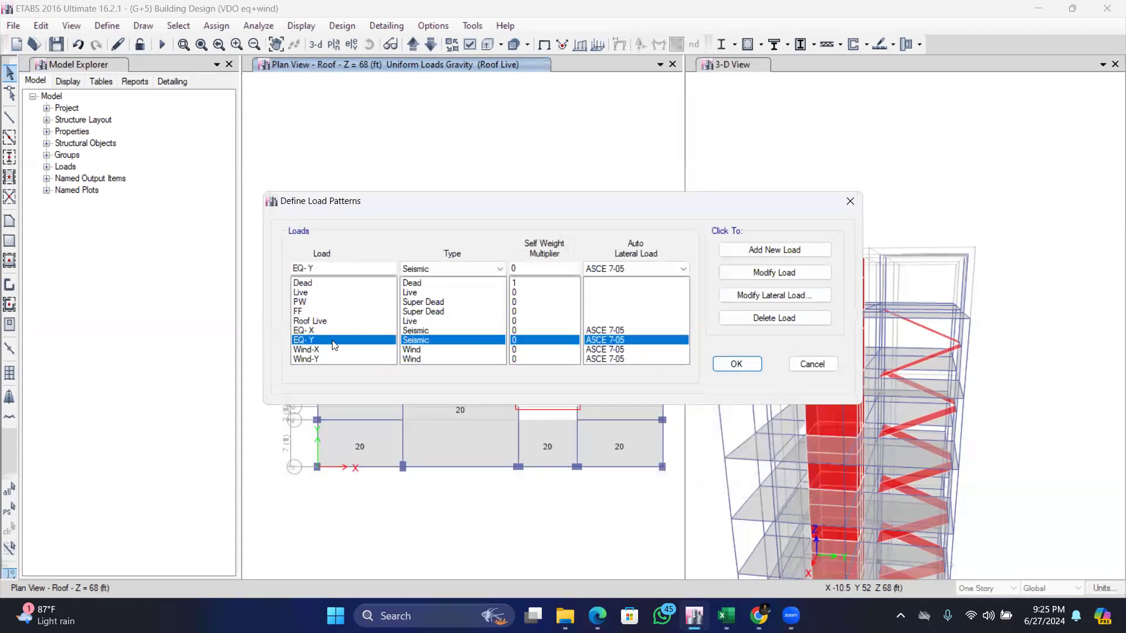
click(792, 297)
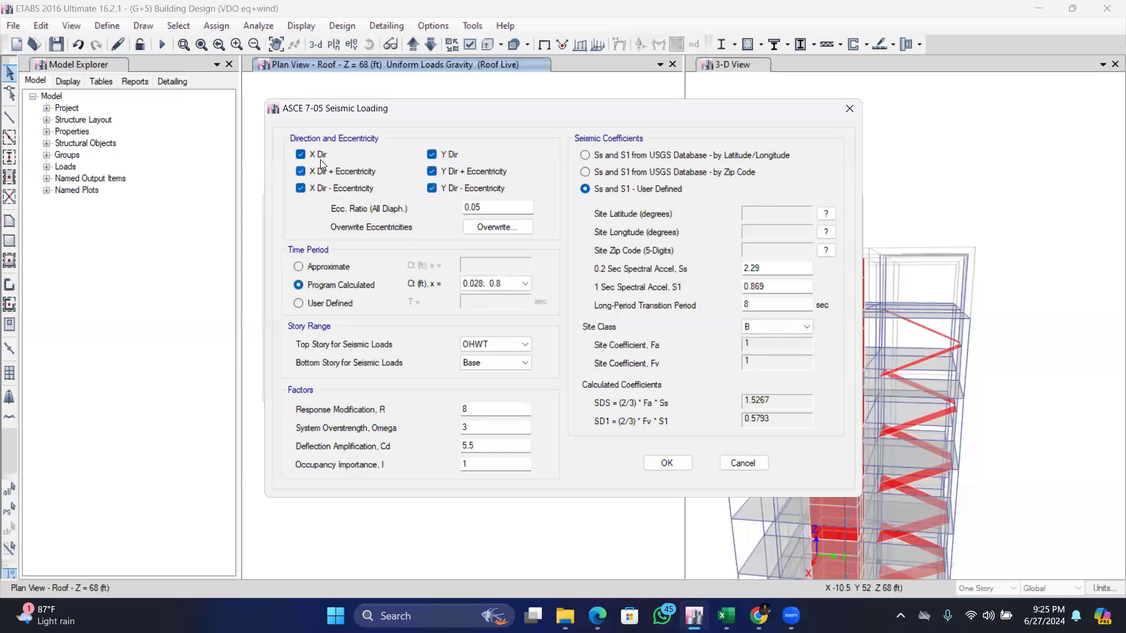
click(301, 171)
click(301, 187)
click(299, 302)
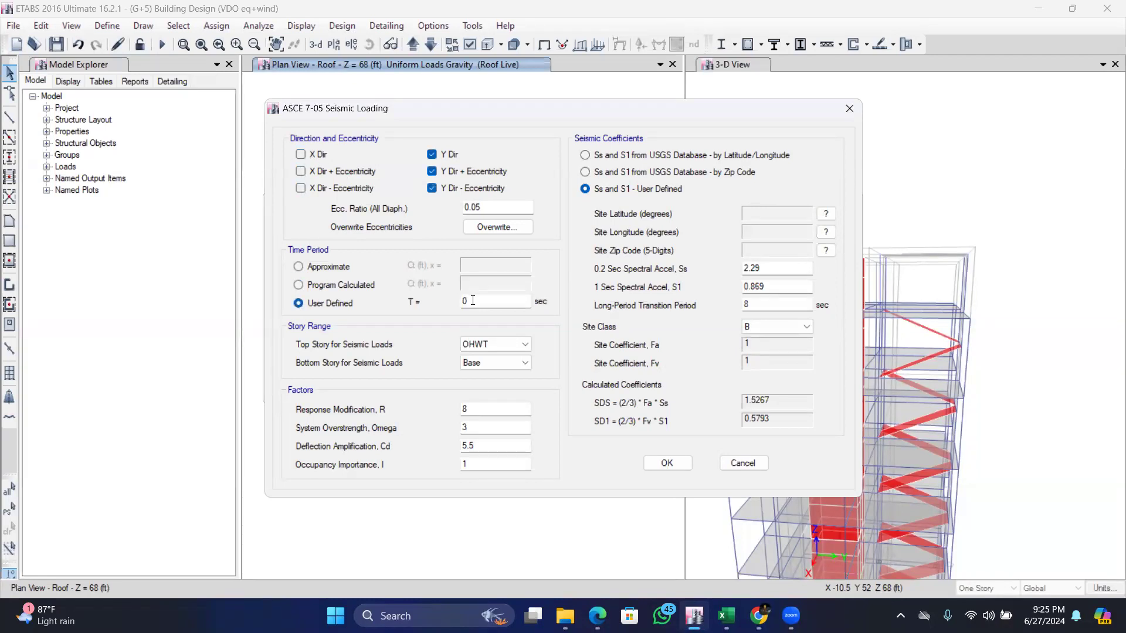
click(474, 300)
key(BackSpace)
text(.474)
Set the 0.2 sec spectral acceleration Ss of the EQ-Y seismic load to 0.9.
click(765, 269)
key(BackSpace)
key(BackSpace)
key(BackSpace)
key(BackSpace)
text(0.869)
Set the EQ-Y 1 sec spectral acceleration S1 to 0.36 and the long-period transition period to 2 sec.
click(774, 287)
key(BackSpace)
key(BackSpace)
key(BackSpace)
text(3)
double_click(776, 305)
key(BackSpace)
text(2)
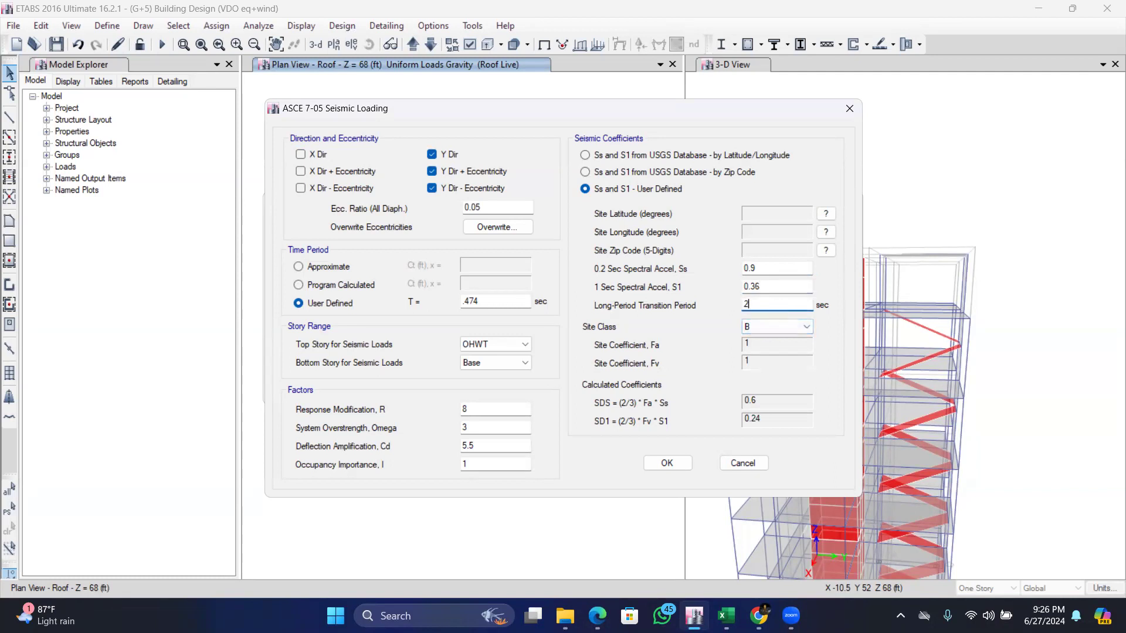
Give EQ-Y site class F with site coefficients Fa 1.35 and Fv 2.7, and accept the seismic loading.
click(780, 324)
click(766, 387)
click(765, 343)
text(1)
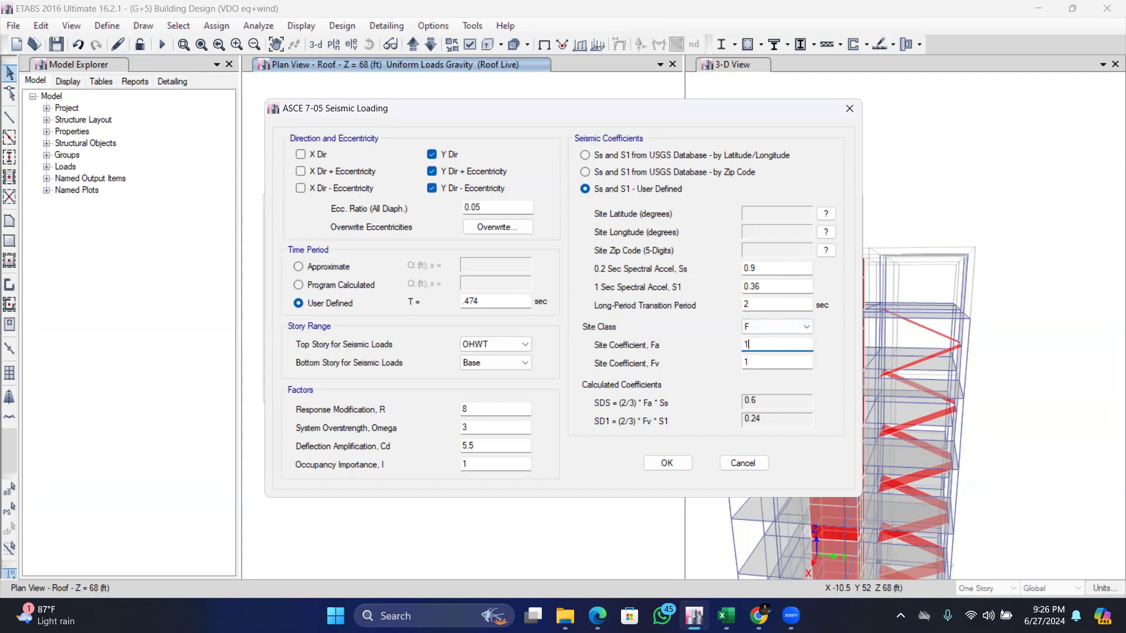
click(753, 361)
text(2.7)
click(666, 463)
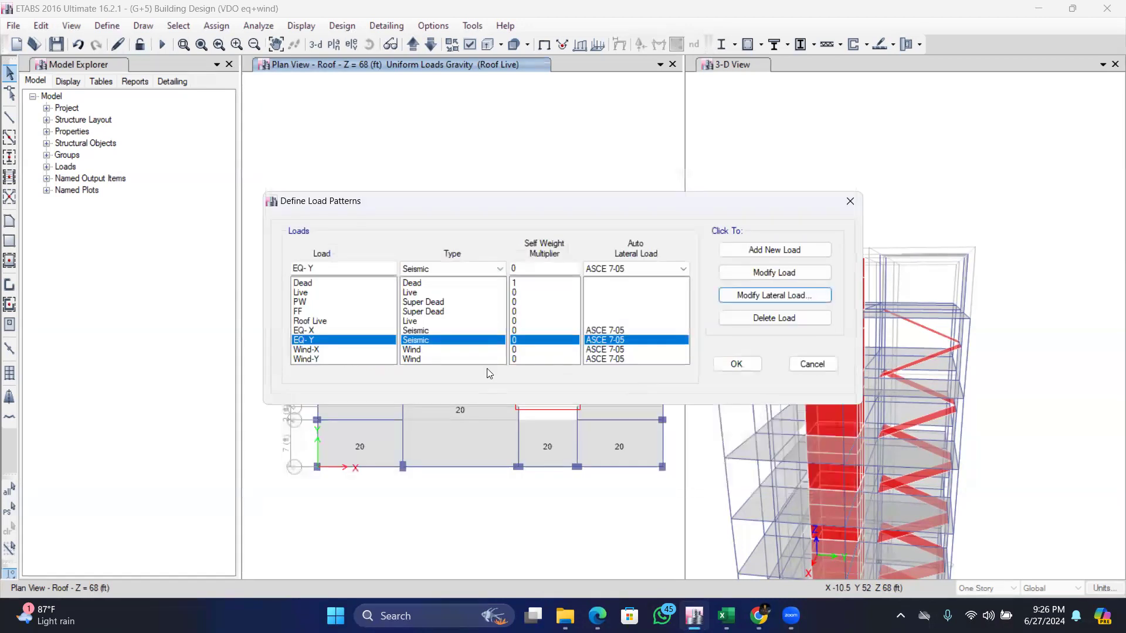
Open the Wind-X lateral load settings and make the wind pressure coefficients user specified.
click(339, 349)
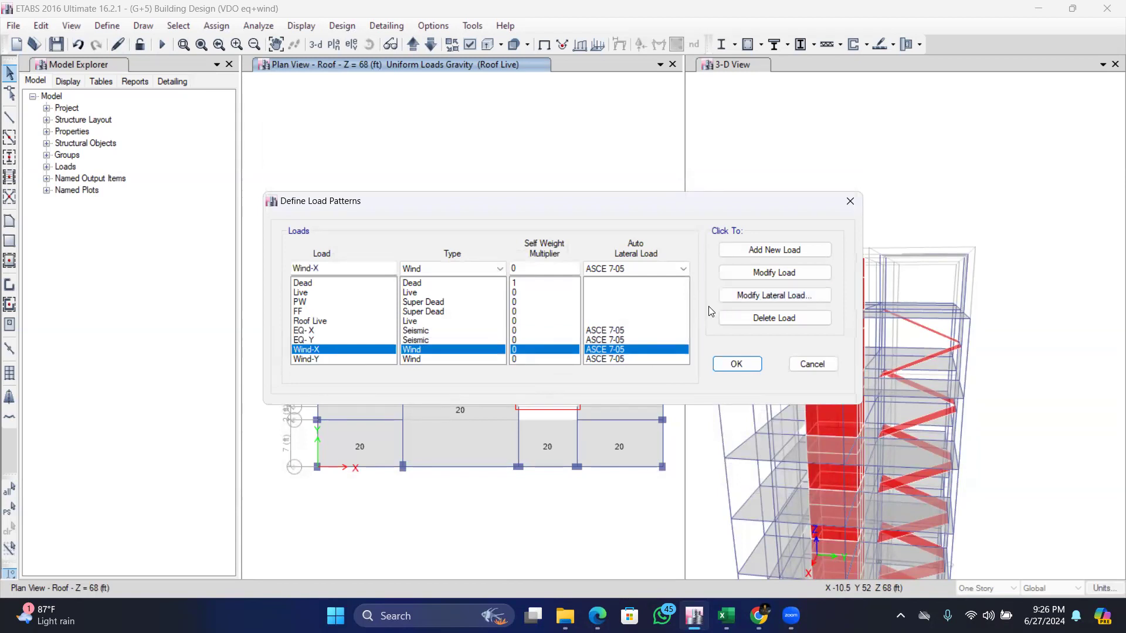
click(740, 296)
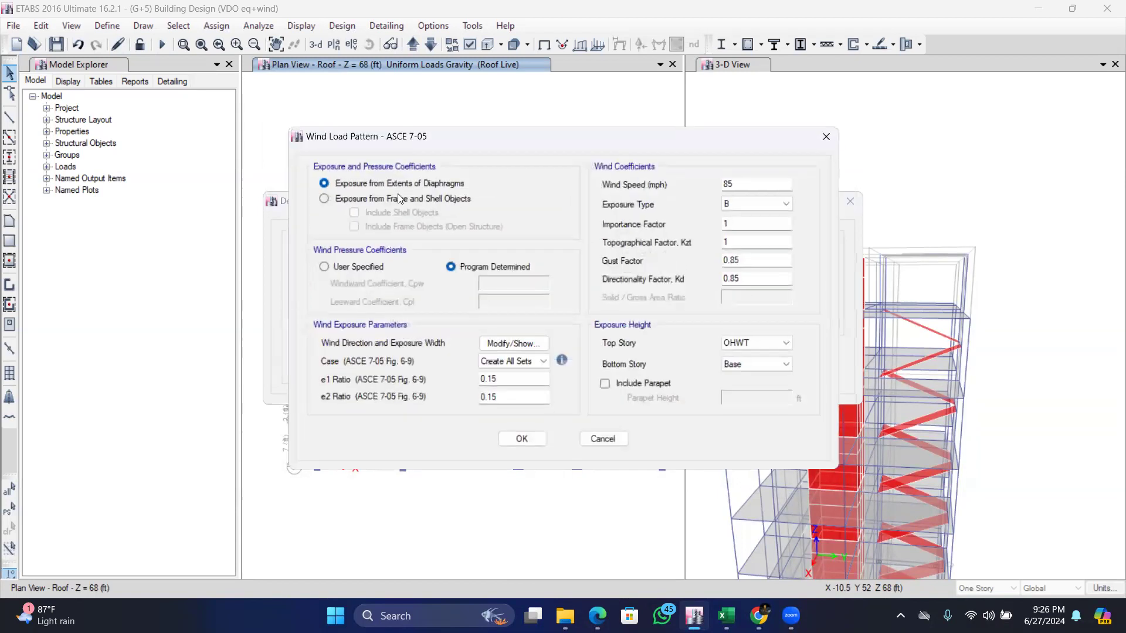
click(324, 267)
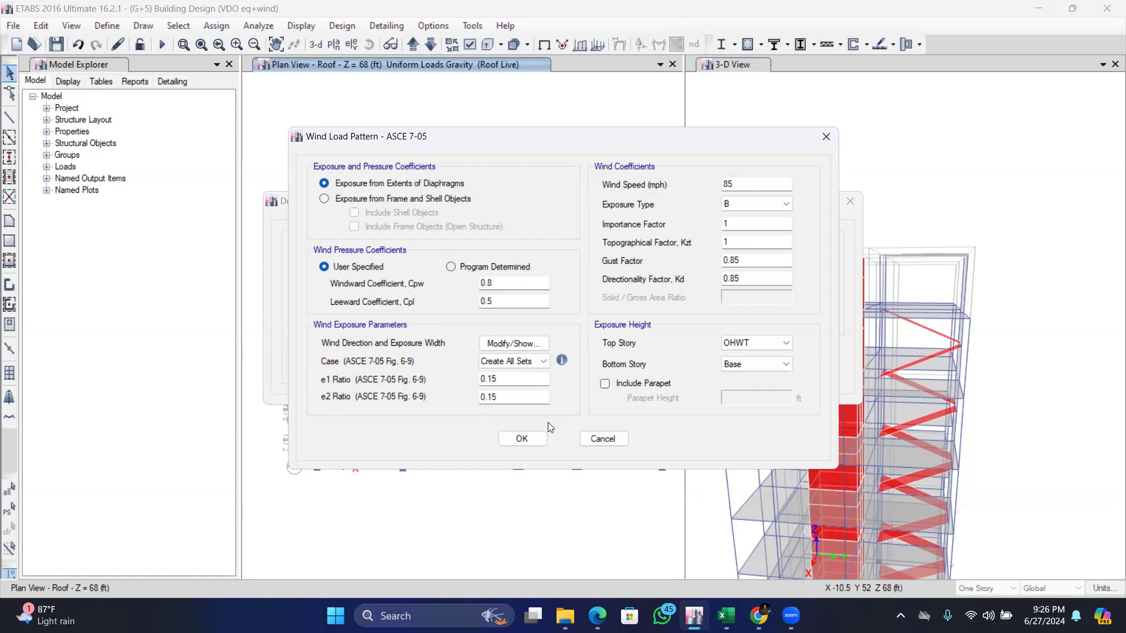
Switch to the Design Assistant BNBC 2020 workbook in Excel and enter 15.74 m as the Wind sheet's length in X direction.
mouse_move(722, 614)
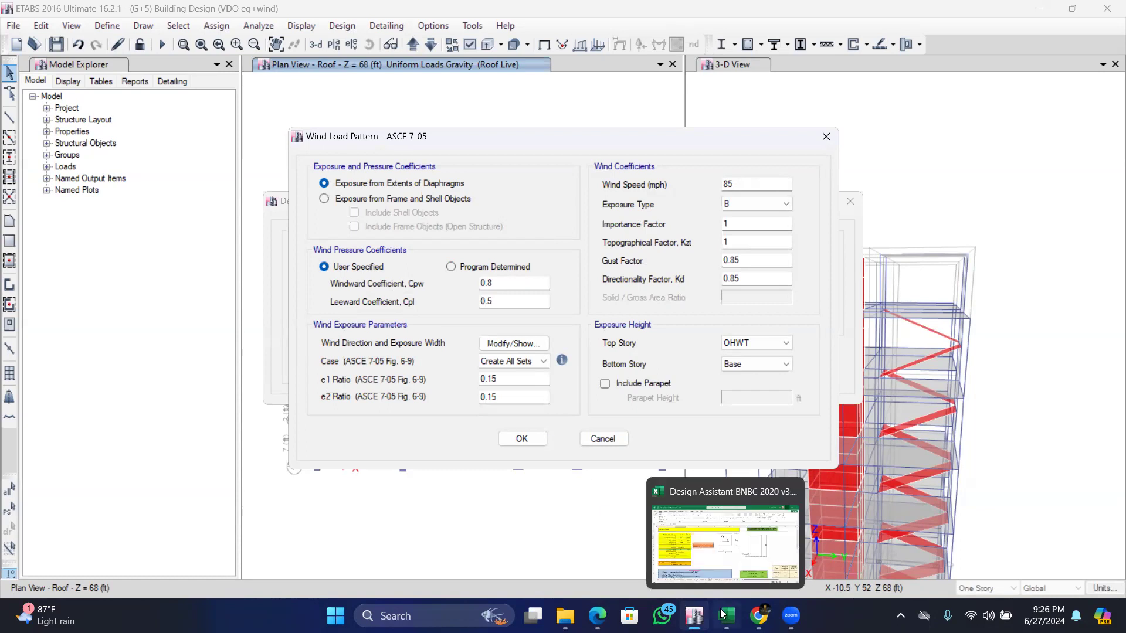
click(721, 614)
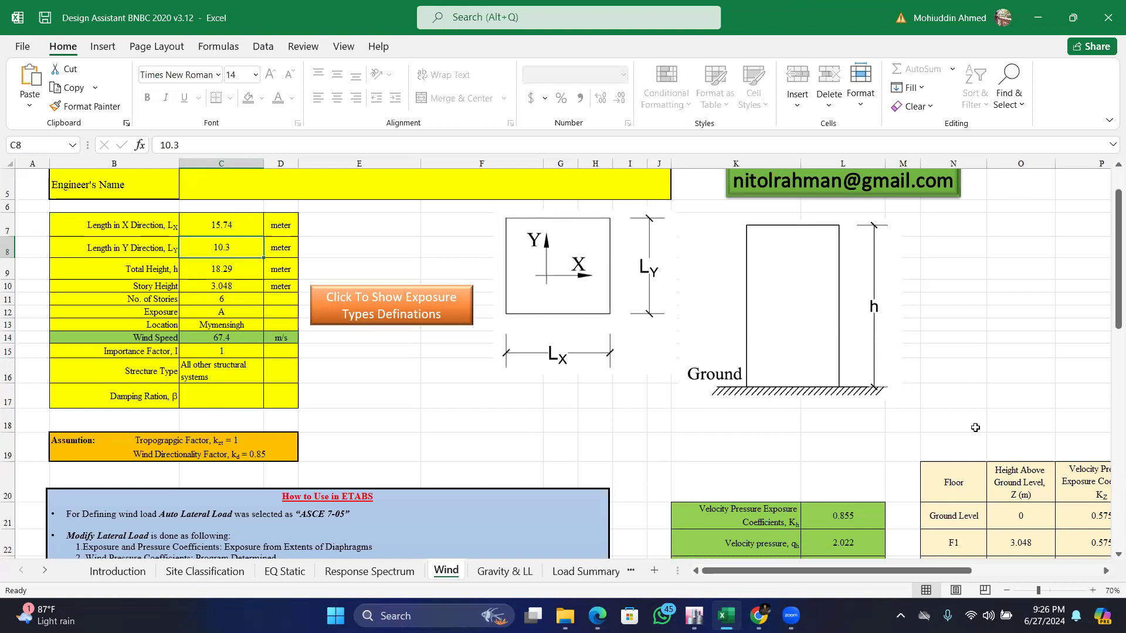
drag(1111, 323, 1108, 370)
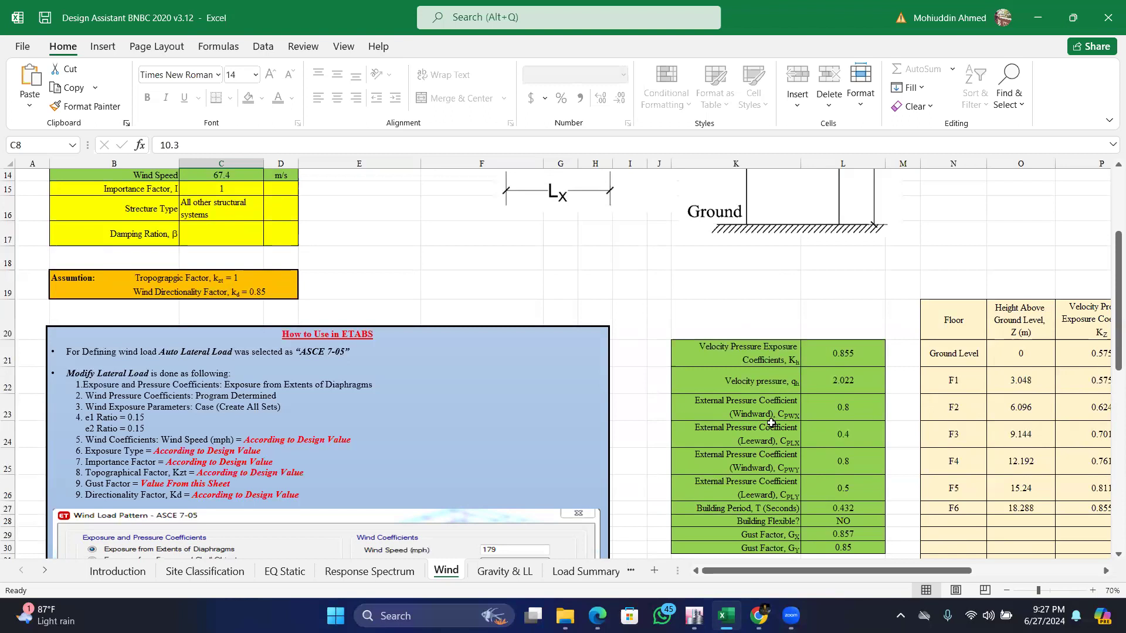
drag(1109, 340, 1110, 303)
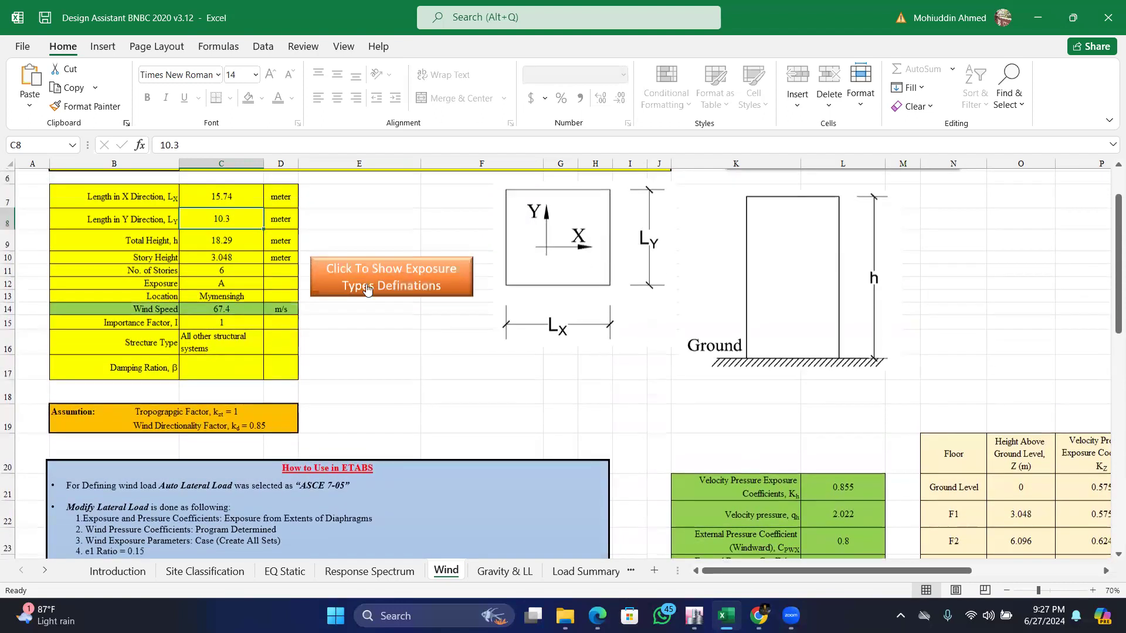
scroll(234, 194, down, 1)
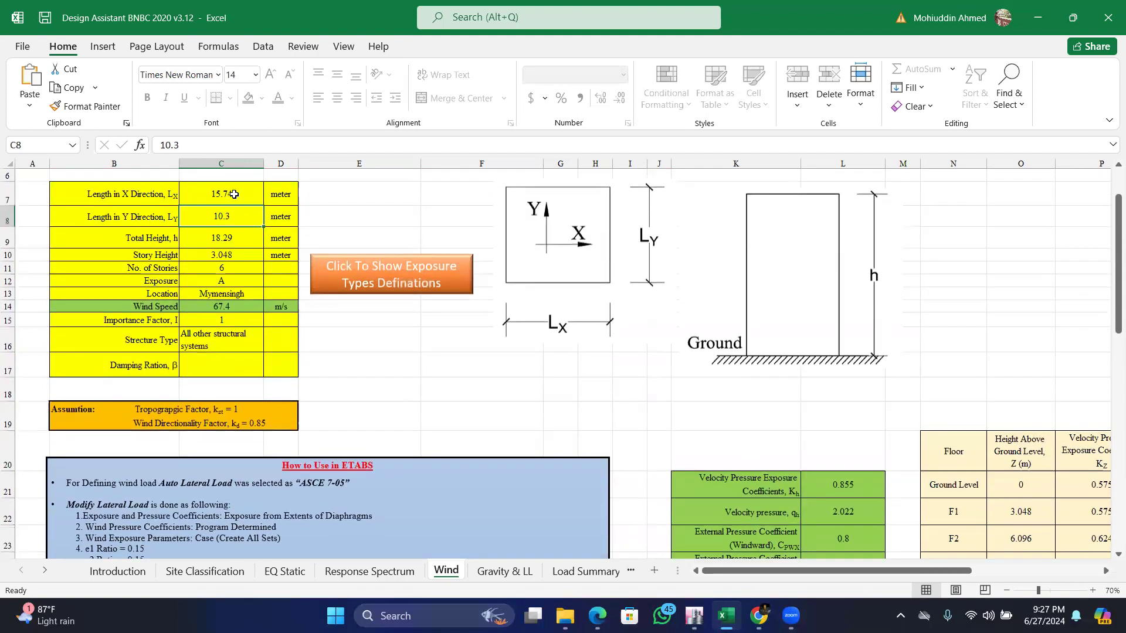
click(234, 194)
text(15)
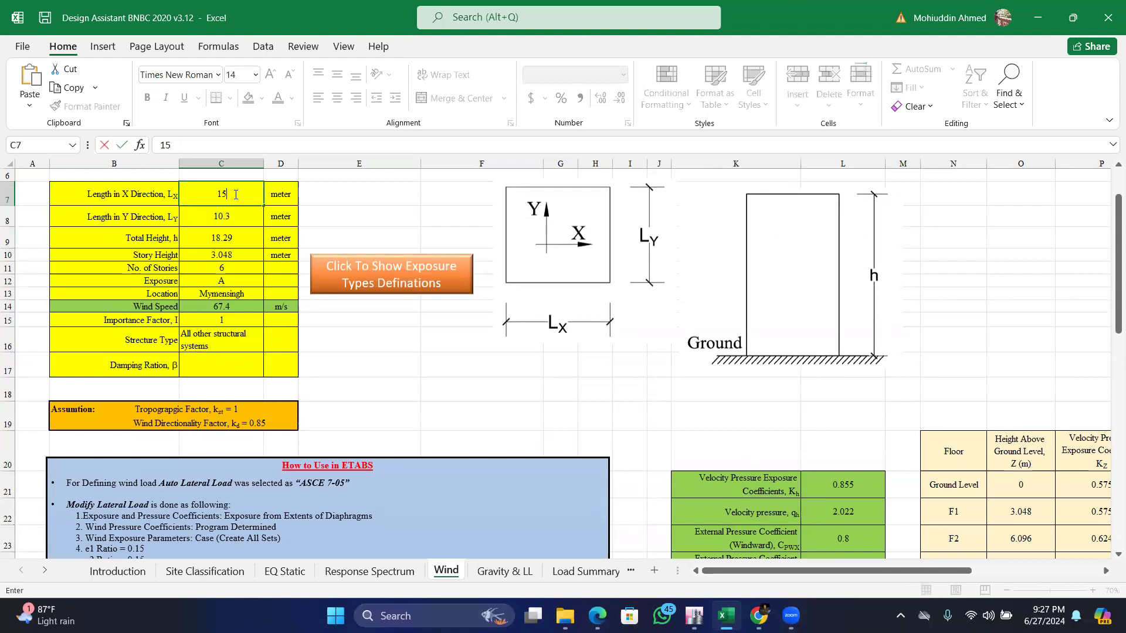
text(.74)
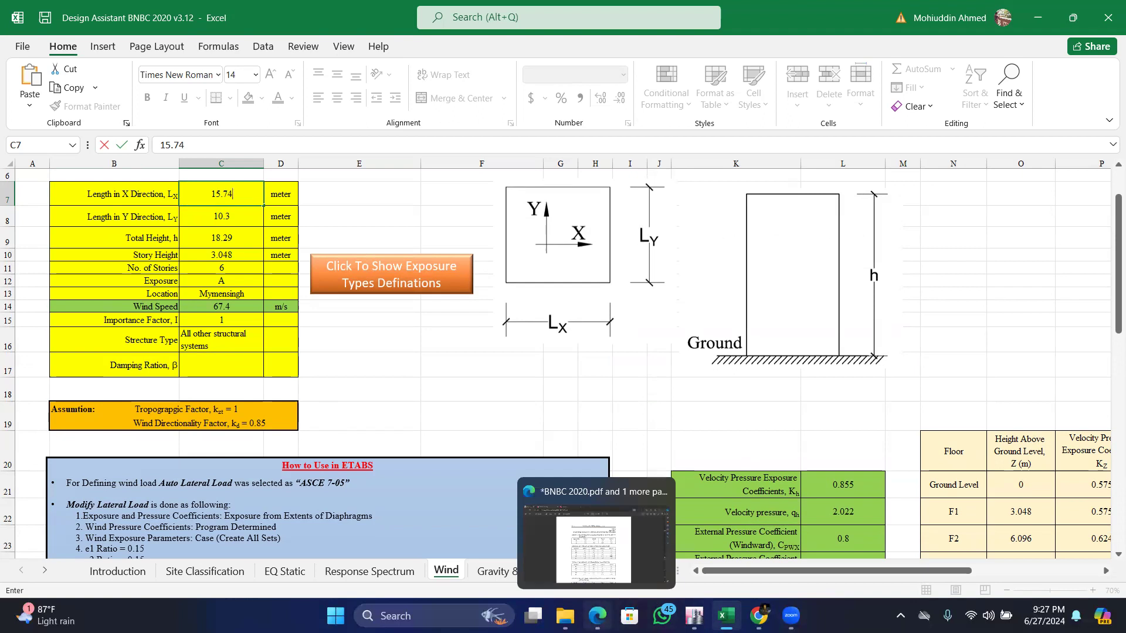
Set the length in Y direction to 10.3 m and check the total height, story height and number of stories inputs.
click(694, 616)
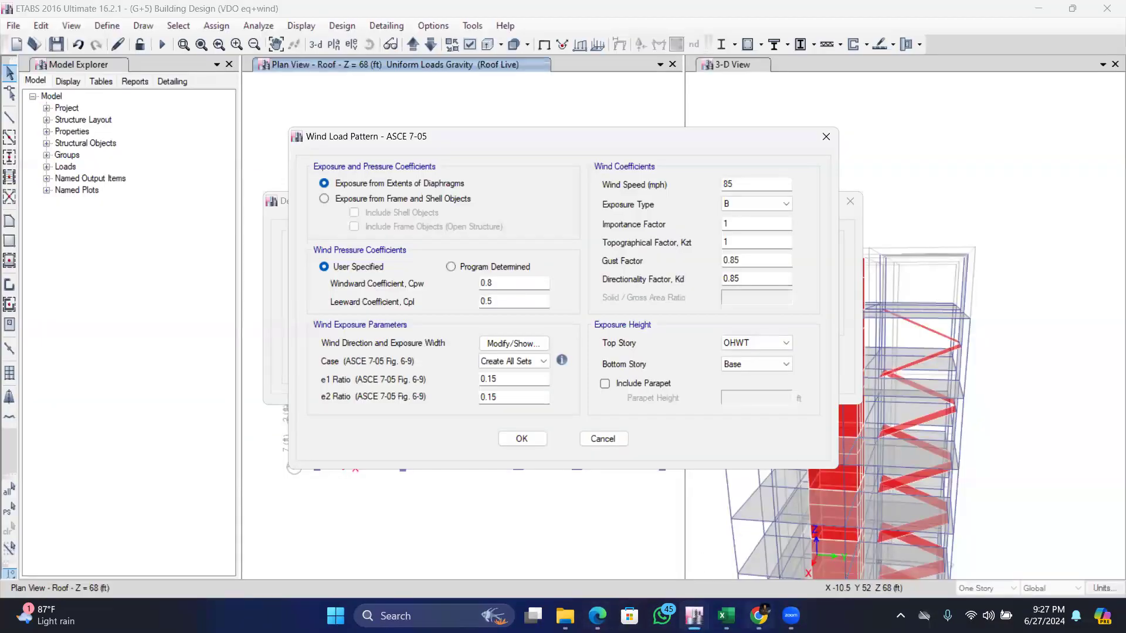
click(726, 615)
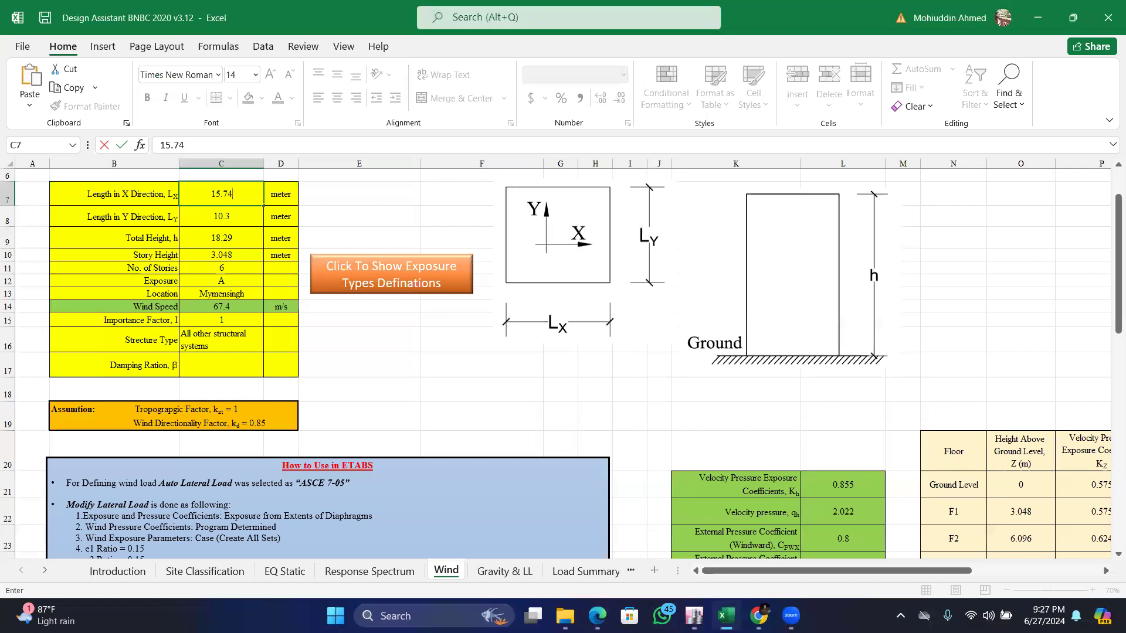
click(234, 218)
text(10.3)
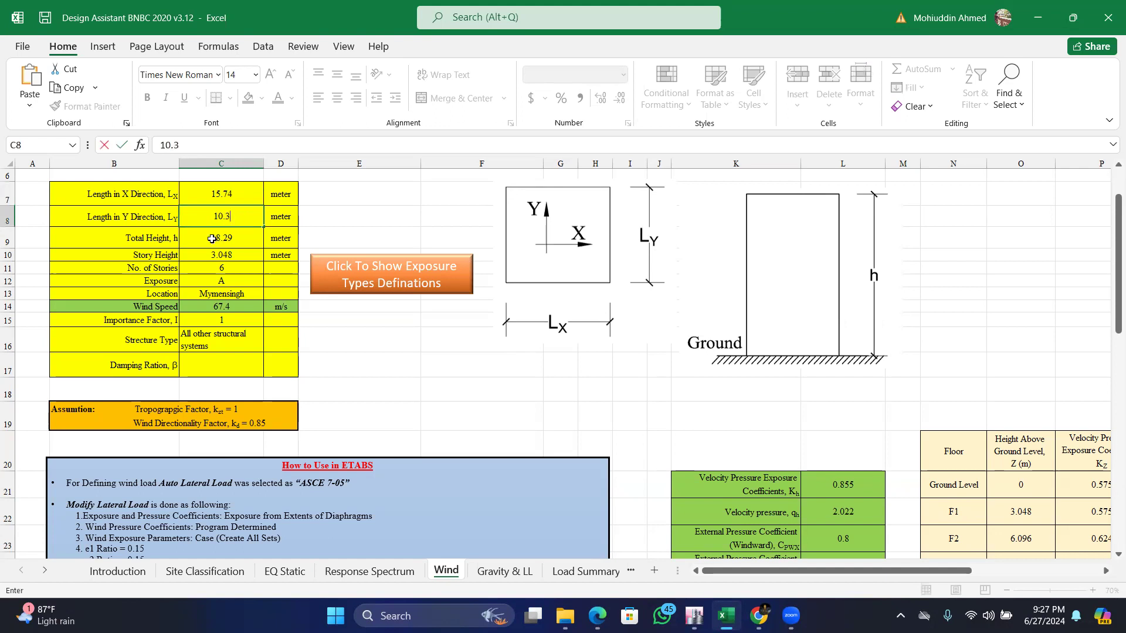
click(227, 239)
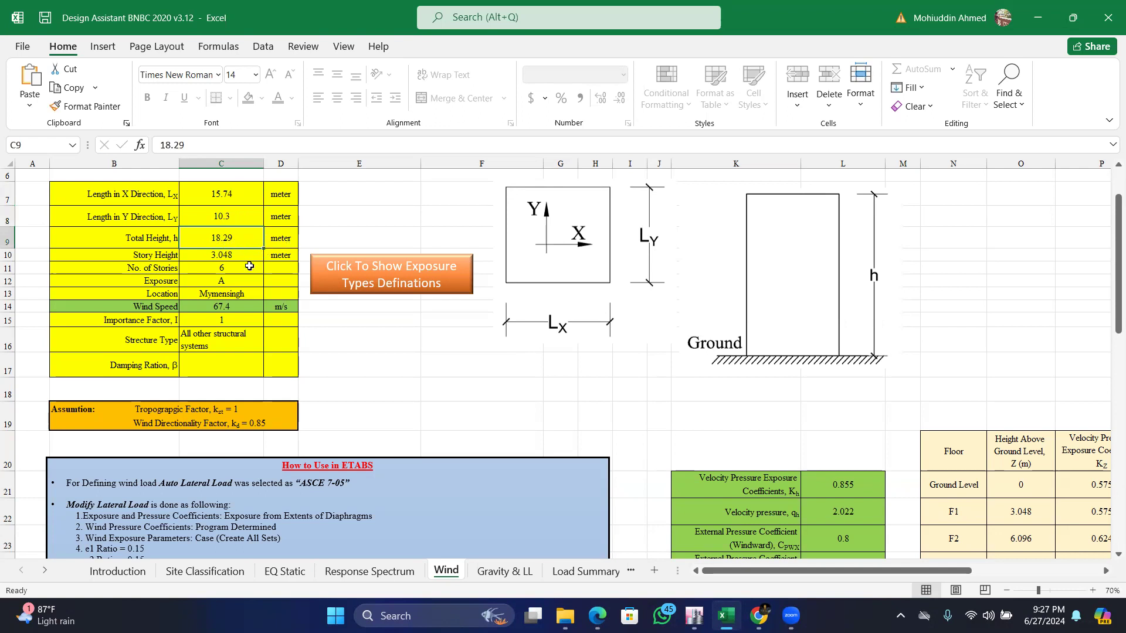
click(216, 256)
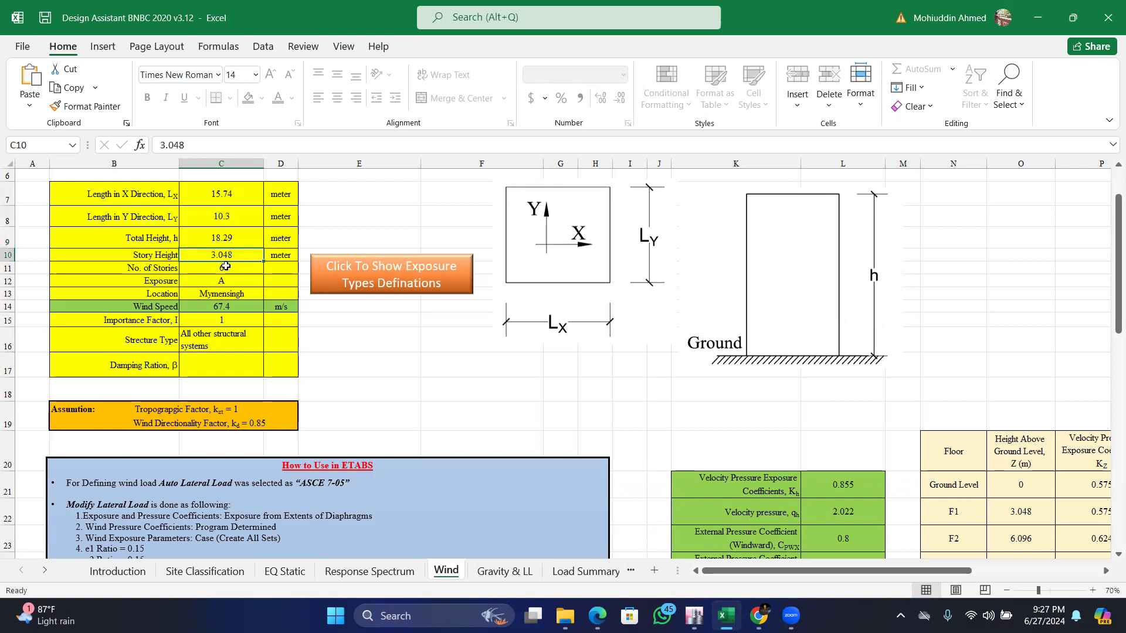
click(226, 268)
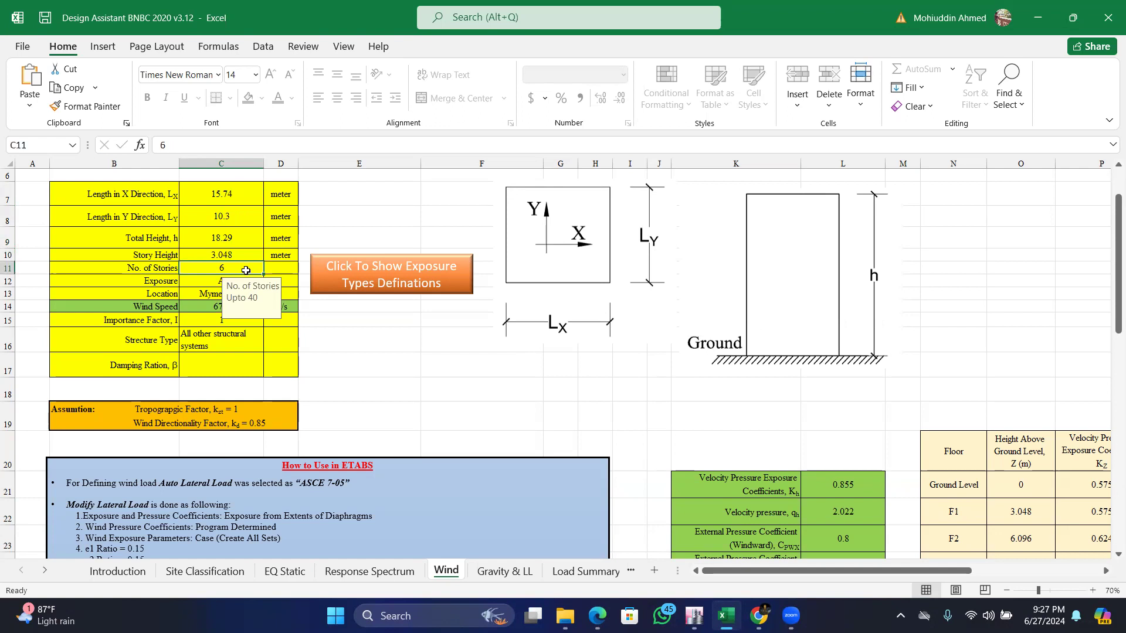
Examine the surface roughness and exposure category definitions on the Wind sheet for the exposure input.
click(193, 284)
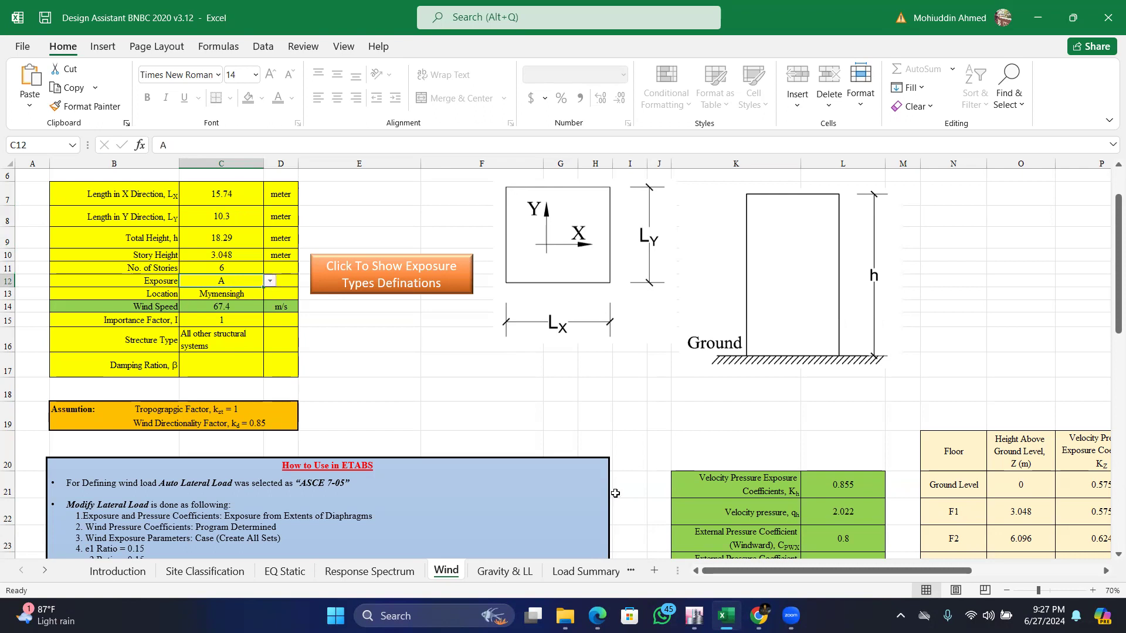
drag(753, 570, 852, 570)
drag(1112, 334, 1111, 309)
drag(921, 571, 968, 572)
drag(1111, 290, 1108, 323)
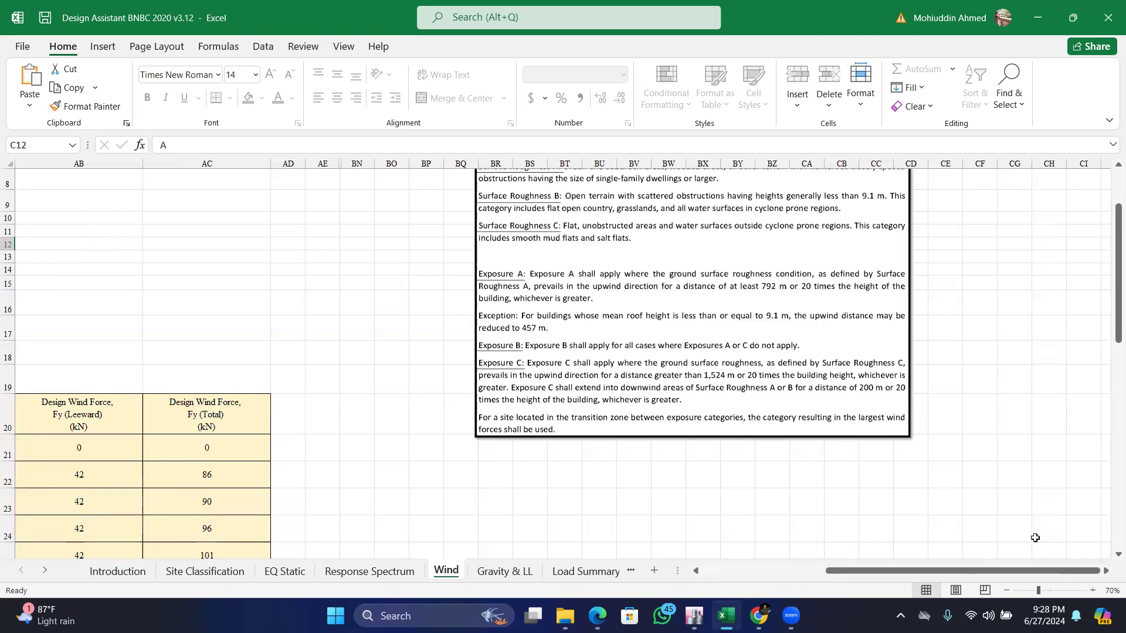
drag(964, 570, 830, 578)
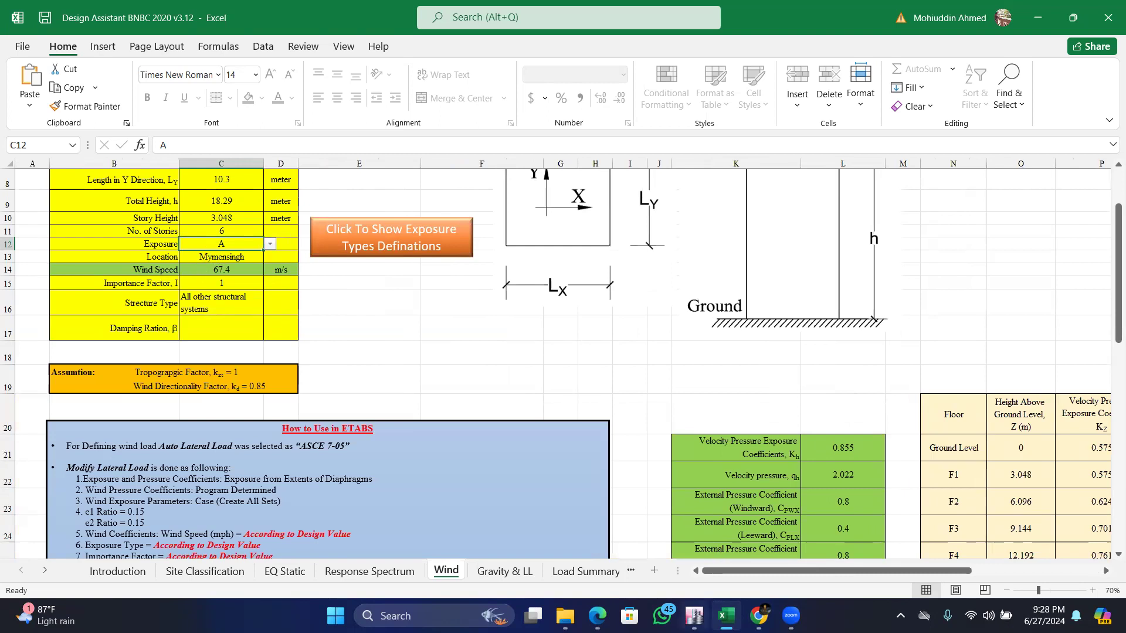
Switch to the BNBC 2020 PDF in Edge, go to page 603 and copy Mymensingh's basic wind speed from Table 6.2.8.
click(598, 616)
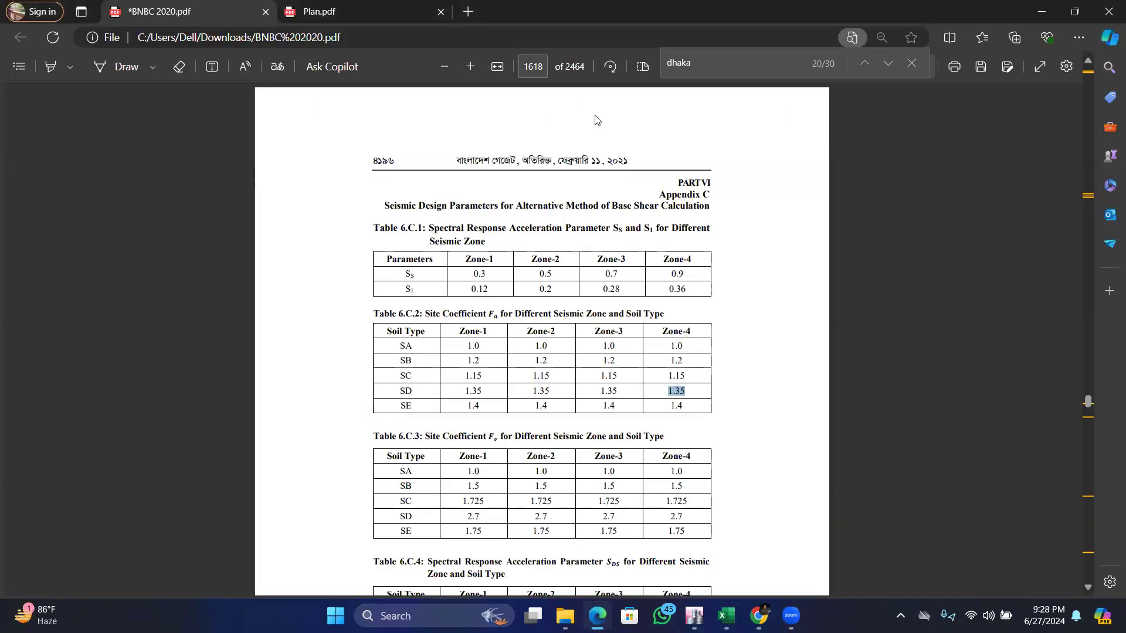
click(537, 68)
text(601)
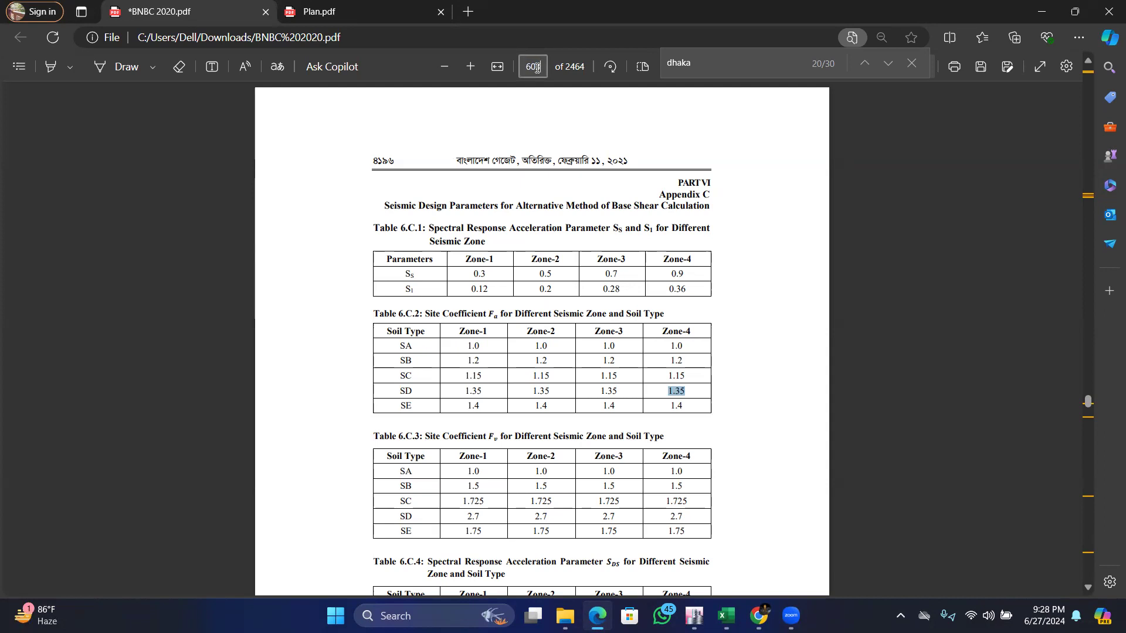
key(Return)
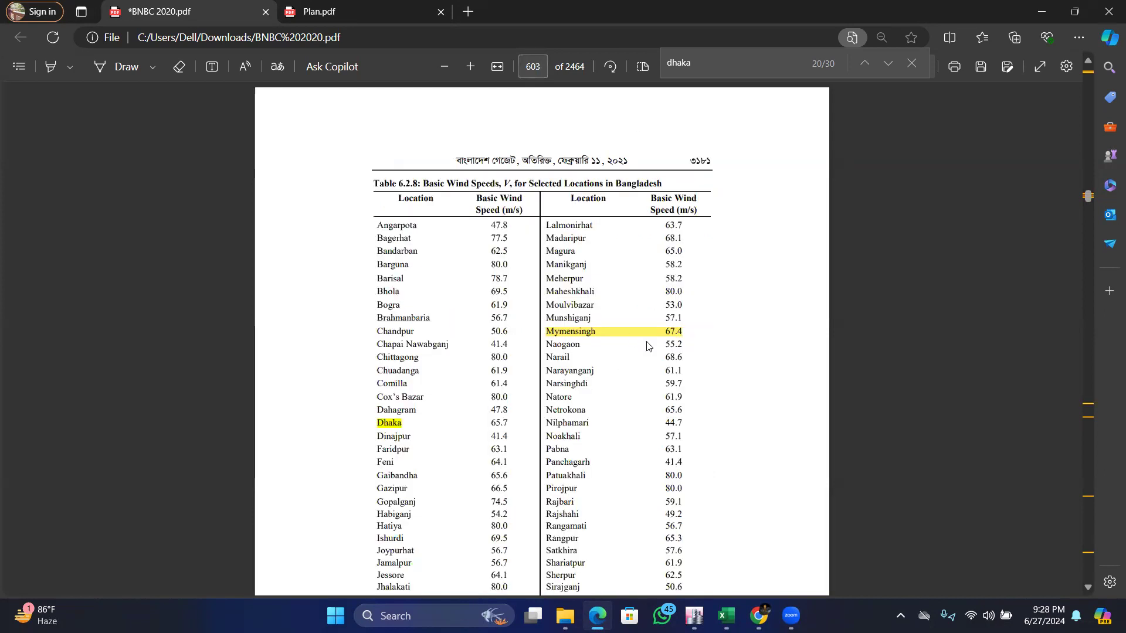
drag(663, 333, 686, 333)
key(ctrl+c)
click(687, 613)
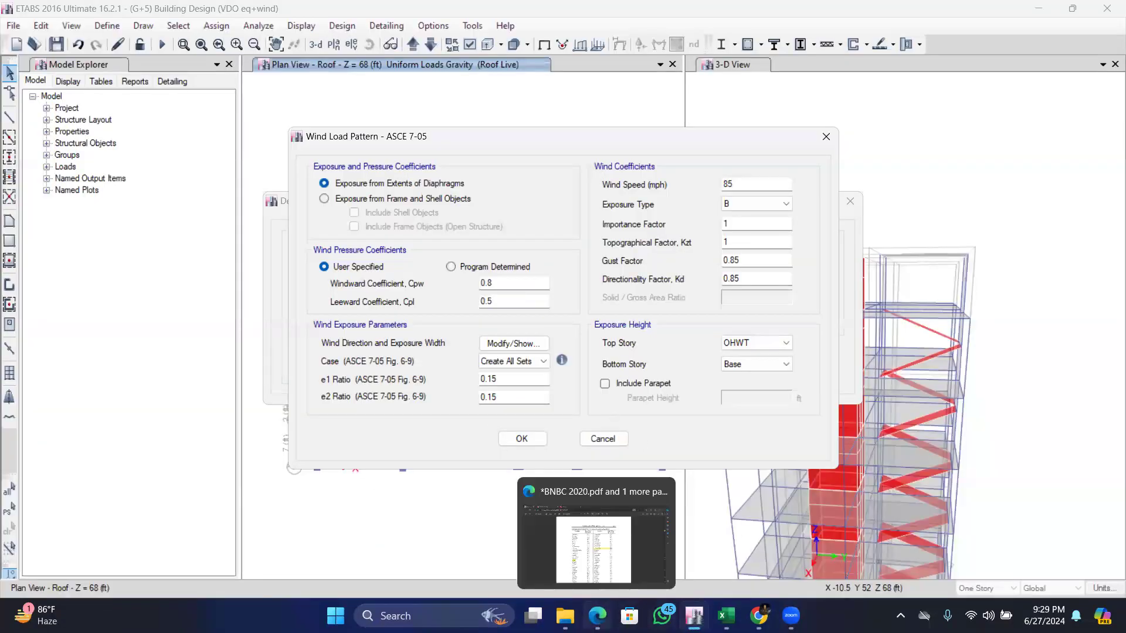
mouse_move(725, 615)
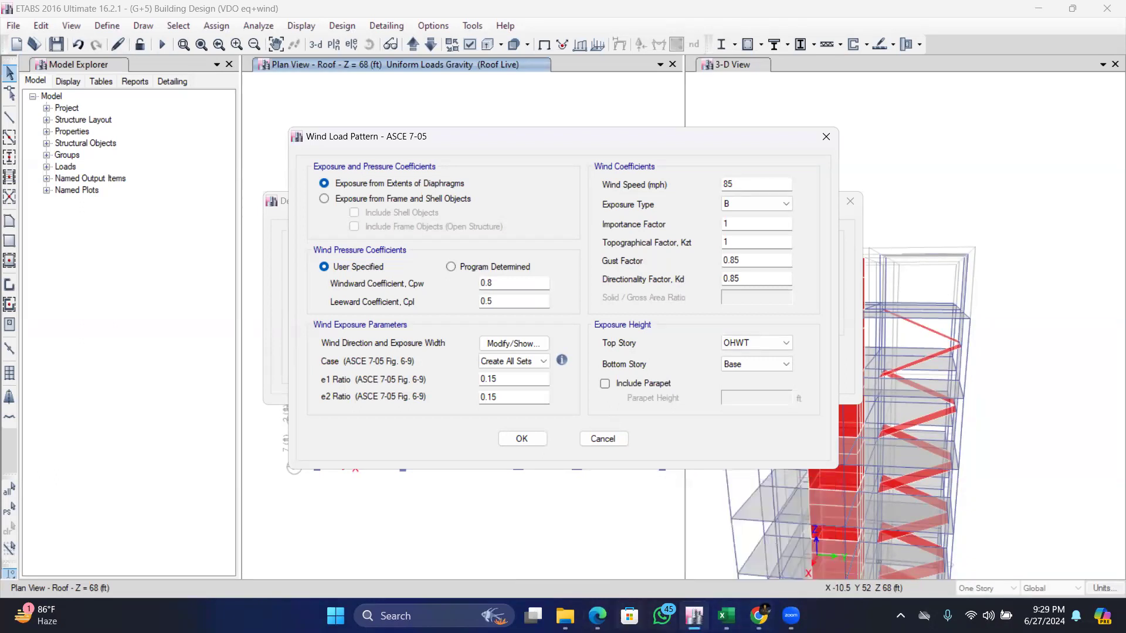
mouse_move(597, 615)
click(595, 533)
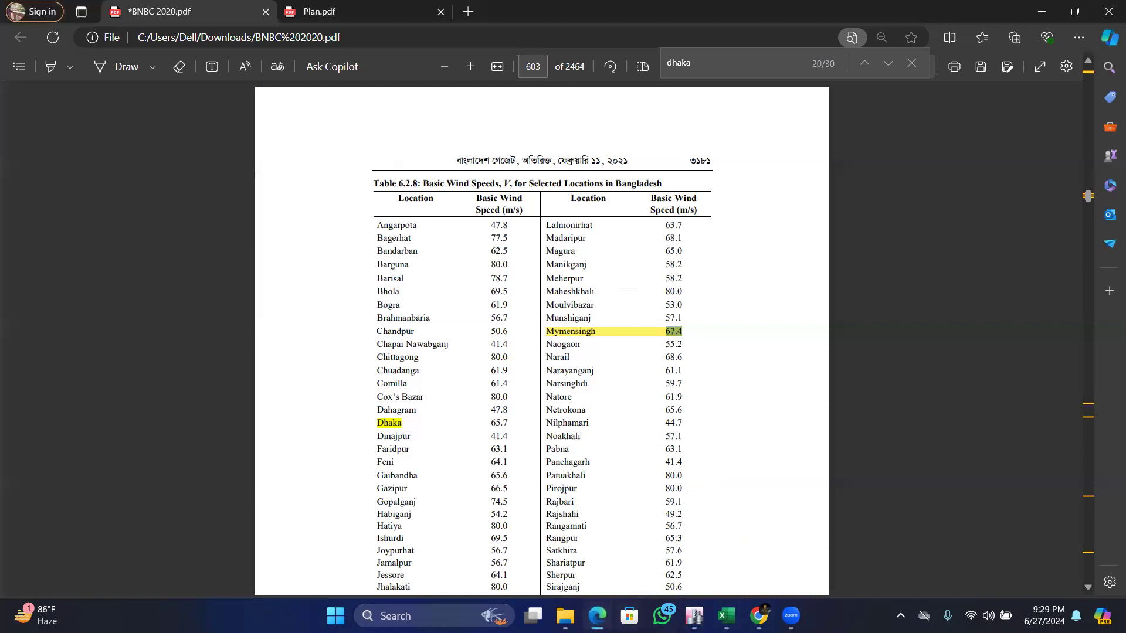
Switch back to the Excel Wind sheet and choose "All other structural systems" as the structure type.
mouse_move(726, 616)
click(725, 545)
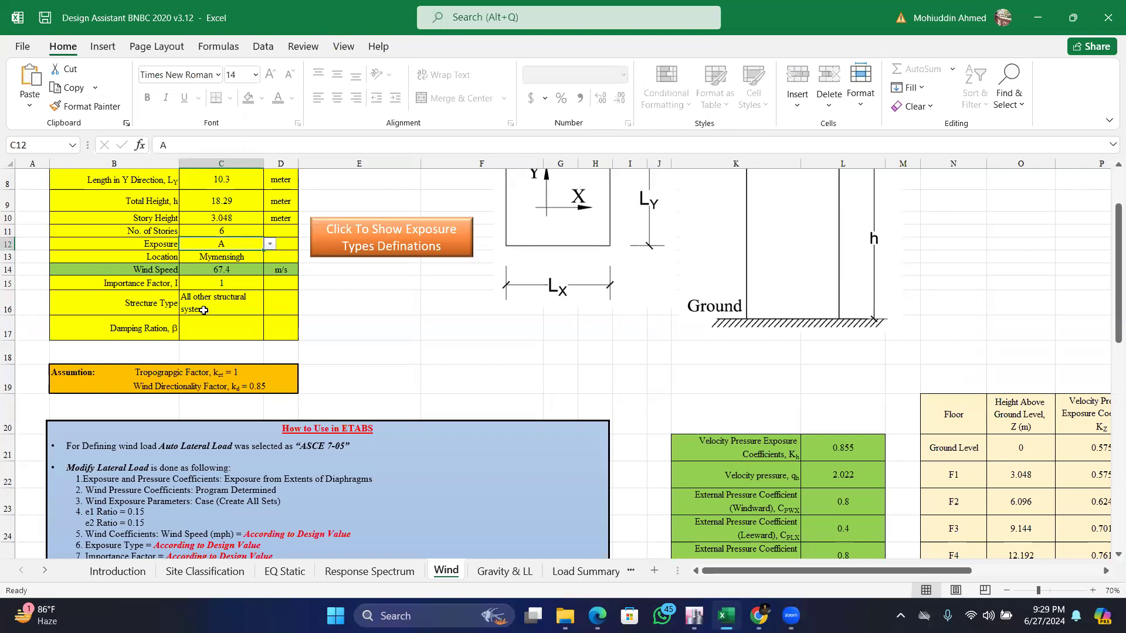
drag(248, 305, 272, 313)
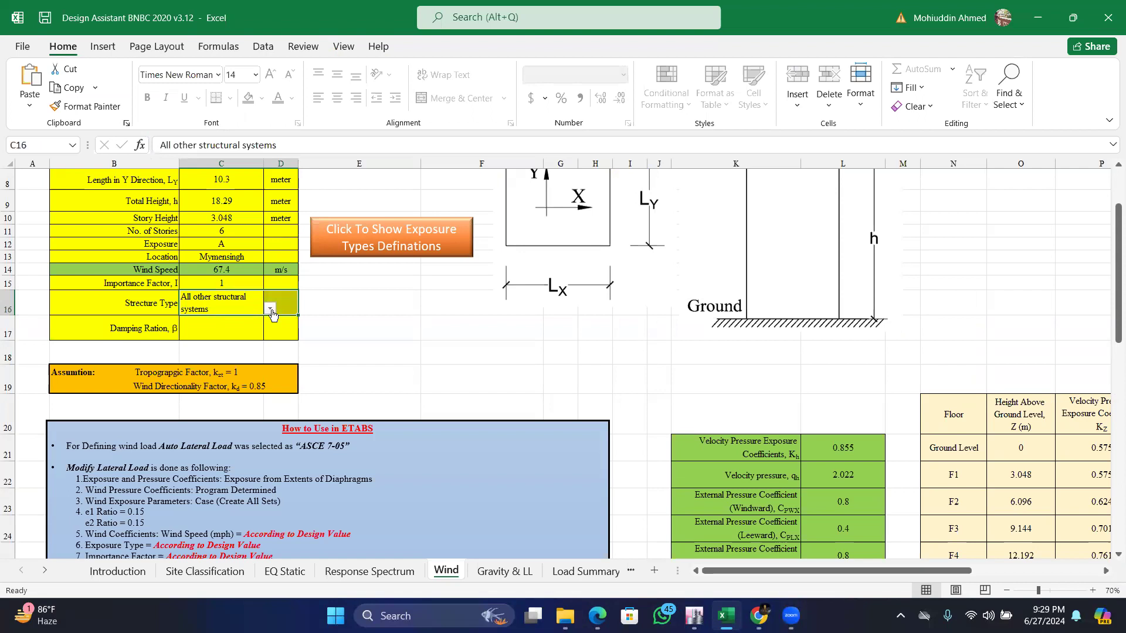
click(270, 310)
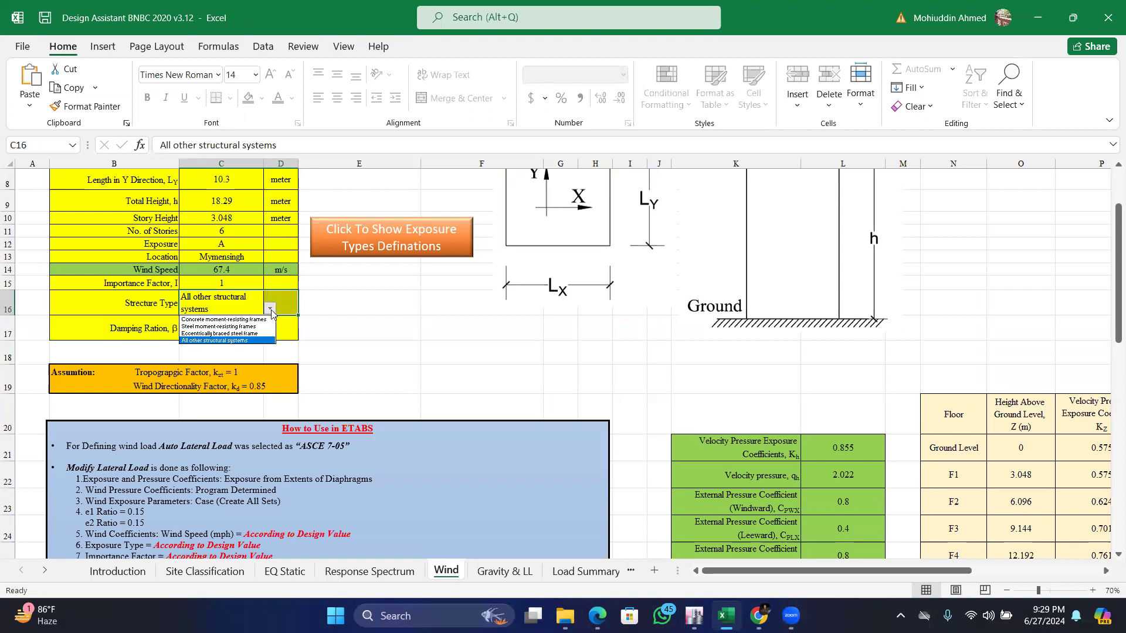
click(213, 340)
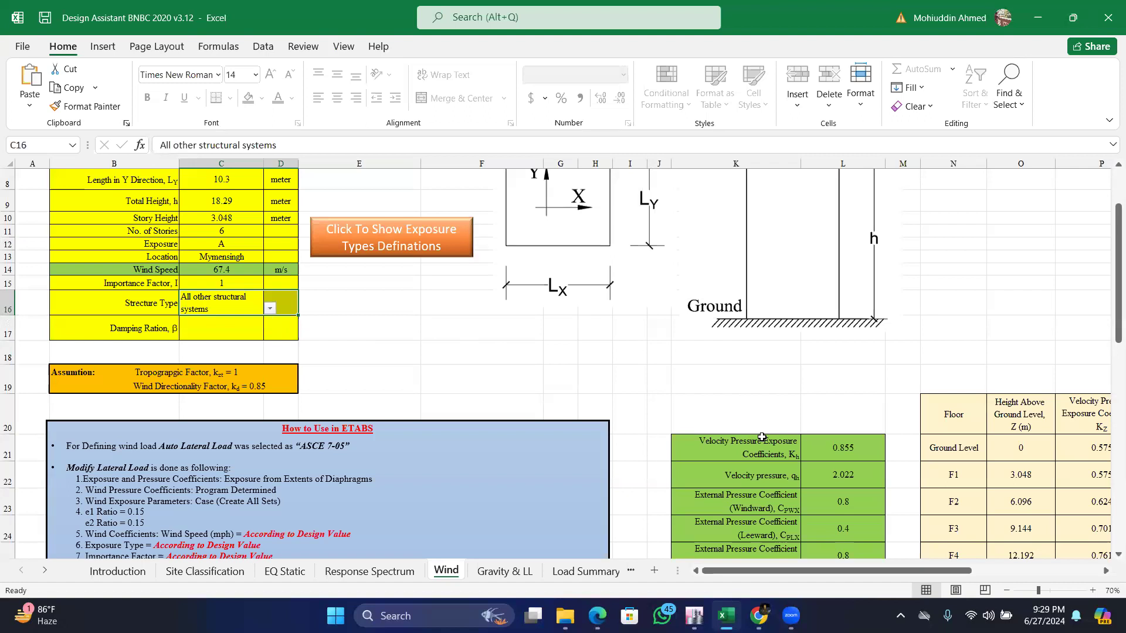
Read the X-direction pressure coefficients on the Wind sheet, and set the Wind-X leeward coefficient Cpl to 0.4 in ETABS.
click(876, 353)
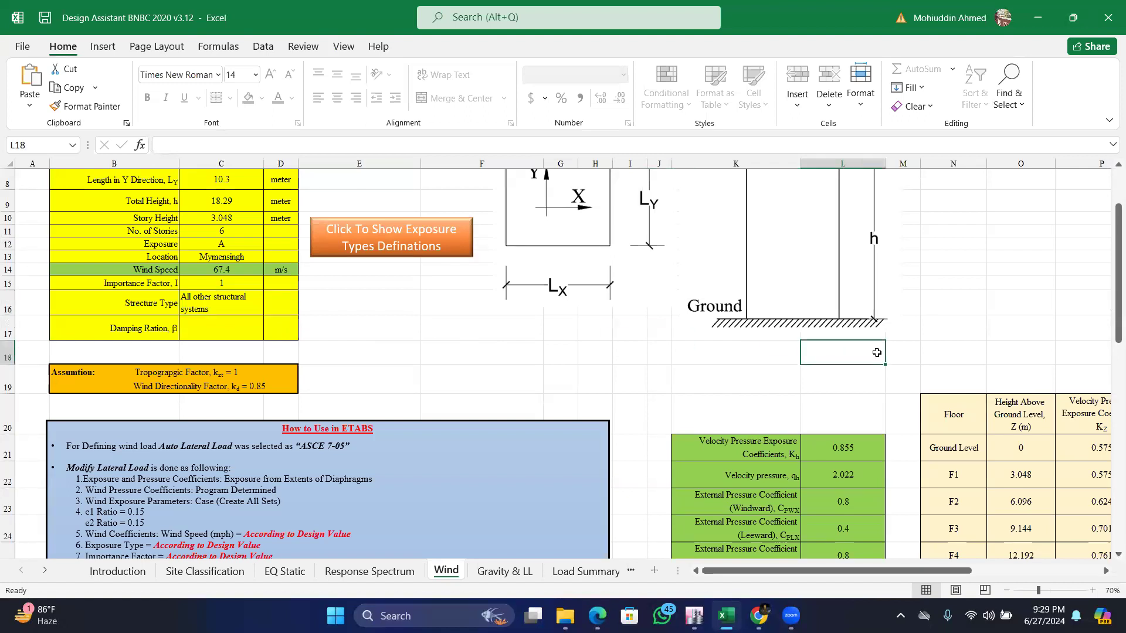
drag(1109, 293, 1109, 332)
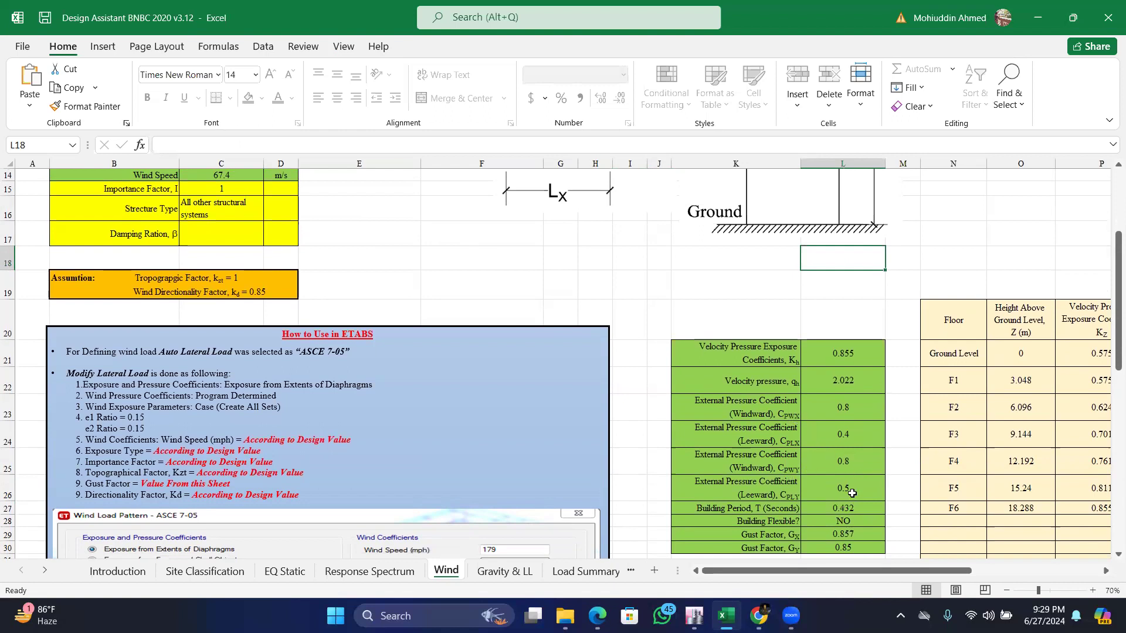
mouse_move(692, 614)
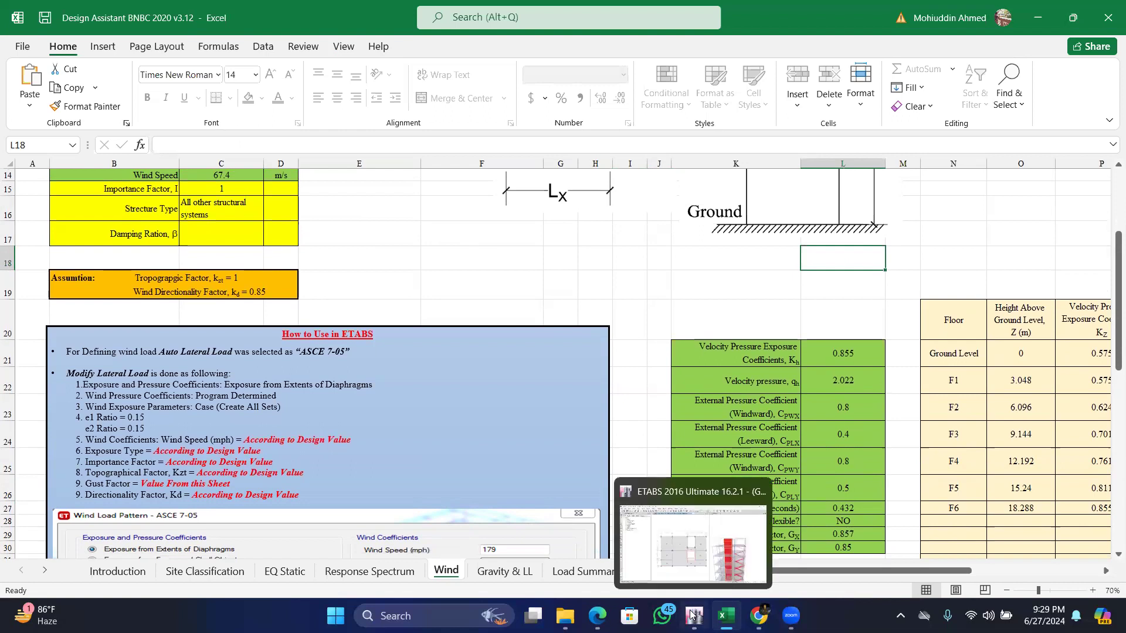
click(691, 614)
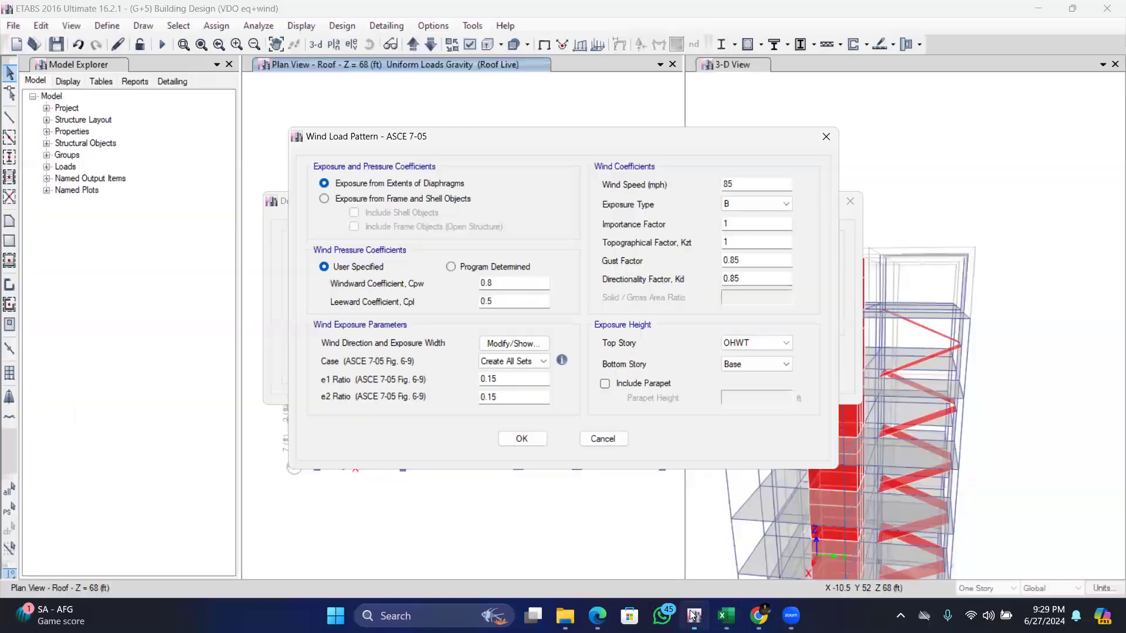
click(502, 306)
key(BackSpace)
text(4)
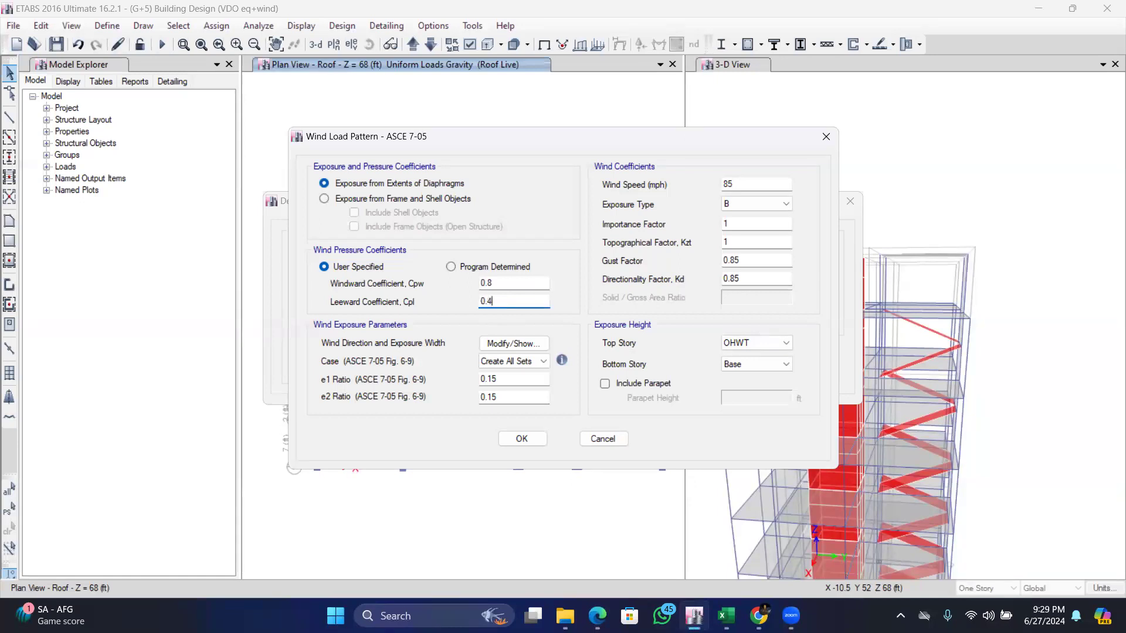
Review the Wind-X direction and exposure width data and accept it with a direction angle of 0 degrees.
click(514, 344)
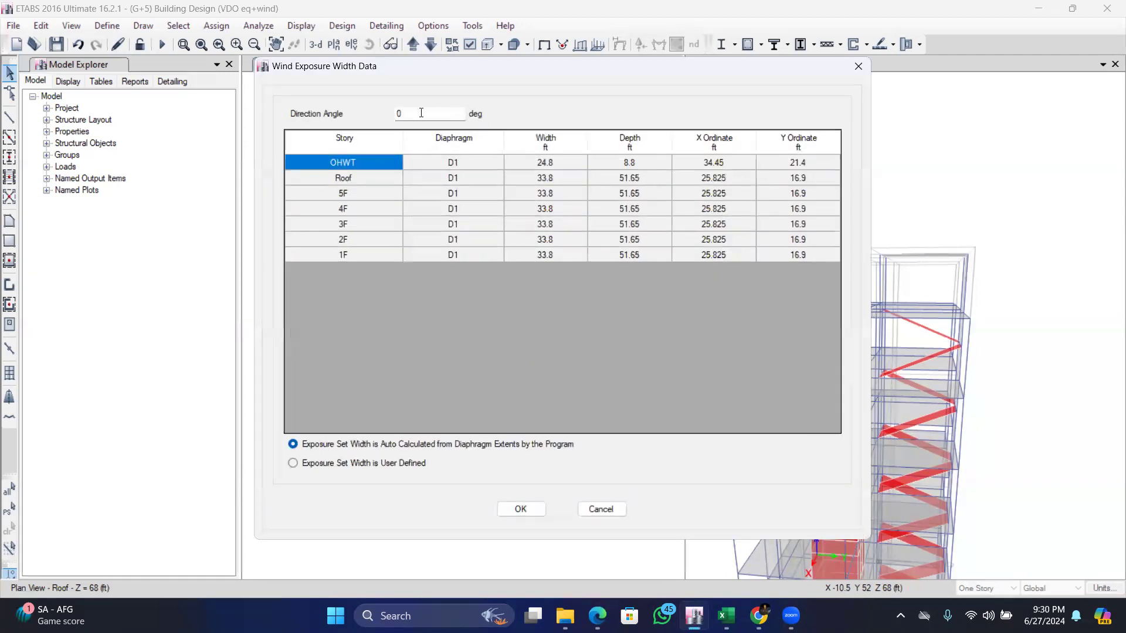
click(409, 112)
click(523, 508)
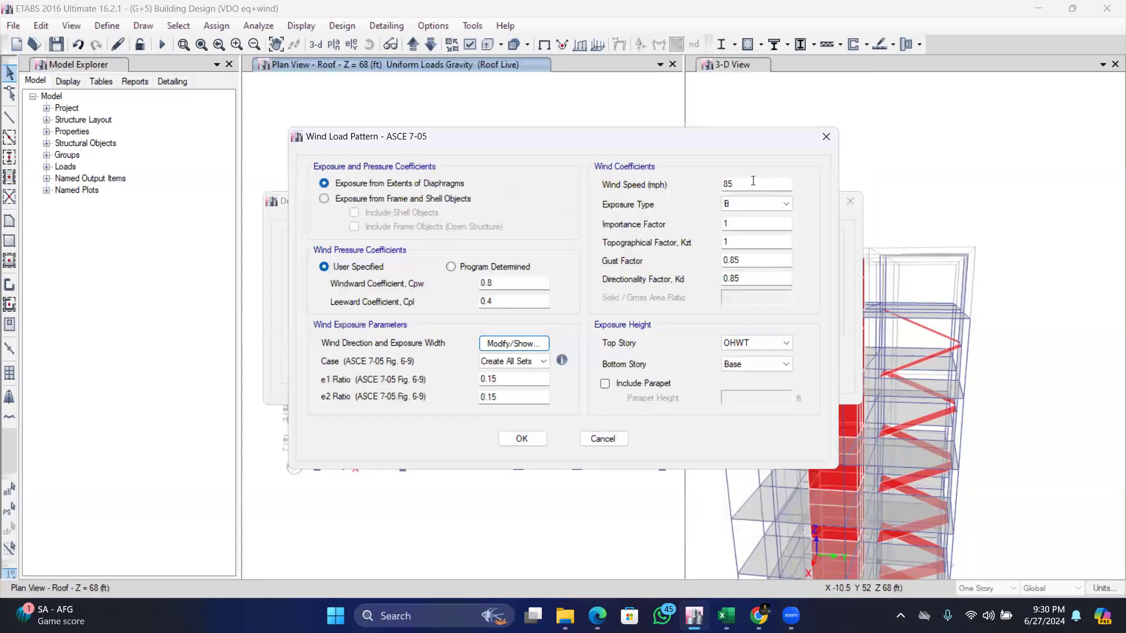
Set the Wind-X wind speed to 150.7695 mph with exposure type B, and review the topographical, gust and directionality factors.
click(753, 181)
key(BackSpace)
key(BackSpace)
text(150.7695)
click(972, 434)
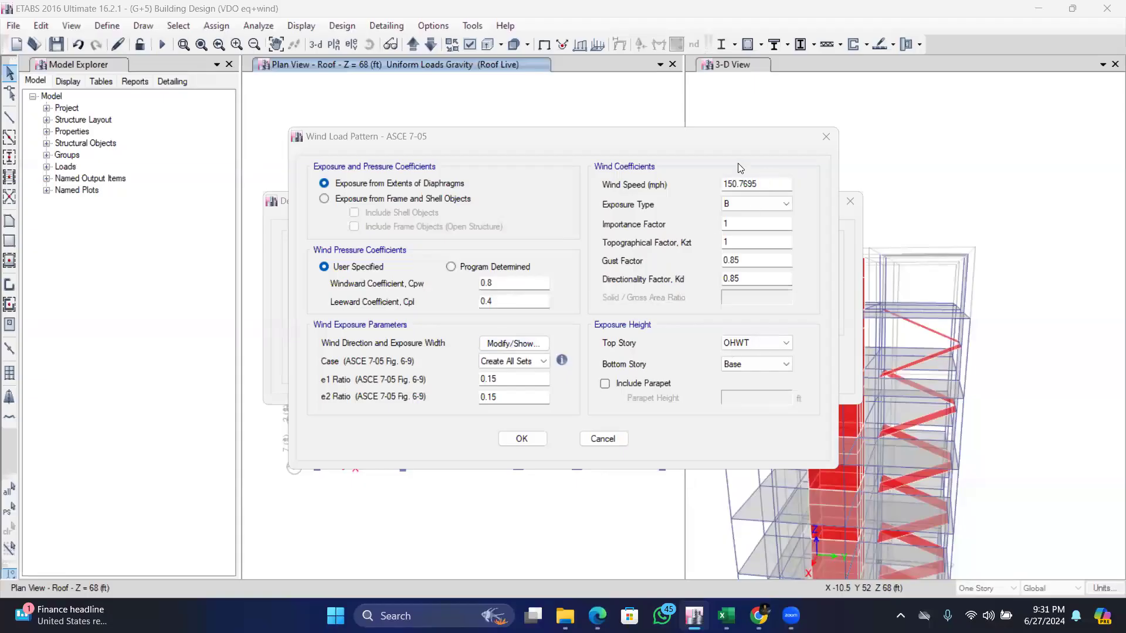
click(766, 206)
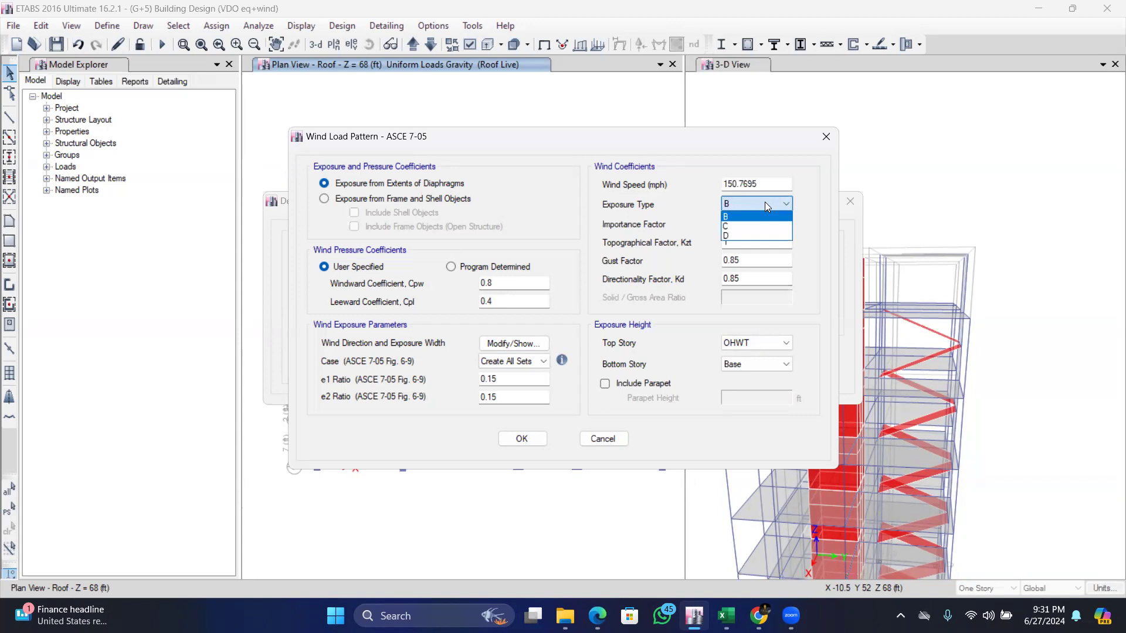
click(736, 218)
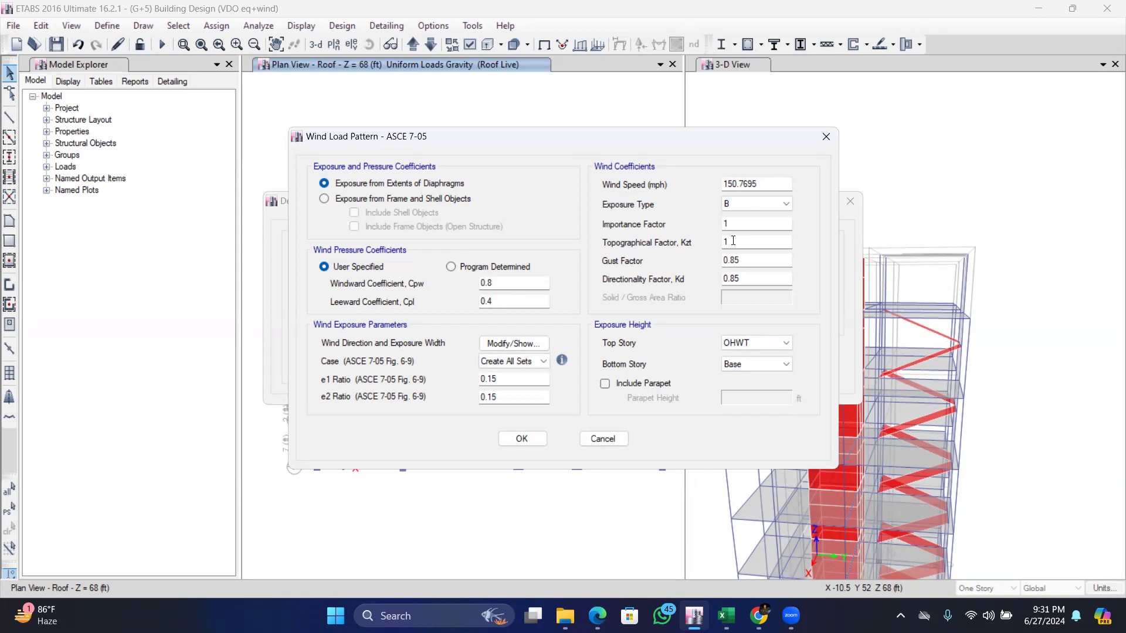
click(733, 241)
click(745, 259)
click(765, 278)
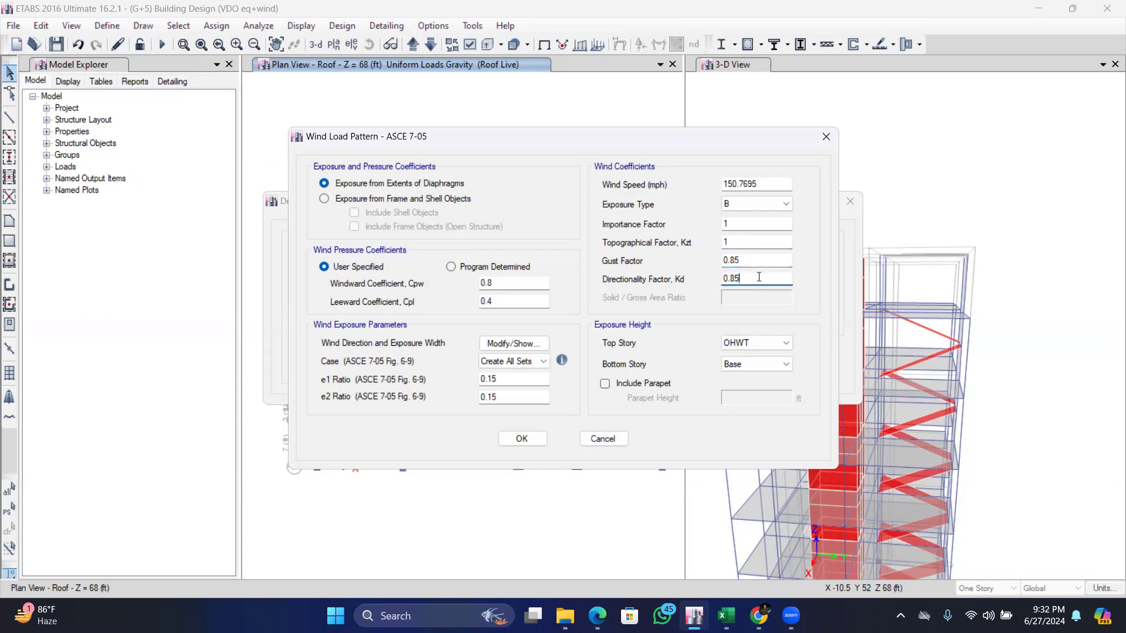
Set the Wind-X bottom story to GF, include a 3 ft parapet, and accept the wind load pattern.
click(765, 361)
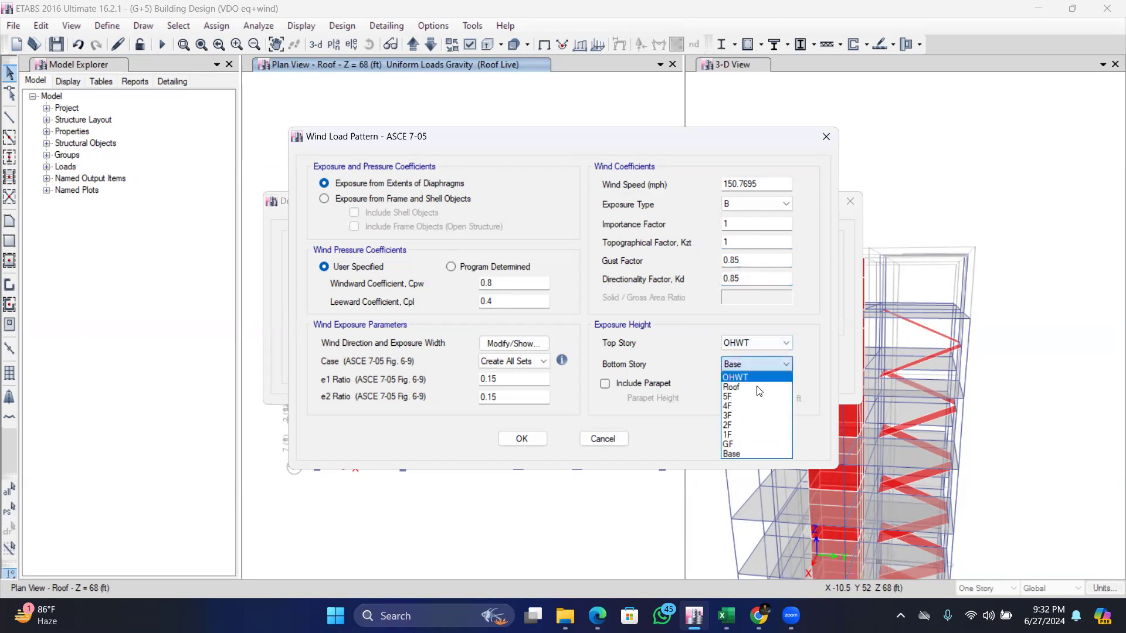
click(740, 445)
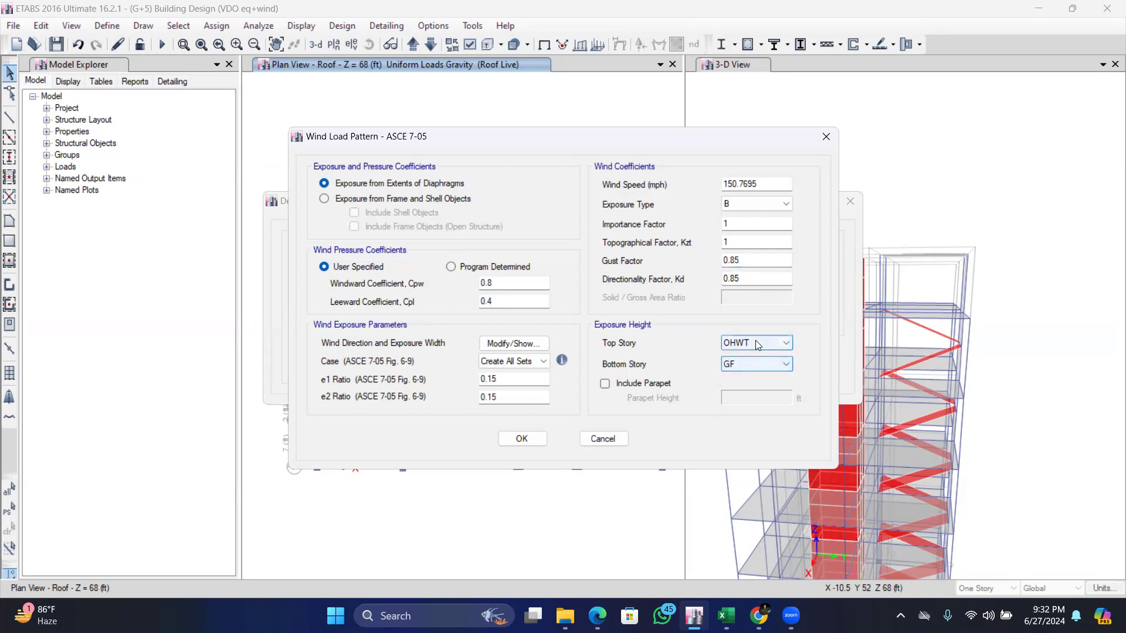
click(605, 383)
click(748, 398)
key(BackSpace)
text(3)
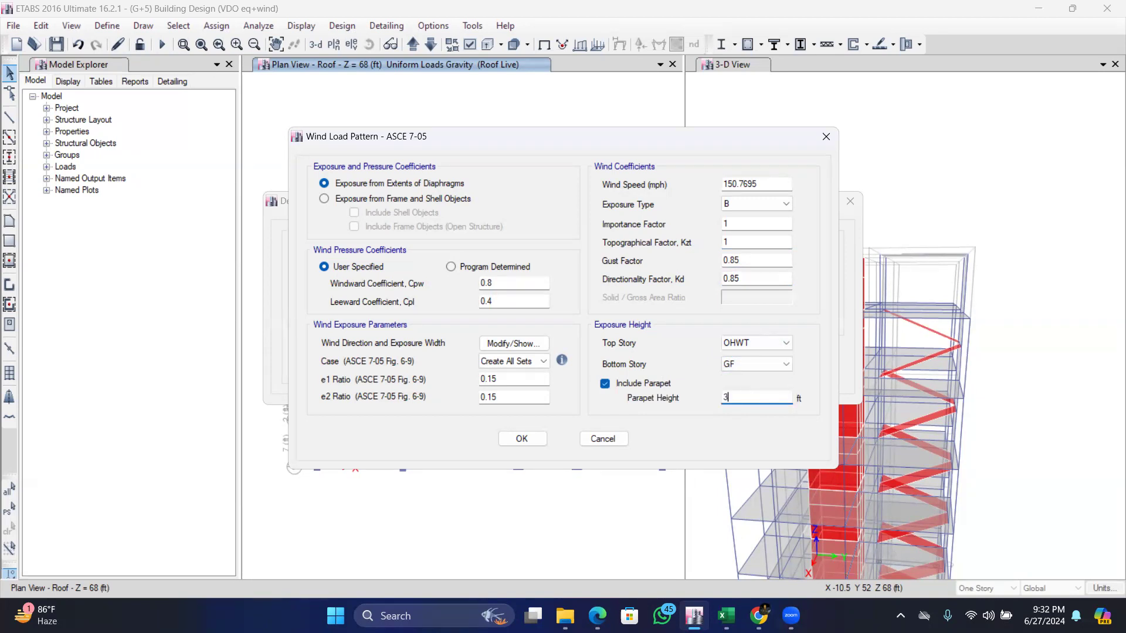
click(523, 439)
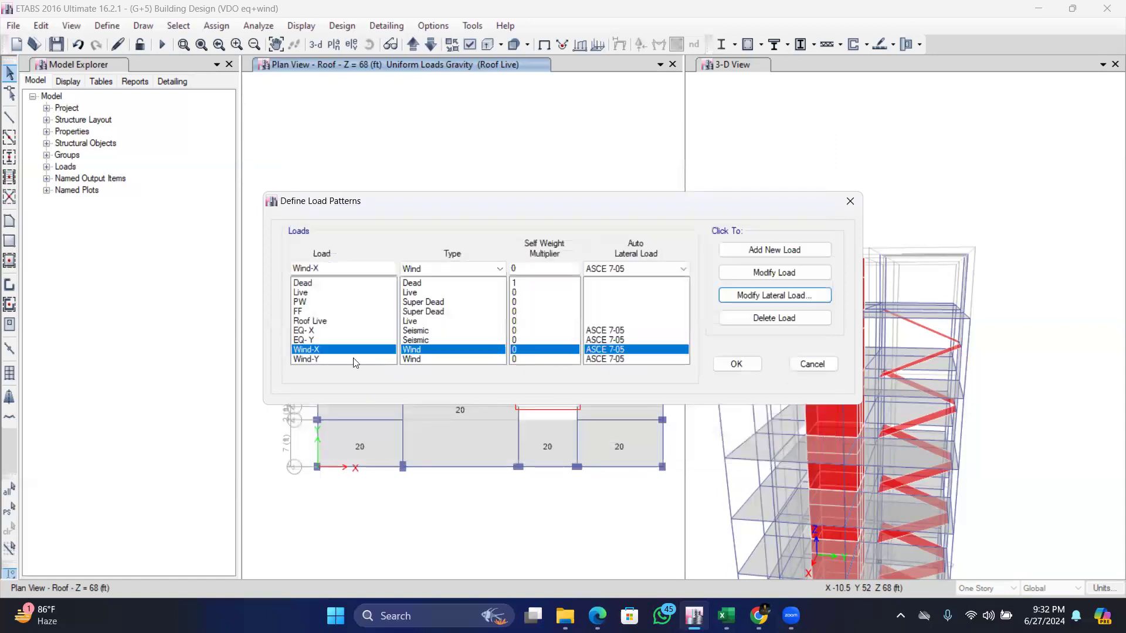
Open the Wind-Y lateral load settings with user-specified pressure coefficients and compare them with the Y-direction values on the Excel Wind sheet.
click(353, 359)
click(768, 296)
click(324, 267)
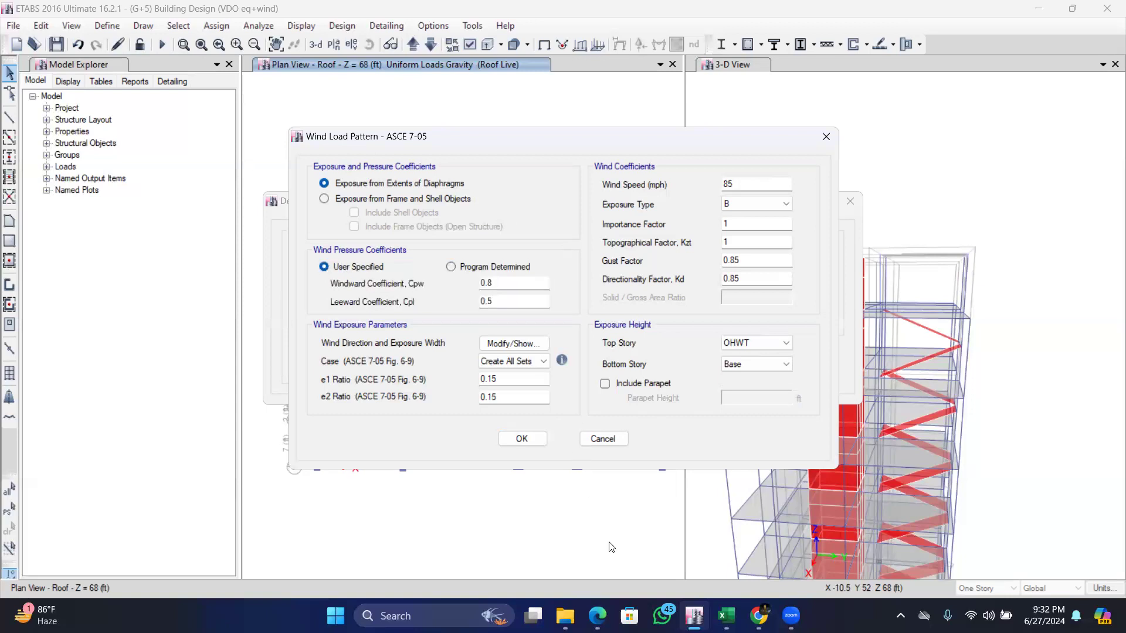
click(725, 615)
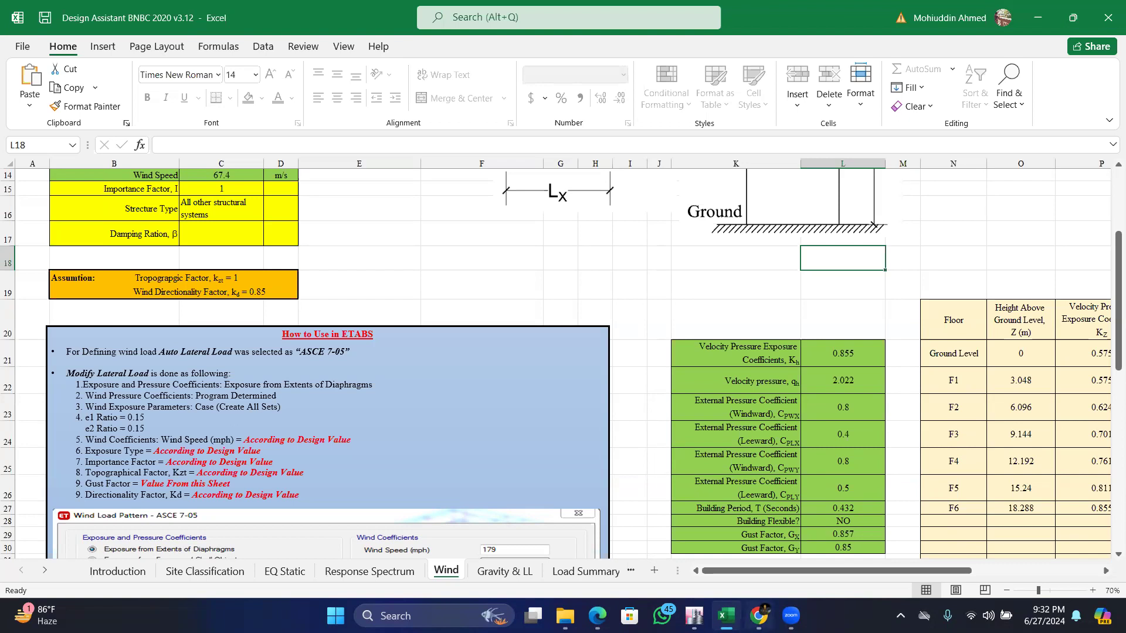
click(694, 616)
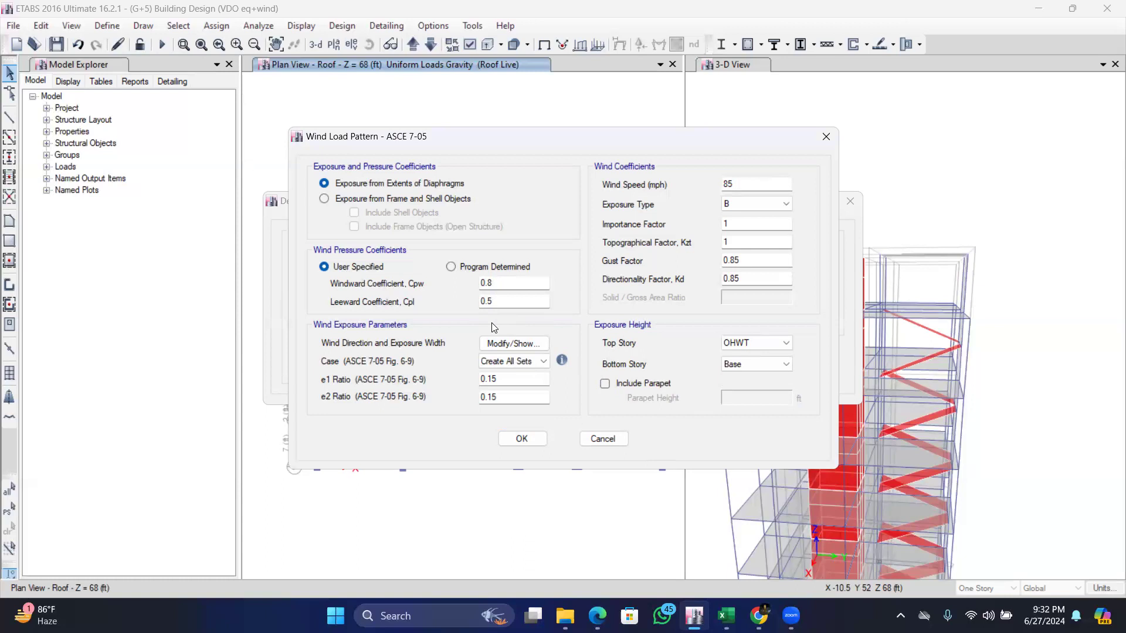
Set the Wind-Y direction angle to 90 degrees in the exposure width data and accept it.
click(513, 344)
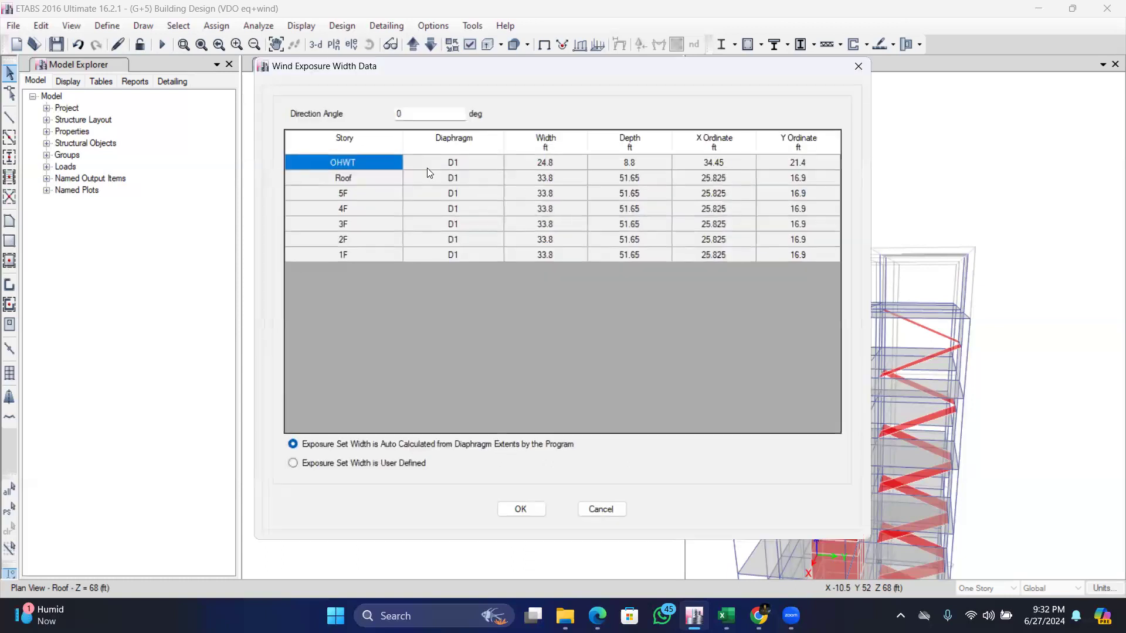
double_click(422, 113)
key(BackSpace)
text(90)
key(Tab)
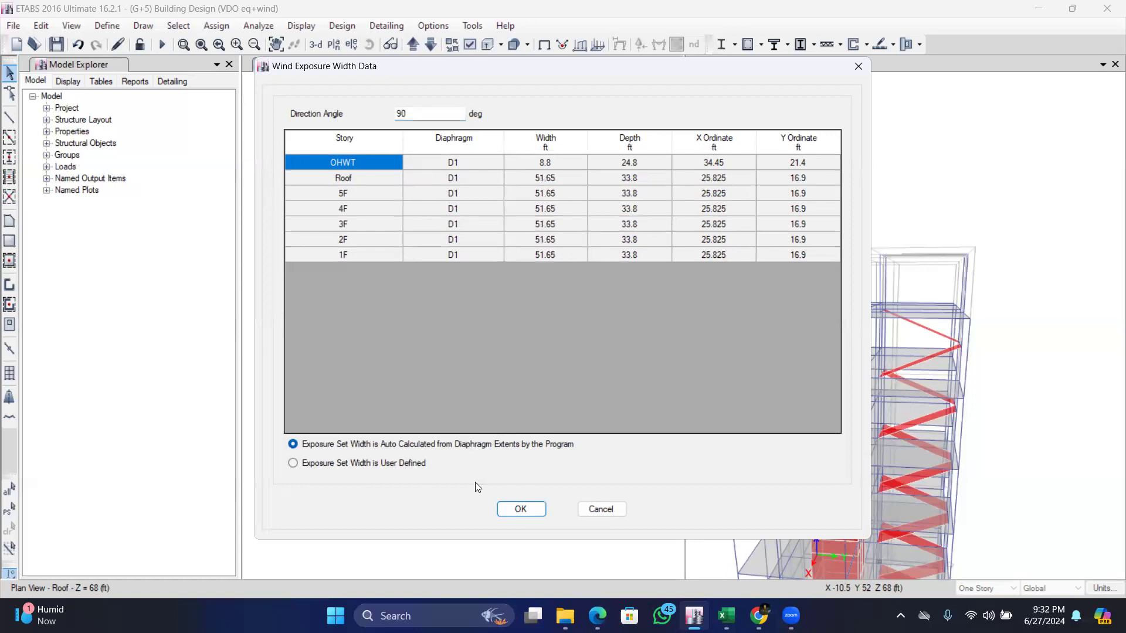
click(519, 509)
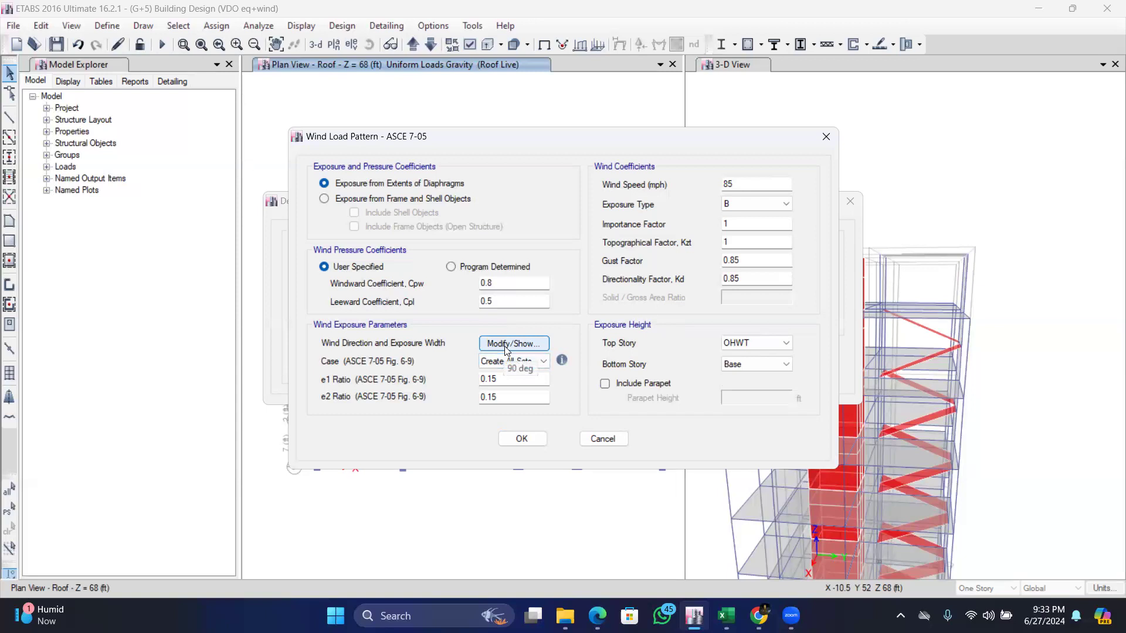
Set the Wind-Y wind speed to 150.7695 mph and keep exposure type B.
click(750, 184)
key(BackSpace)
key(BackSpace)
text(150.76)
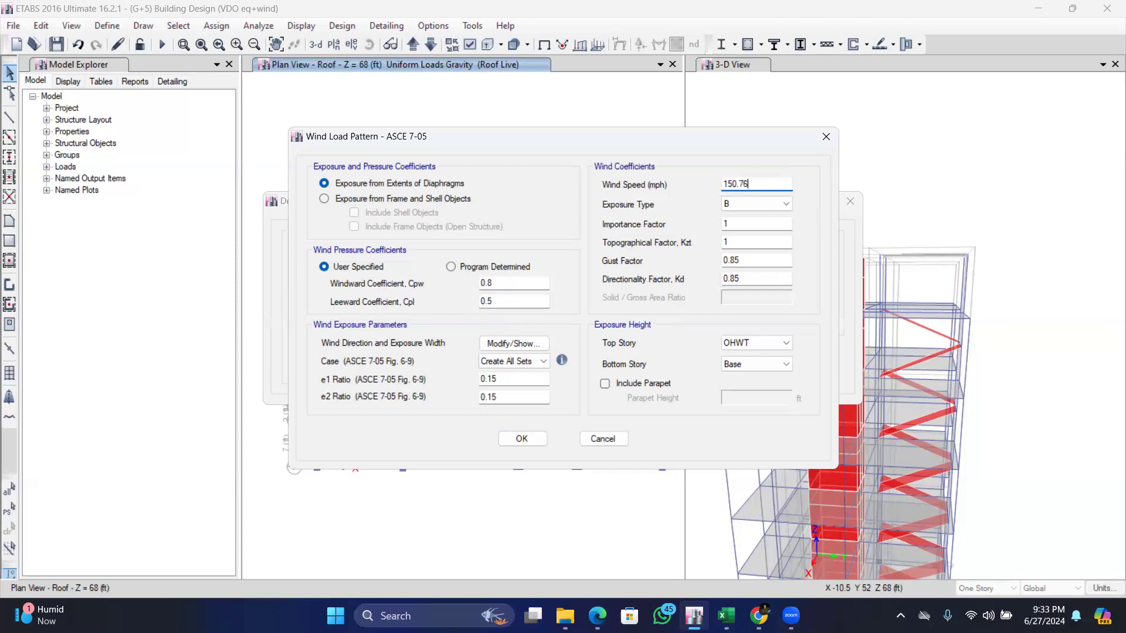
text(95)
click(746, 205)
click(746, 206)
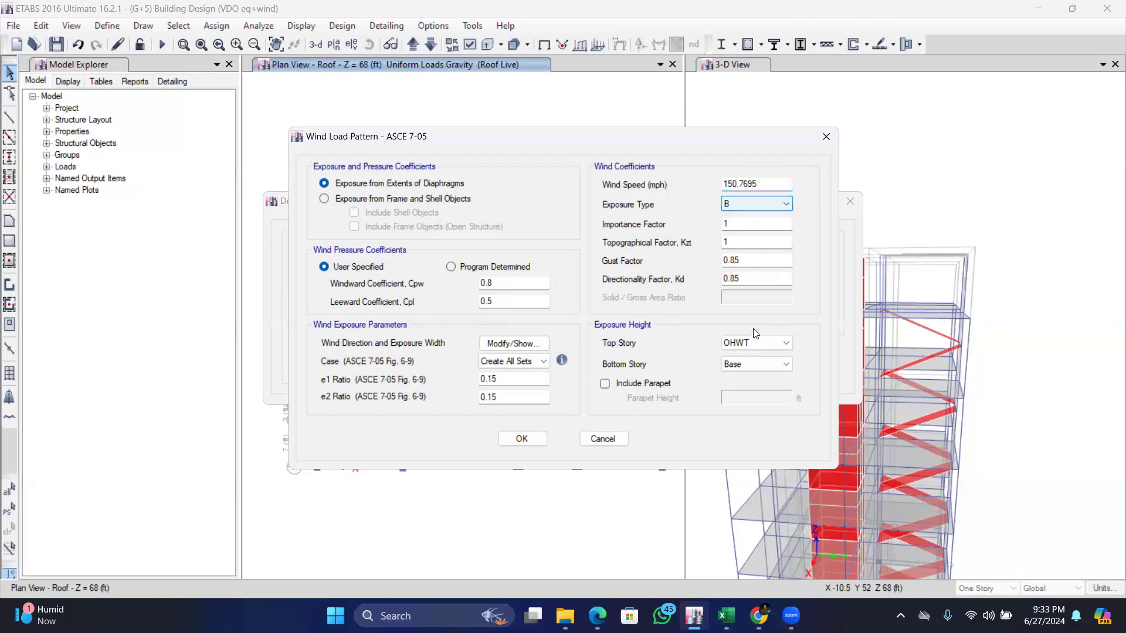
Set the Wind-Y bottom story to GF, include a 3 ft parapet, and accept the pattern and all load pattern definitions.
click(751, 364)
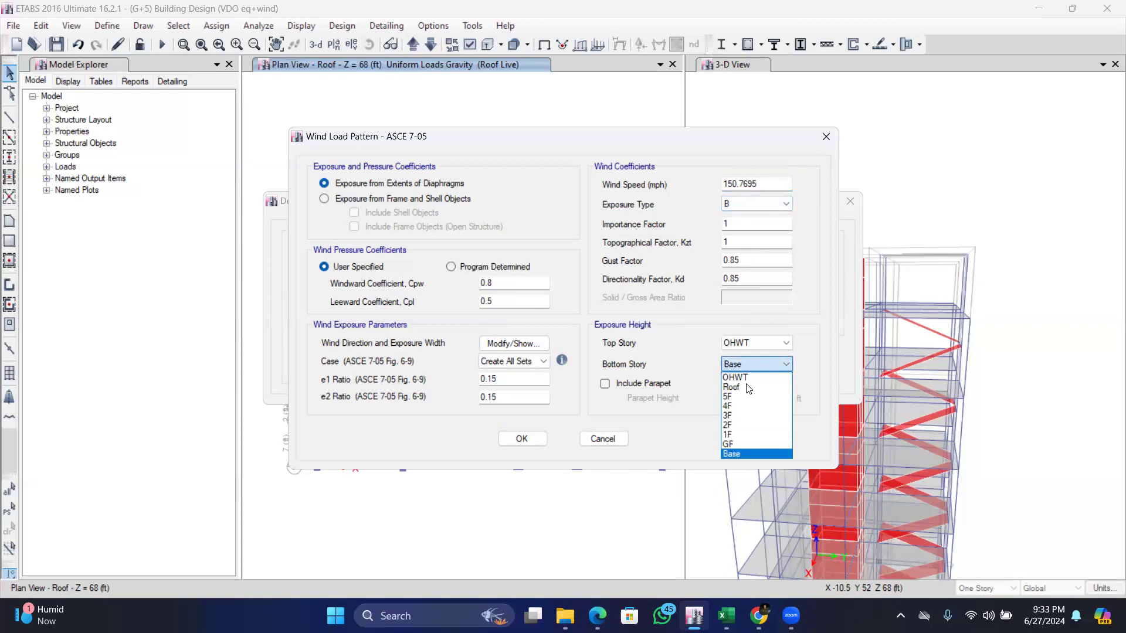
click(739, 444)
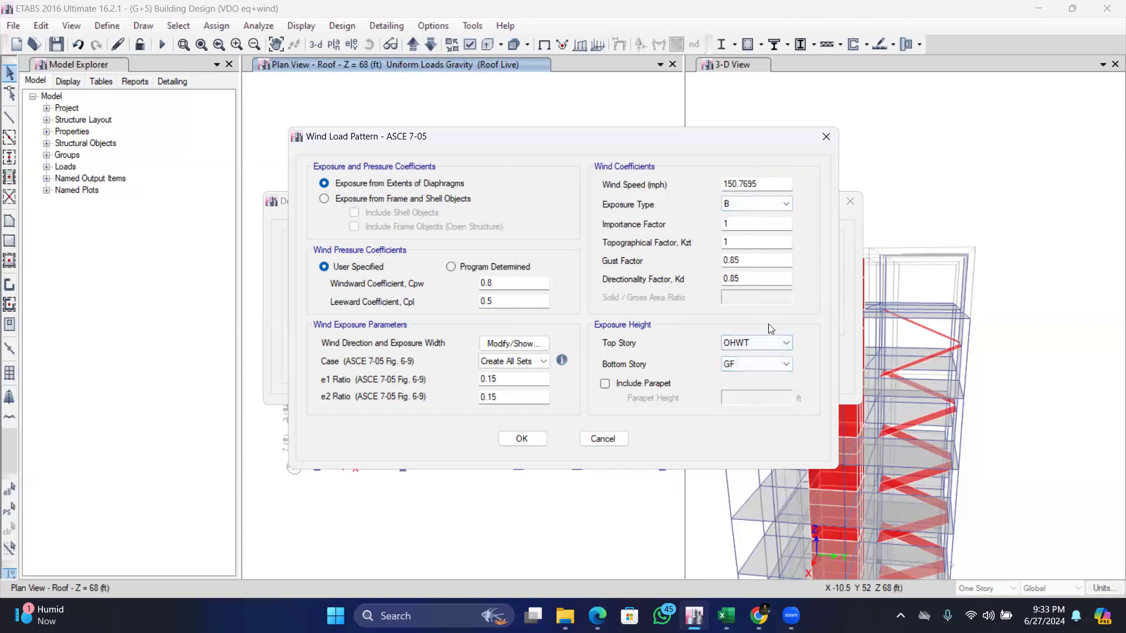
click(605, 384)
click(740, 397)
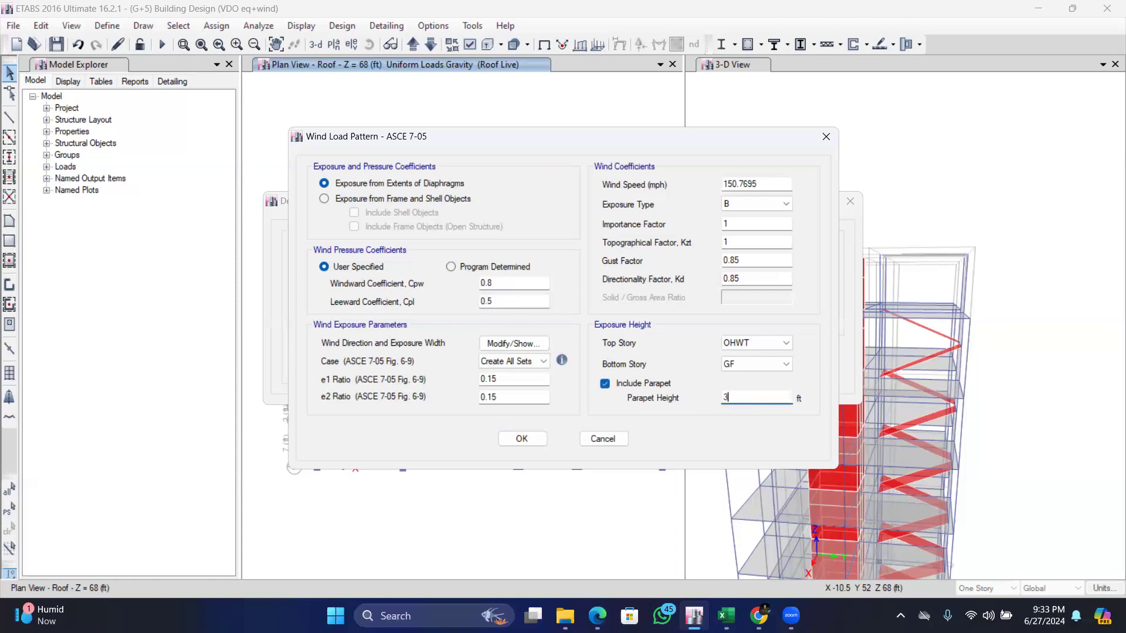
click(522, 439)
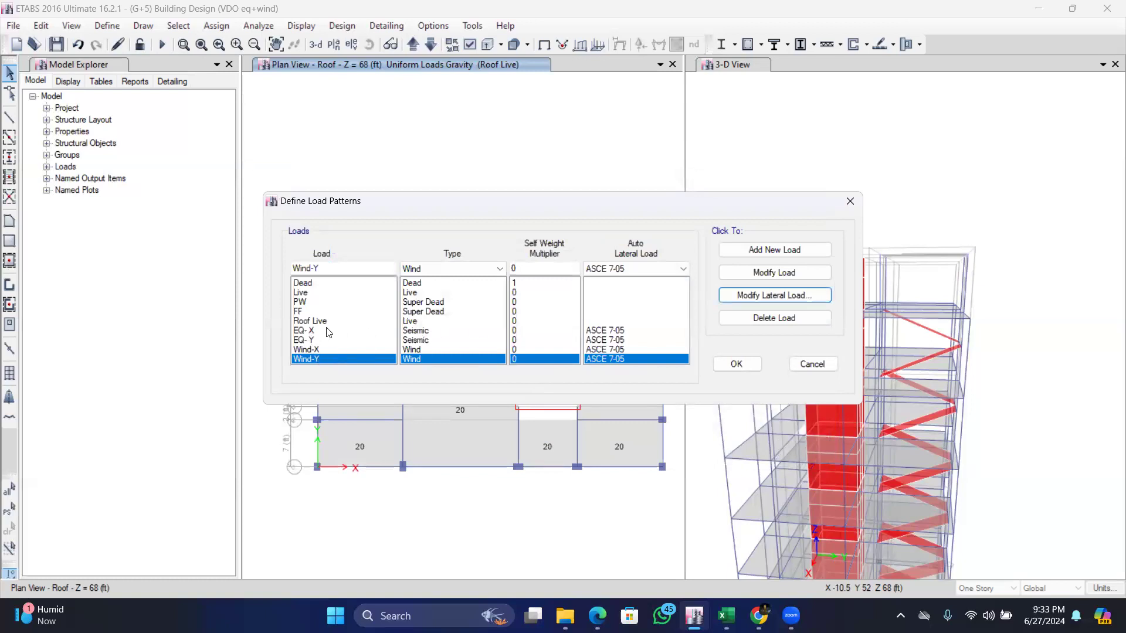
click(736, 364)
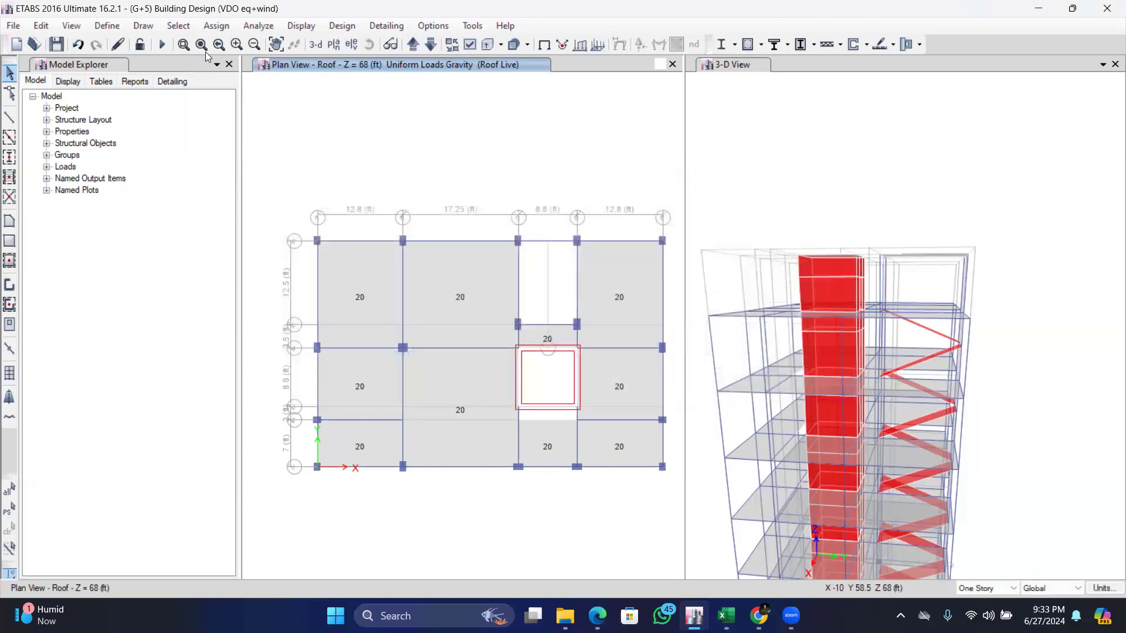
Run the analysis of the building and open the story response plots.
click(163, 47)
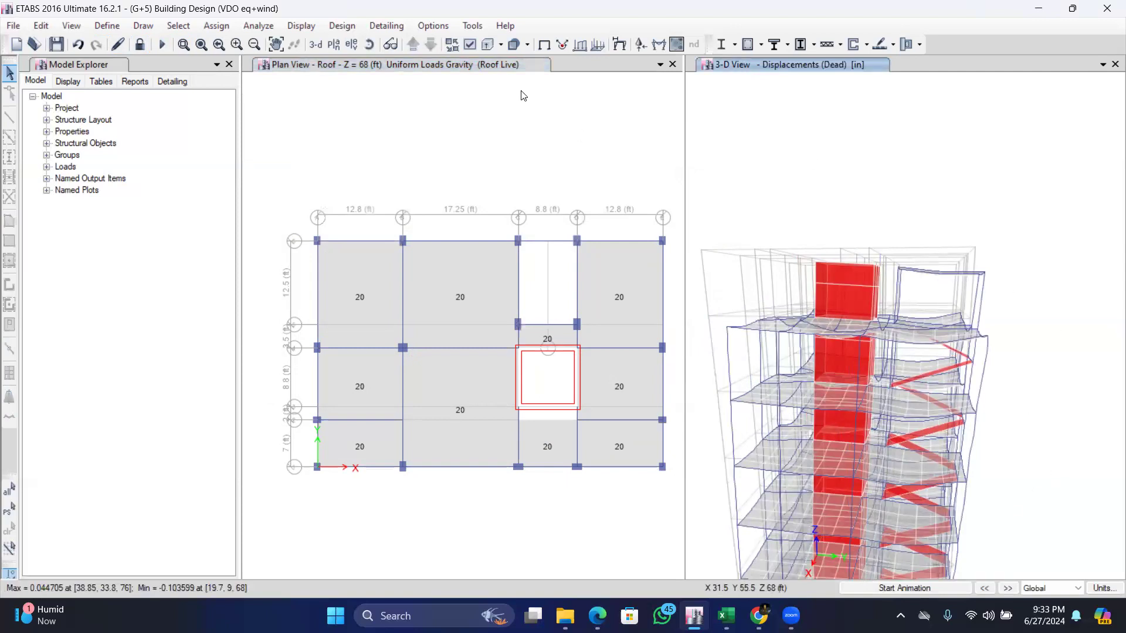
mouse_move(1036, 463)
shift+middle_down()
mouse_move(1012, 455)
mouse_move(1058, 462)
shift+middle_up()
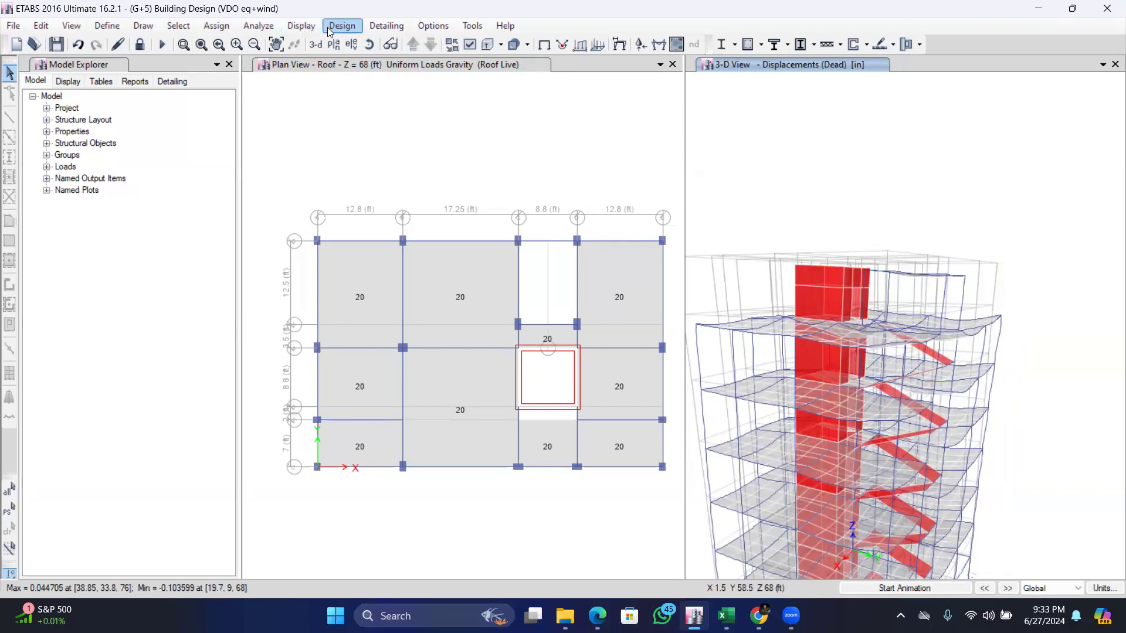
click(311, 26)
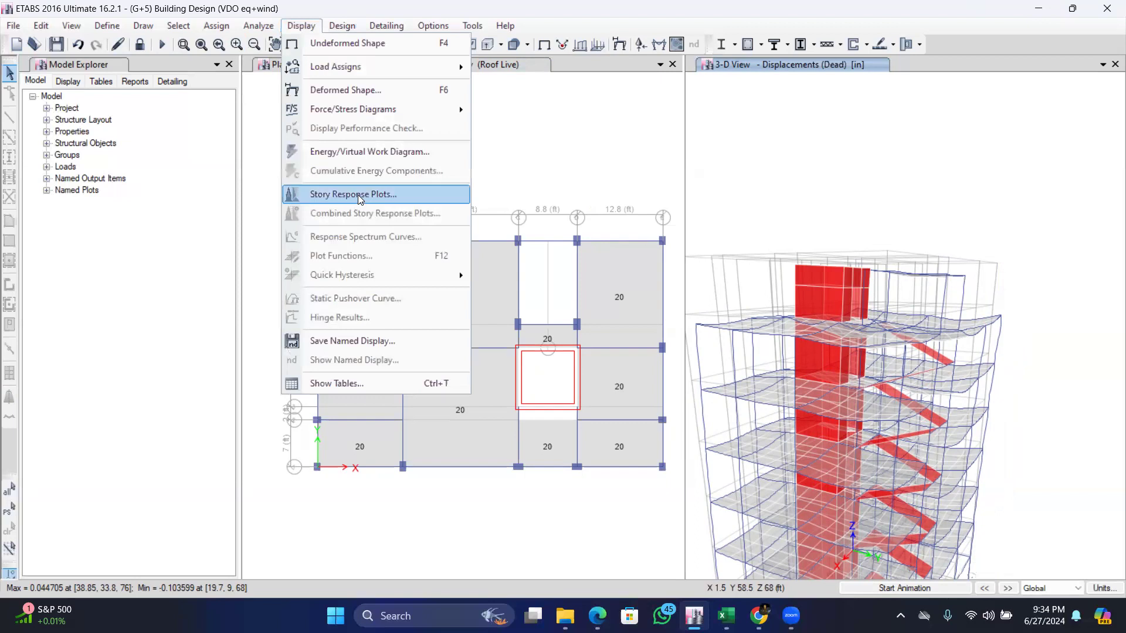
click(353, 194)
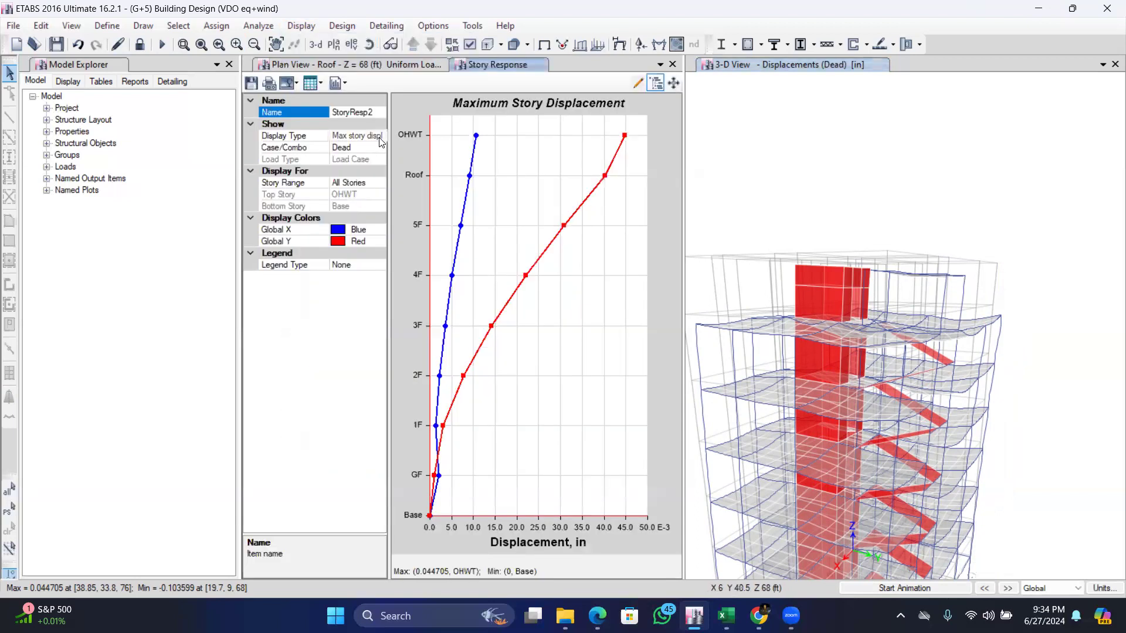
Examine the maximum story displacement plots for the EQ-X and EQ-Y load cases.
click(380, 137)
click(379, 137)
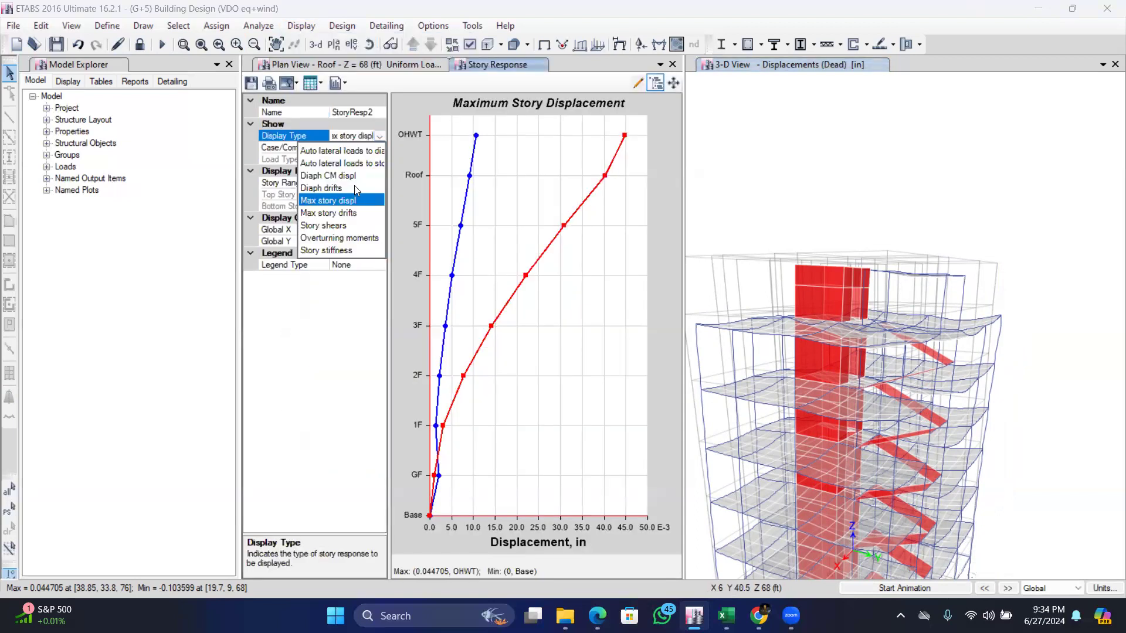
click(351, 201)
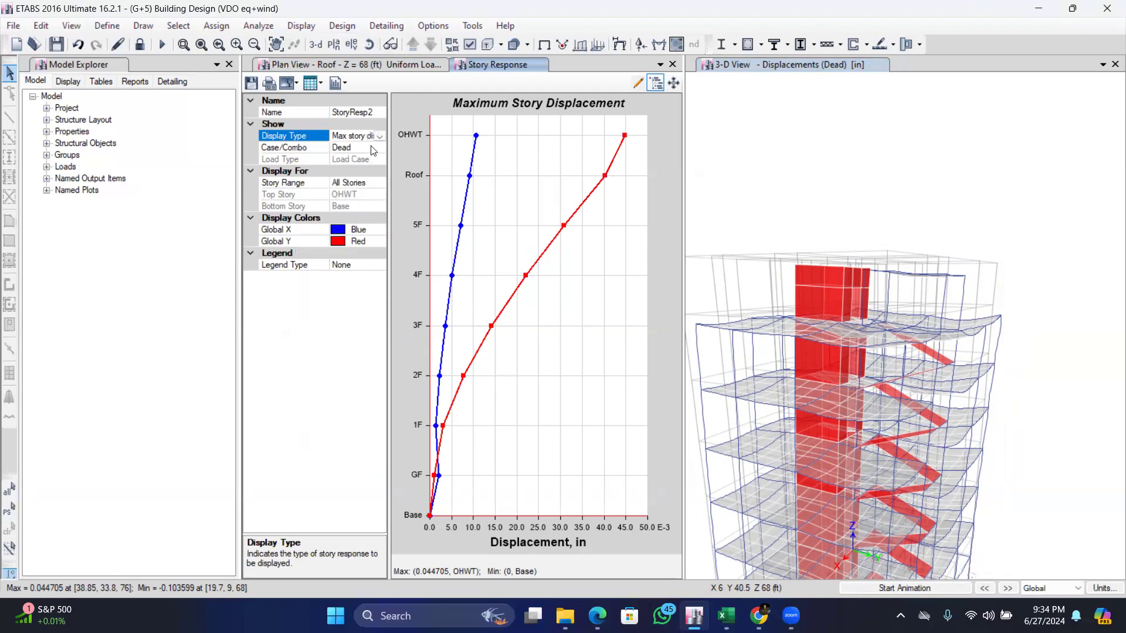
click(373, 148)
click(380, 149)
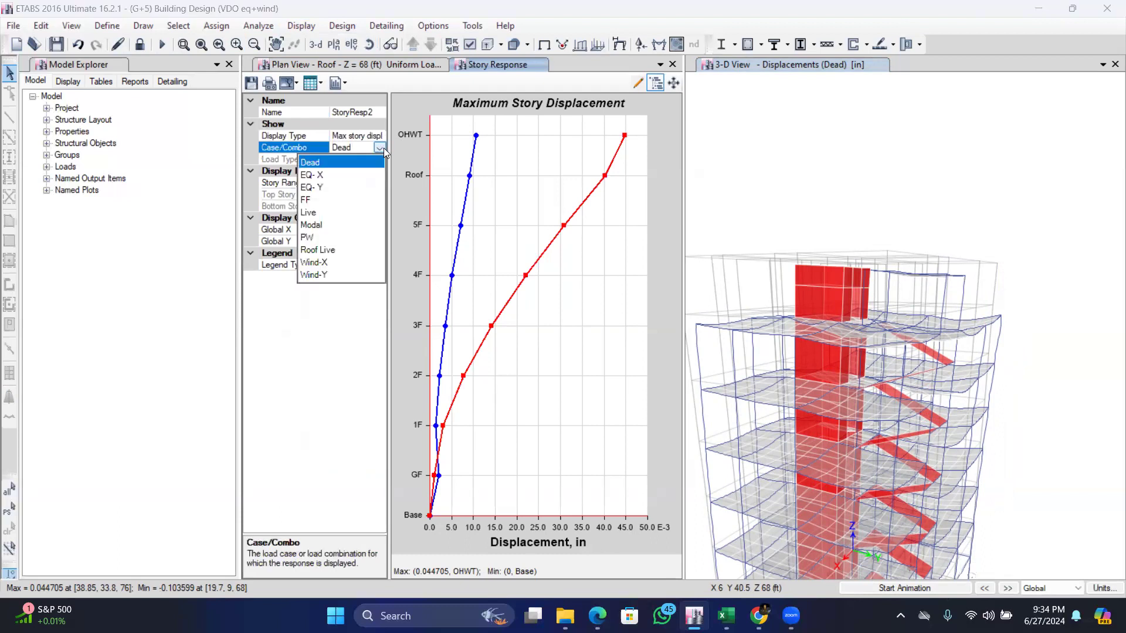
click(325, 175)
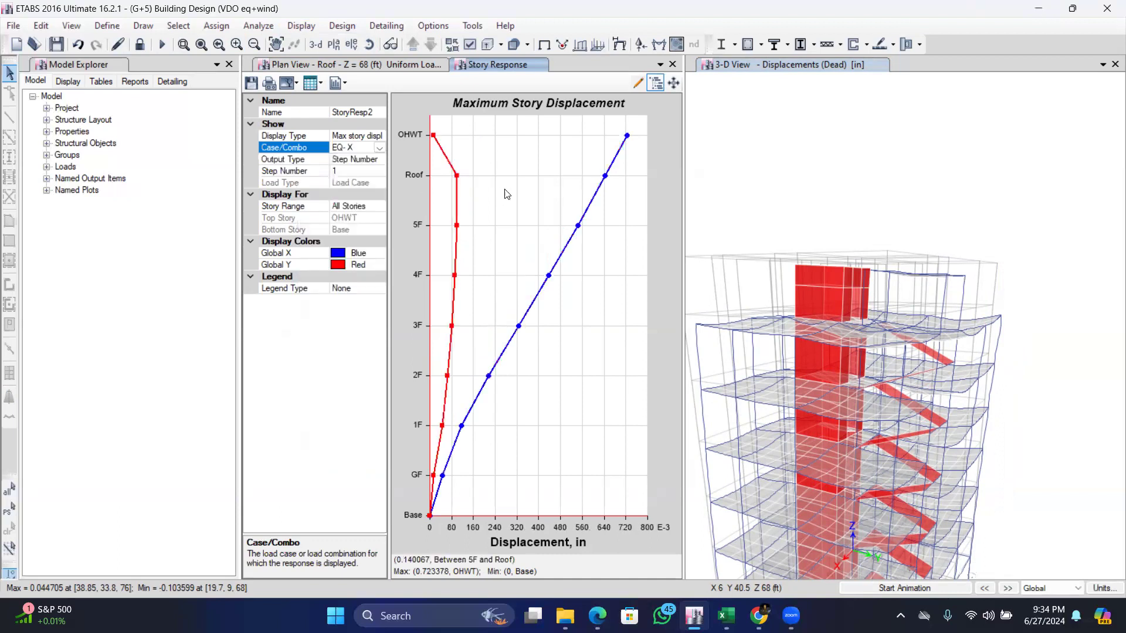
click(380, 147)
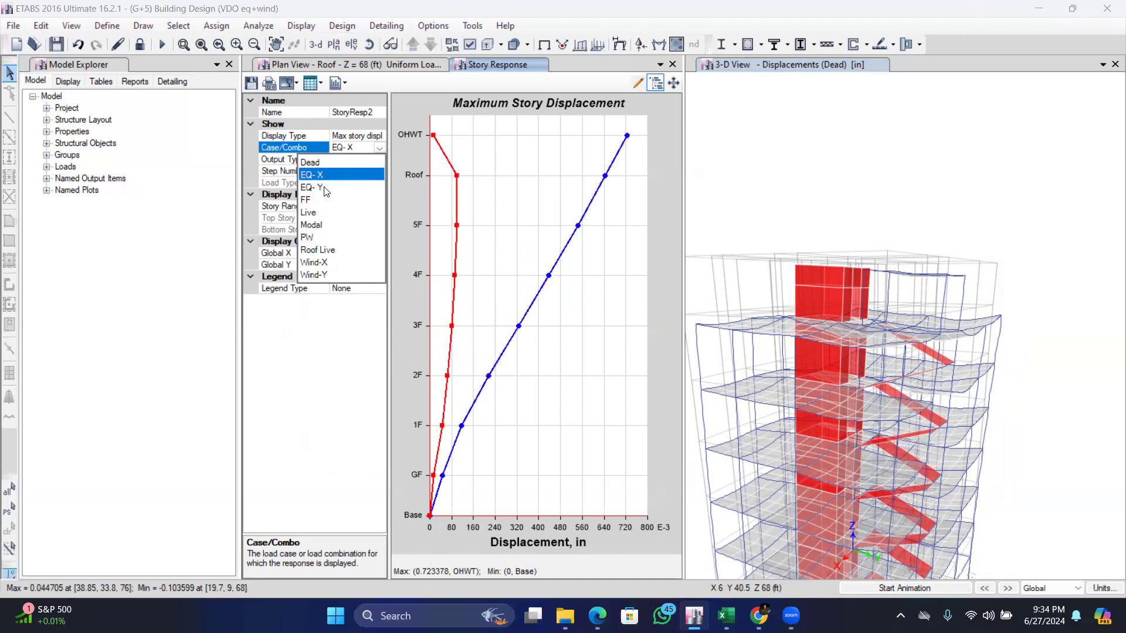
click(324, 186)
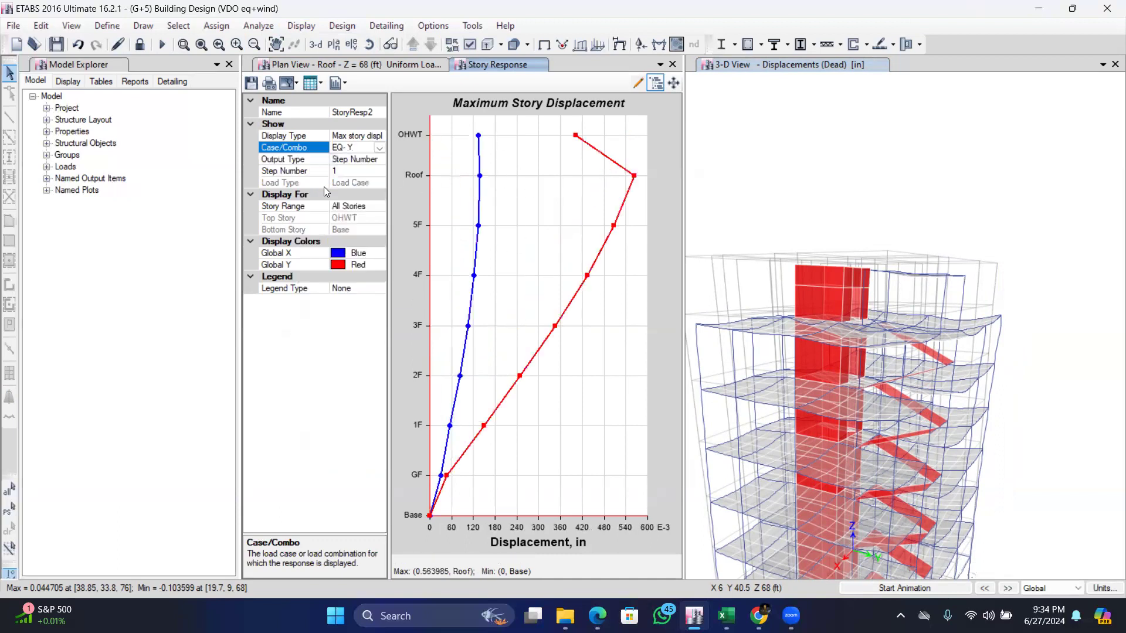
Examine the maximum story displacement plots for Wind-X and Wind-Y, and close the story response view.
click(379, 147)
click(320, 262)
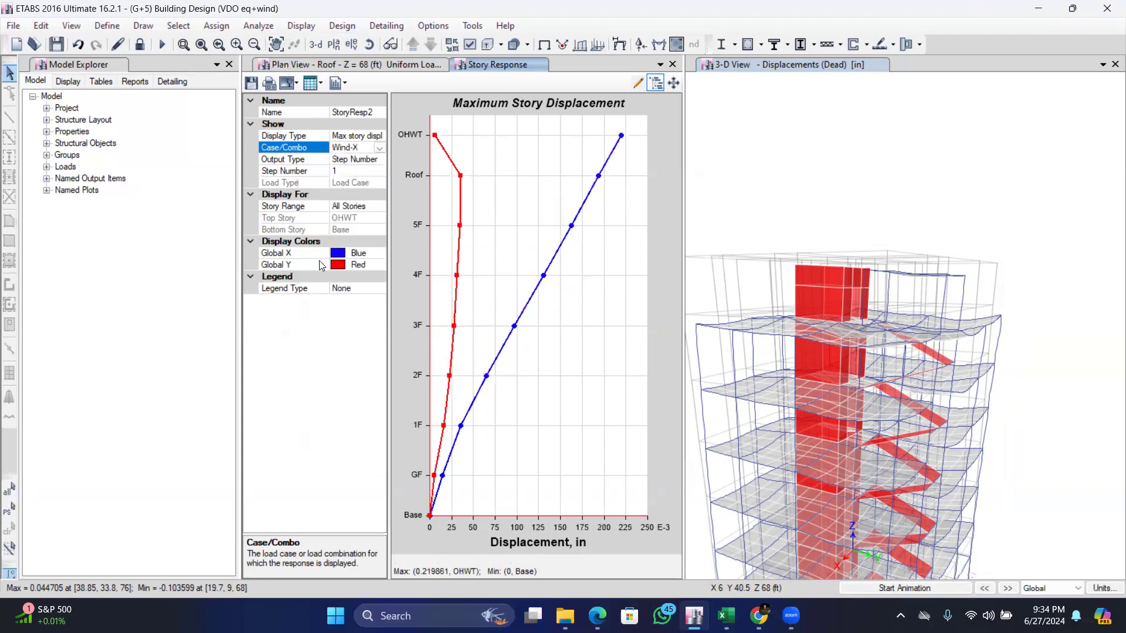
click(379, 149)
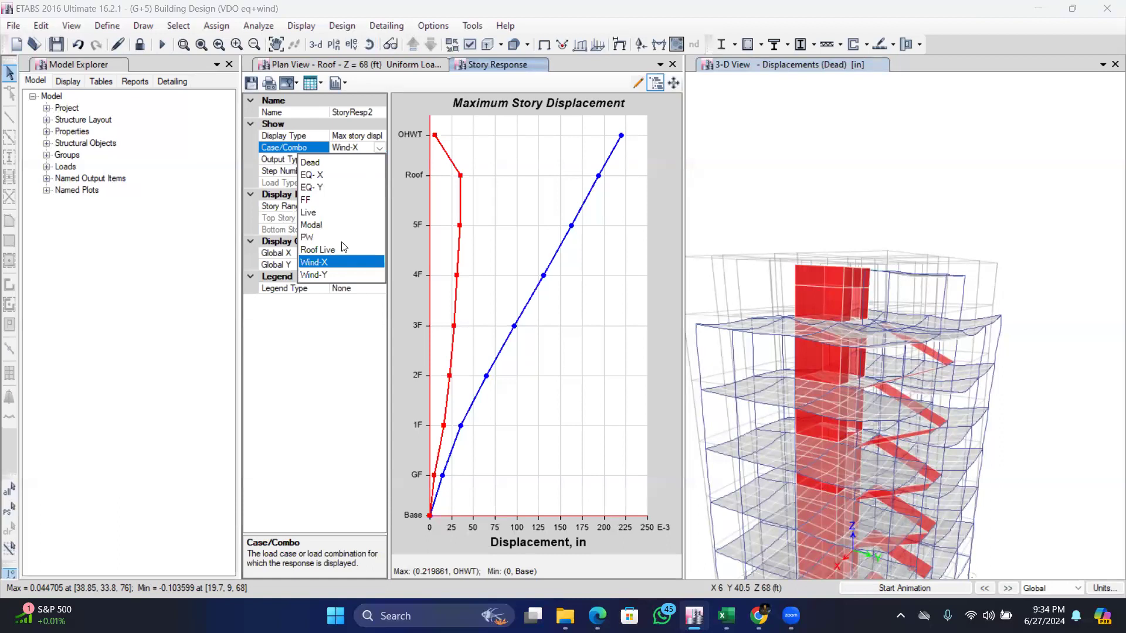
click(320, 274)
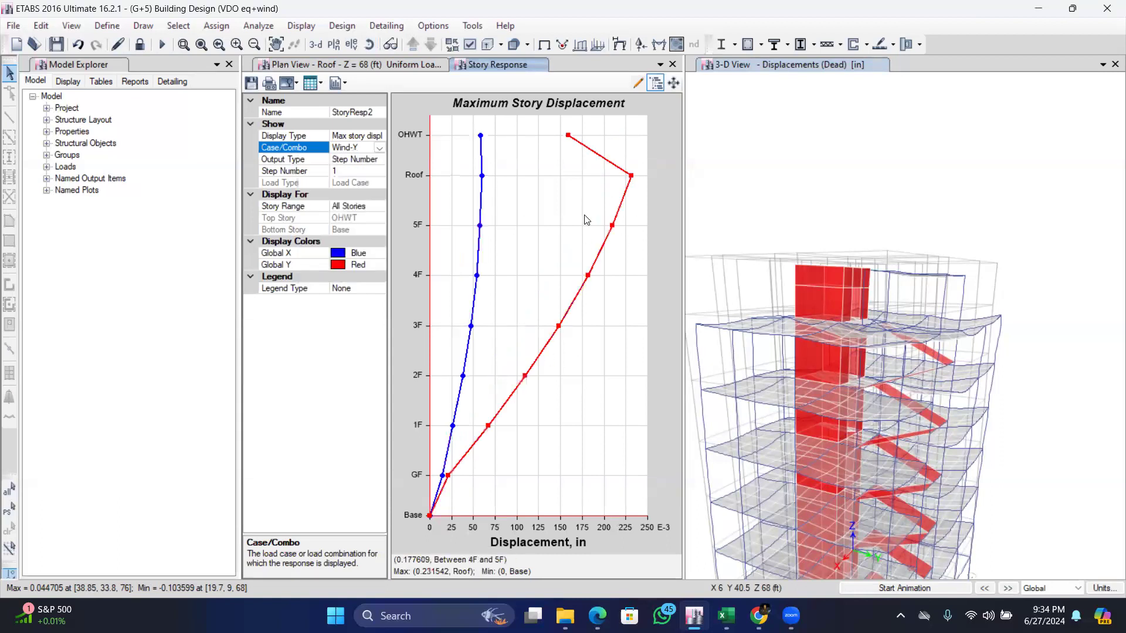
click(672, 65)
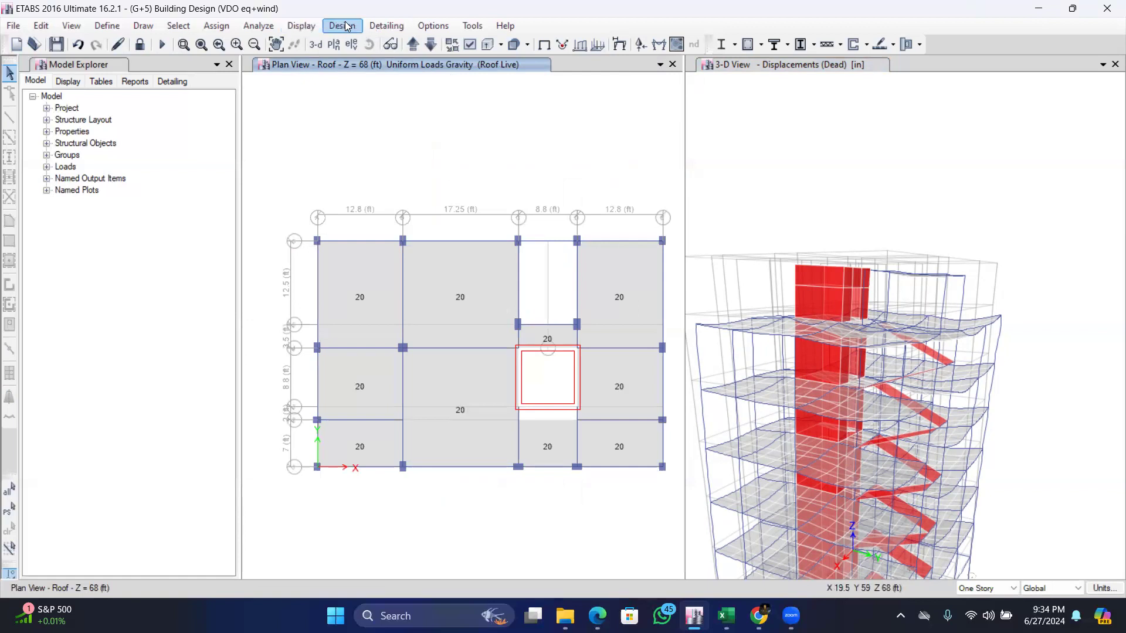
Display the Centers of Mass and Rigidity table from the structure results of the analysis.
click(301, 26)
click(332, 383)
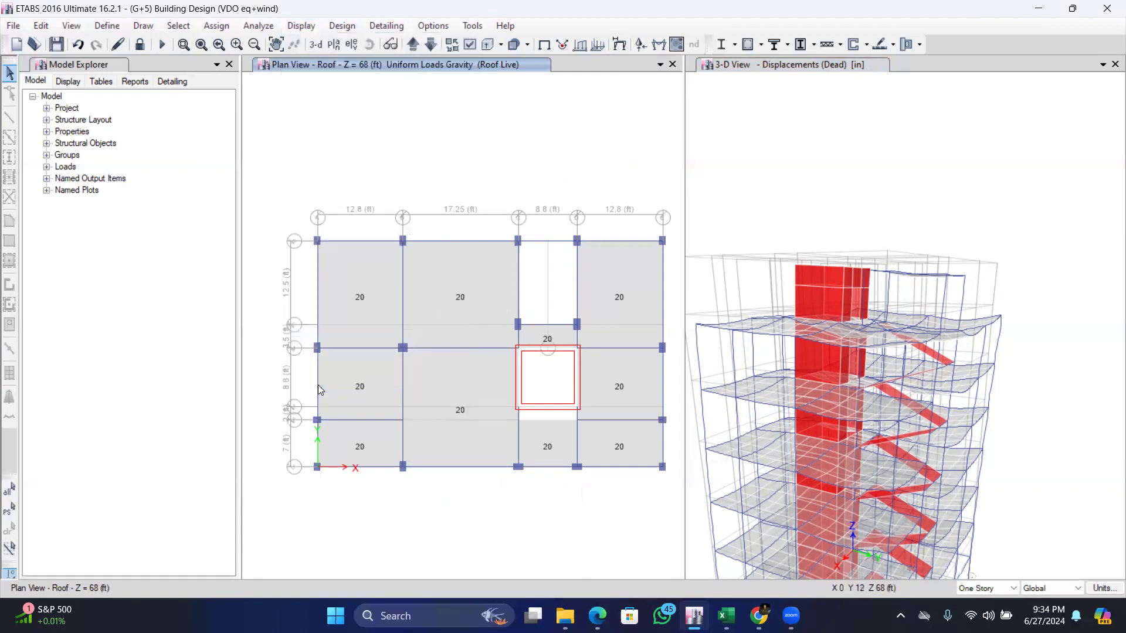
click(404, 114)
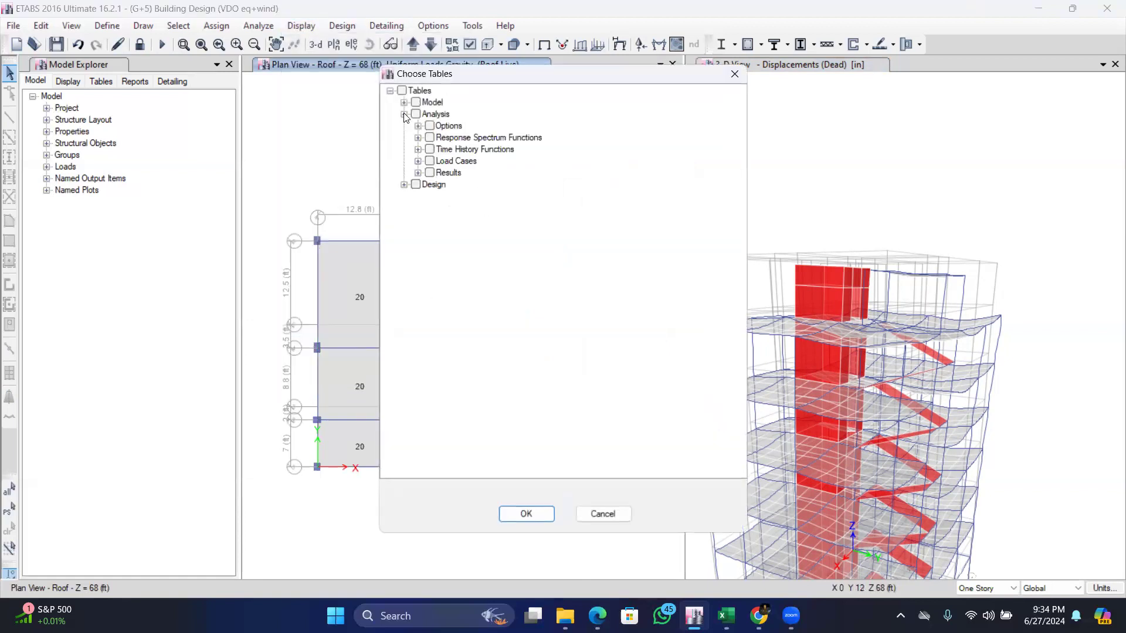
click(418, 173)
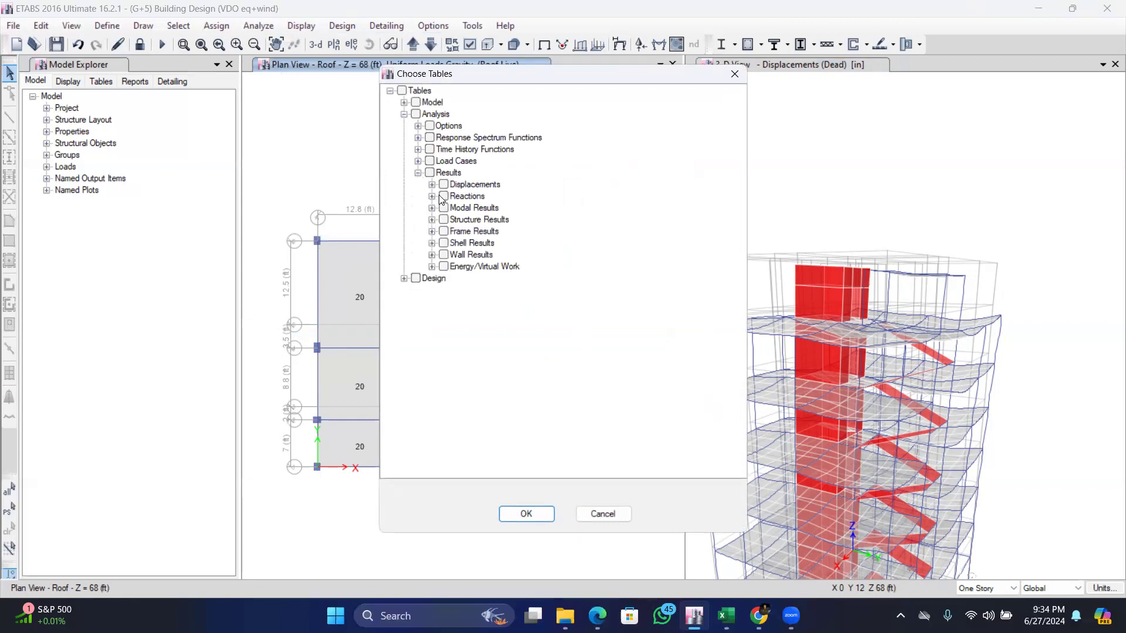
click(432, 220)
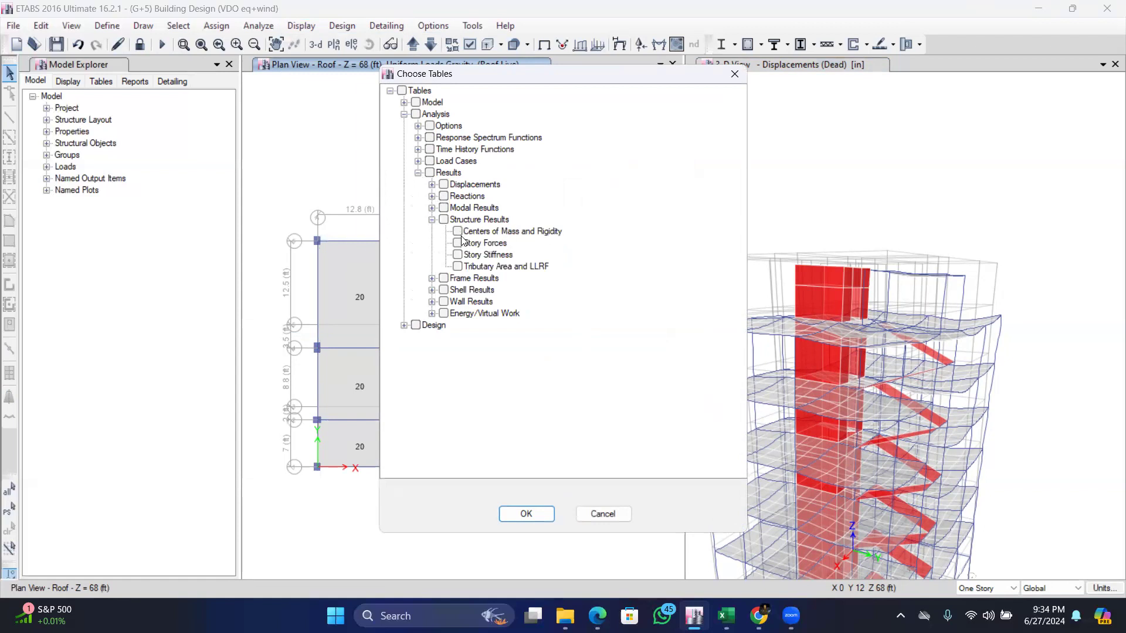
click(529, 514)
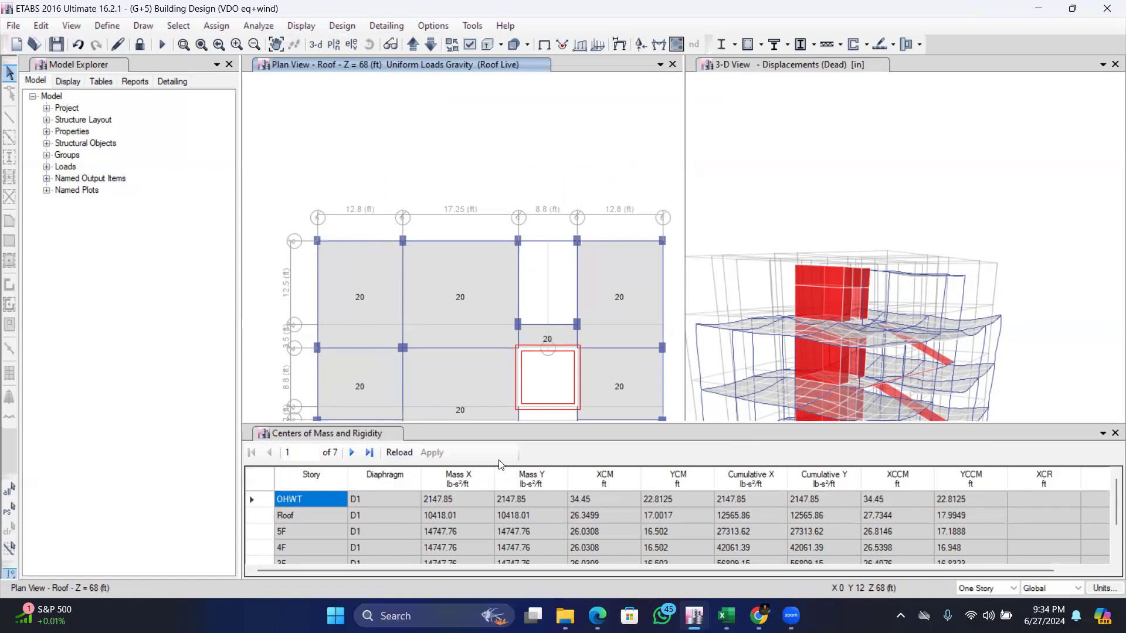
Review the story masses and mass center coordinates for every floor, and close the results table.
scroll(1105, 531, down, 1)
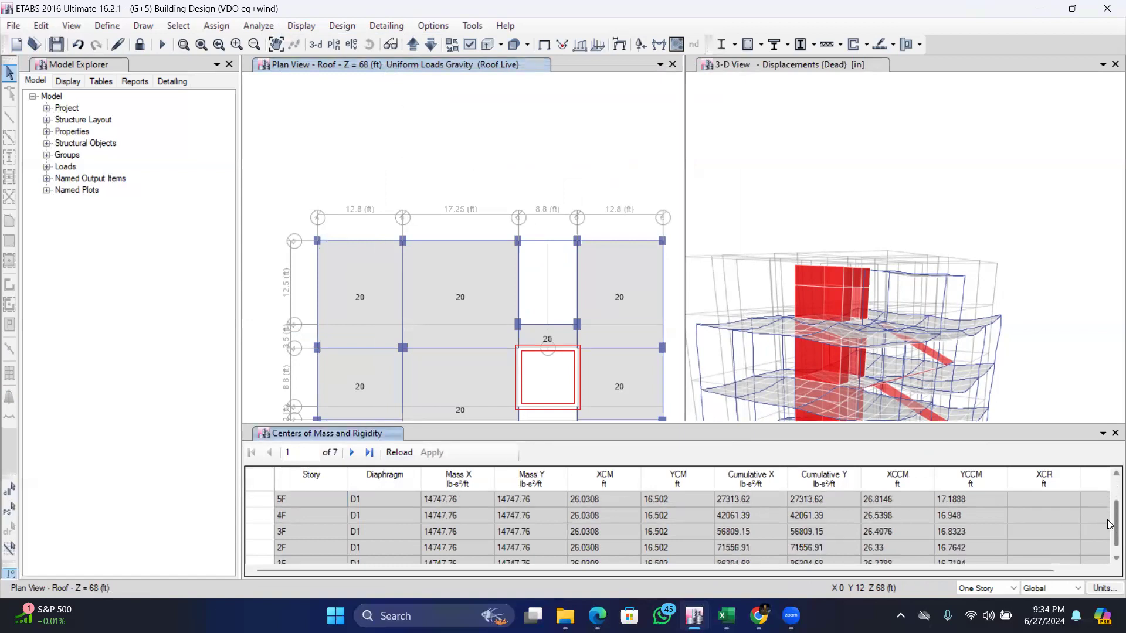
scroll(1110, 533, up, 1)
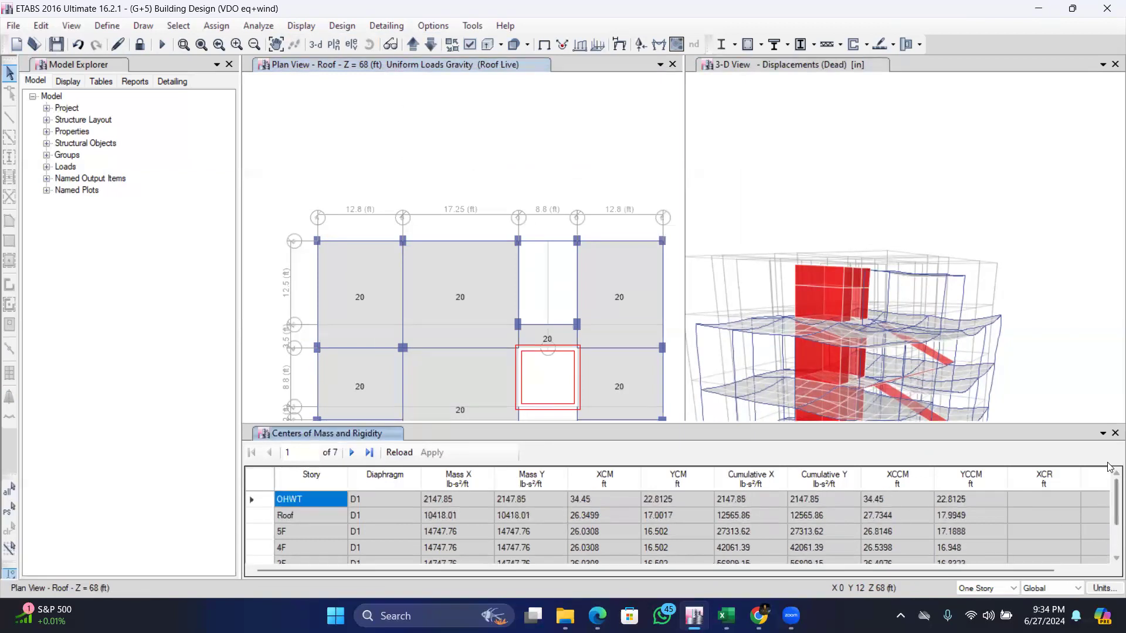
click(1114, 433)
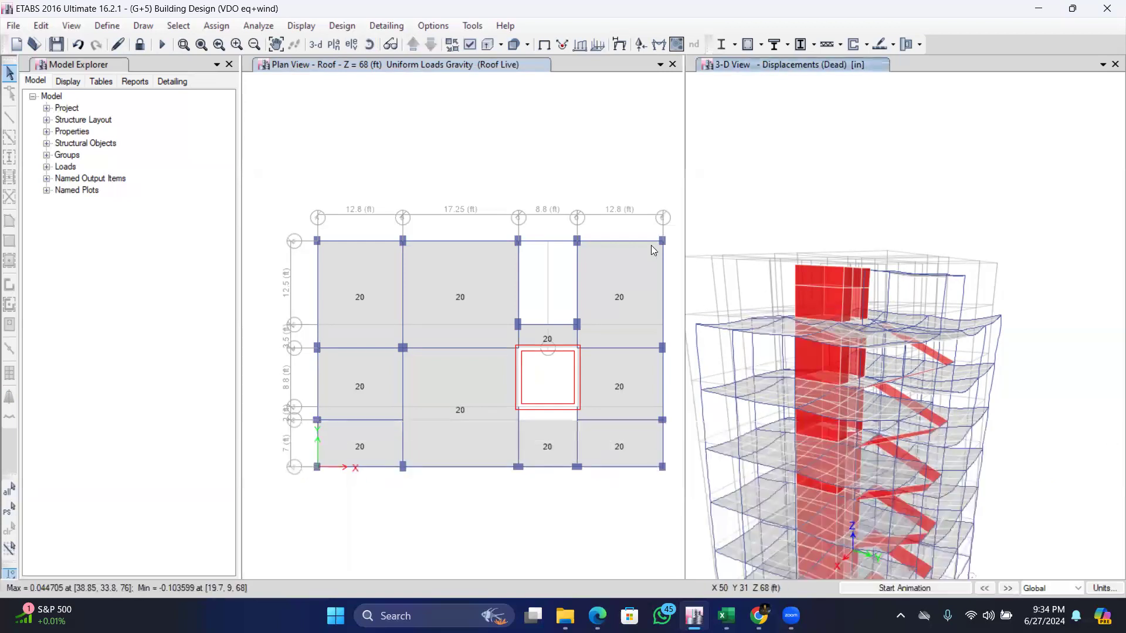